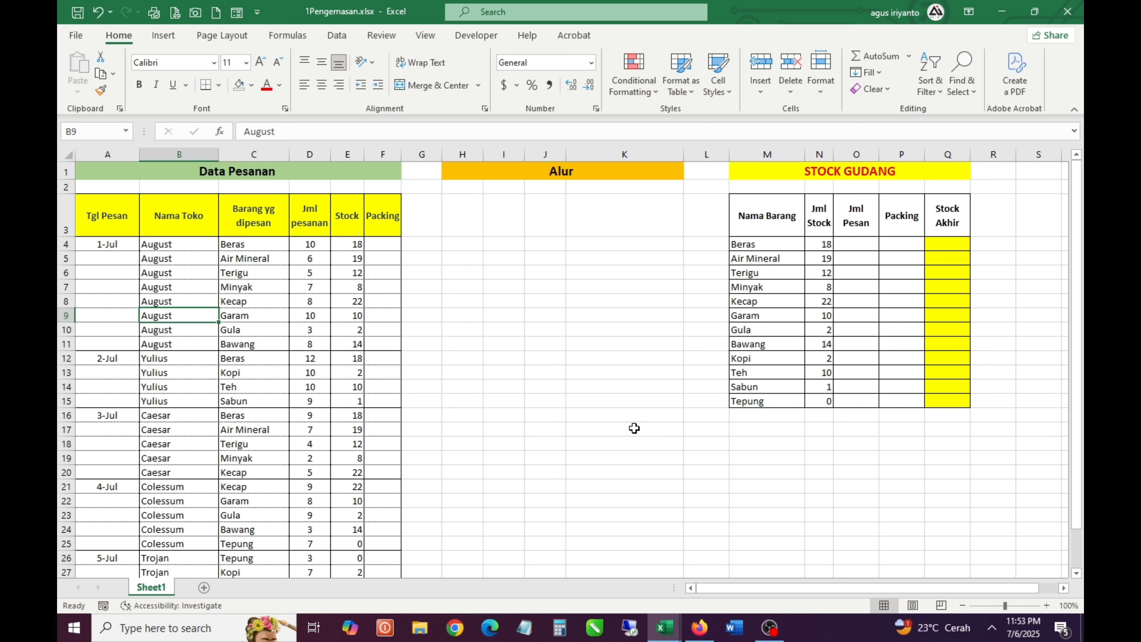
Enter 10 as the Packing quantity for August's Beras order in cell F4
key("Up")
key("Up")
key("Up")
key("Up")
key("Up")
key("Up")
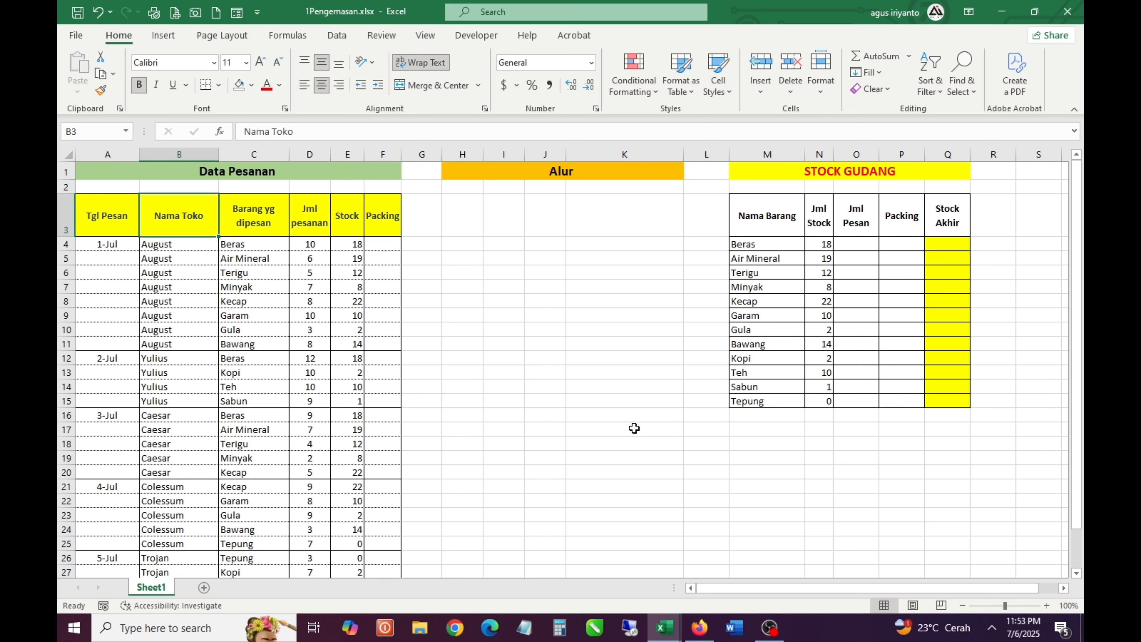
key("Right")
key("Right")
key("Right")
key("Right")
key("Down")
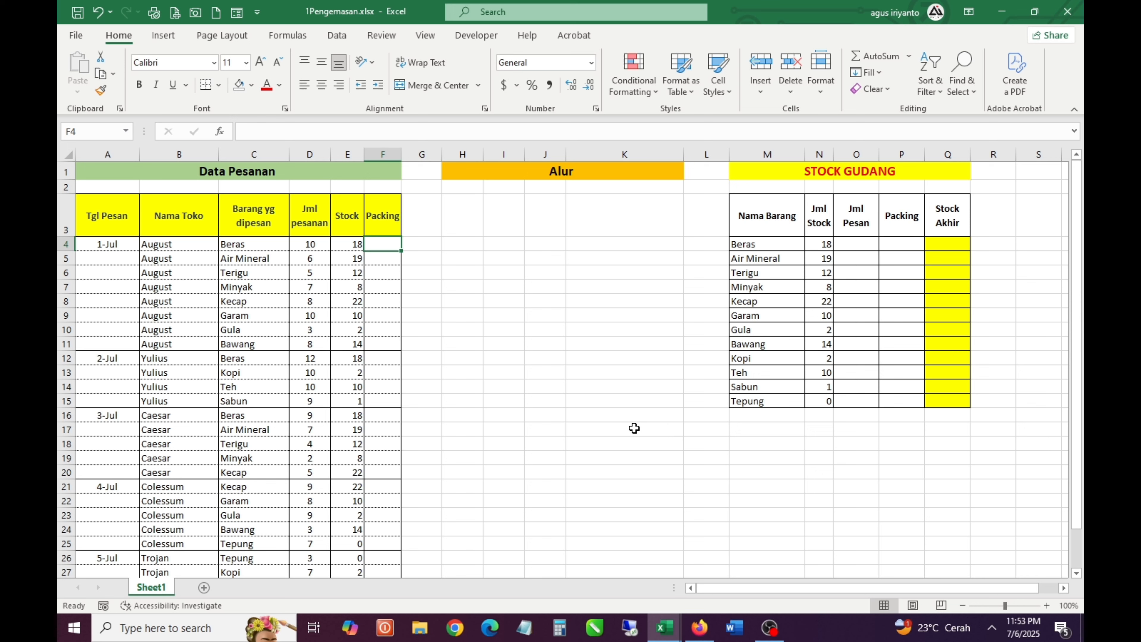
key("Left")
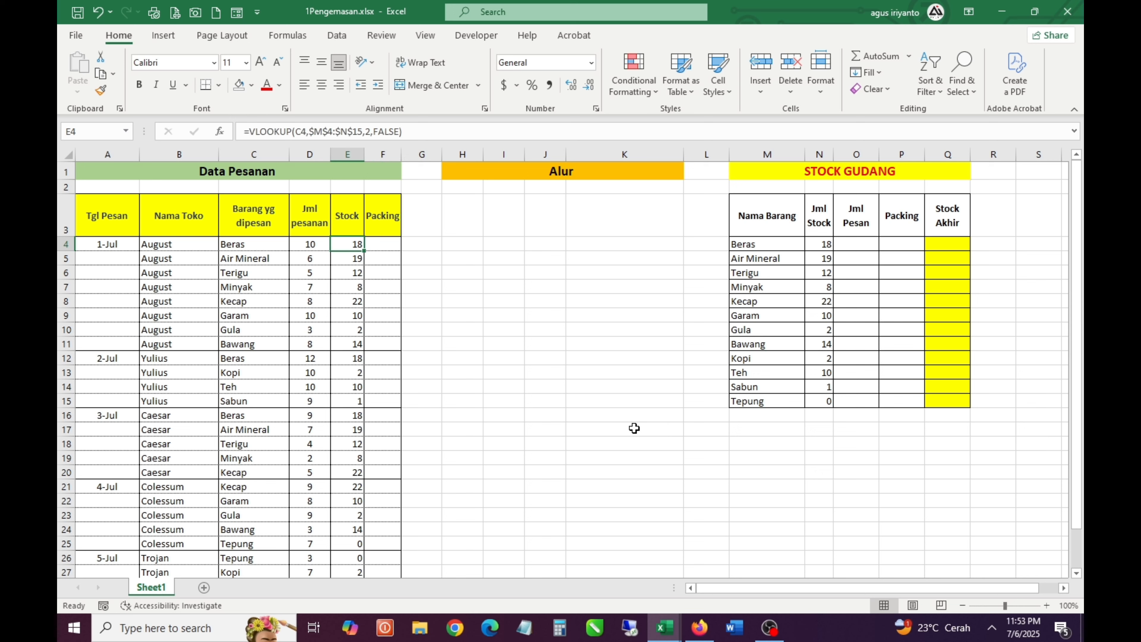
key("Right")
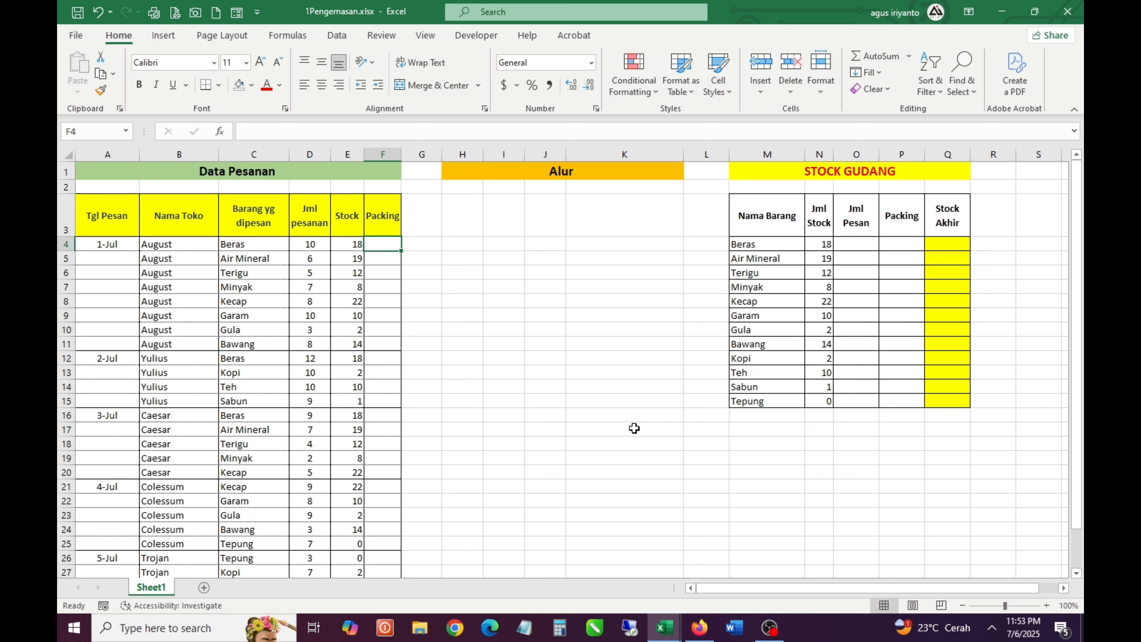
type("10")
key("Return")
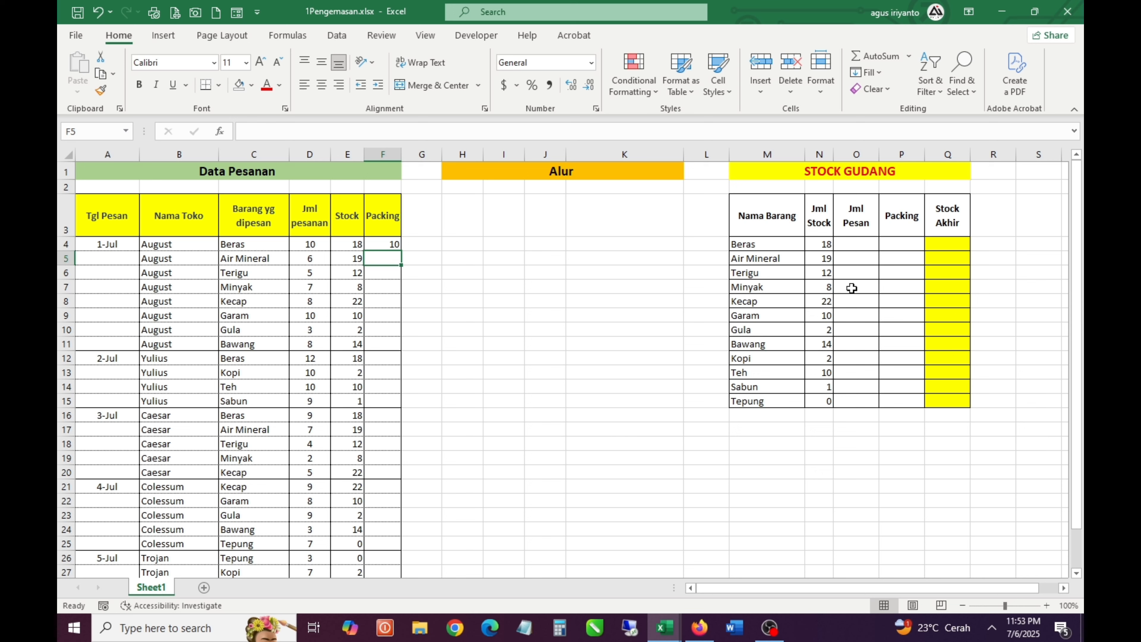
Start a SUMIF formula in O4, under Jml Pesan, with the absolute criteria range $C$4:$C$31
left_click(866, 248)
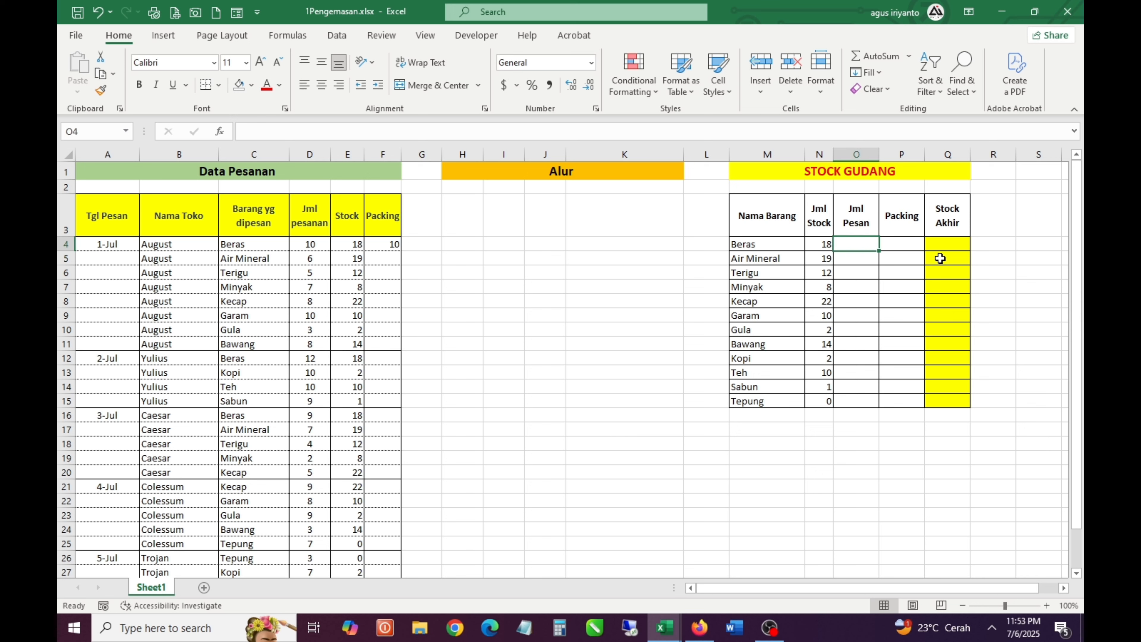
type("=su")
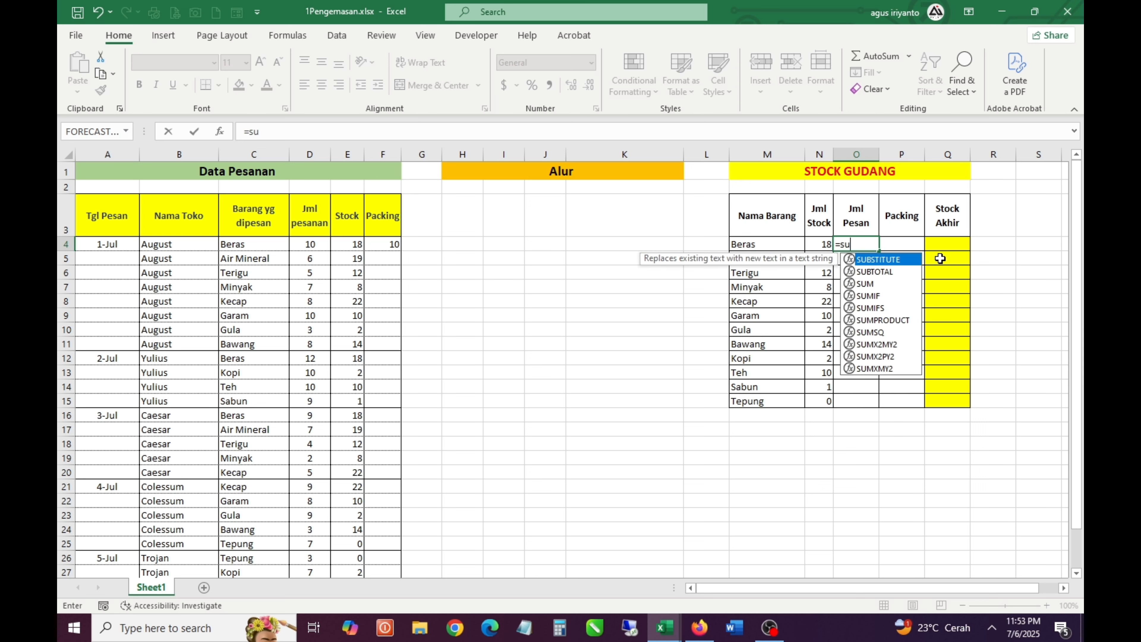
key("Down")
key("Down")
key("Down")
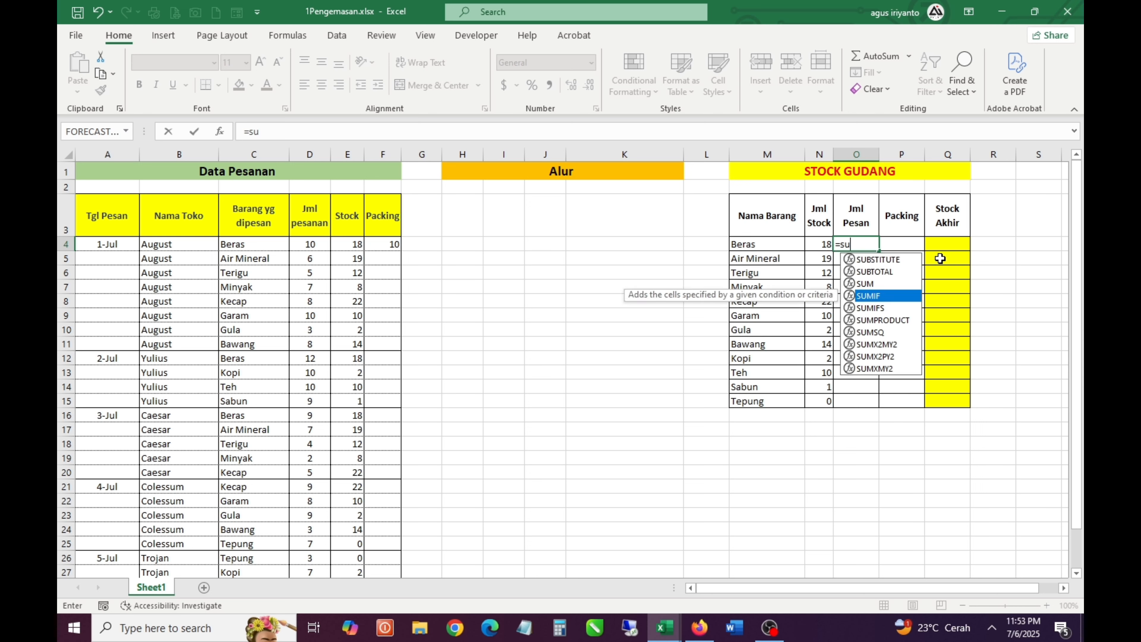
key("Tab")
key("Left")
key("Left")
key("Left")
key("Left")
key("Left")
key("Left")
key("Left")
key("Left")
key("Left")
key("Left")
key("Left")
key("Left")
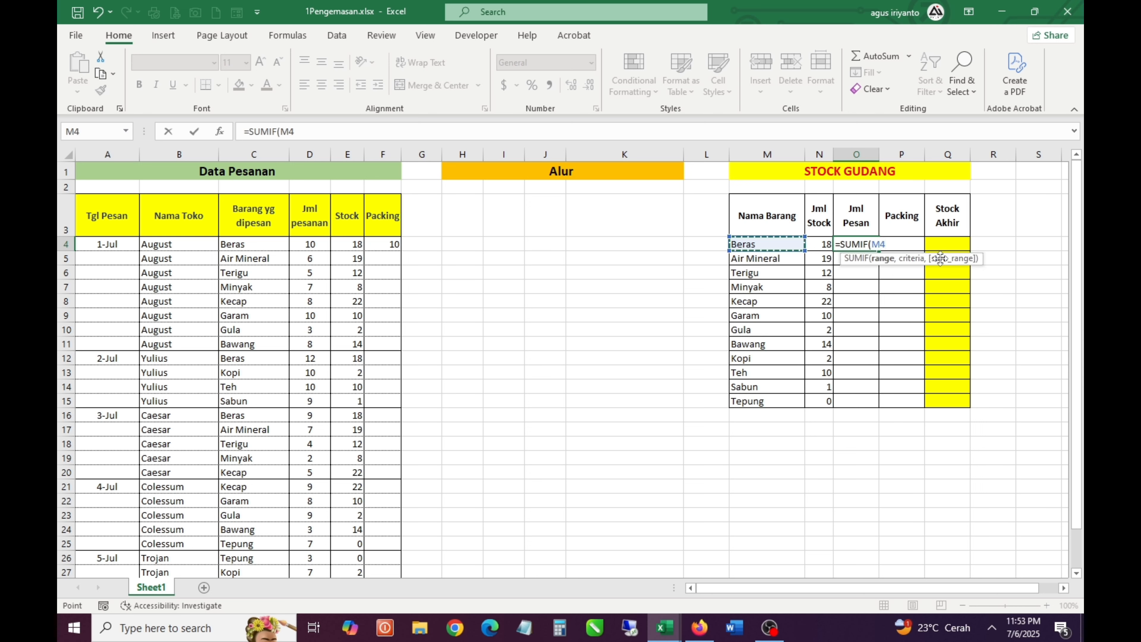
key("ctrl+shift+Down")
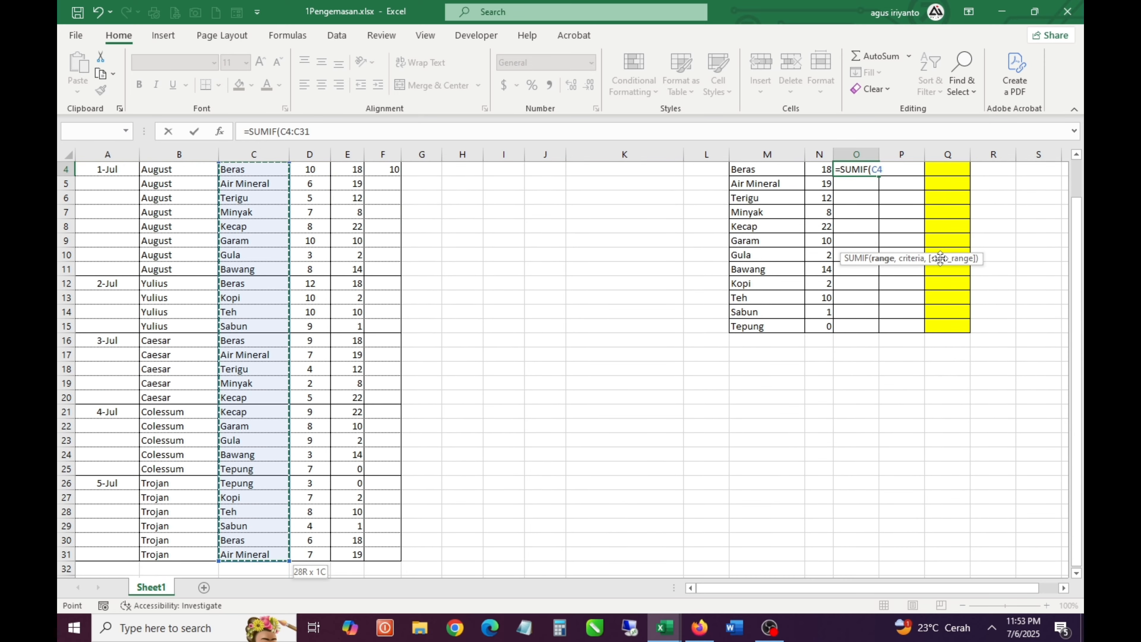
key("F4")
type(",")
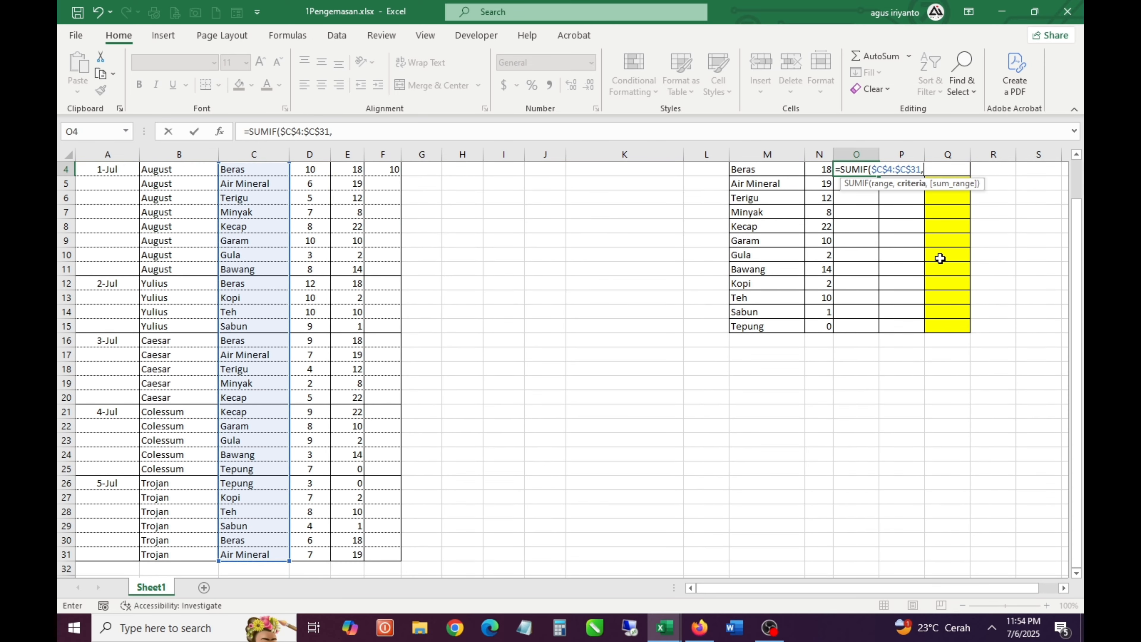
Complete the O4 SUMIF formula with criterion M4 and the absolute sum range $D$4:$D$31
key("Left")
key("Left")
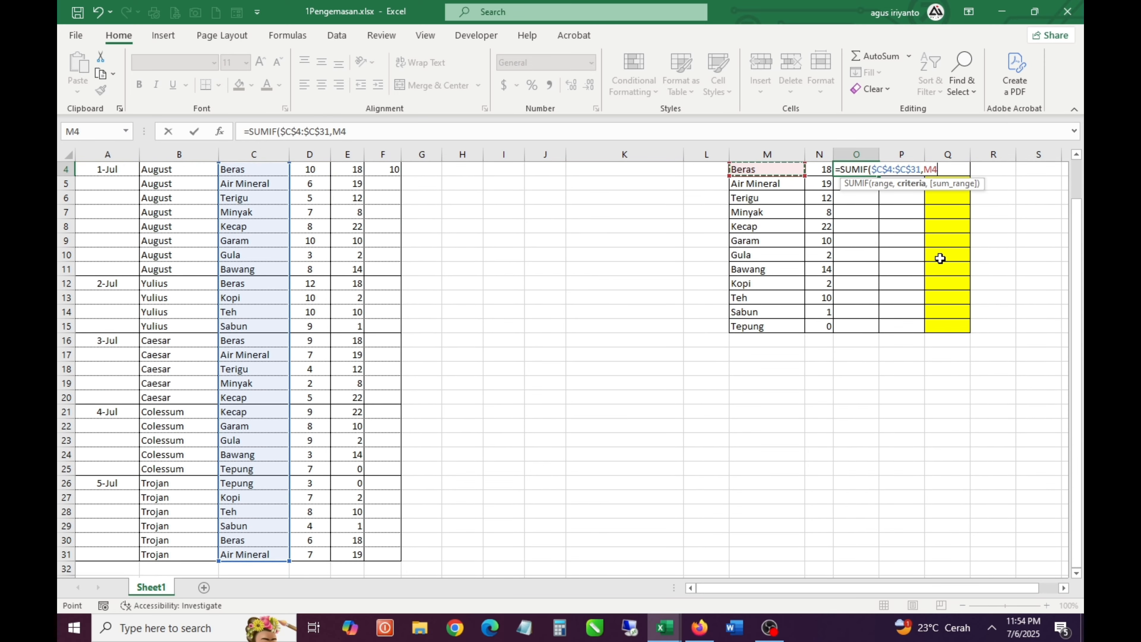
type(",")
key("Left")
key("Left")
key("Left")
key("Left")
key("Left")
key("Left")
key("Left")
key("Left")
key("Left")
key("Left")
key("Left")
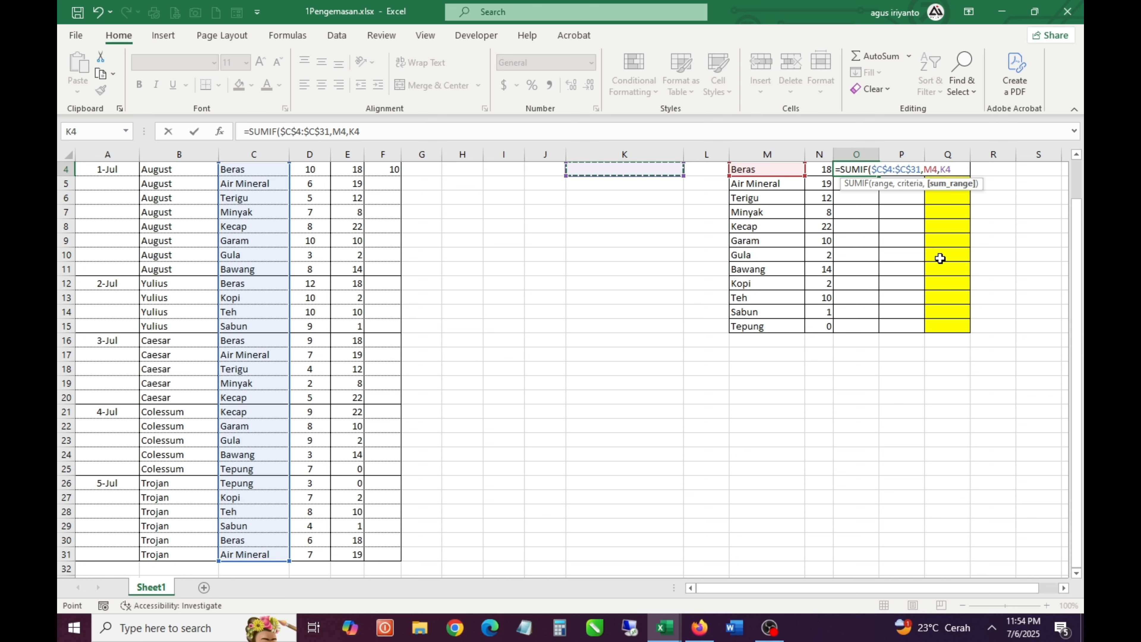
scroll(941, 258, "up", 1)
key("End")
key("shift+Down")
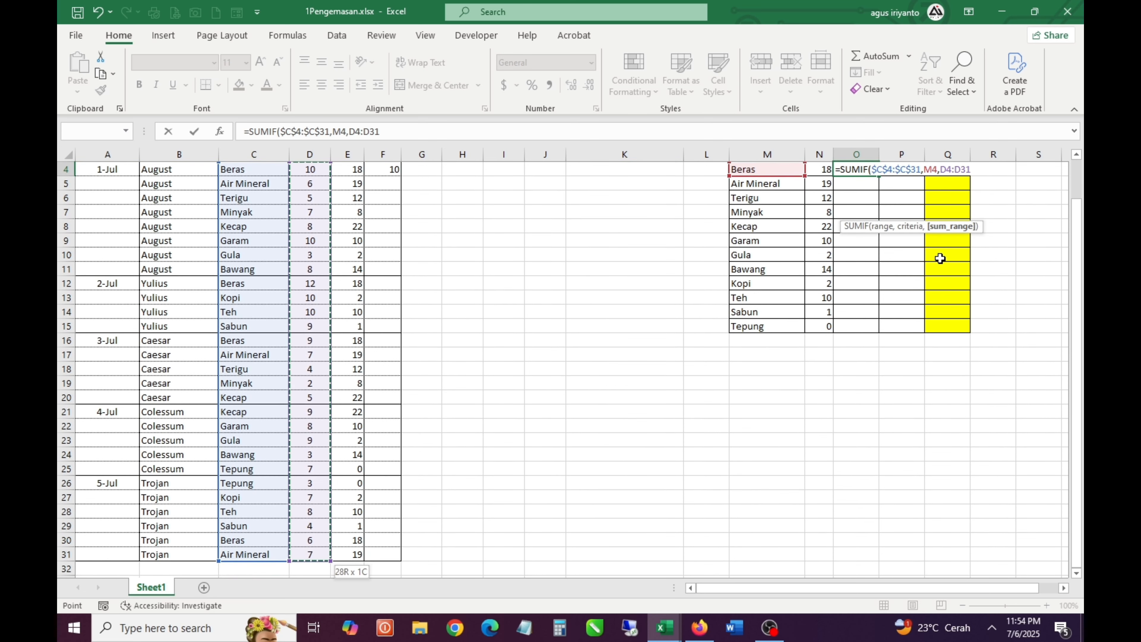
key("F4")
key("ctrl+Return")
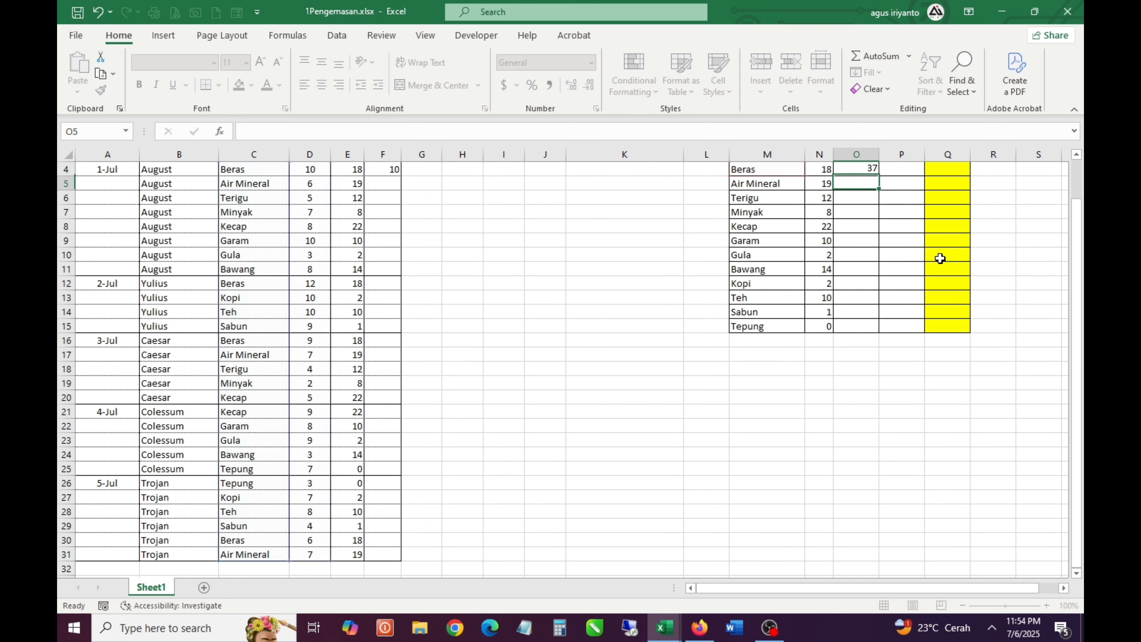
Copy the Jml Pesan formula from O4 into O5:O15 for the remaining items
scroll(940, 258, "up", 1)
key("ctrl+c")
key("shift+Down")
key("shift+Down")
key("shift+Down")
key("shift+Down")
key("shift+Down")
key("shift+Down")
key("shift+Down")
key("shift+Down")
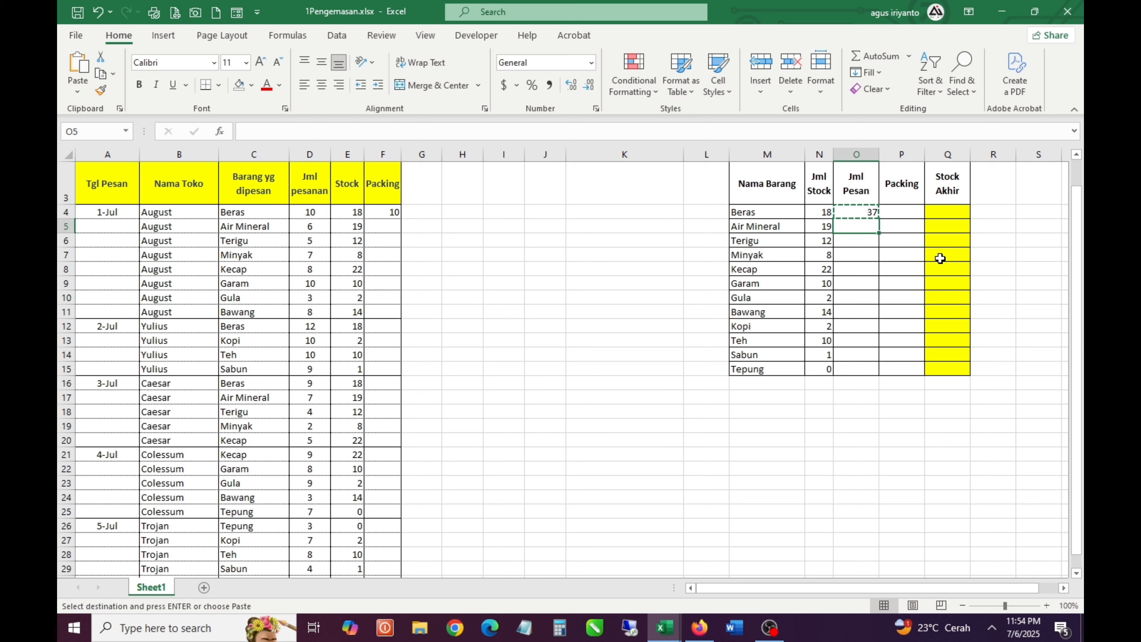
key("shift+Down")
key("shift+Down")
key("shift+Down")
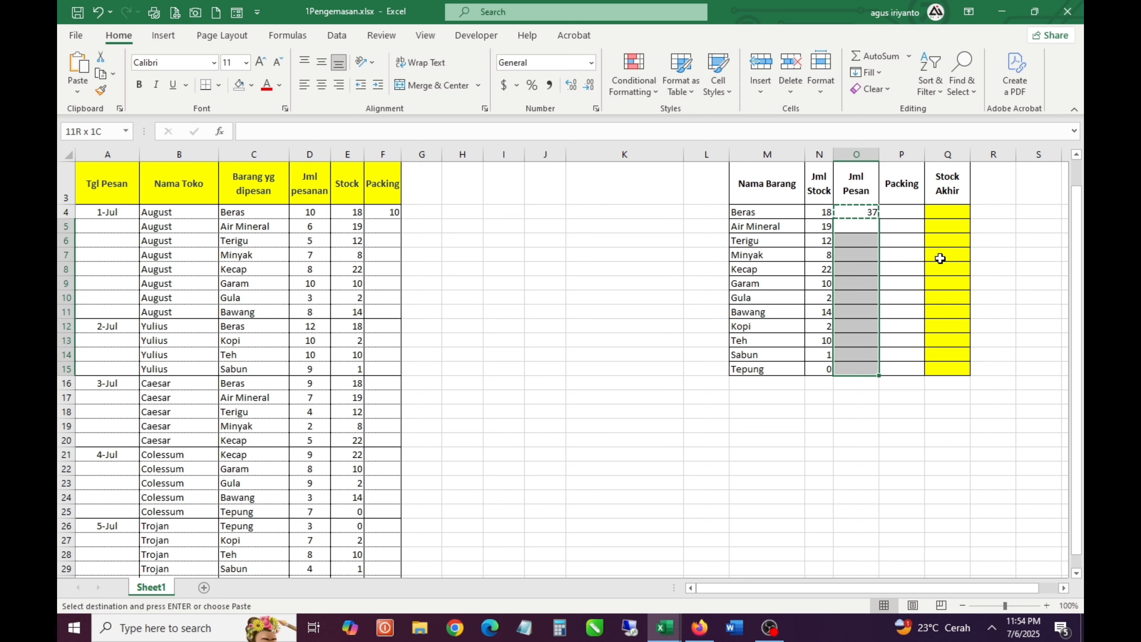
key("Return")
Start a SUMIF formula in P4, under the warehouse table's Packing heading, with the absolute criteria range $C$4:$C$31
key("Right")
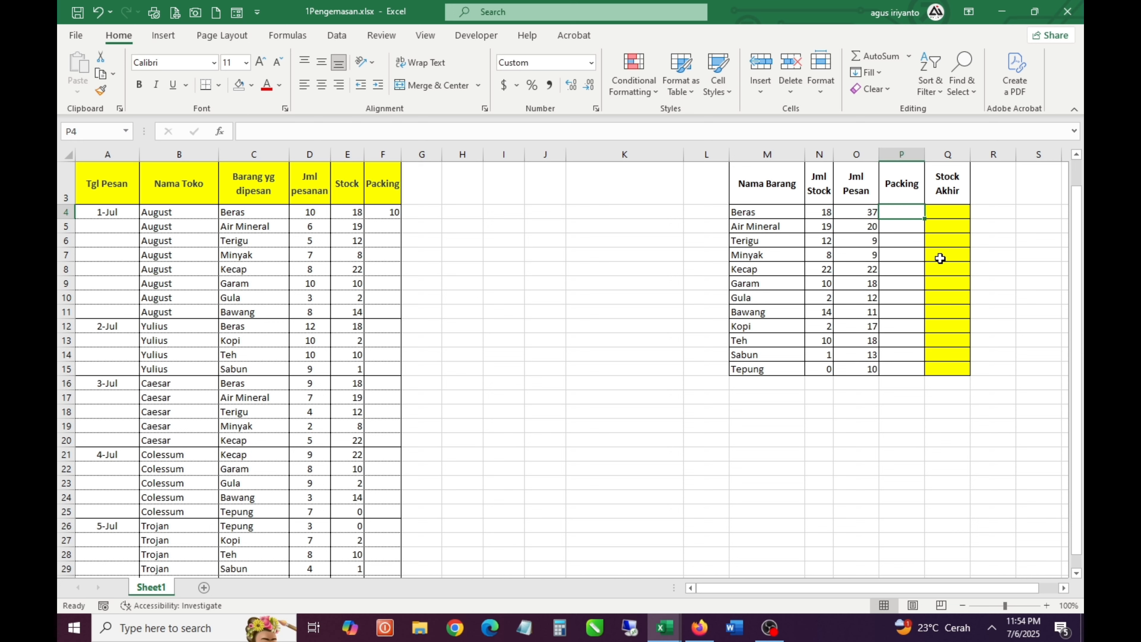
type("=su")
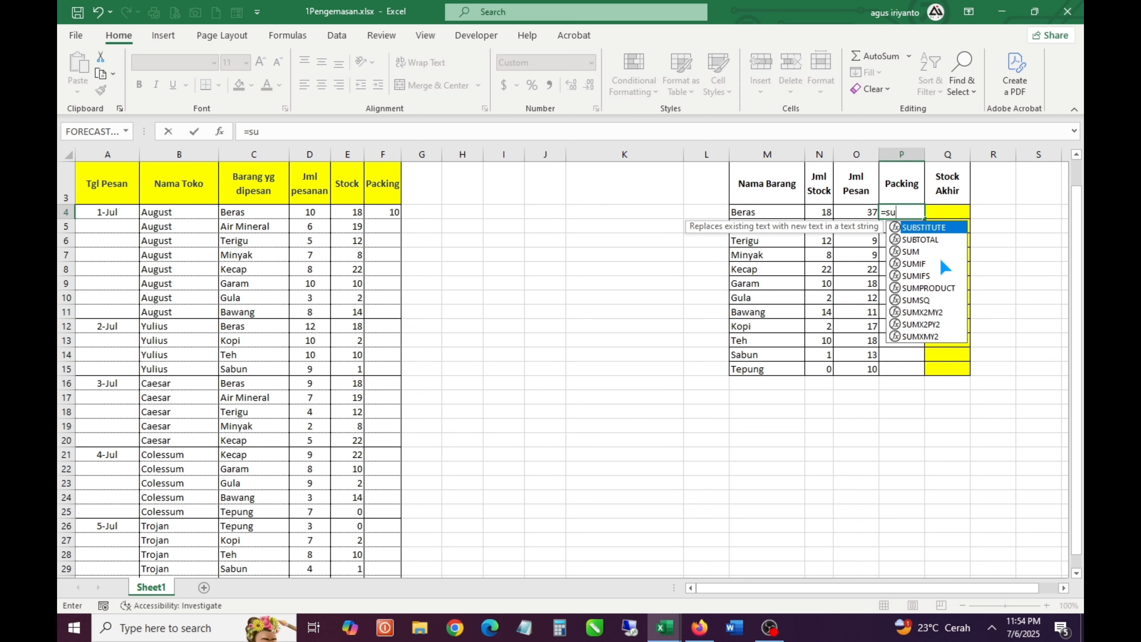
double_click(941, 263)
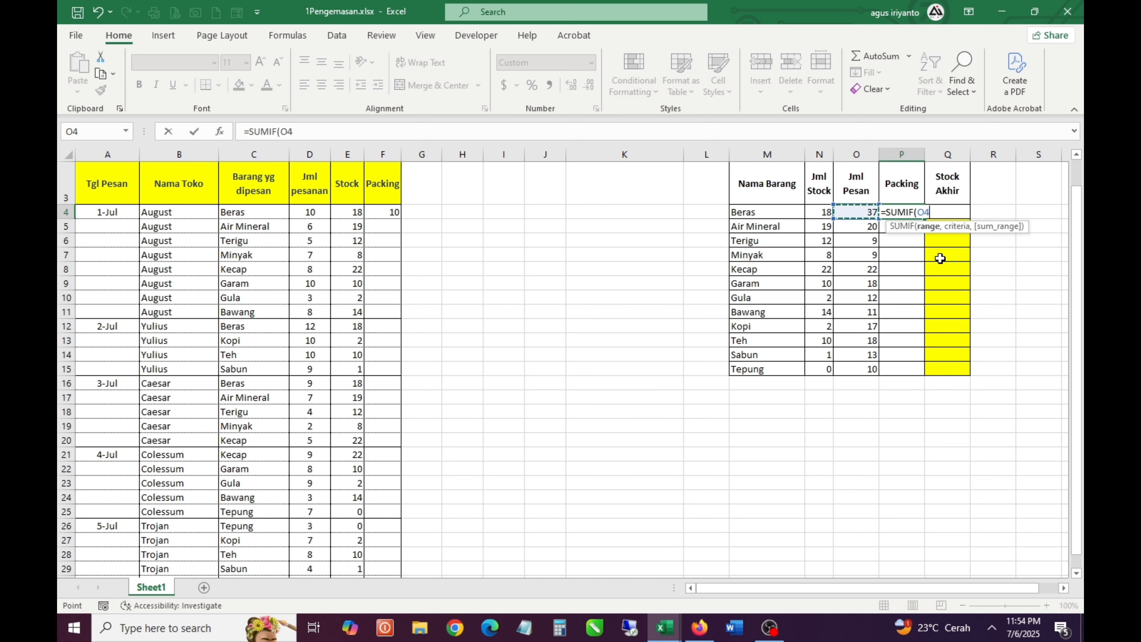
key("Left")
key("Left")
key("Left")
key("Left")
key("Left")
key("Left")
Complete the P4 SUMIF formula with criterion M4 and the absolute sum range $F$4:$F$31
key("Left")
key("Left")
key("Left")
key("Left")
key("Left")
key("Left")
key("Left")
key("ctrl+shift+Down")
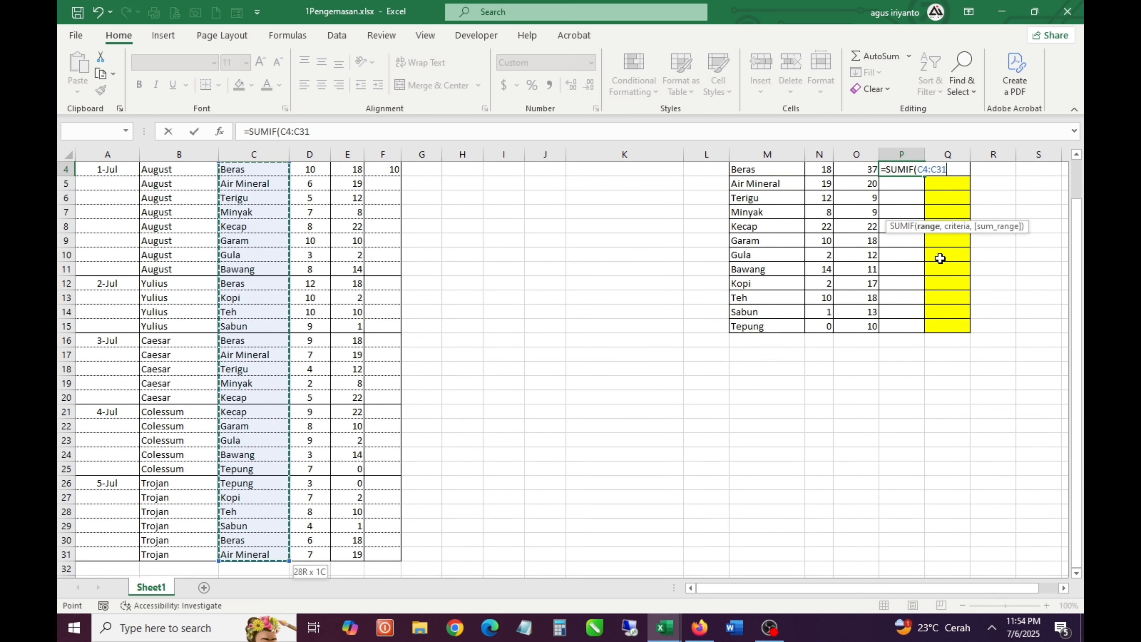
key("F4")
type(",")
key("Left")
key("Left")
key("Left")
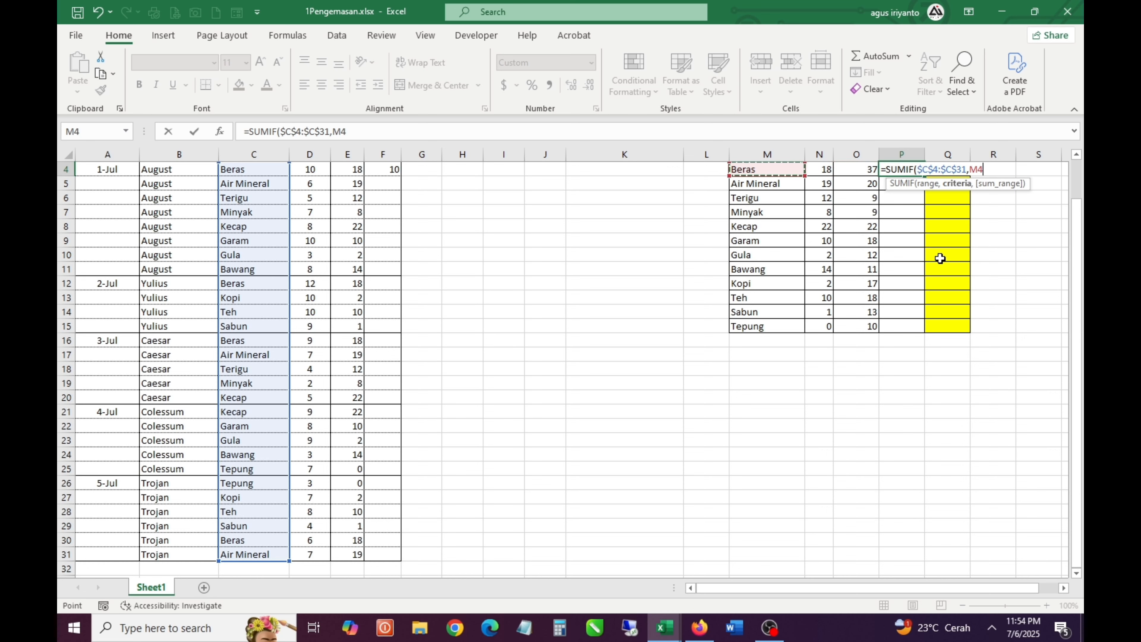
type(",")
key("Left")
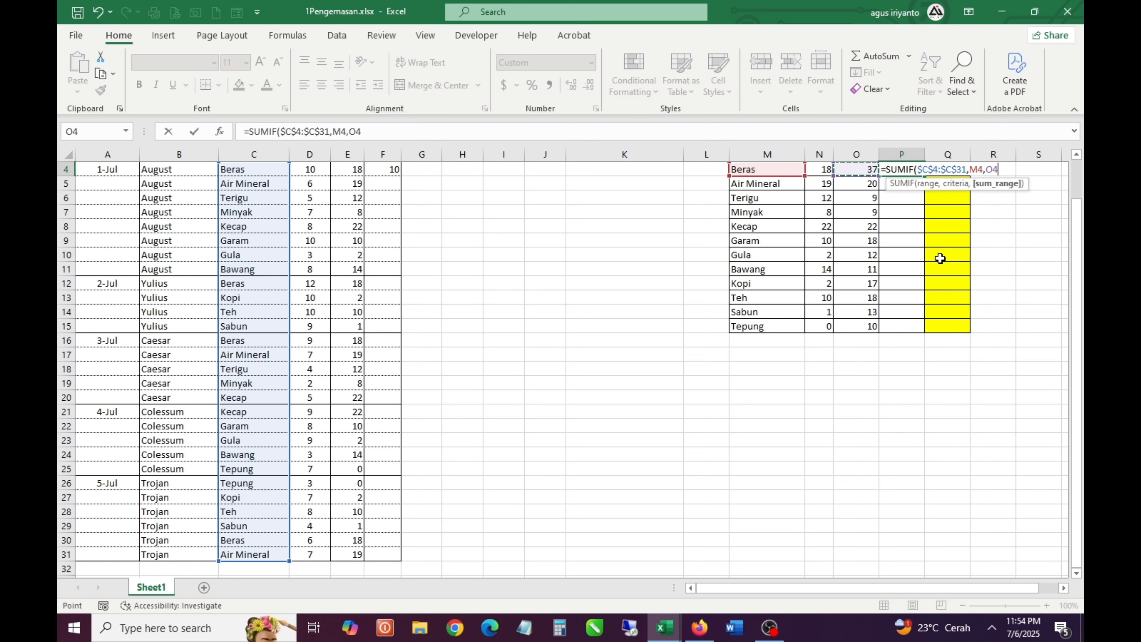
key("Left")
key("Left")
key("Left")
key("Left")
key("Left")
key("Left")
key("Left")
key("Left")
key("Left")
key("Left")
key("Left")
key("Left")
key("Left")
key("Left")
key("Right")
key("Right")
key("Right")
key("Up")
key("Up")
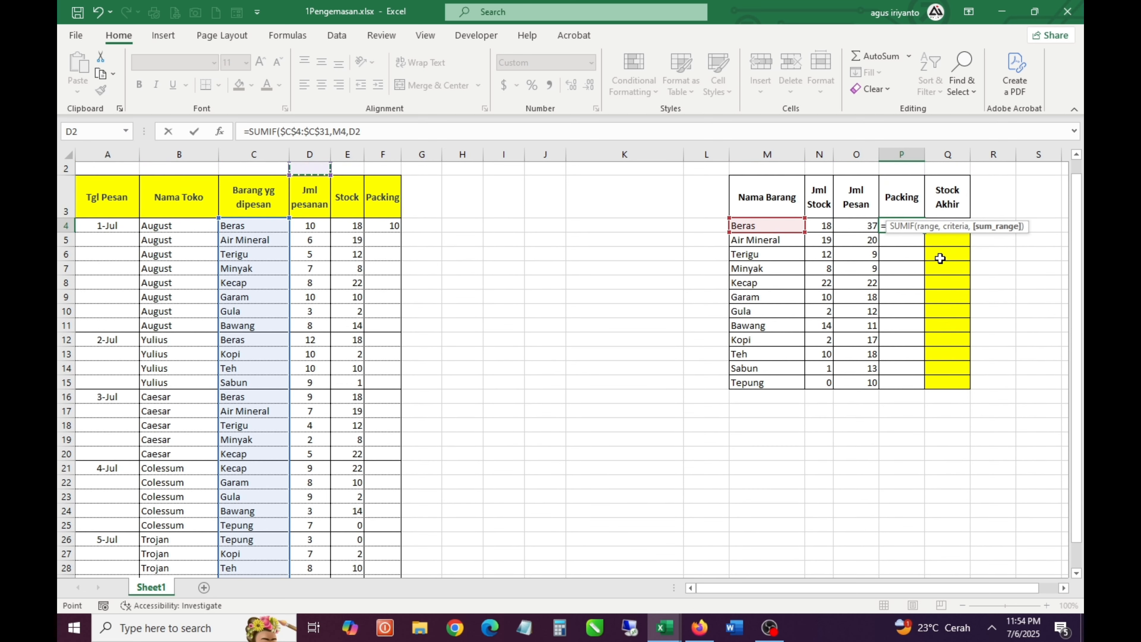
key("Down")
key("Down")
key("Right")
key("Right")
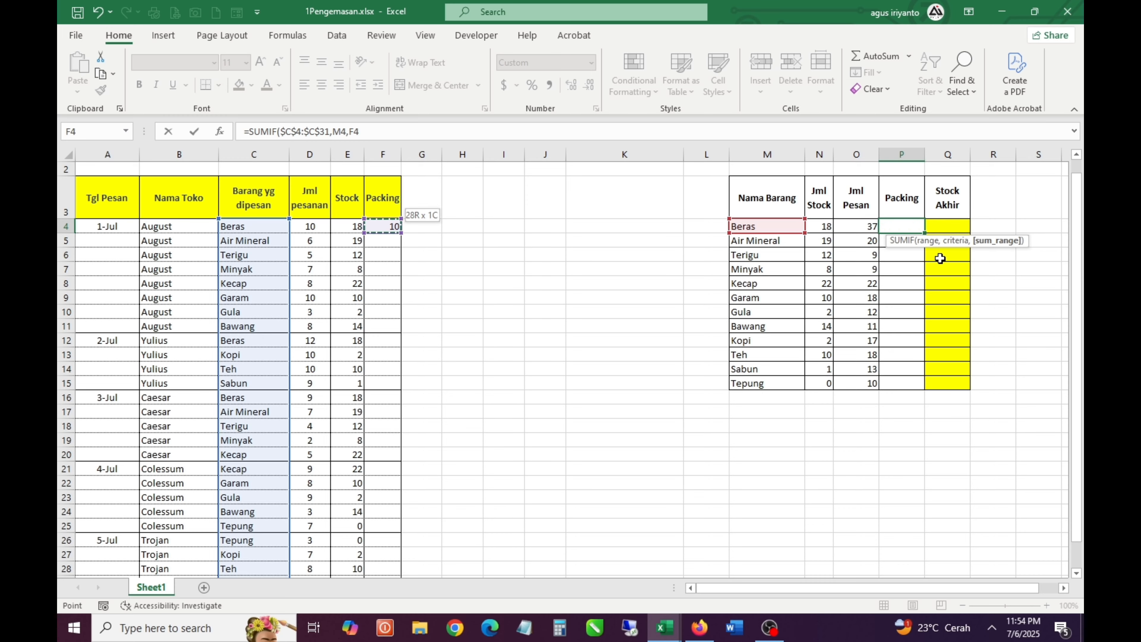
key("ctrl+shift+Down")
key("F4")
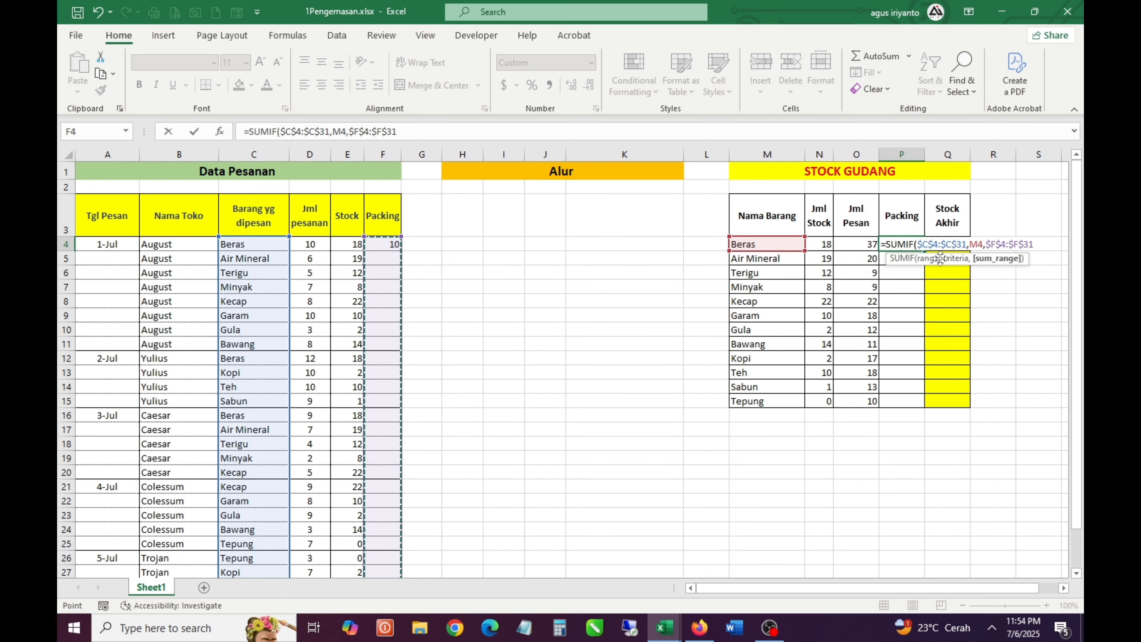
key("ctrl+Return")
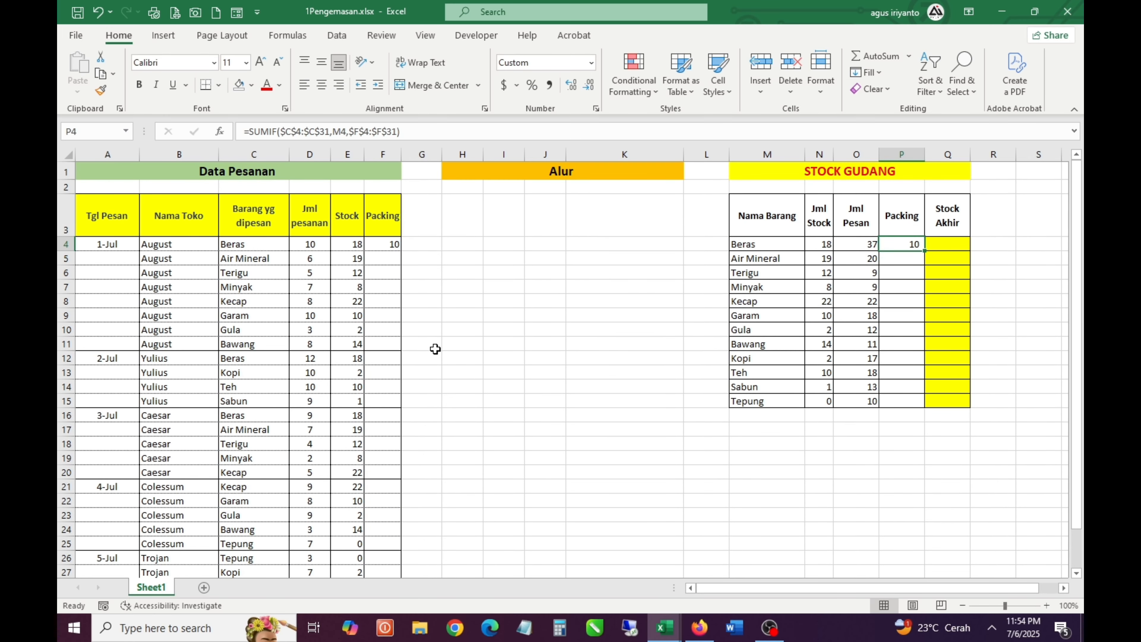
Enter Packing quantities 6, 5 and 7 in F5:F7 for August's Air Mineral, Terigu and Minyak orders
left_click(392, 259)
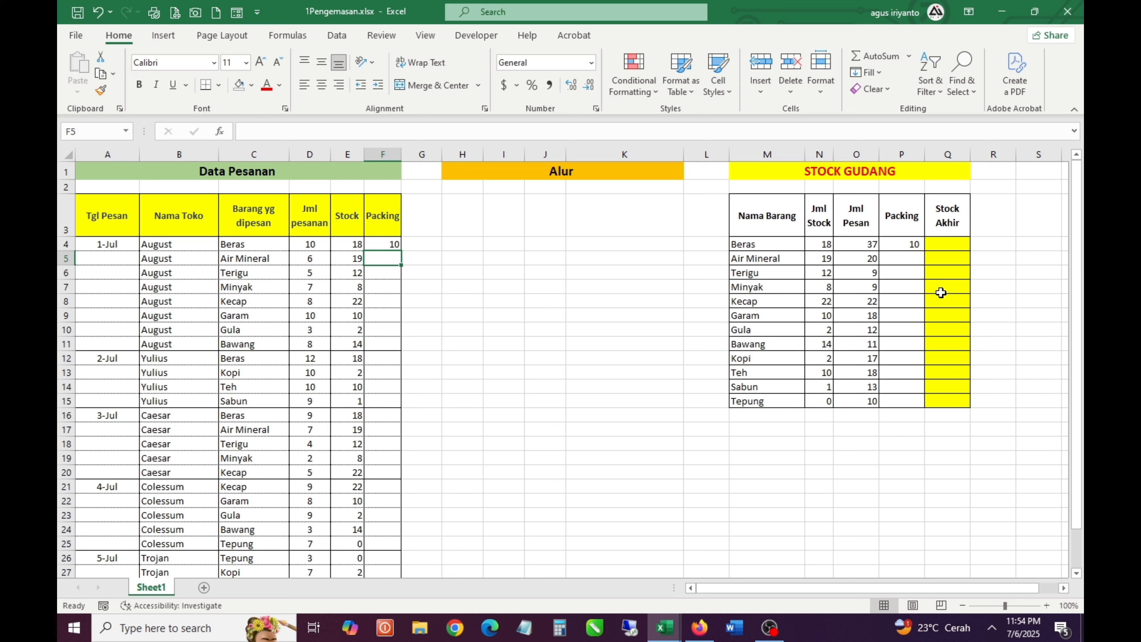
key("Up")
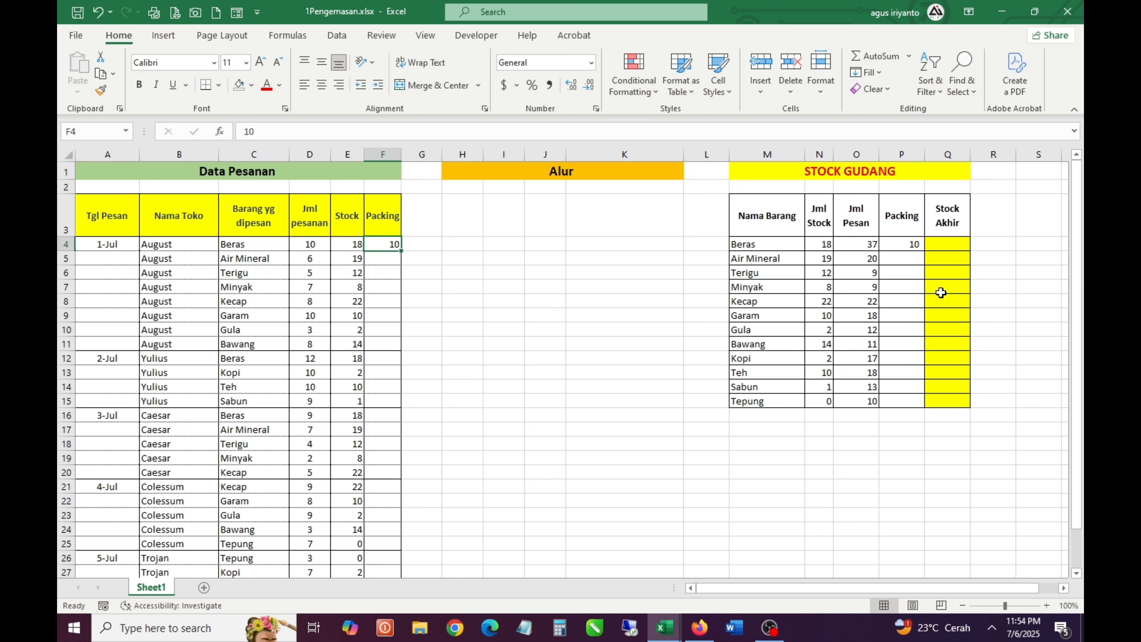
key("Down")
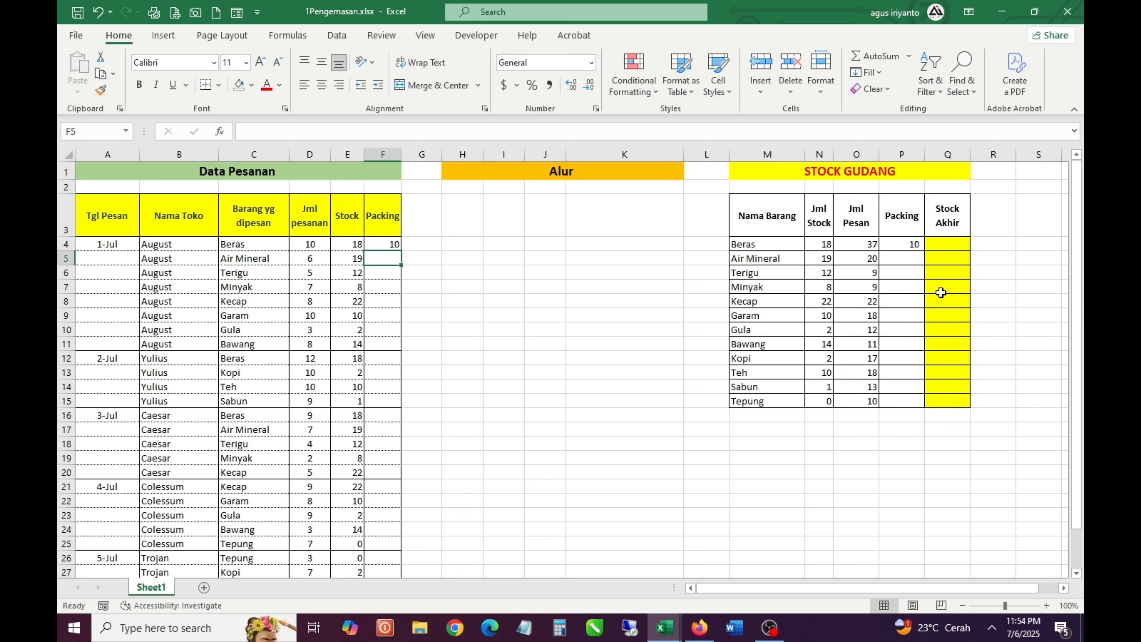
type("6")
key("Return")
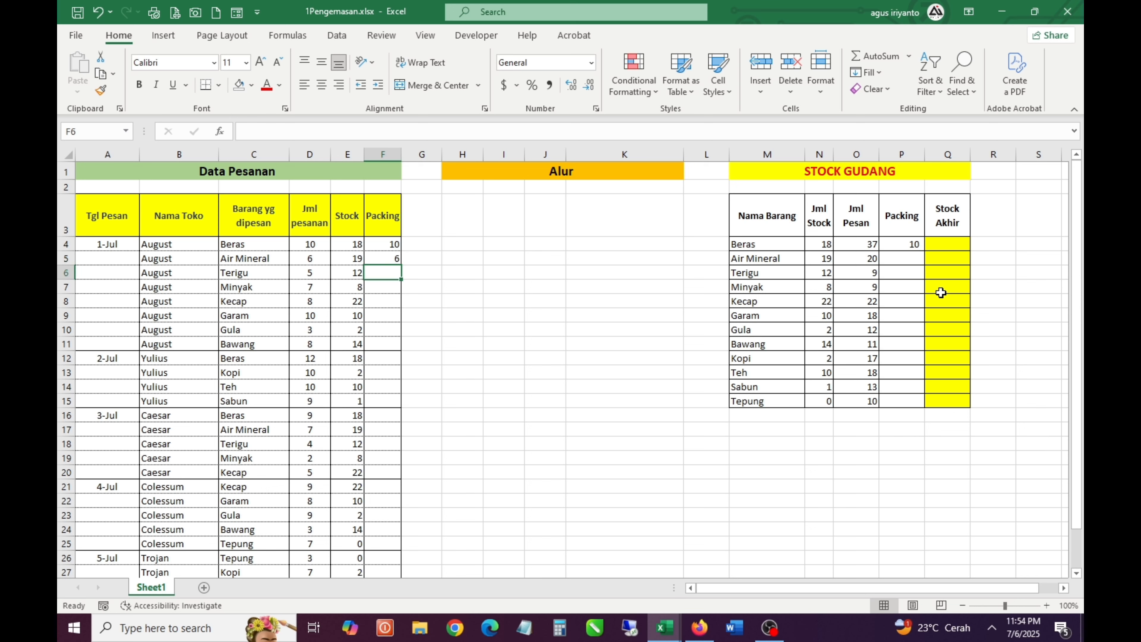
type("5")
key("Return")
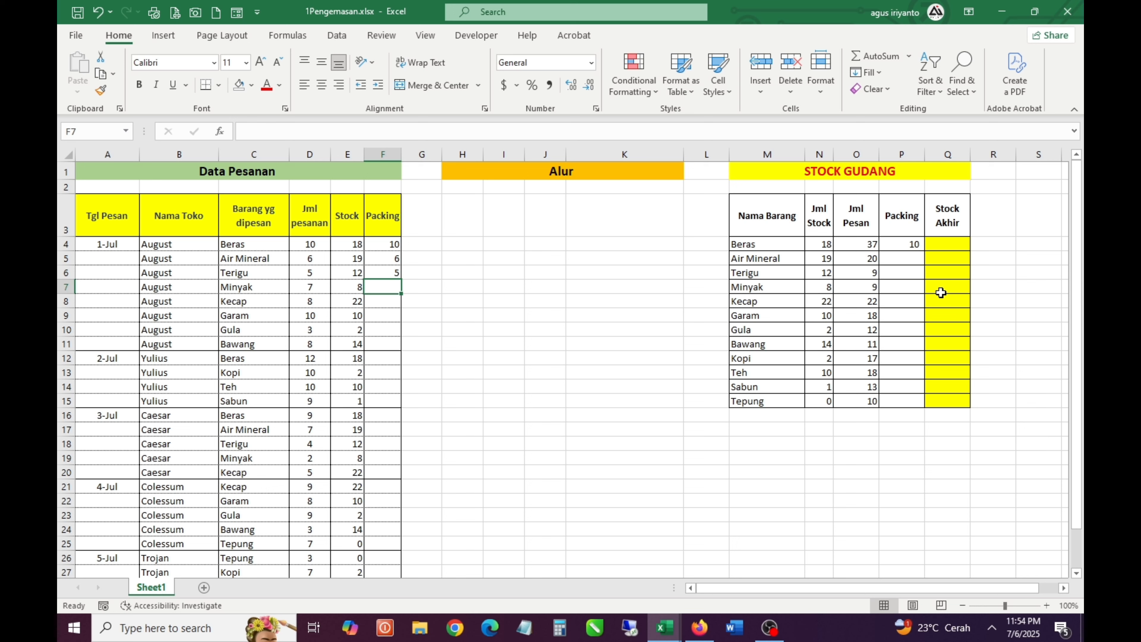
type("7")
key("Return")
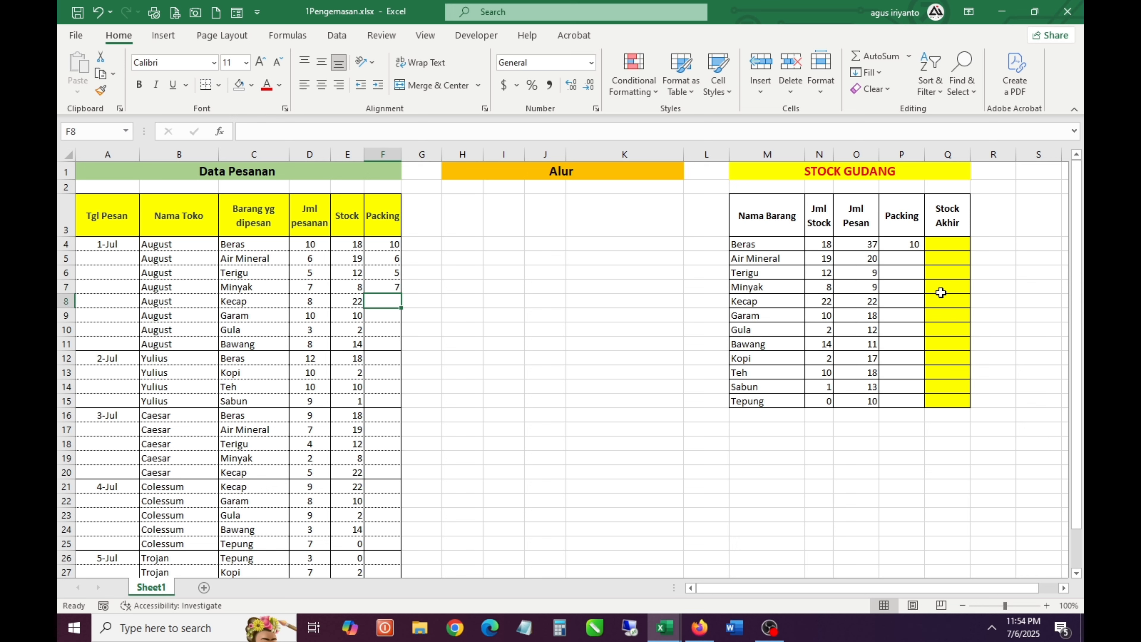
Copy the warehouse table's Packing formula from P4 into P5:P15 for the remaining items
left_click(941, 293)
left_click(903, 244)
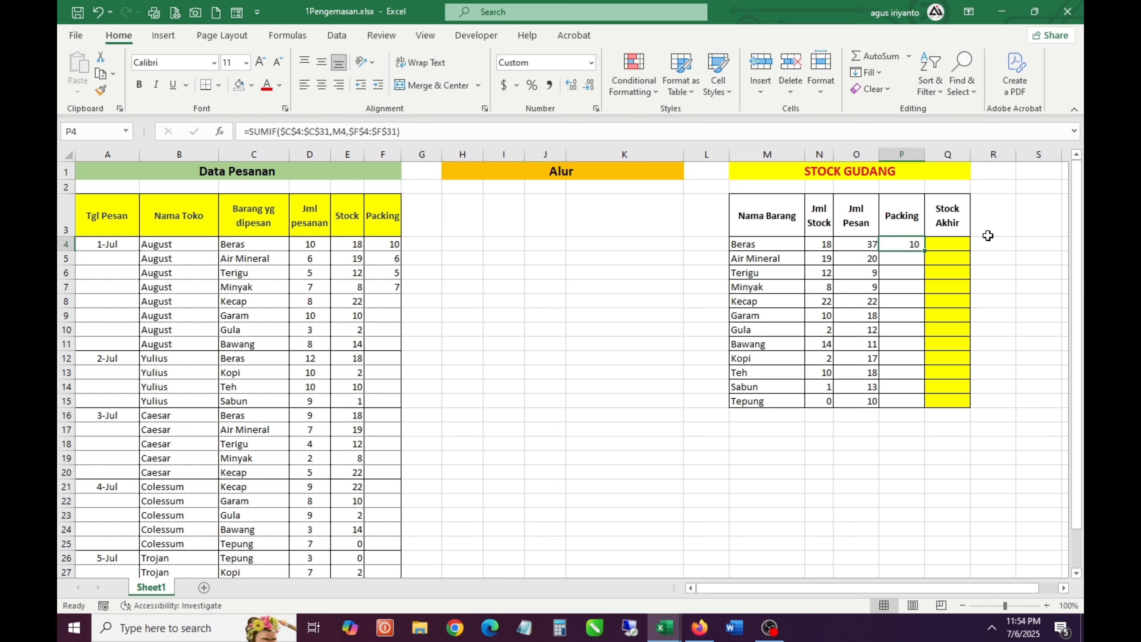
key("ctrl+c")
key("Down")
key("shift+Down")
key("shift+Down")
key("shift+Down")
key("shift+Down")
key("shift+Down")
key("shift+Down")
key("shift+Down")
key("shift+Down")
key("shift+Down")
key("shift+Down")
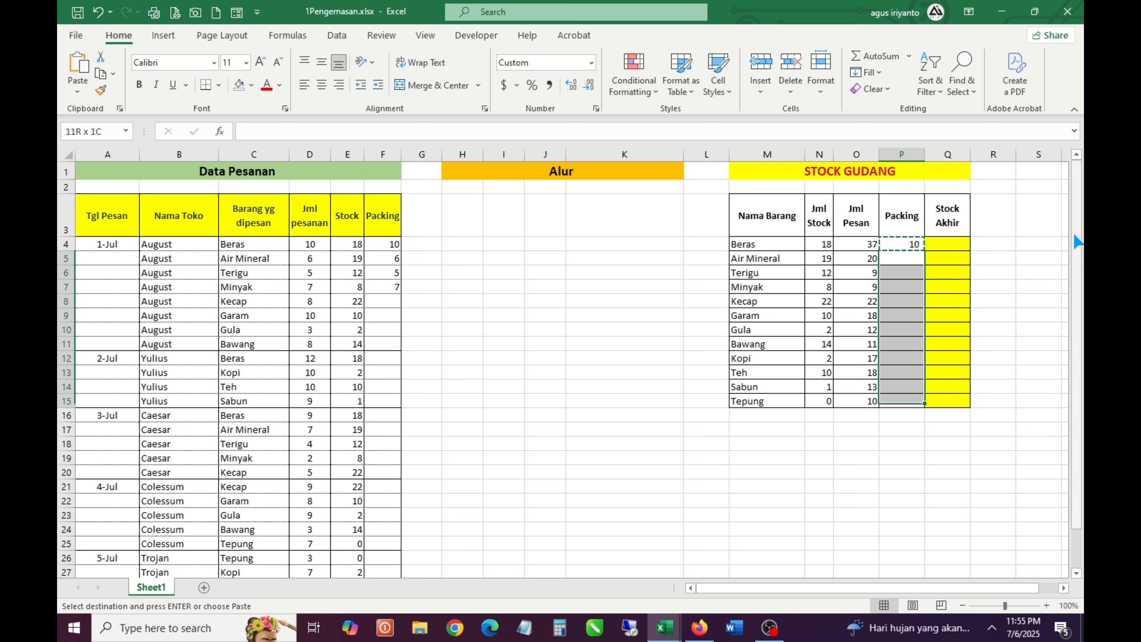
key("Return")
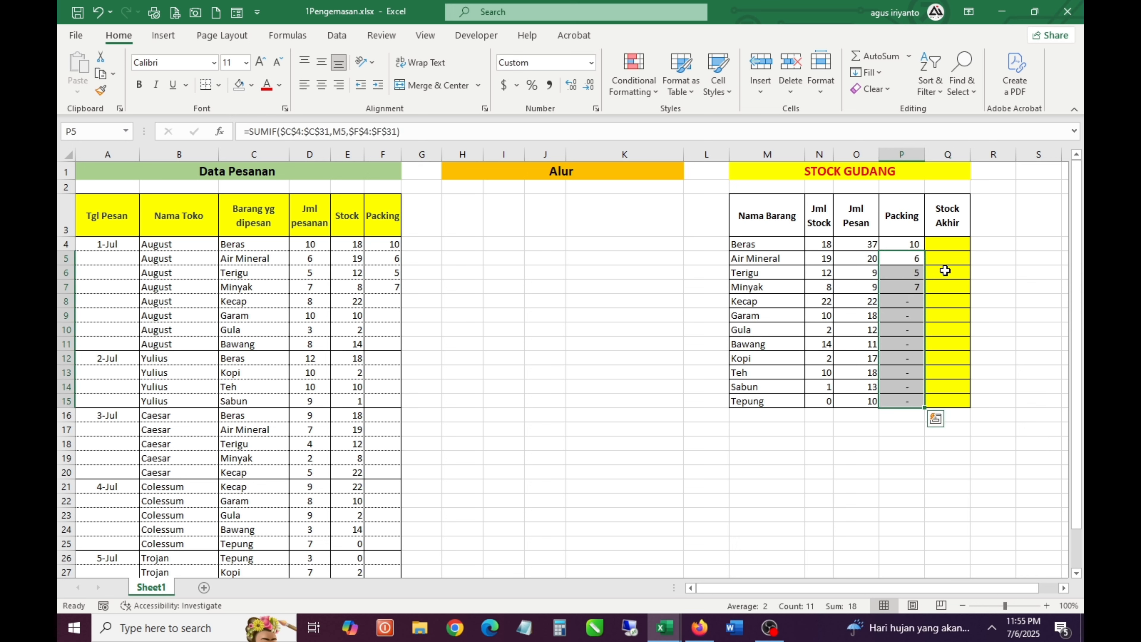
Enter the formula =N4-P4 in Q4 to calculate the Stock Akhir for Beras
left_click(949, 244)
type("=")
key("Left")
key("Left")
key("Left")
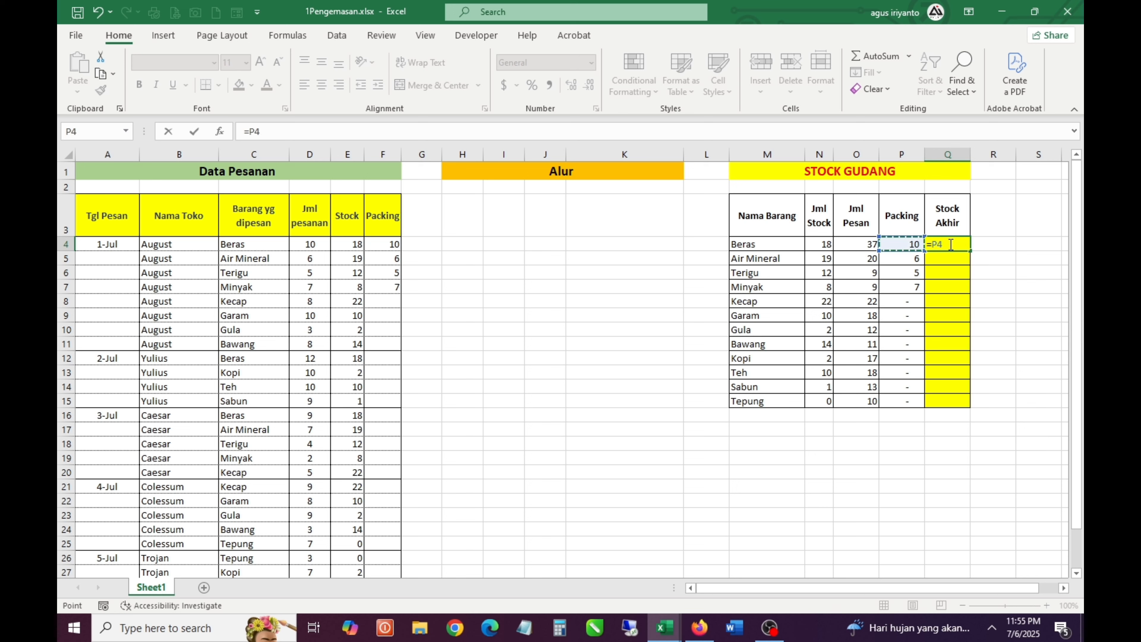
key("Right")
key("Left")
type("-")
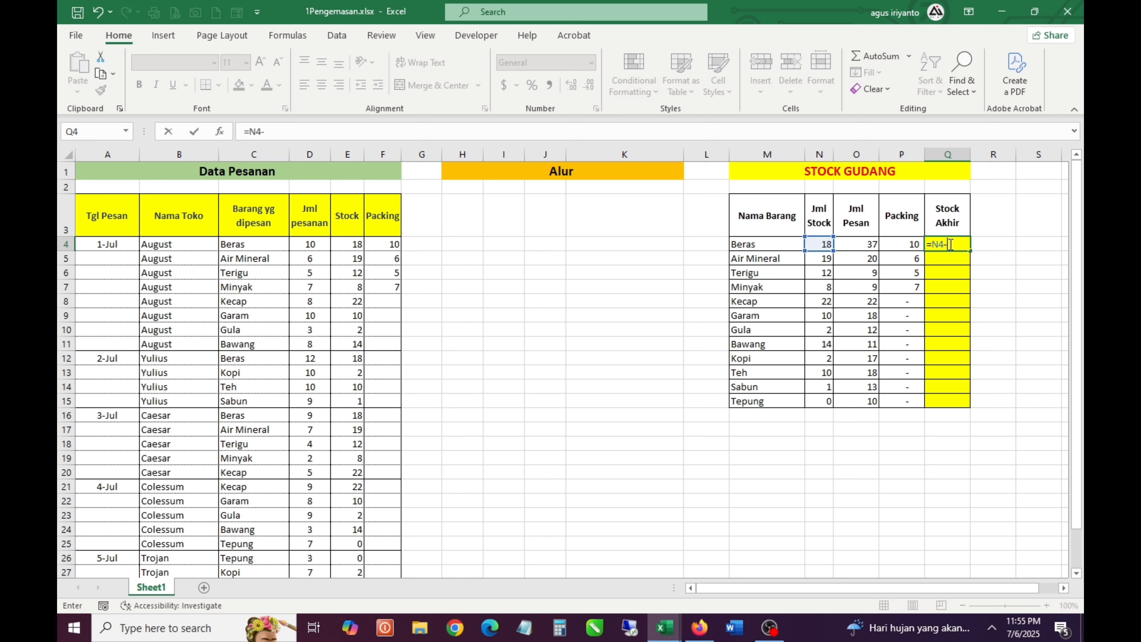
key("Left")
key("Return")
Copy the Stock Akhir formula from Q4 into Q5:Q15 for the other items
key("Up")
key("ctrl+c")
key("Down")
key("shift+Down")
key("shift+Down")
key("shift+Down")
key("shift+Down")
key("shift+Down")
key("shift+Down")
key("shift+Down")
key("shift+Down")
key("shift+Down")
key("shift+Down")
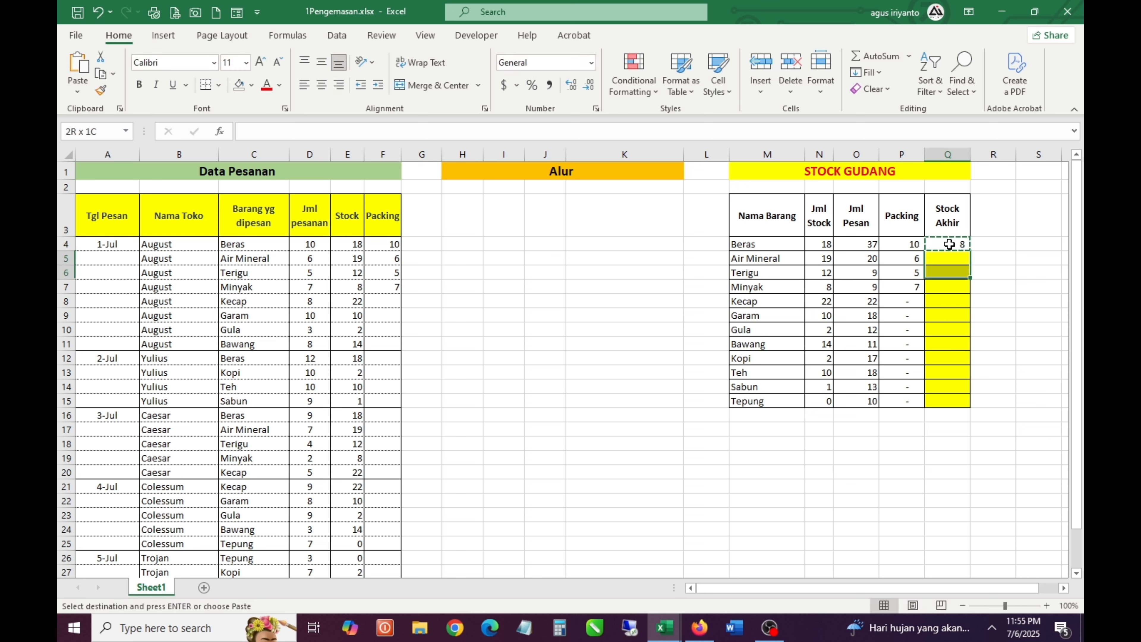
key("Return")
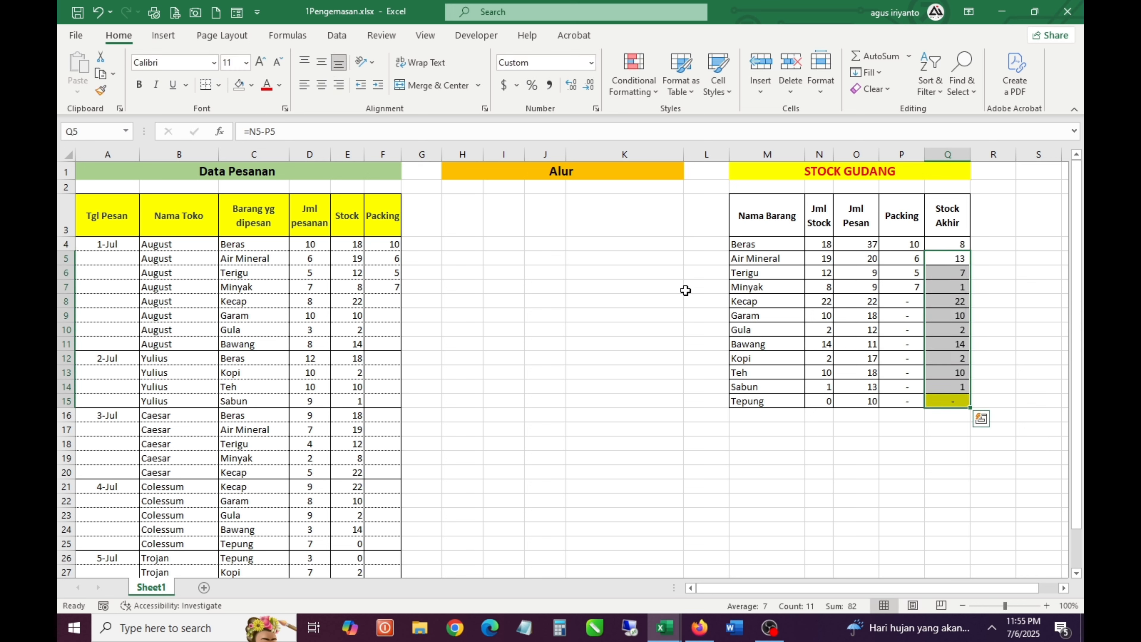
left_click(607, 309)
left_click(959, 406)
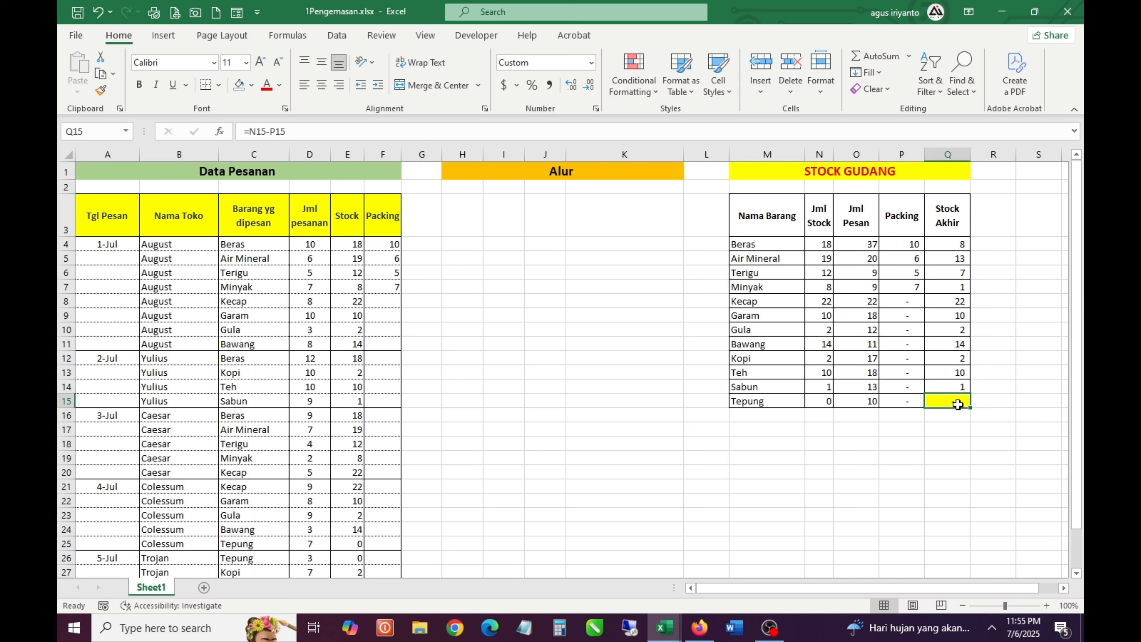
left_click(822, 406)
left_click(503, 359)
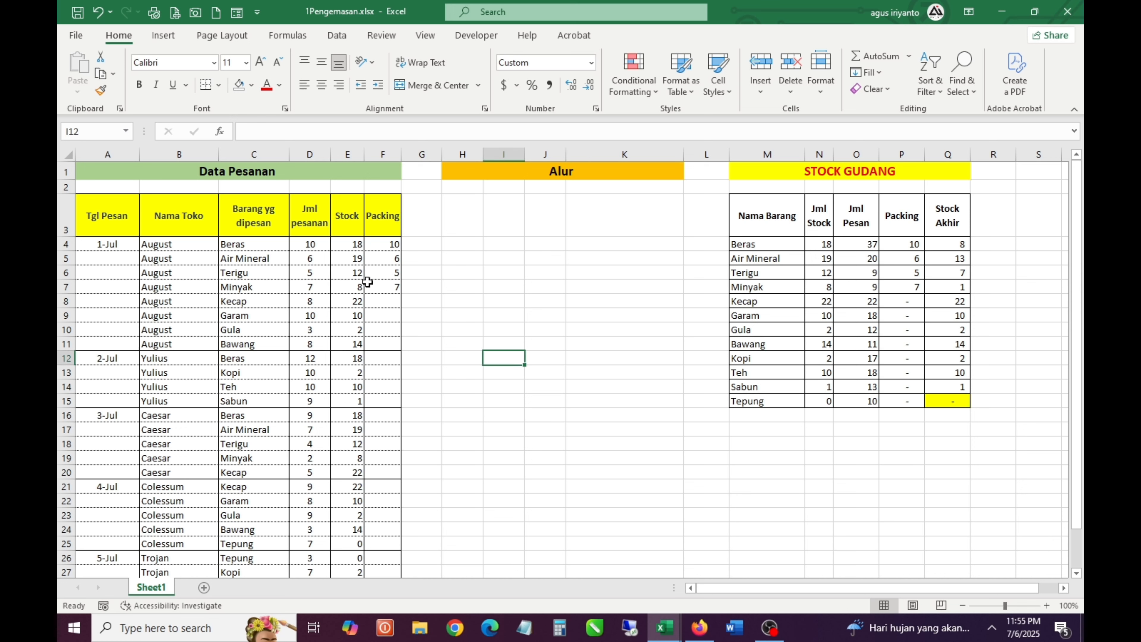
Enter Packing quantities 8 and 10 in F8:F9 for August's Kecap and Garam orders
left_click(381, 300)
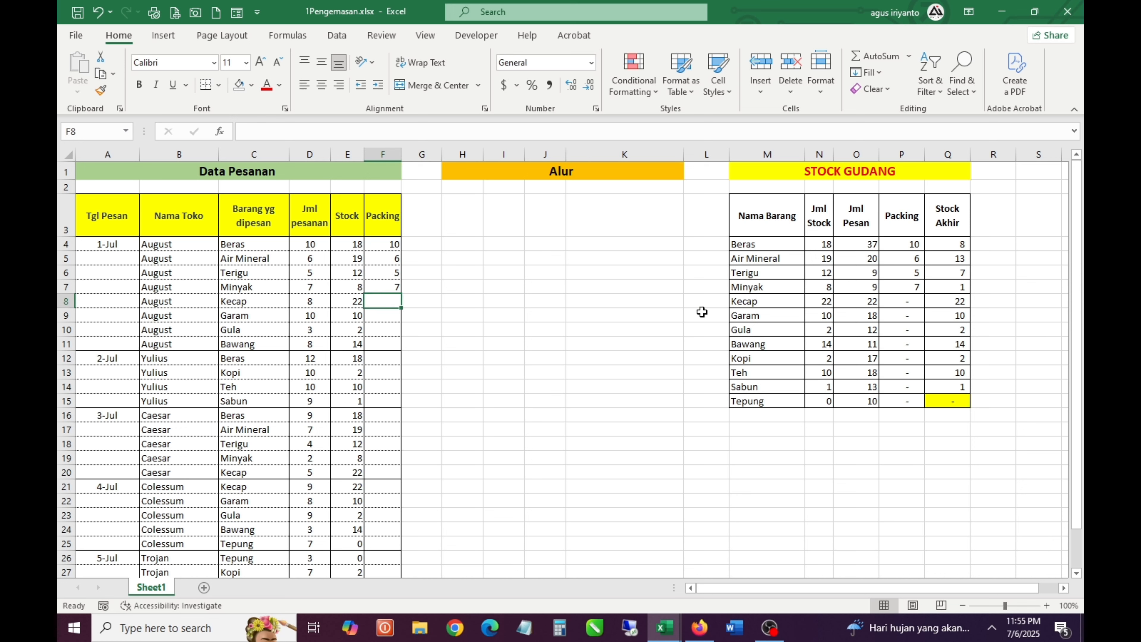
type("8")
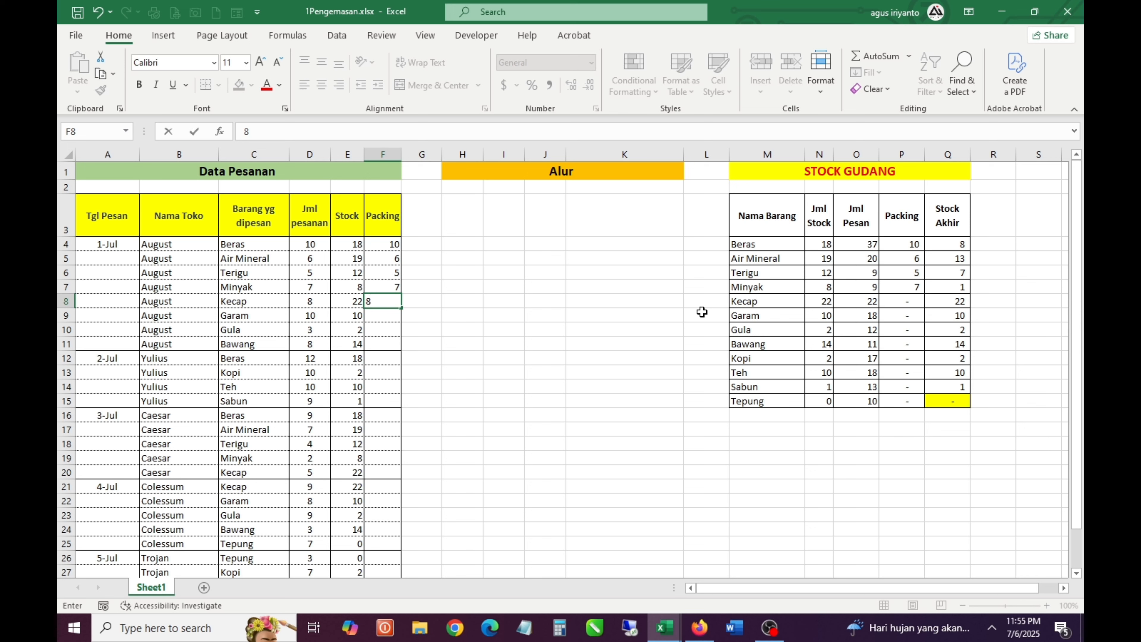
key("Return")
type("10")
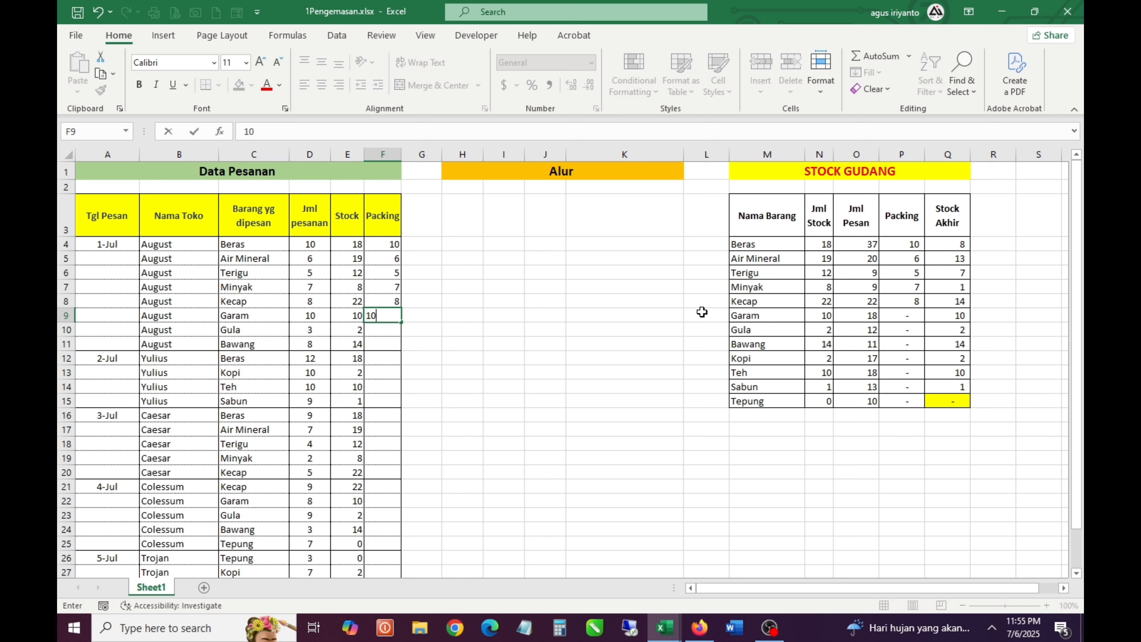
key("Return")
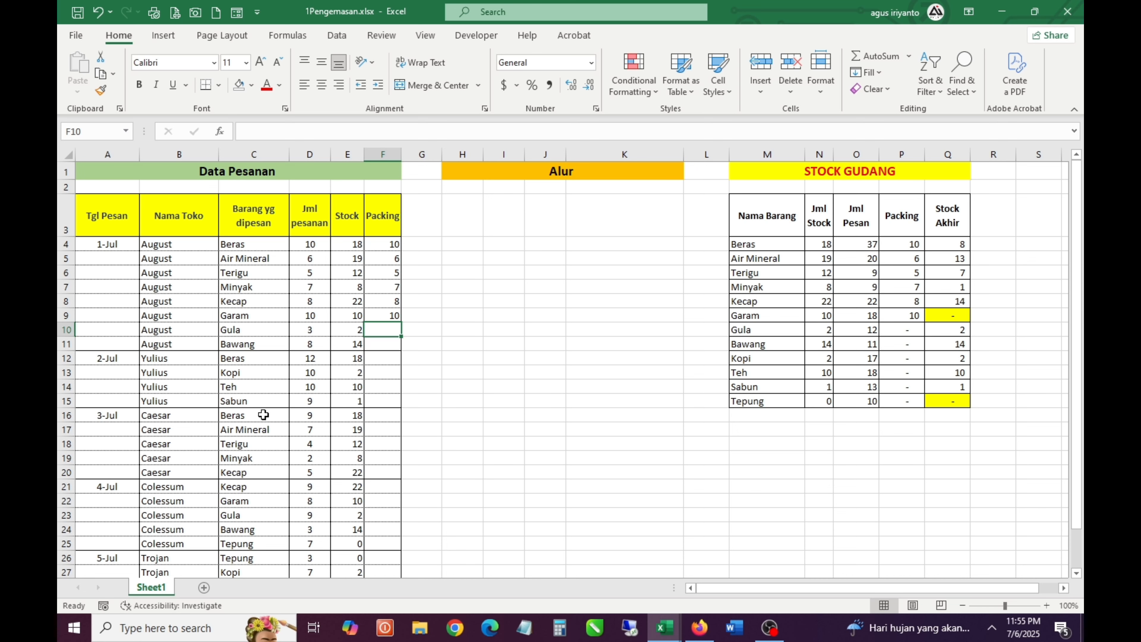
Examine the Kecap and Garam orders of 4-Jul and the Stock and Packing columns against the STOCK GUDANG table
scroll(263, 415, "down", 1)
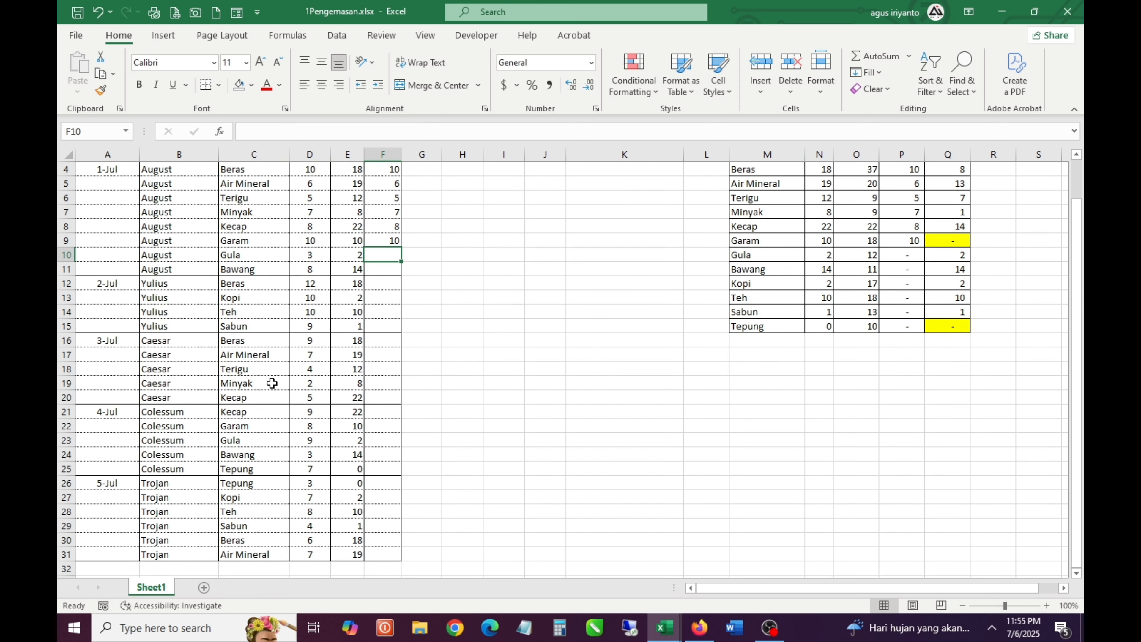
left_click(383, 430)
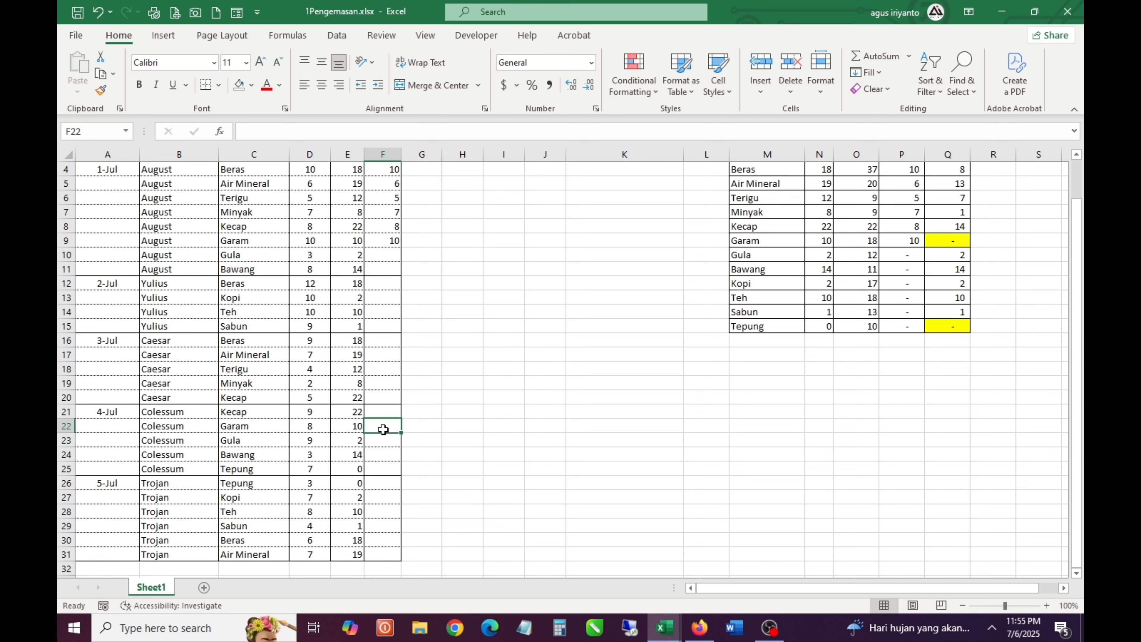
scroll(383, 429, "up", 1)
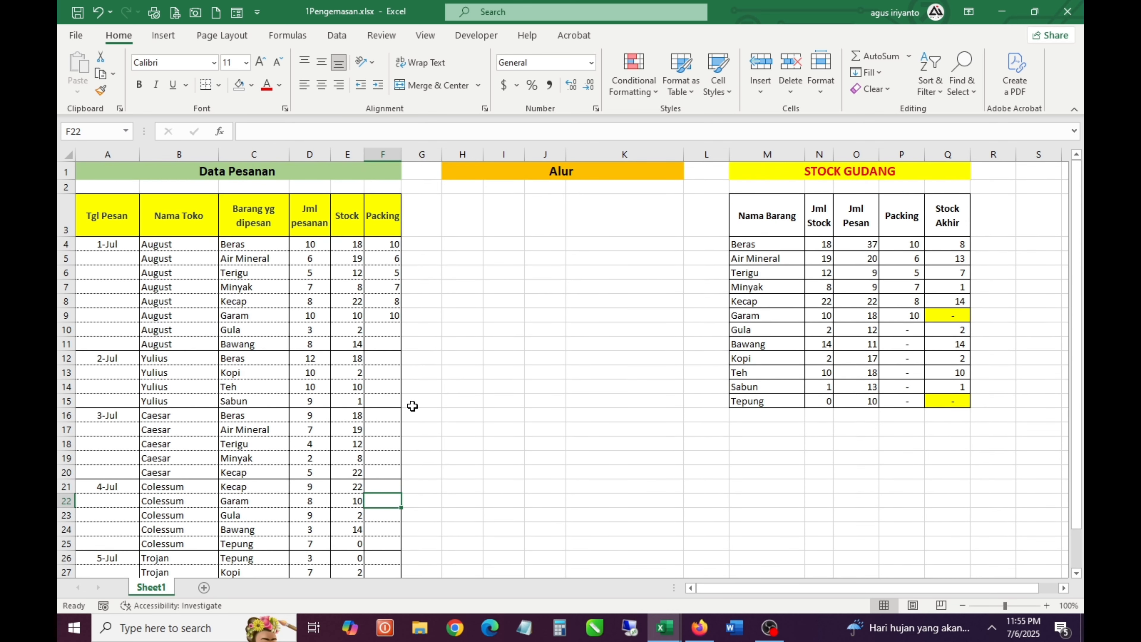
left_click(351, 503)
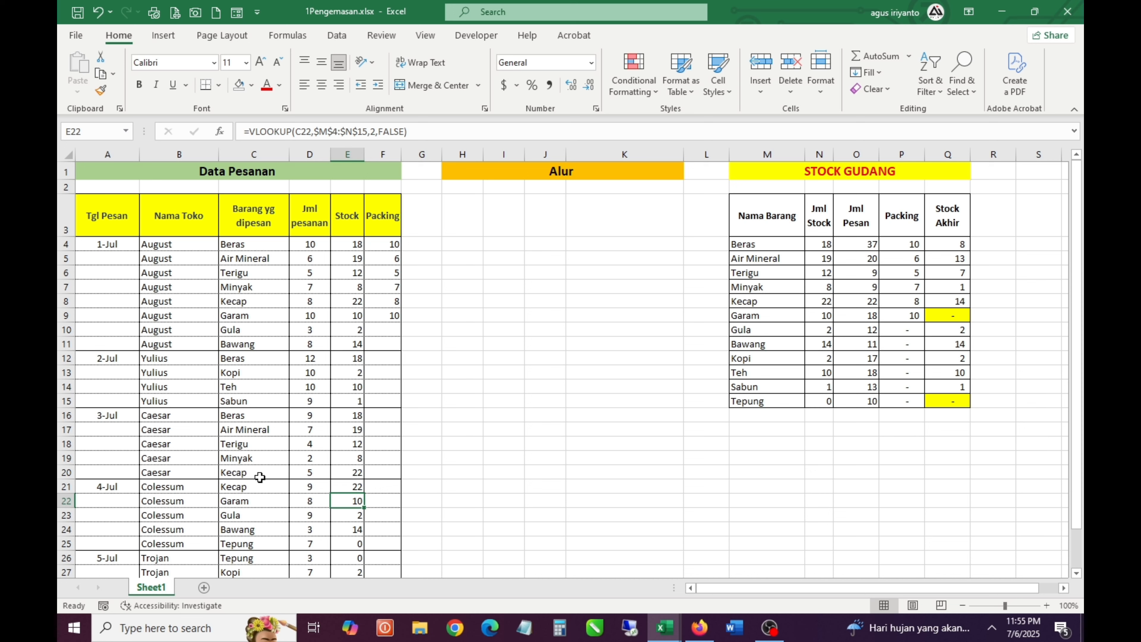
left_click_drag(250, 489, 342, 483)
left_click_drag(795, 187, 889, 370)
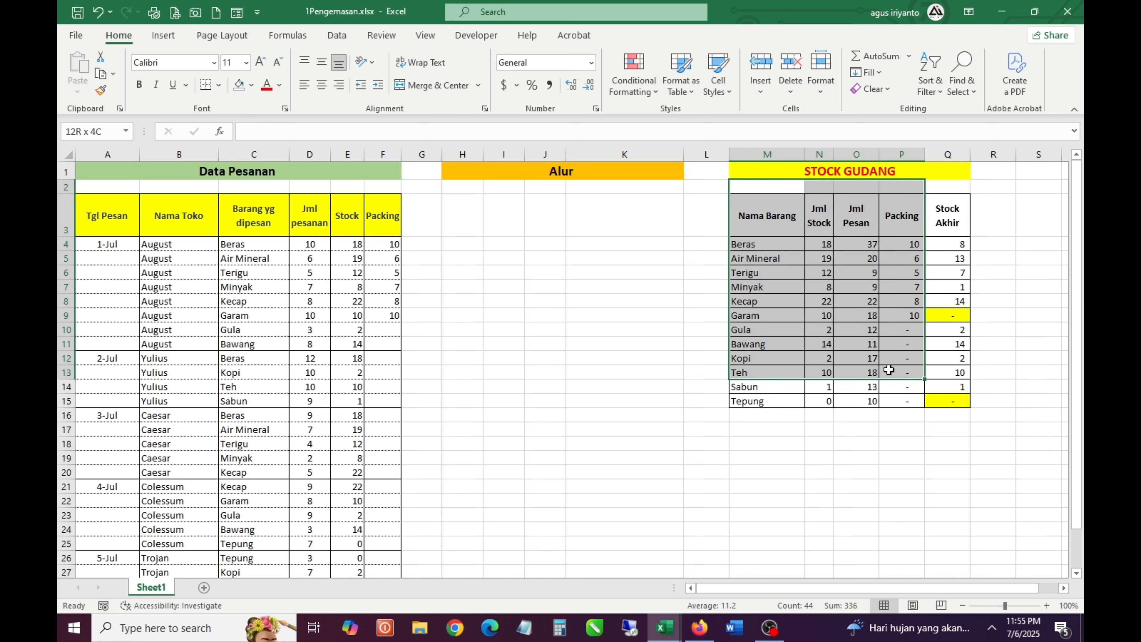
left_click(358, 290)
left_click_drag(358, 298, 355, 376)
left_click_drag(386, 245, 374, 389)
left_click(376, 363)
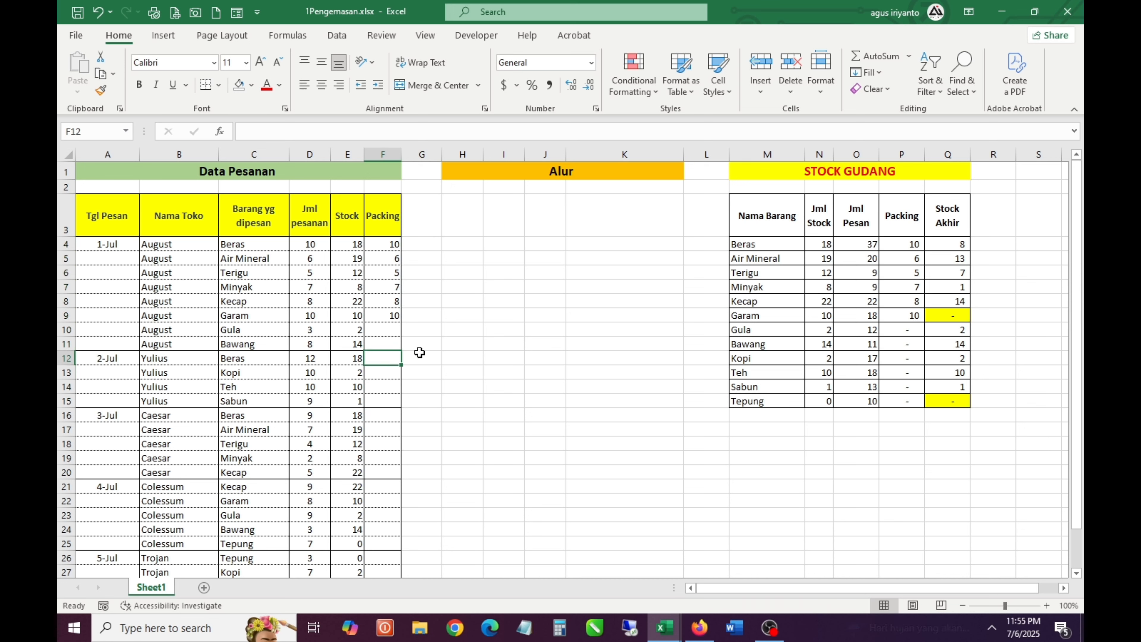
Enter Packing quantities 2 and 8 in F10:F11 for August's Gula and Bawang orders
key("Up")
key("Up")
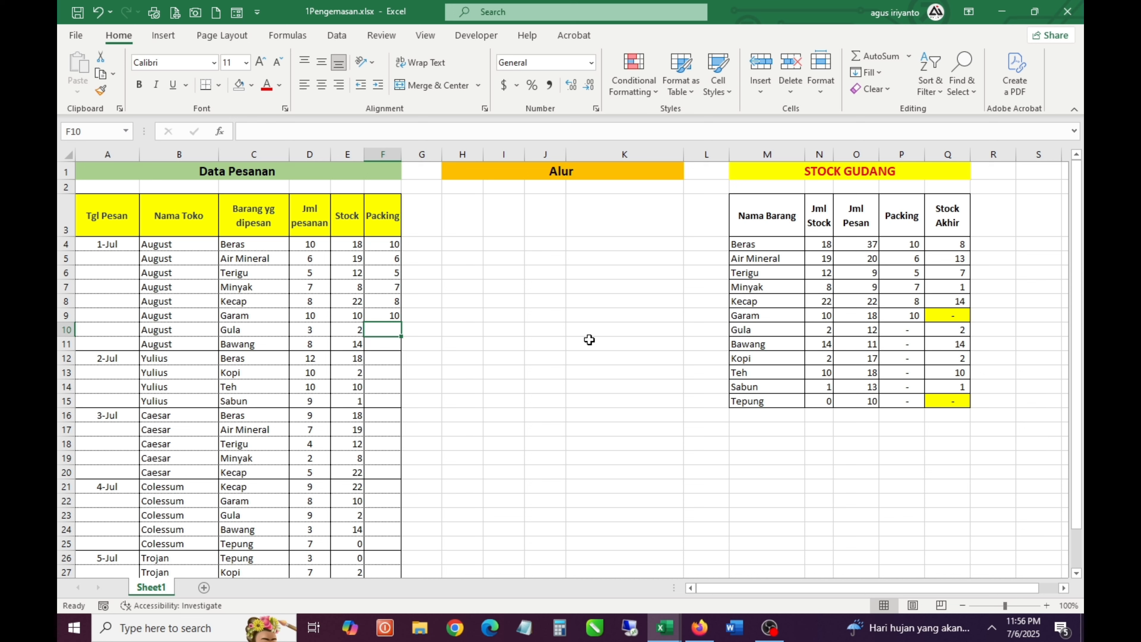
type("2")
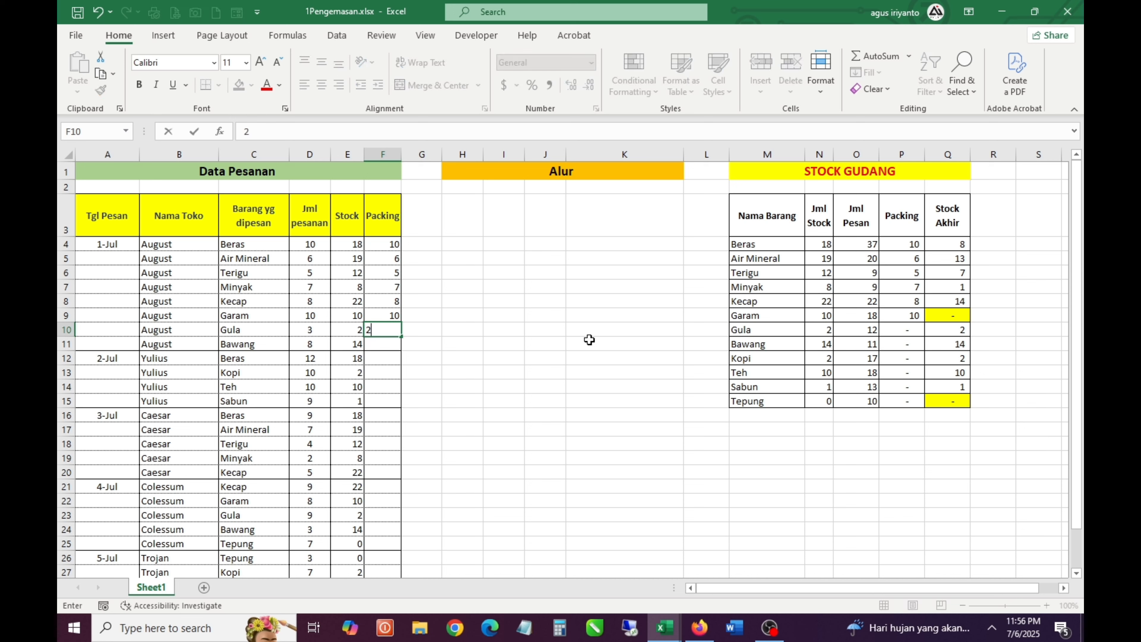
key("Return")
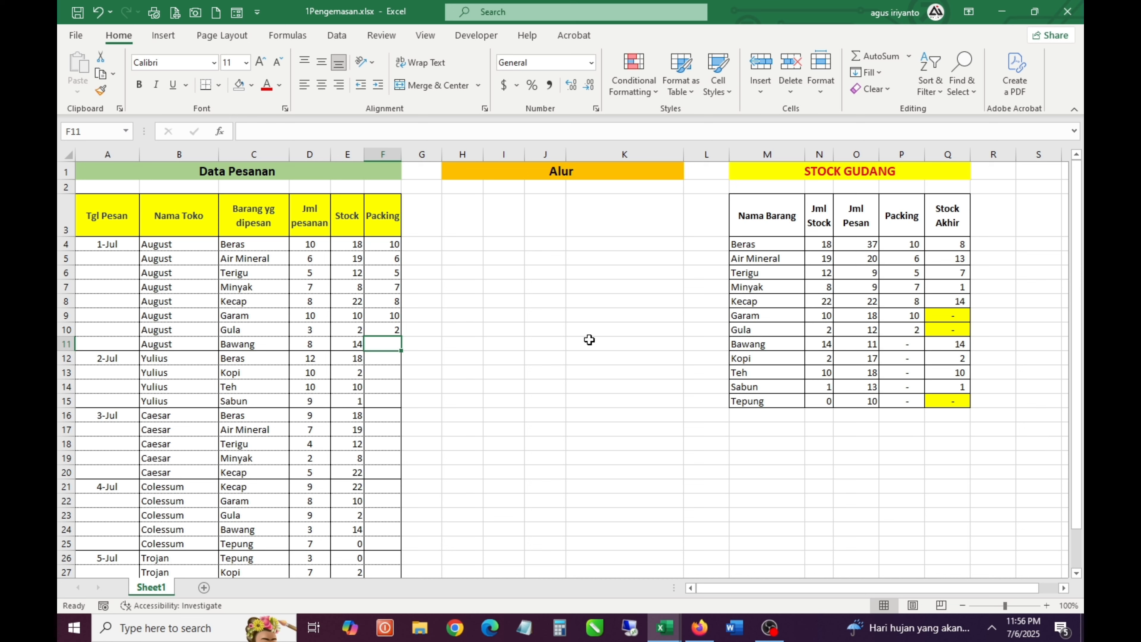
type("8")
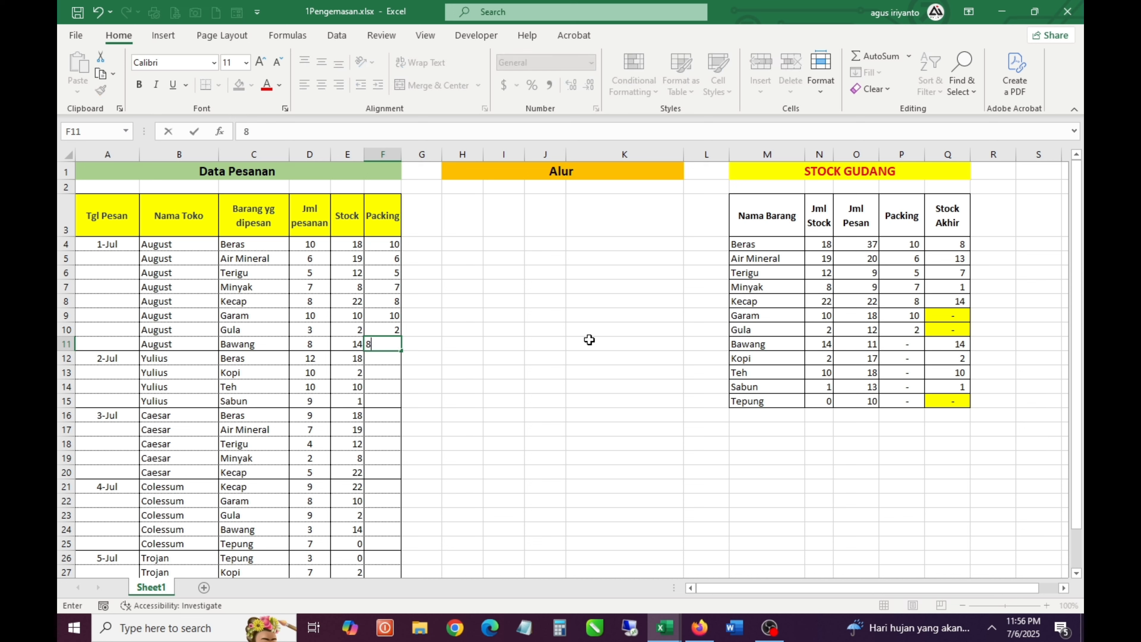
key("Return")
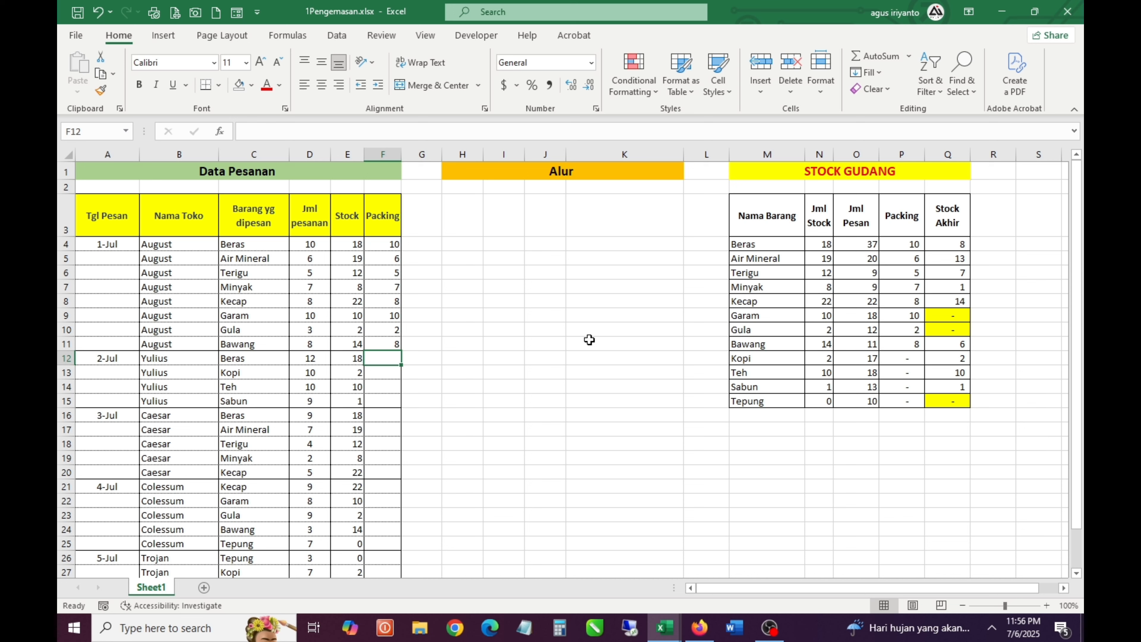
Try a Packing quantity of 12 in F12 for the Yulius store's Beras order
key("Left")
key("Left")
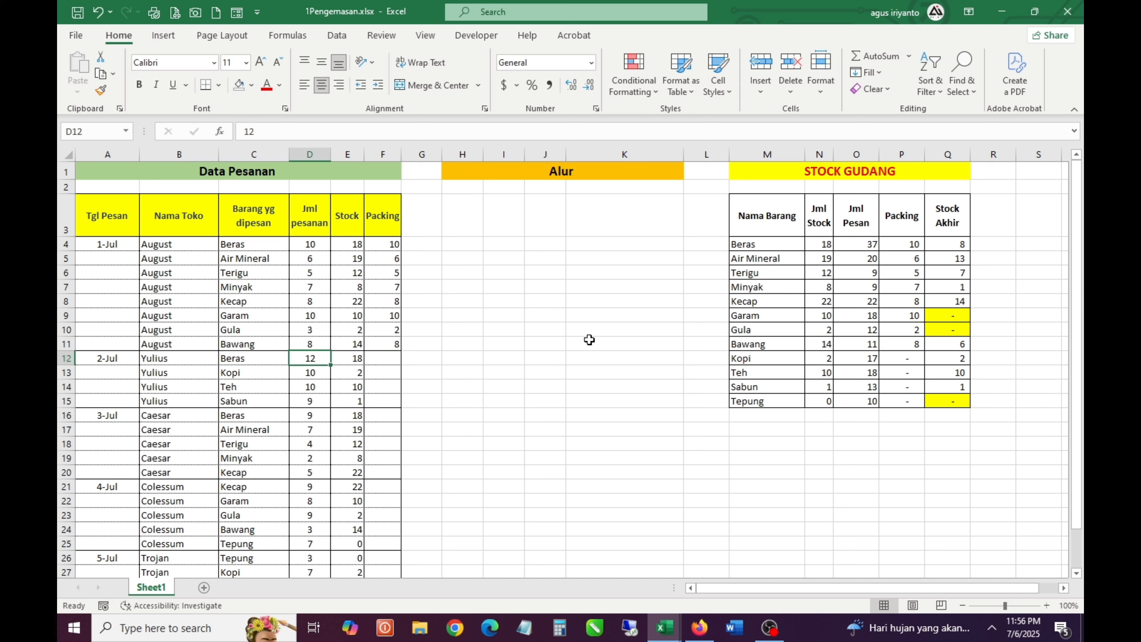
key("Right")
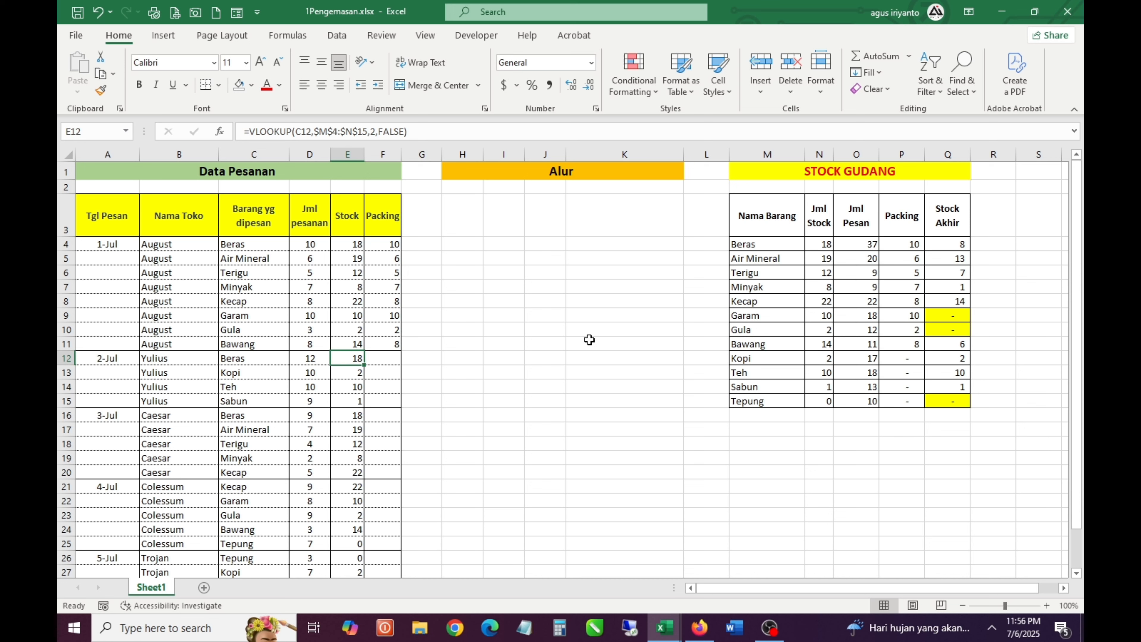
key("Right")
type("1")
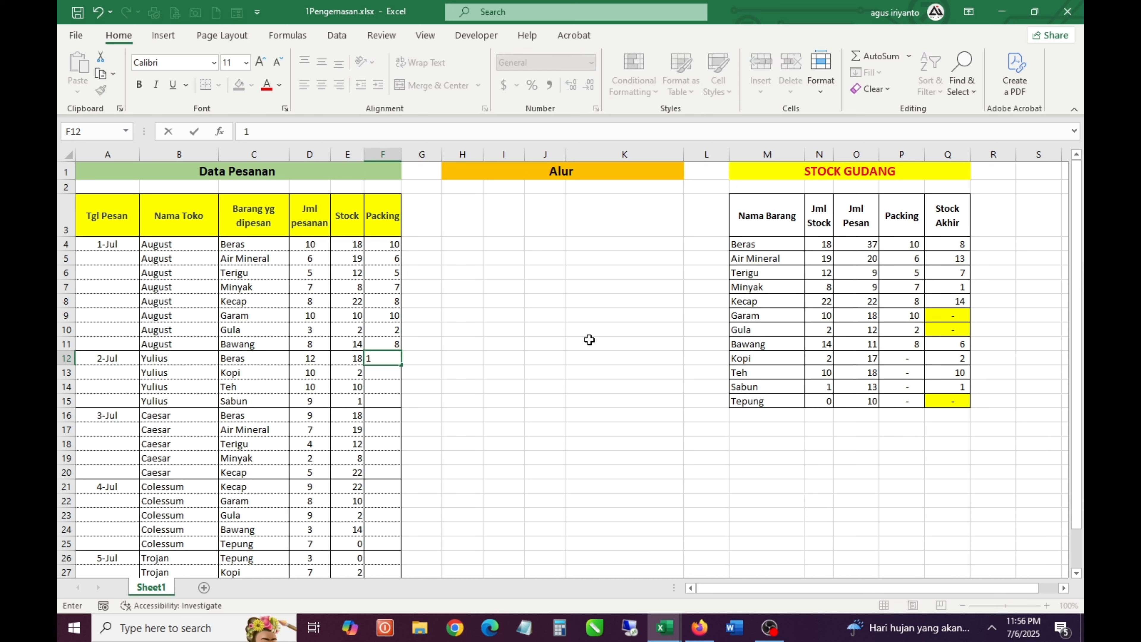
type("2")
key("Return")
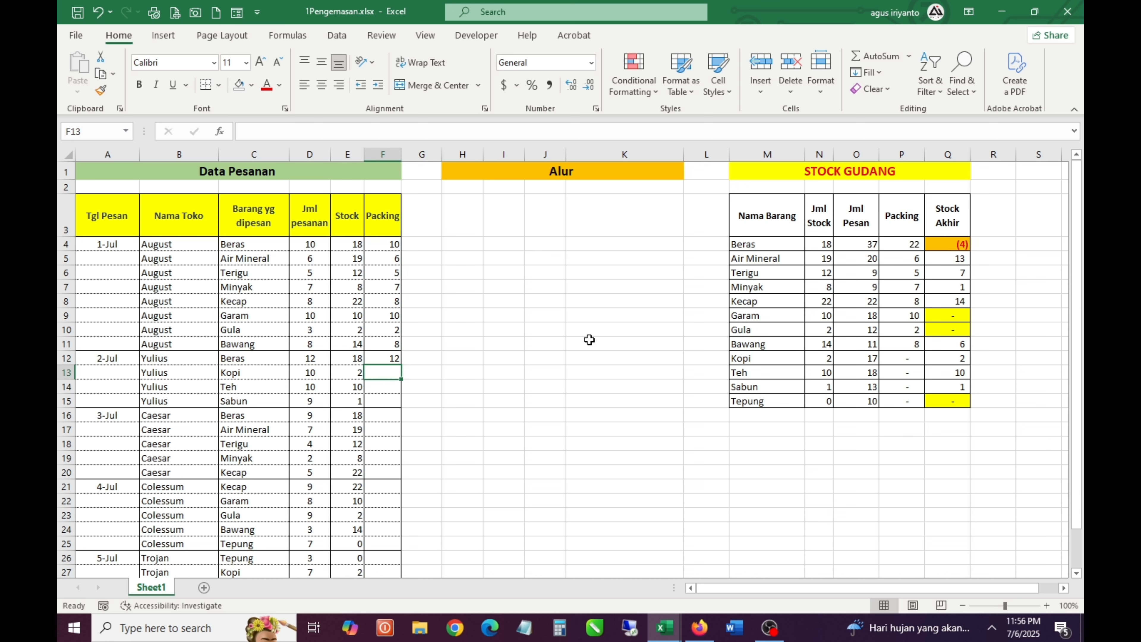
Check the Beras Stock Akhir and packed quantities, and set the Yulius store's Beras Packing quantity in F12 to 8
left_click(966, 246)
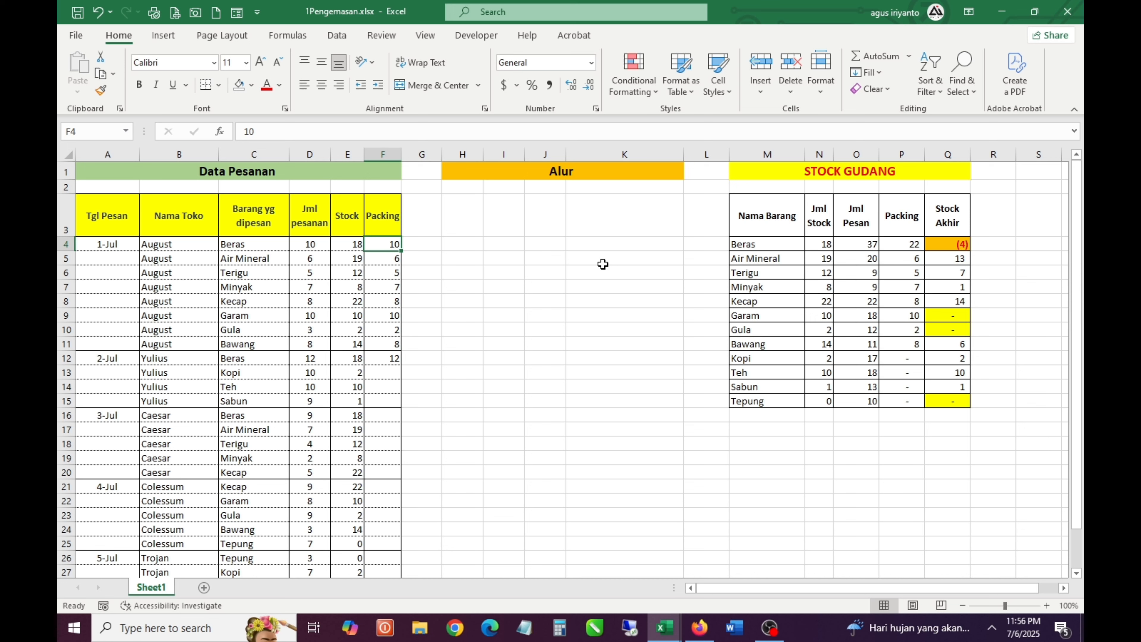
key("Down")
key("Down")
key("Down")
key("Down")
key("Down")
key("Down")
key("Down")
key("Down")
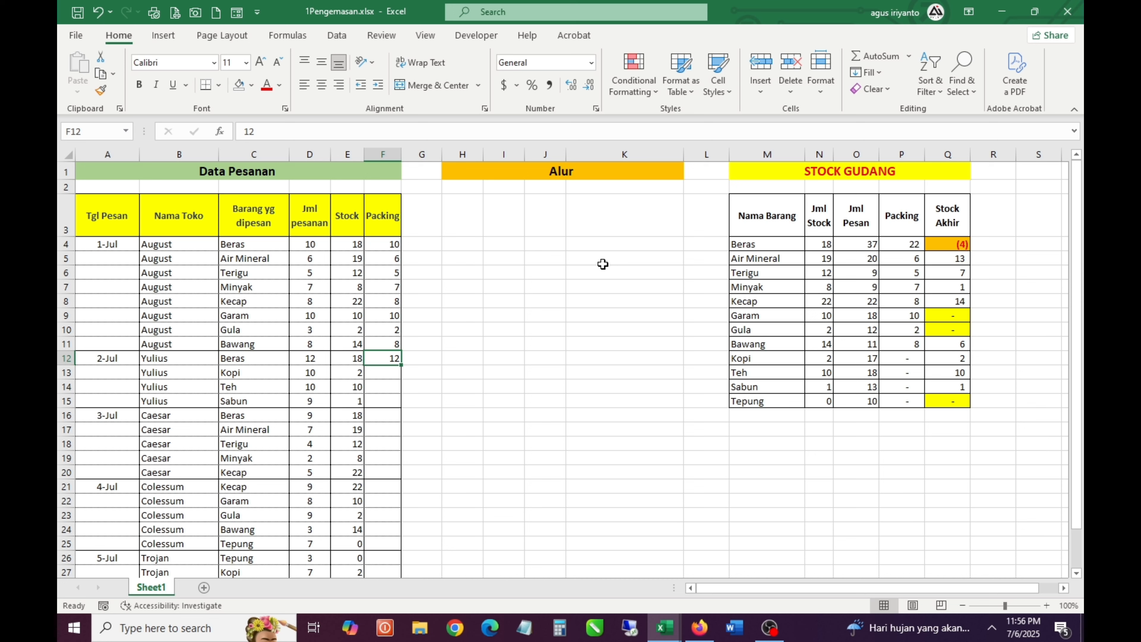
key("Left")
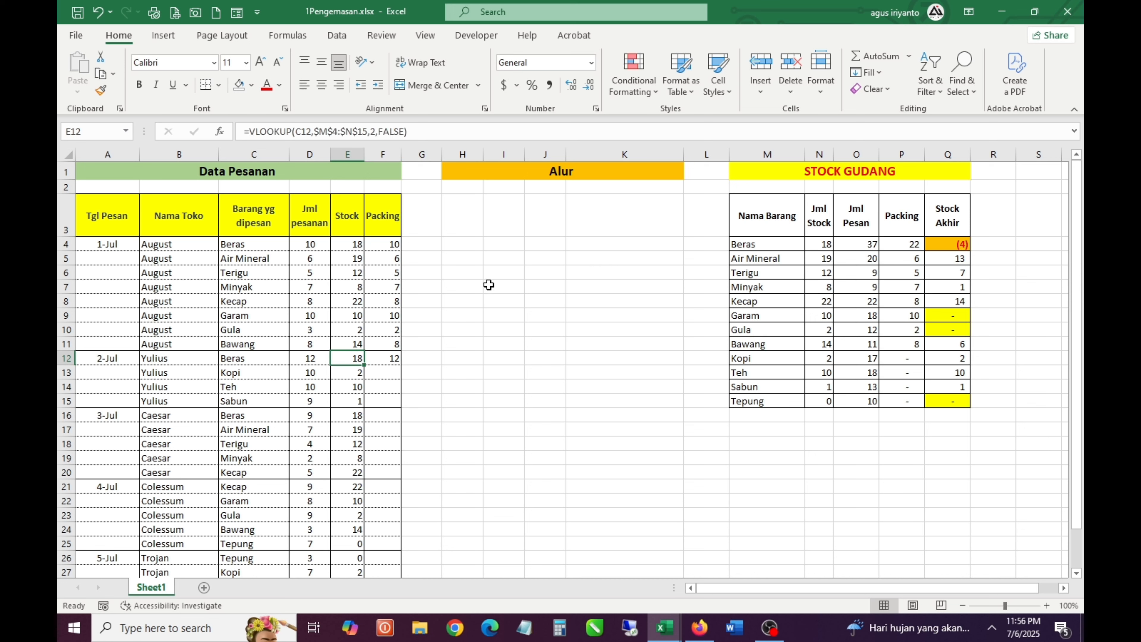
left_click(310, 246)
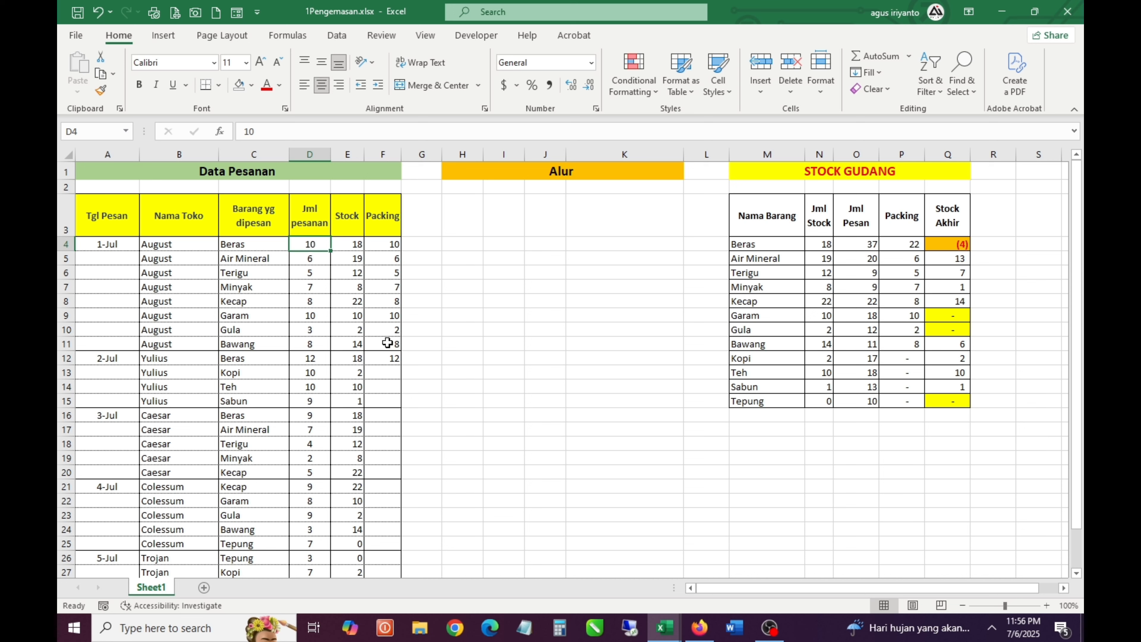
left_click(388, 358)
type("8")
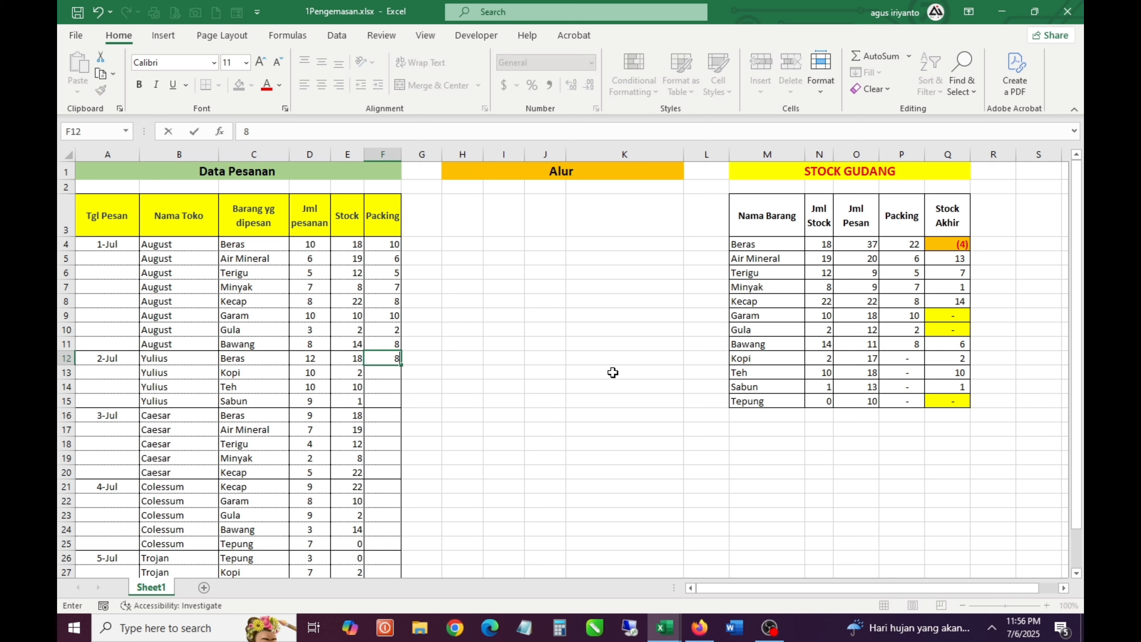
key("Return")
key("Up")
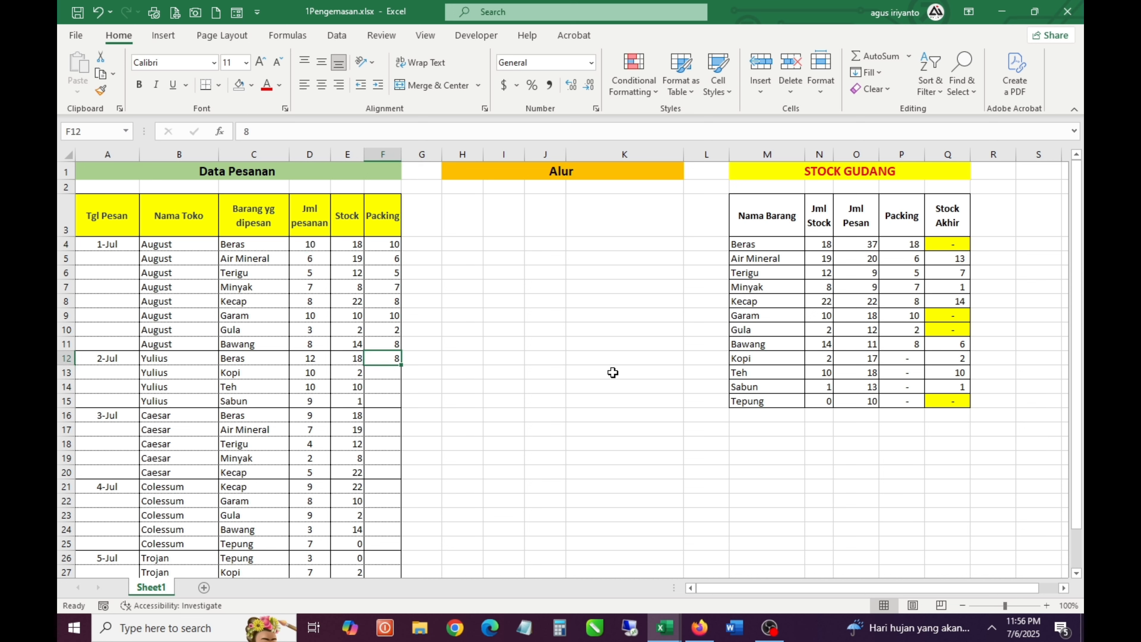
left_click(949, 244)
left_click(386, 360)
left_click_drag(387, 248, 397, 451)
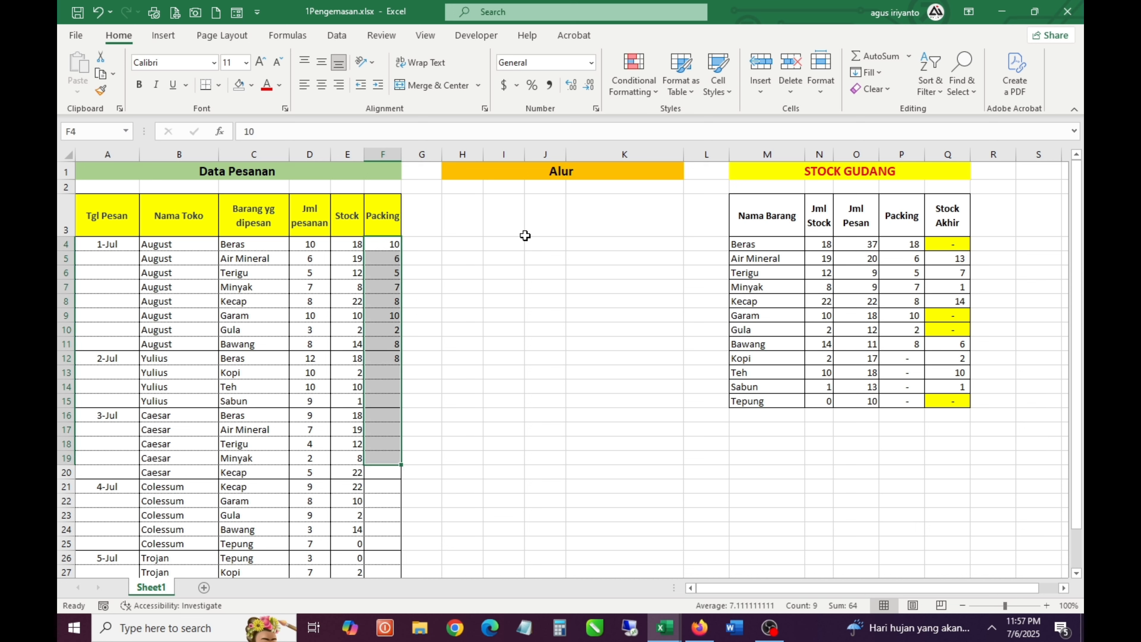
Clear the trial Packing quantities in F4:F19
key("Delete")
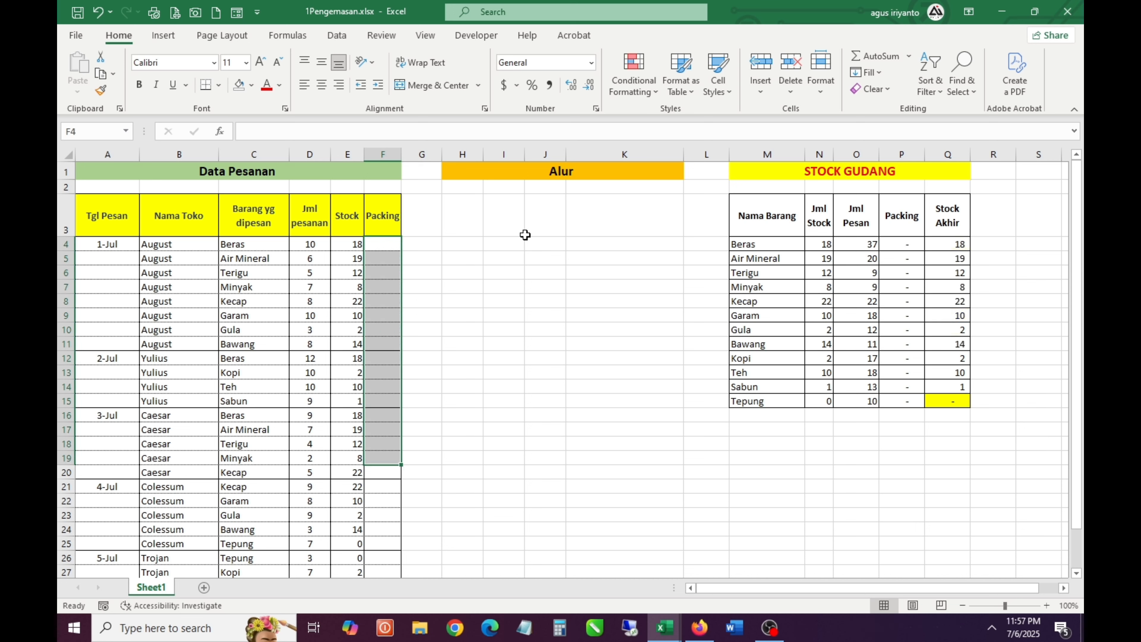
key("Up")
key("Down")
Enter the heading "Total Pesanan <" in H3 under Alur
key("Right")
key("Right")
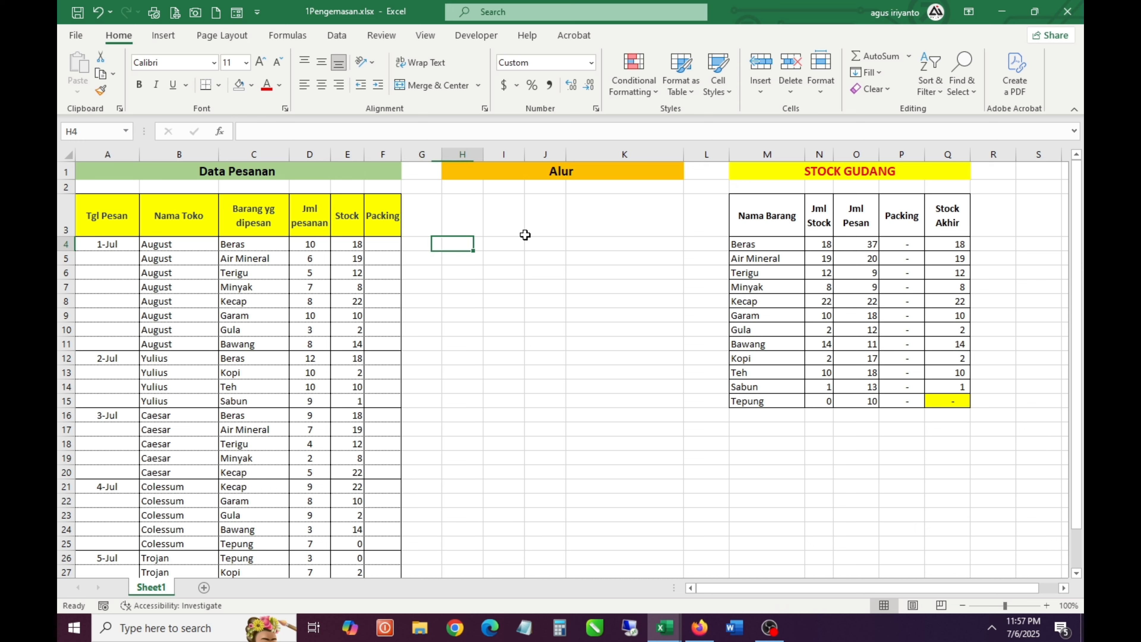
key("Up")
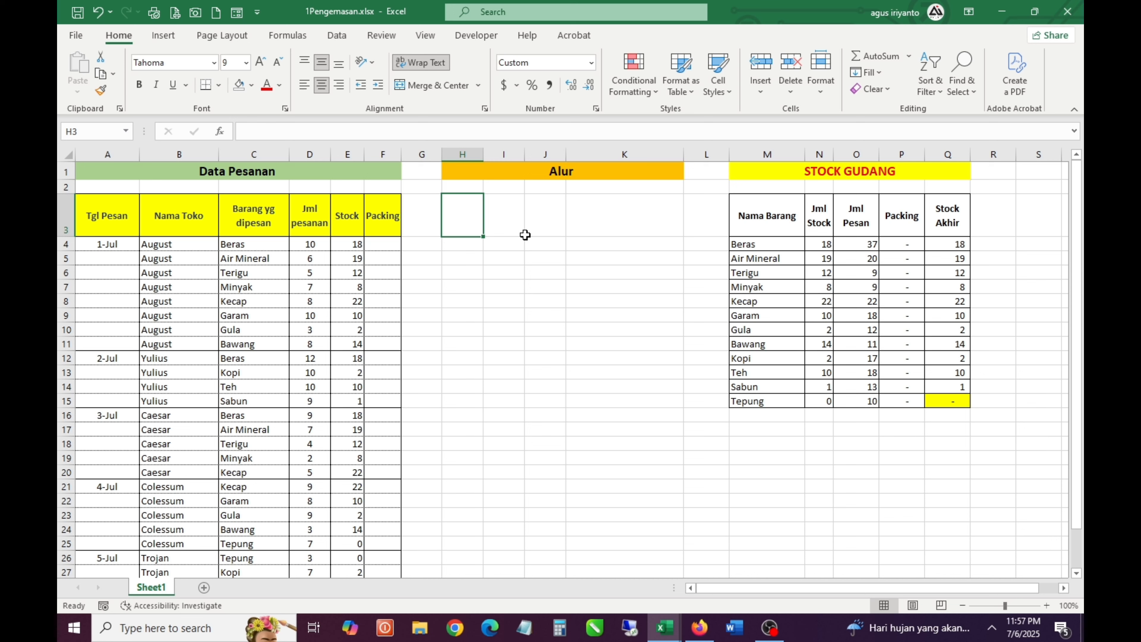
type("Totak")
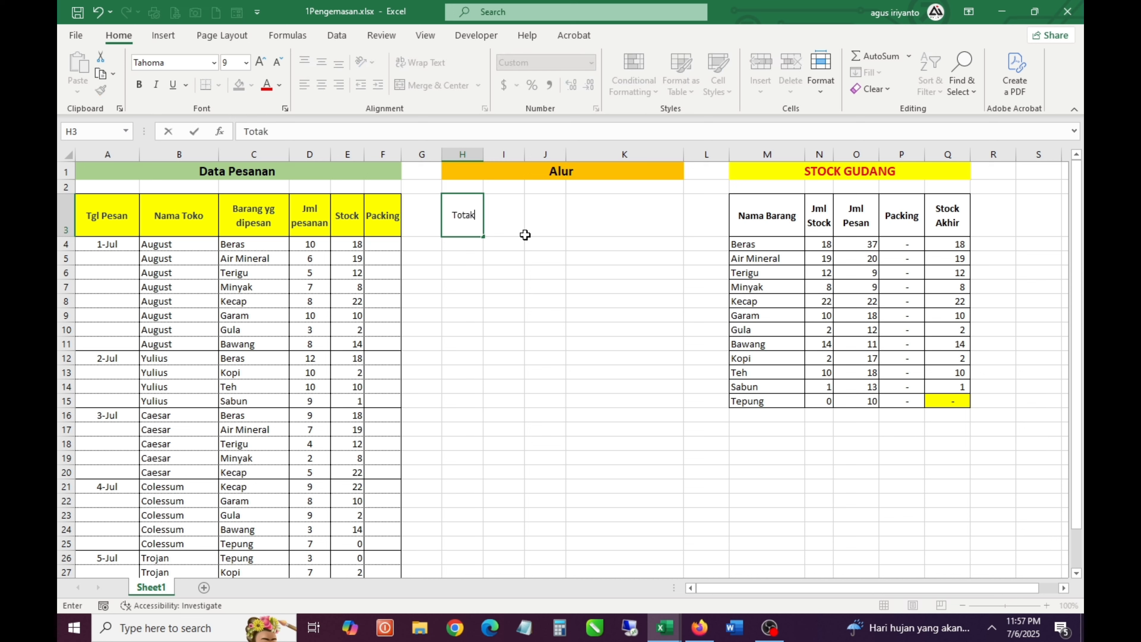
key("BackSpace")
type("l Pesanan")
key("Return")
key("Up")
key("F2")
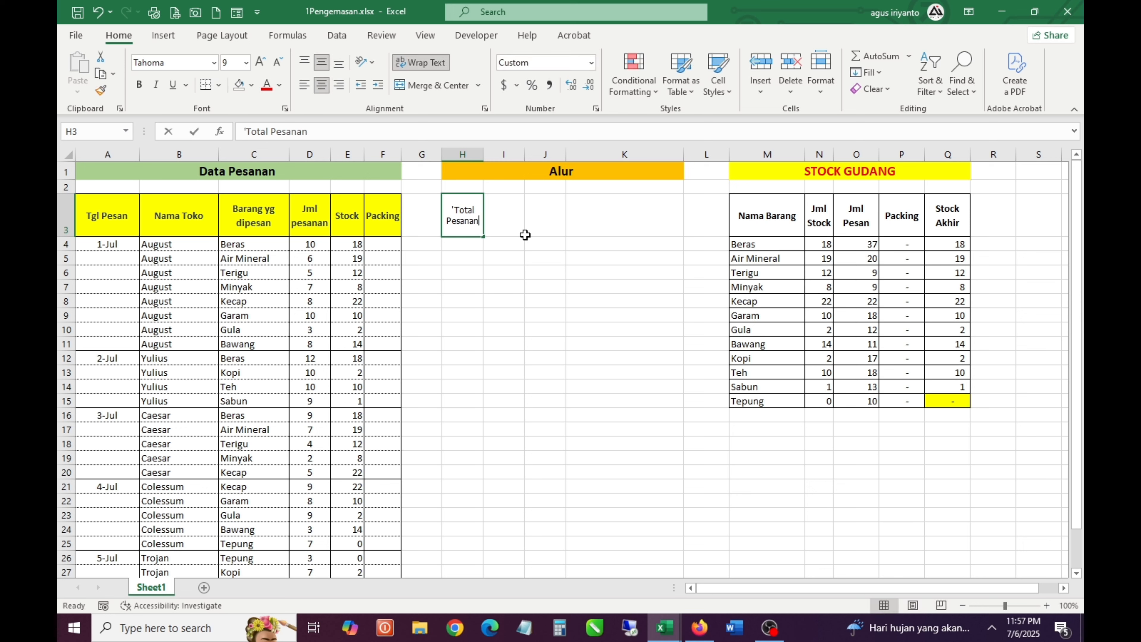
type("<")
key("Return")
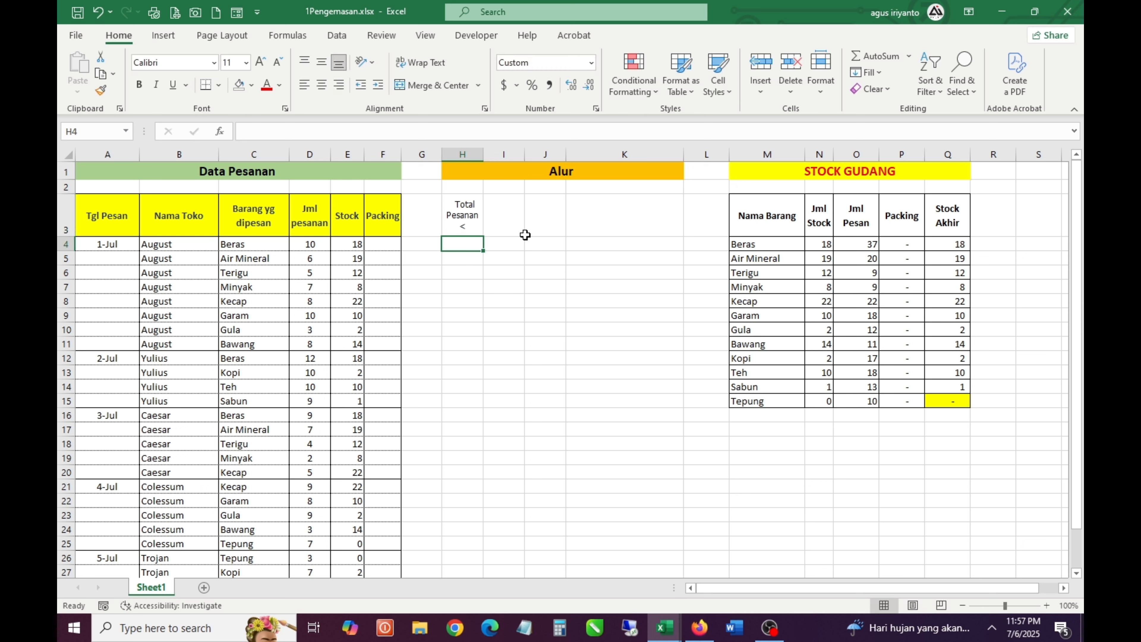
Examine the Jml pesanan, Stock and Packing cells of the August store's first orders
key("Left")
key("Left")
key("Left")
key("Down")
key("Left")
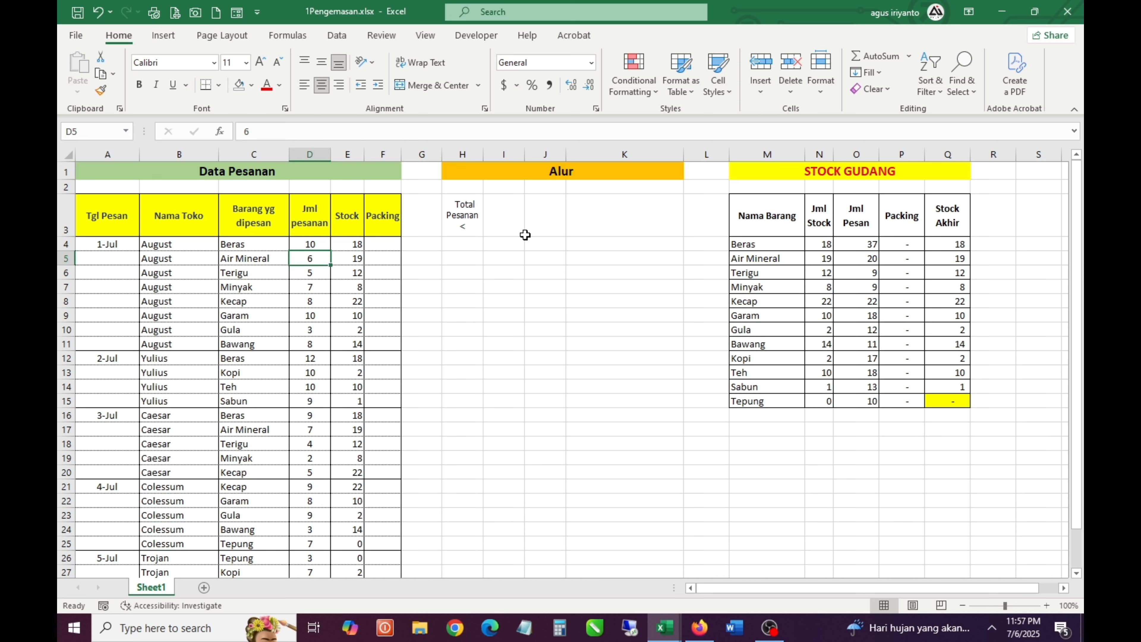
key("Up")
key("Right")
key("Right")
key("Right")
key("Right")
key("Left")
key("Left")
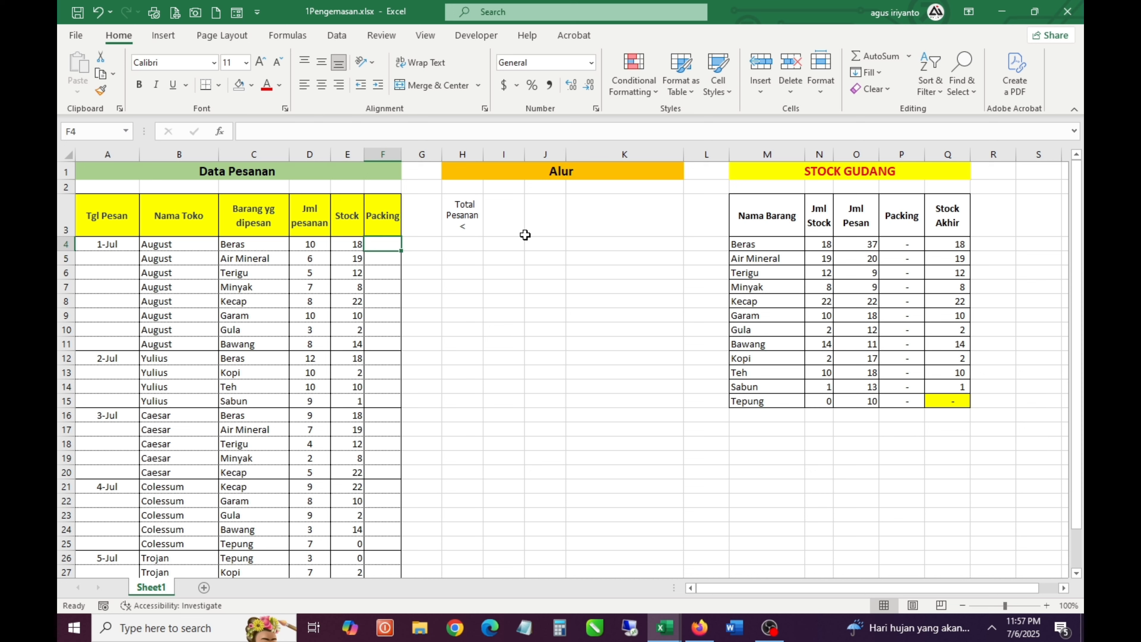
key("Left")
key("Left")
key("Left")
key("Right")
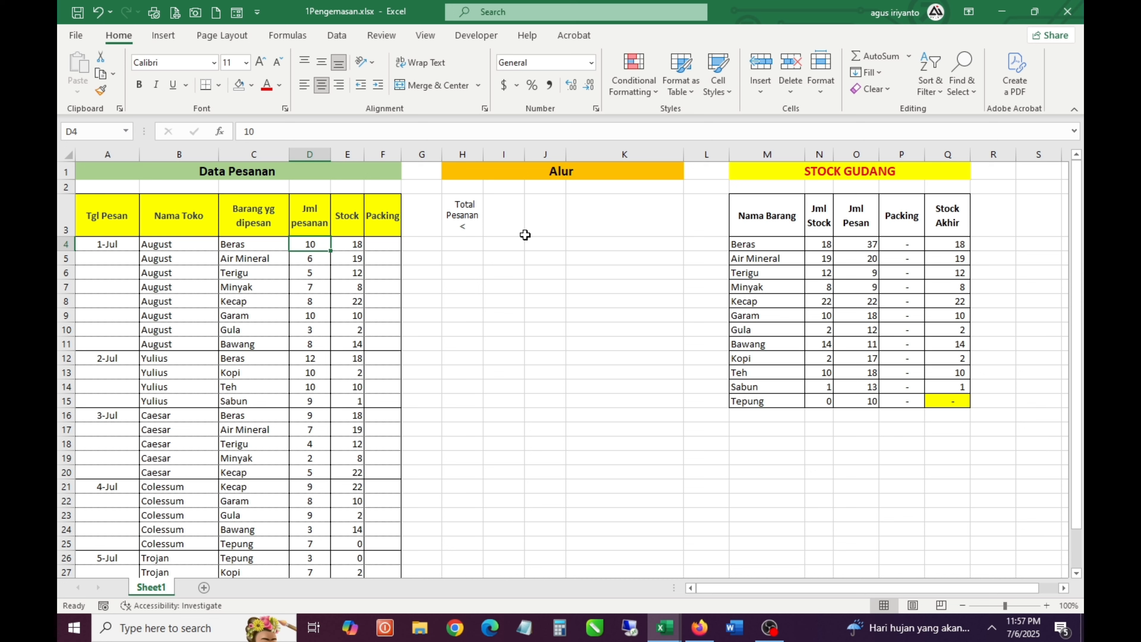
Check the Jml pesanan column and compare the Yulius store's Beras order in C12:E12 with the earlier Beras quantity in D4
key("Up")
key("Up")
key("Up")
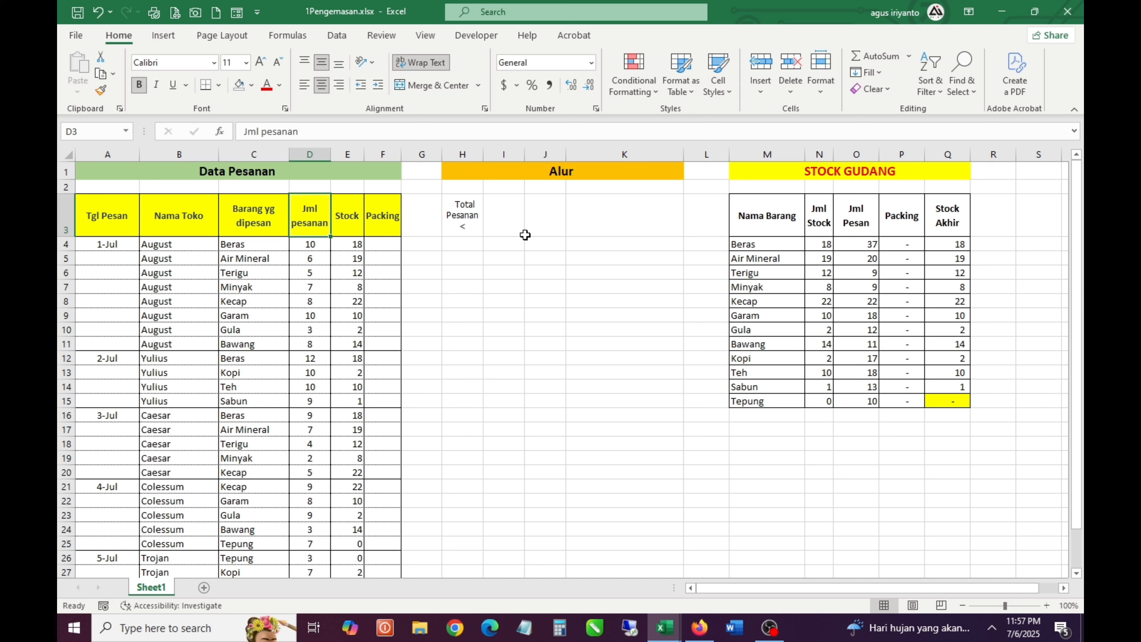
key("Down")
key("Down")
key("Down")
key("Down")
key("Down")
key("Down")
key("Down")
key("Down")
key("Down")
key("Down")
key("Down")
key("Right")
key("Right")
key("Right")
key("Right")
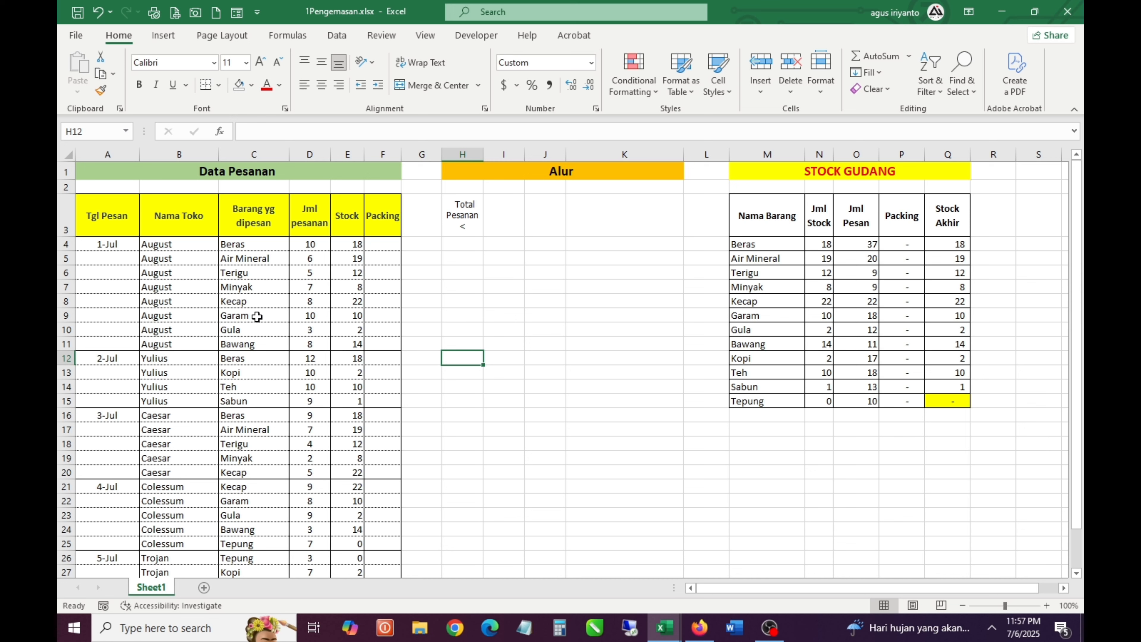
left_click_drag(248, 363, 345, 360)
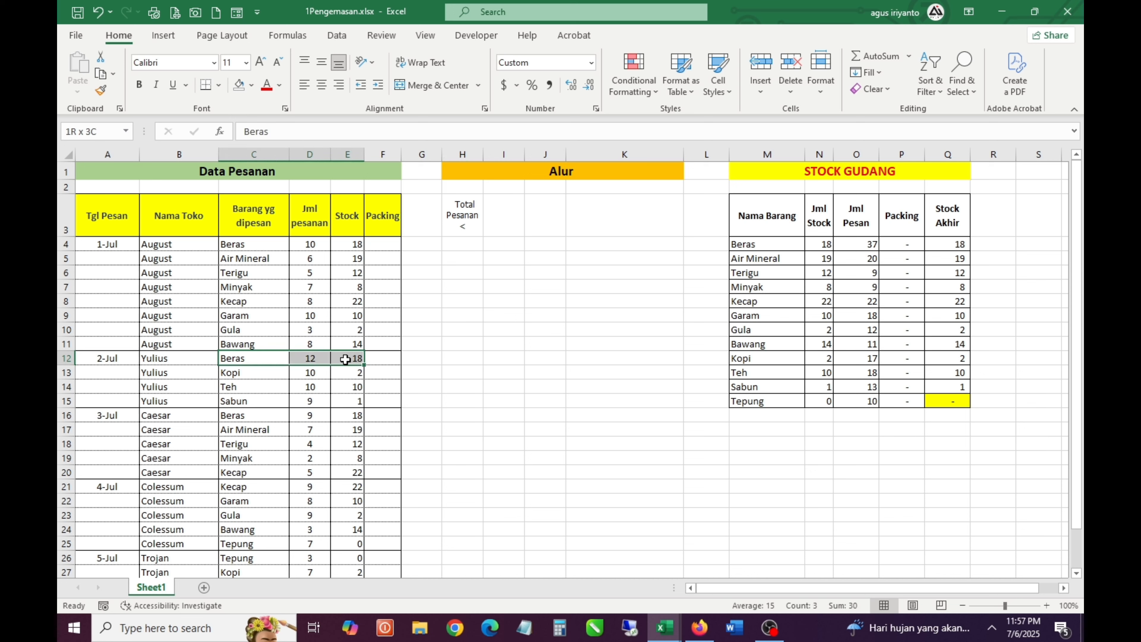
left_click(312, 249)
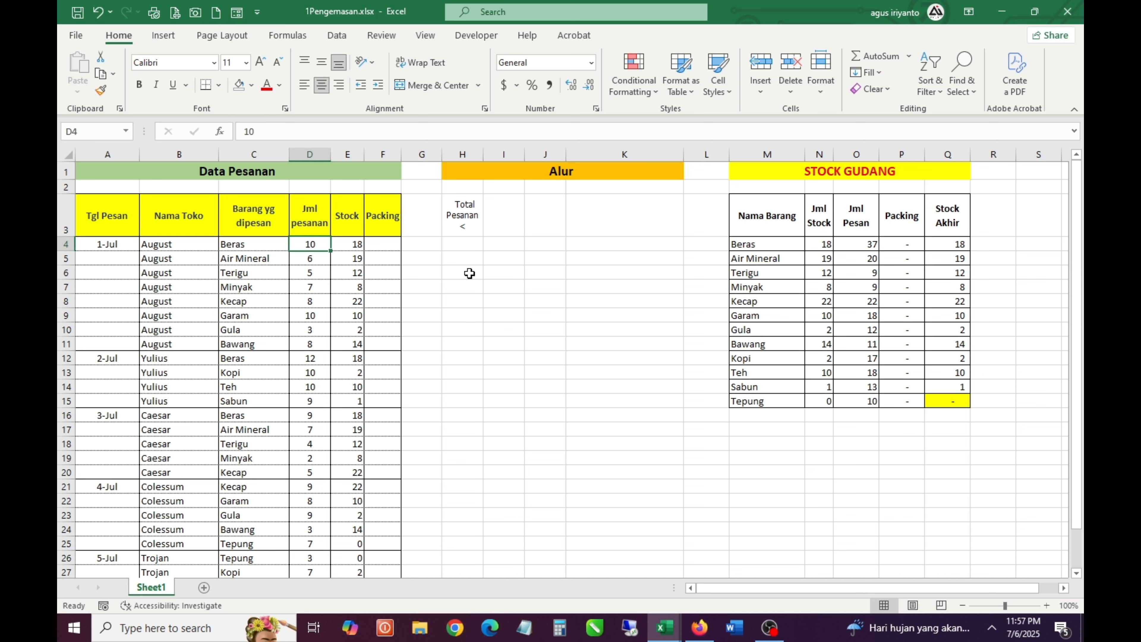
Start a SUMIFS formula in H4 with D3:D3, from the Jml pesanan heading, as the sum range
left_click(463, 215)
key("Down")
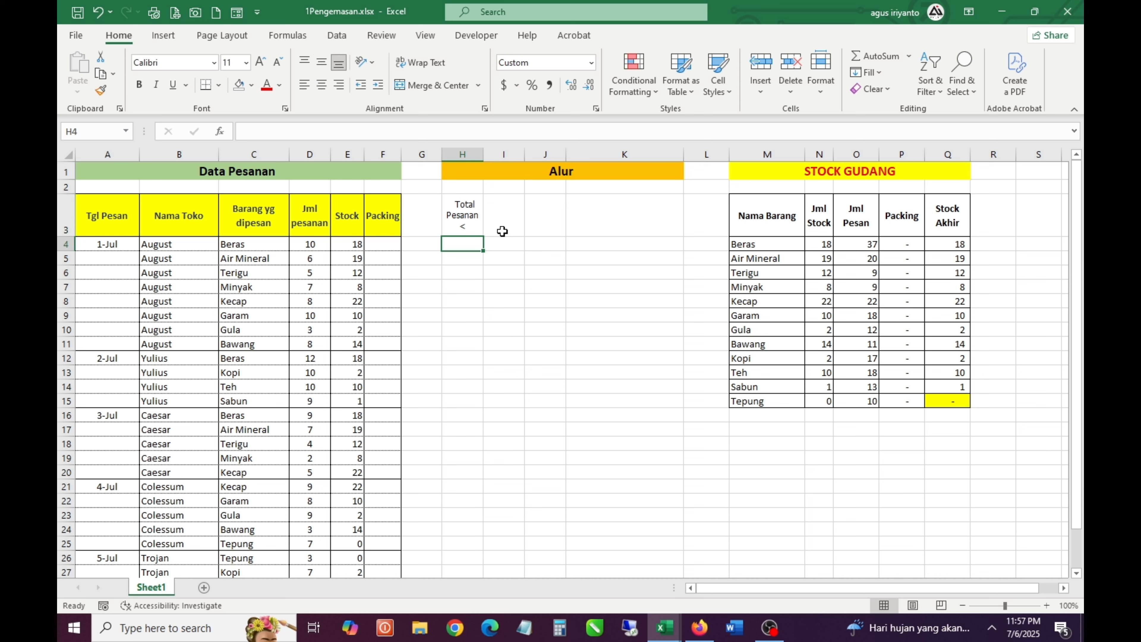
type("=")
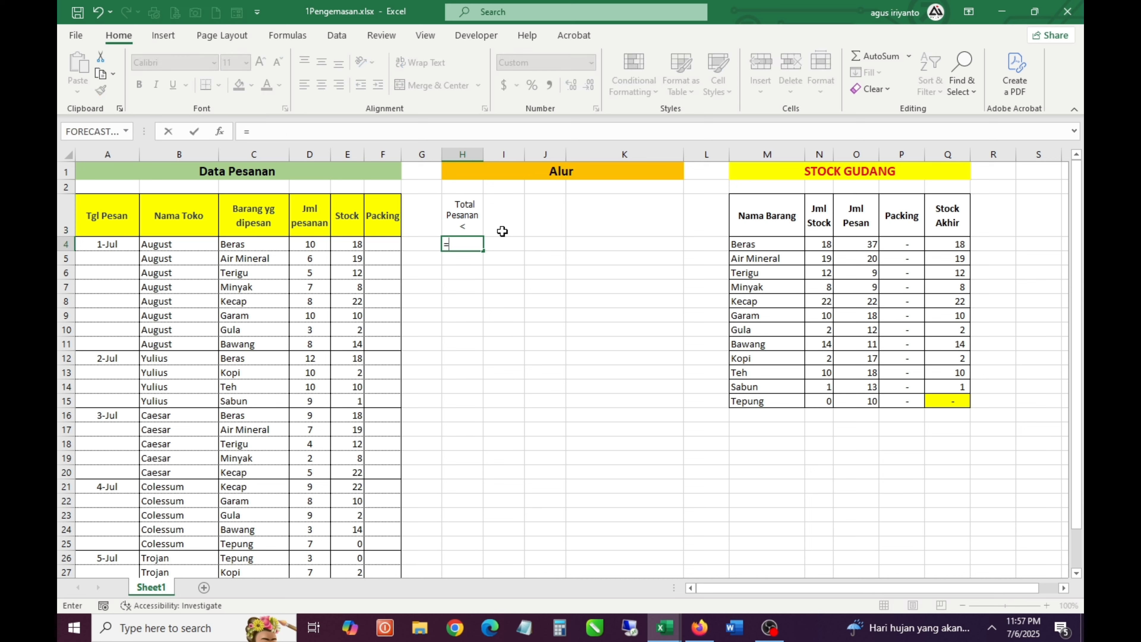
type("sum")
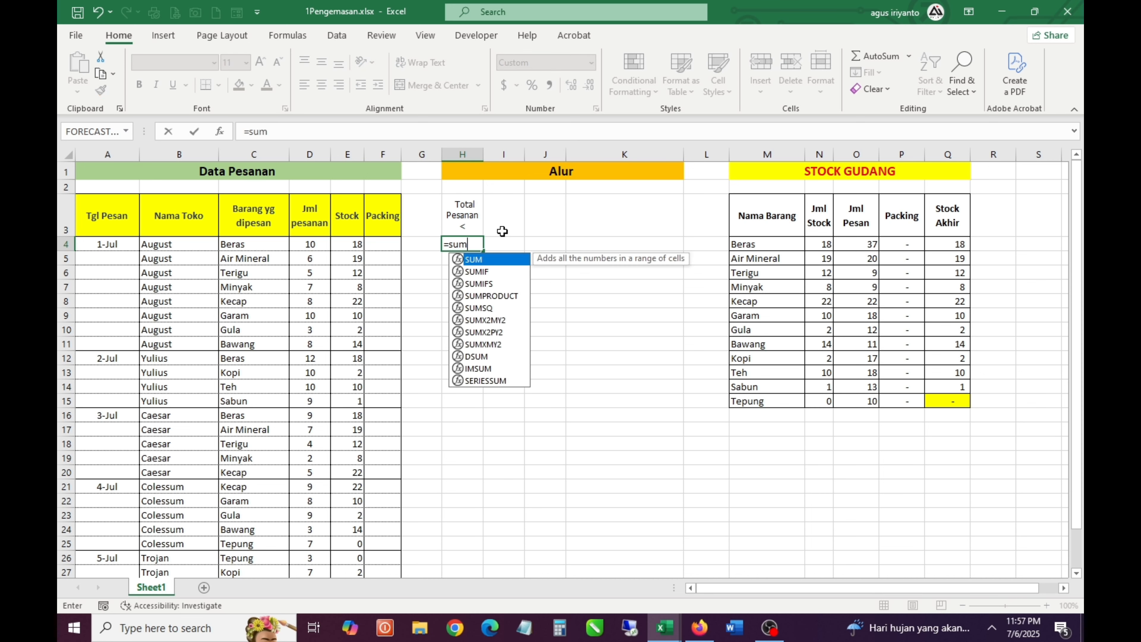
key("Down")
key("Down")
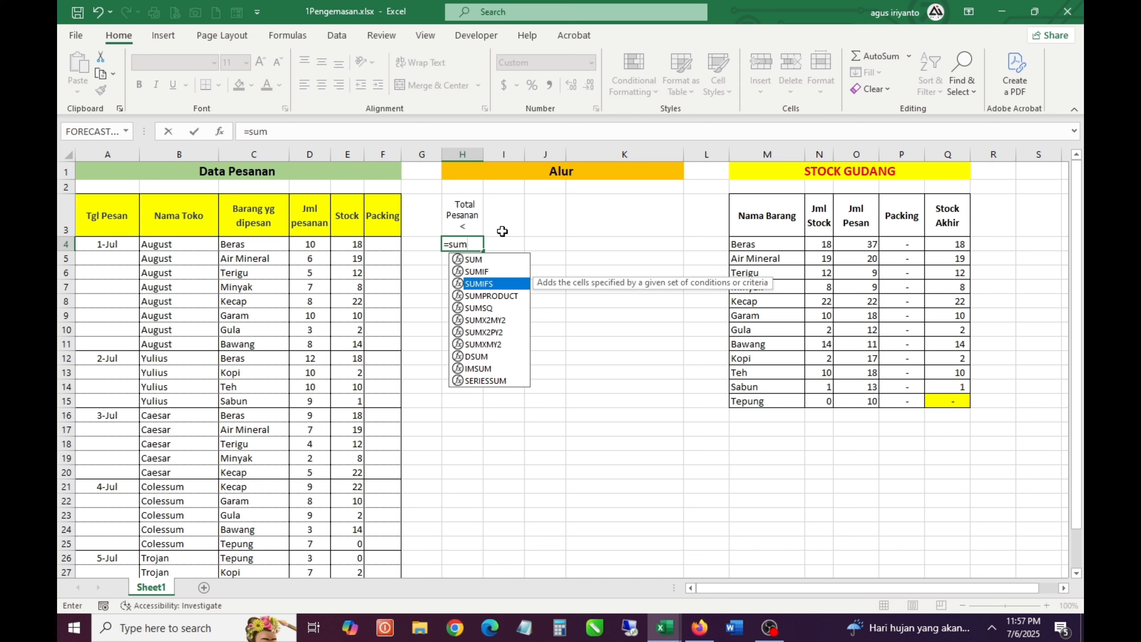
key("Tab")
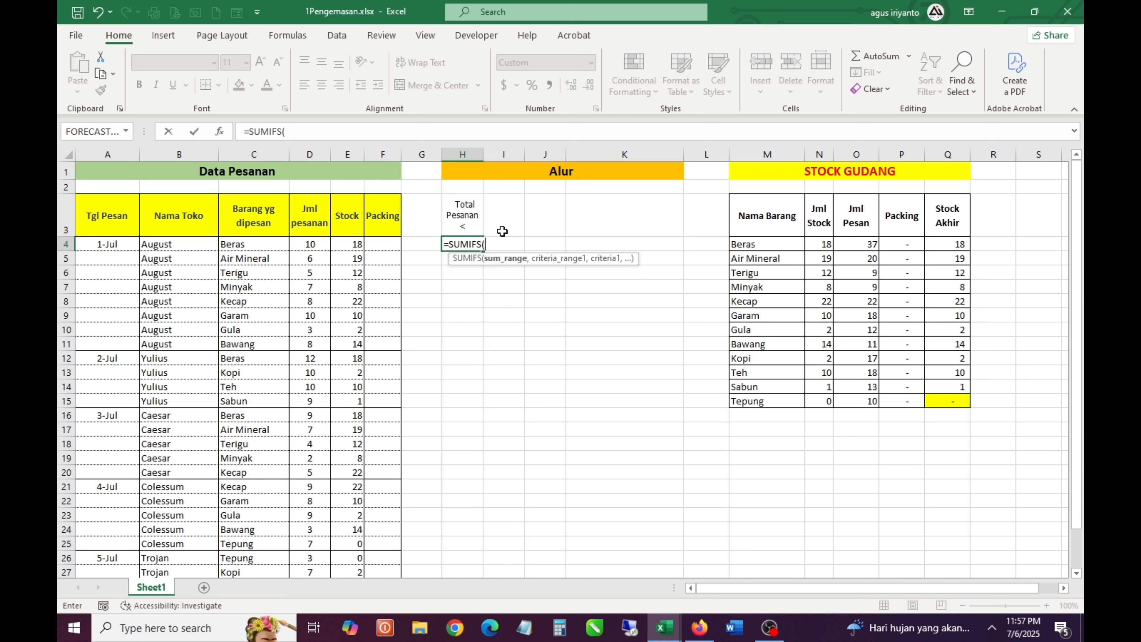
key("Left")
key("Left")
key("Left")
key("Left")
key("Left")
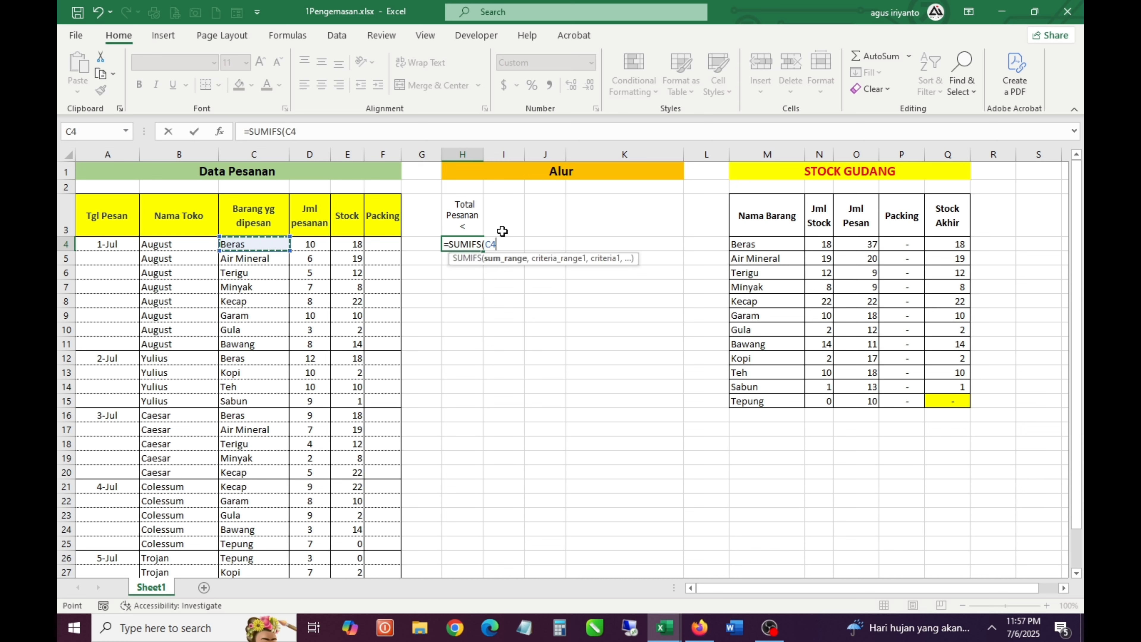
key("Up")
key("Right")
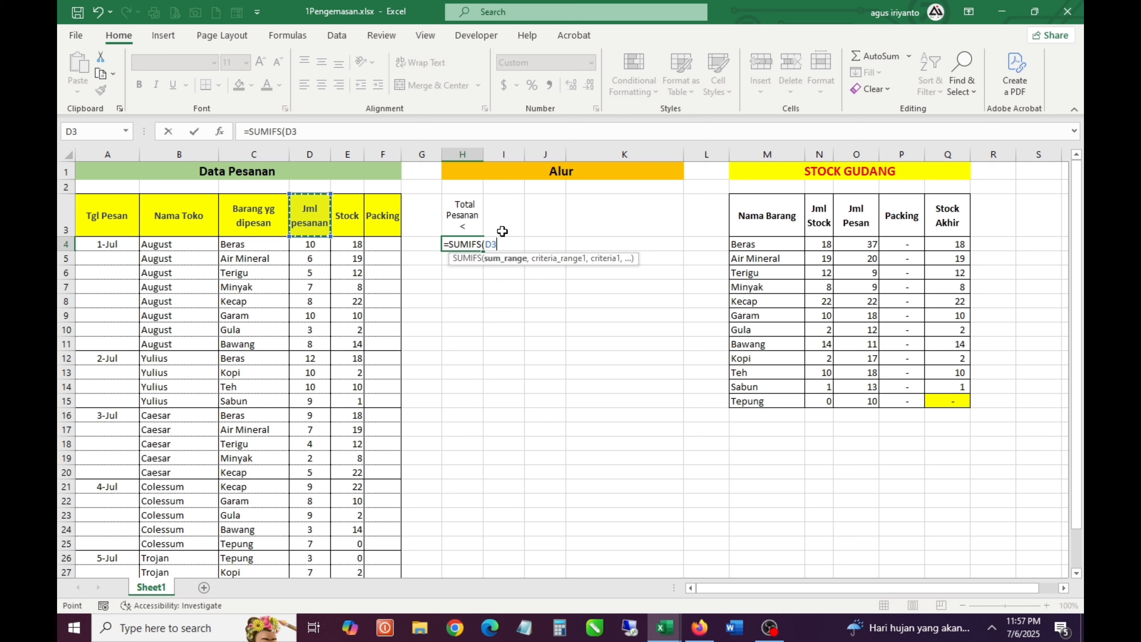
key("Right")
key("Left")
key("shift+Down")
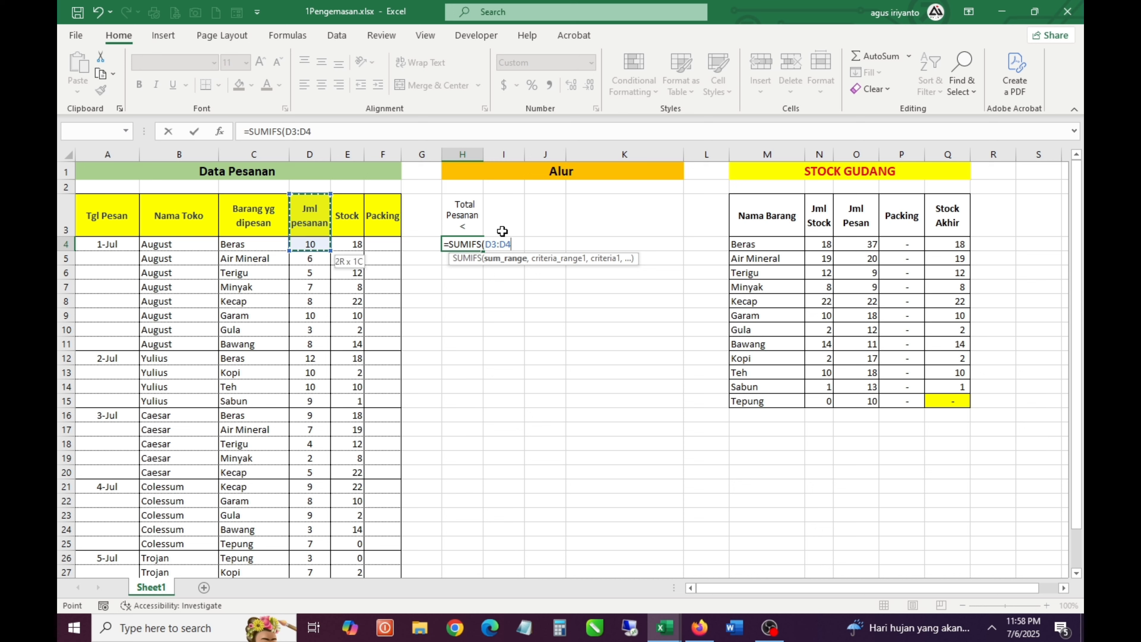
key("shift+Up")
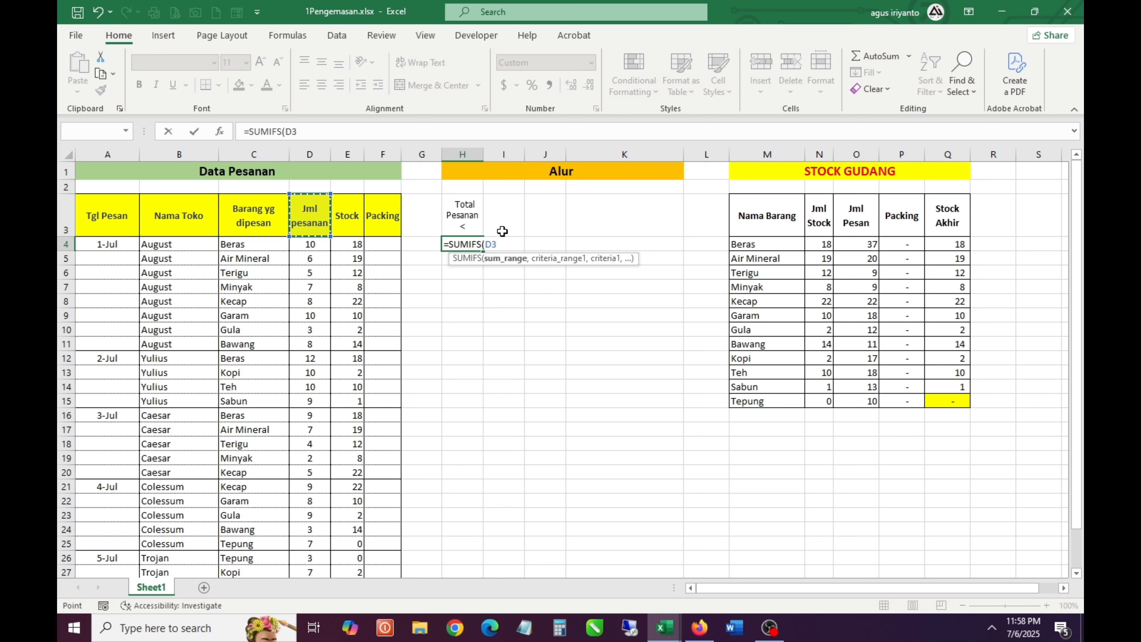
key("F8")
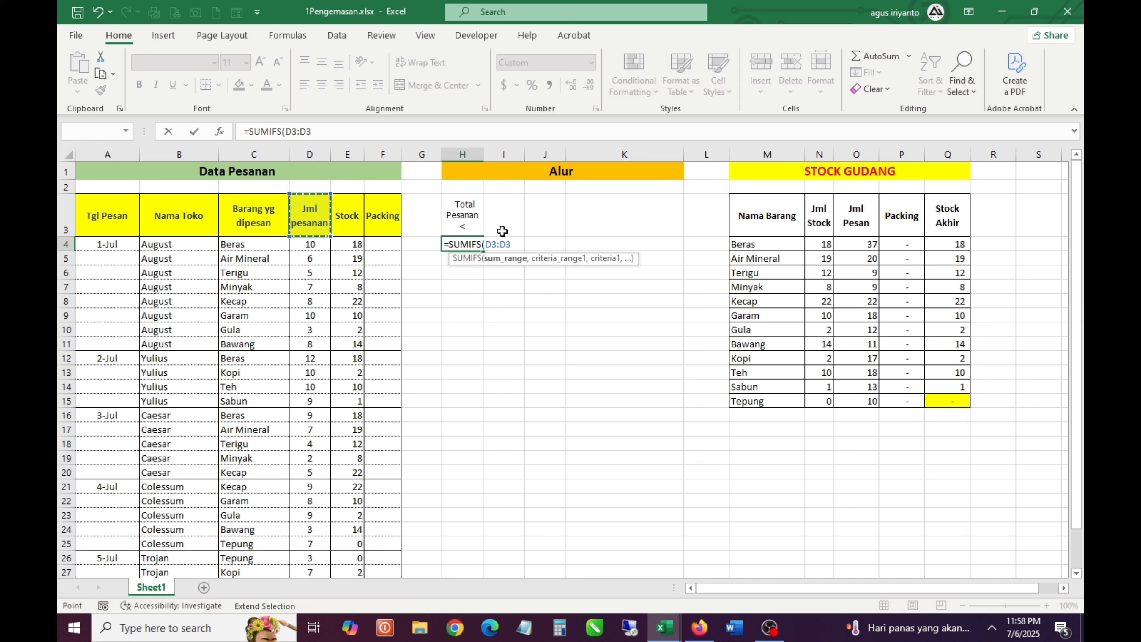
Add C3:C3, from the Barang yg dipesan heading, as the criteria range of the H4 SUMIFS formula
type(",")
key("Left")
key("Left")
key("Left")
key("Left")
key("Left")
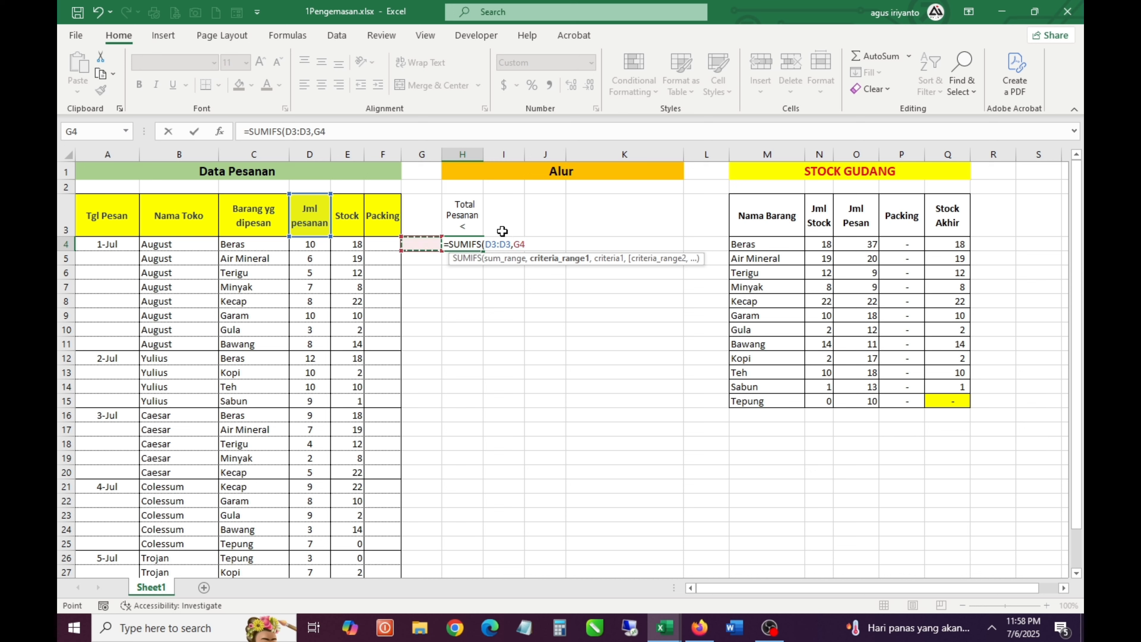
key("Up")
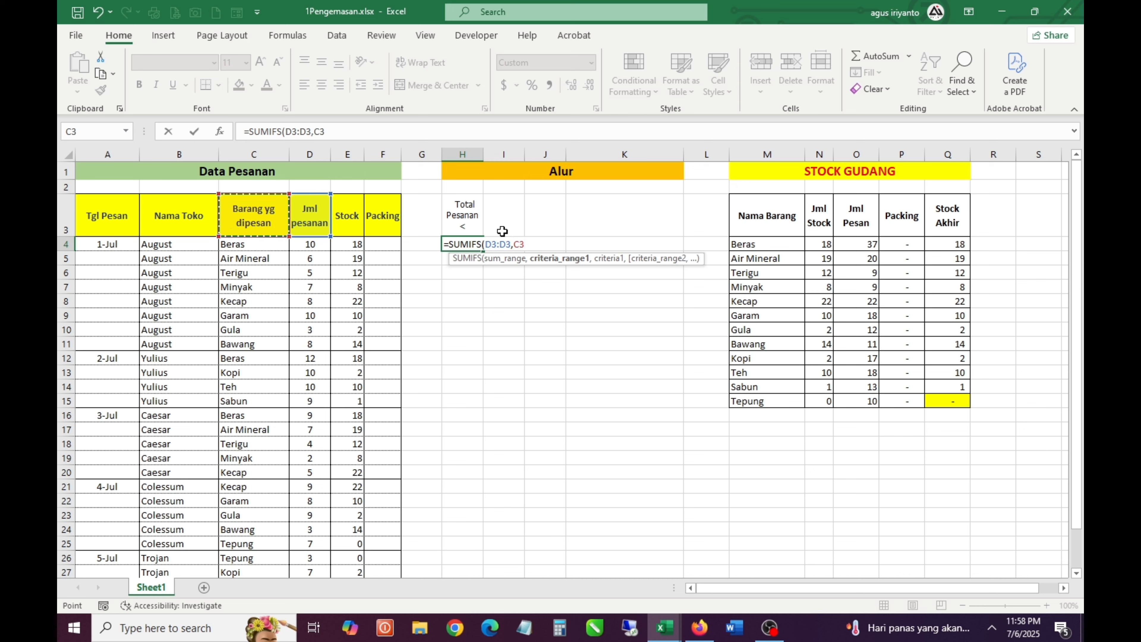
key("shift+Down")
key("Up")
key("Down")
key("F8")
type(",")
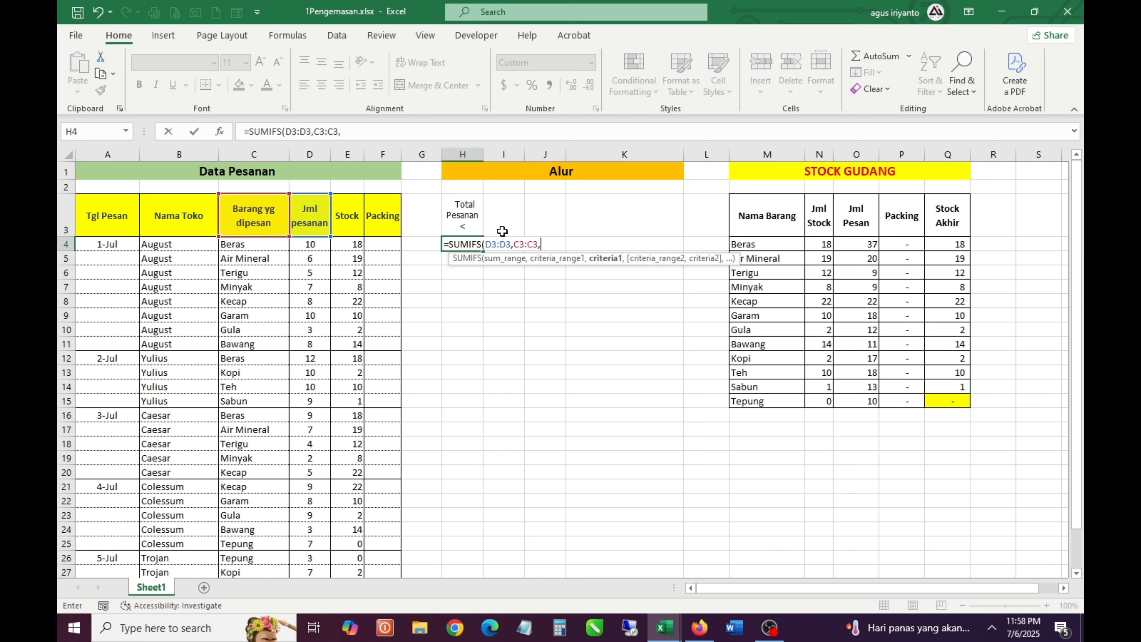
Complete the H4 formula with C4 as the criterion, giving =SUMIFS(D3:D3,C3:C3,C4)
key("Left")
key("Left")
key("Left")
key("Left")
key("Left")
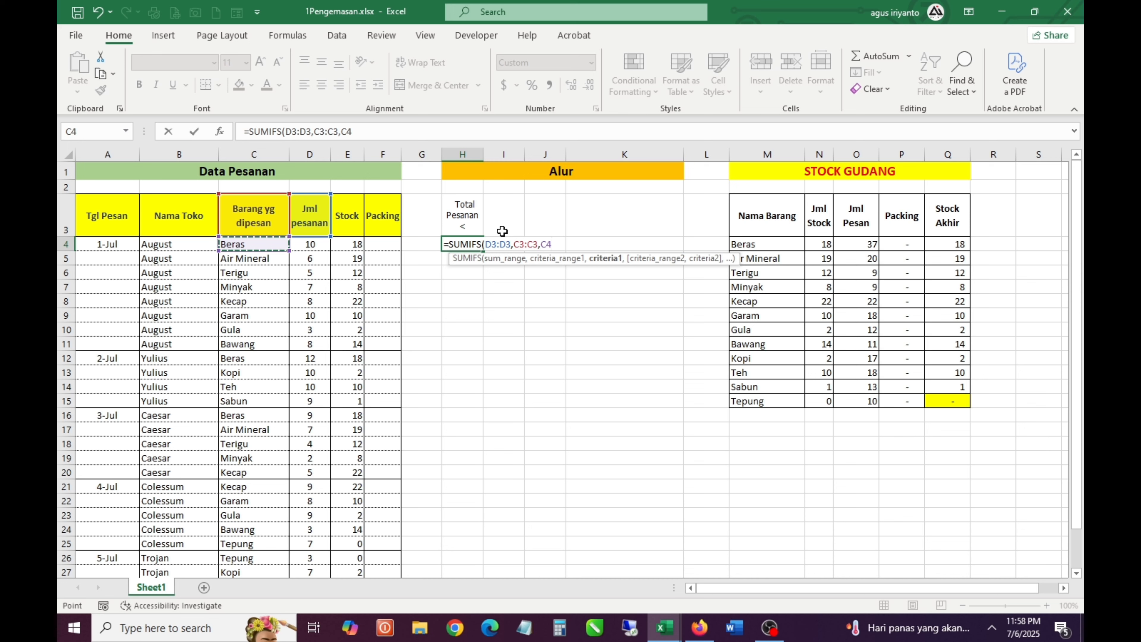
type(")")
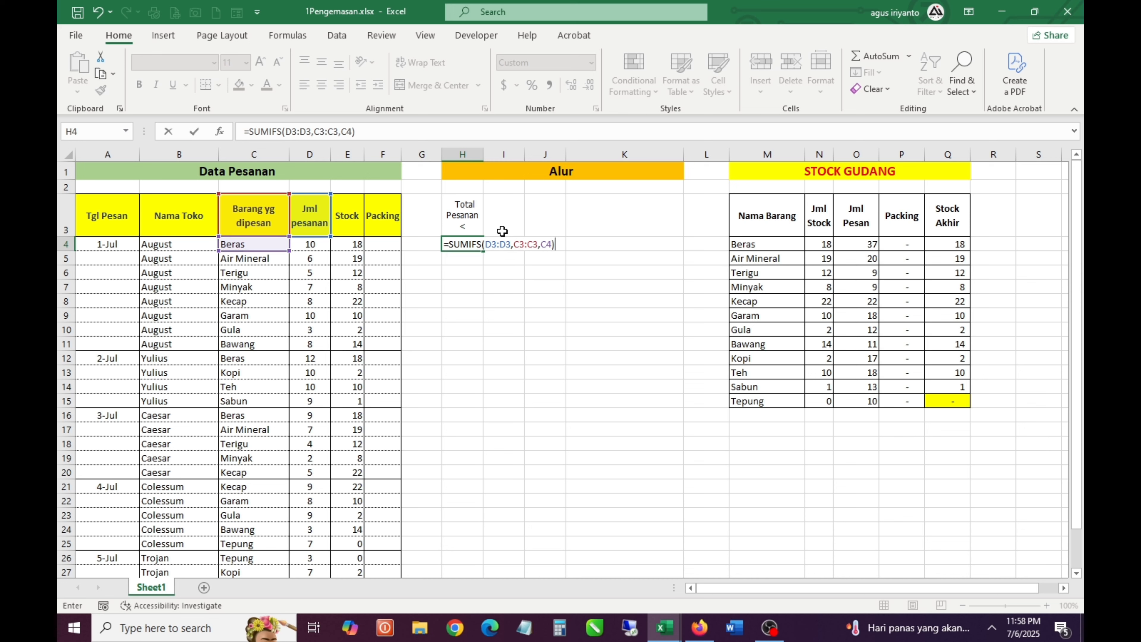
key("ctrl+Return")
key("F2")
key("ctrl+Return")
Copy the SUMIFS formula from H4 down to H5:H8
key("ctrl+c")
key("Down")
key("shift+Down")
key("shift+Down")
key("shift+Down")
key("Return")
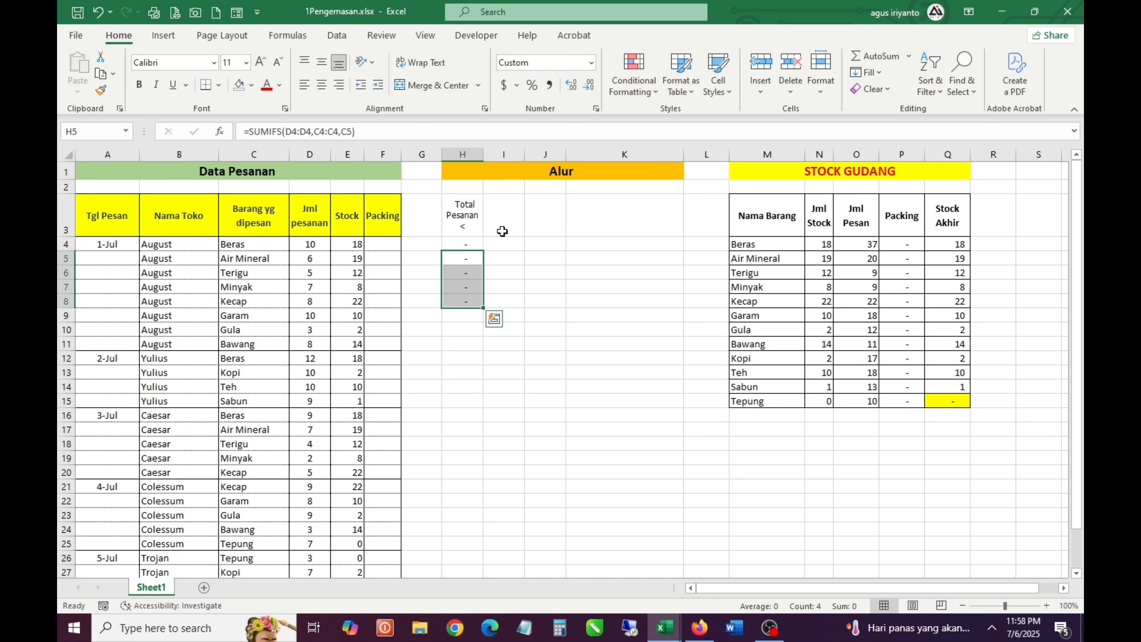
Make the start of the sum range absolute in the H4 SUMIFS formula, so it reads $D$3:D3
key("Up")
key("F2")
key("Left")
key("Left")
key("Left")
key("Left")
key("Left")
key("Left")
key("Left")
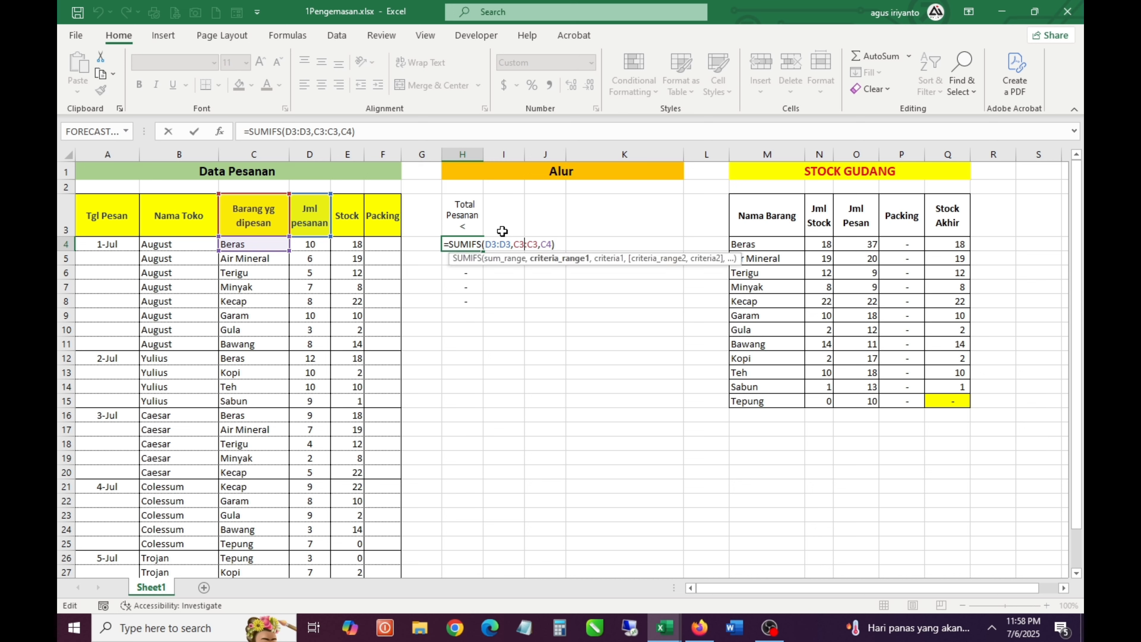
key("Left")
key("Left")
key("Left")
key("Left")
key("Left")
key("Left")
key("Left")
key("Left")
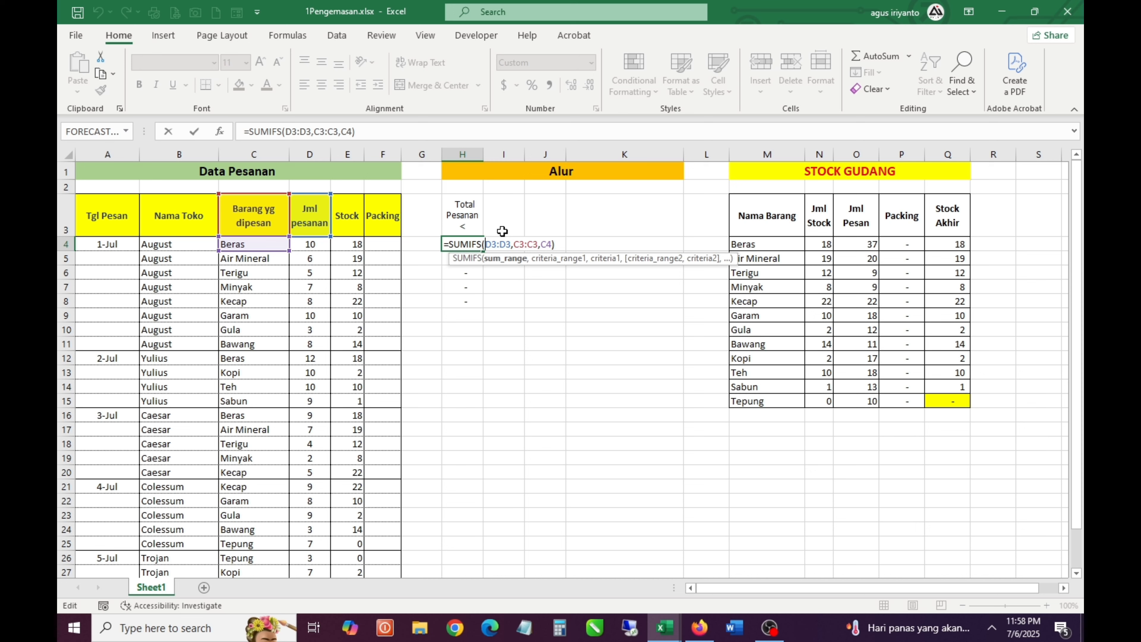
key("F4")
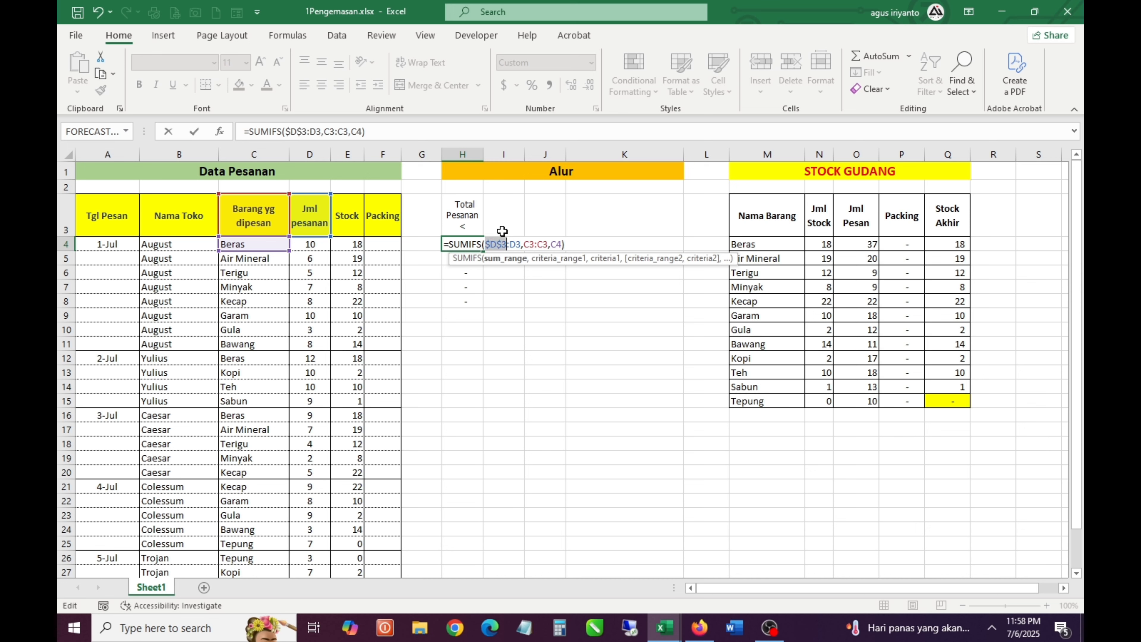
key("Right")
key("Right")
key("Right")
key("Right")
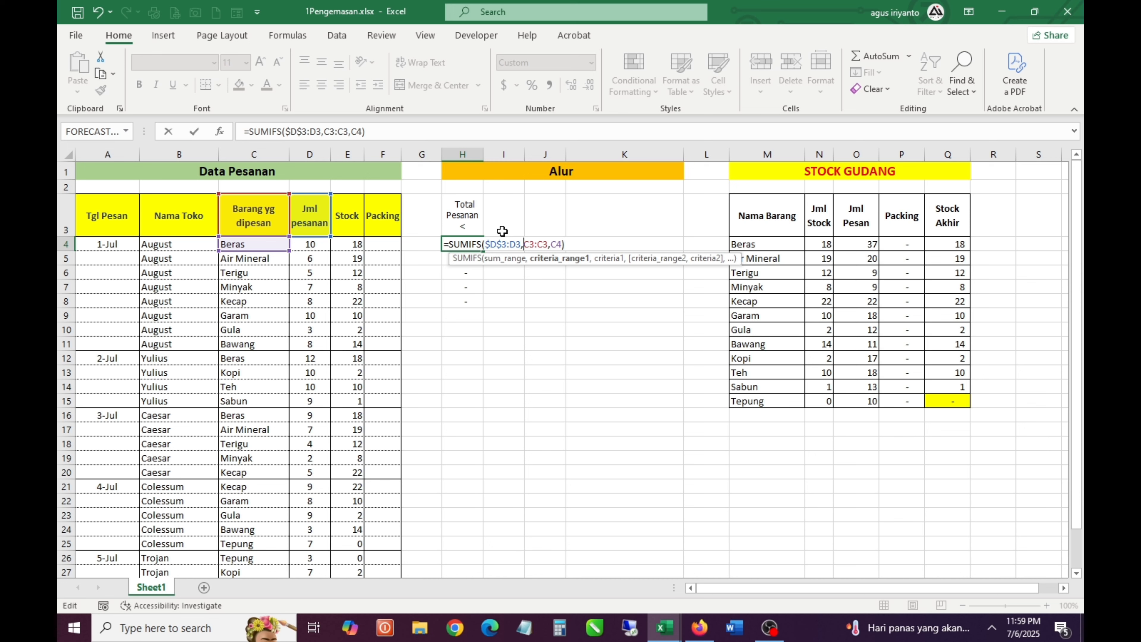
key("Return")
Examine the relative ranges used by the copied SUMIFS formulas in H5:H8
key("F2")
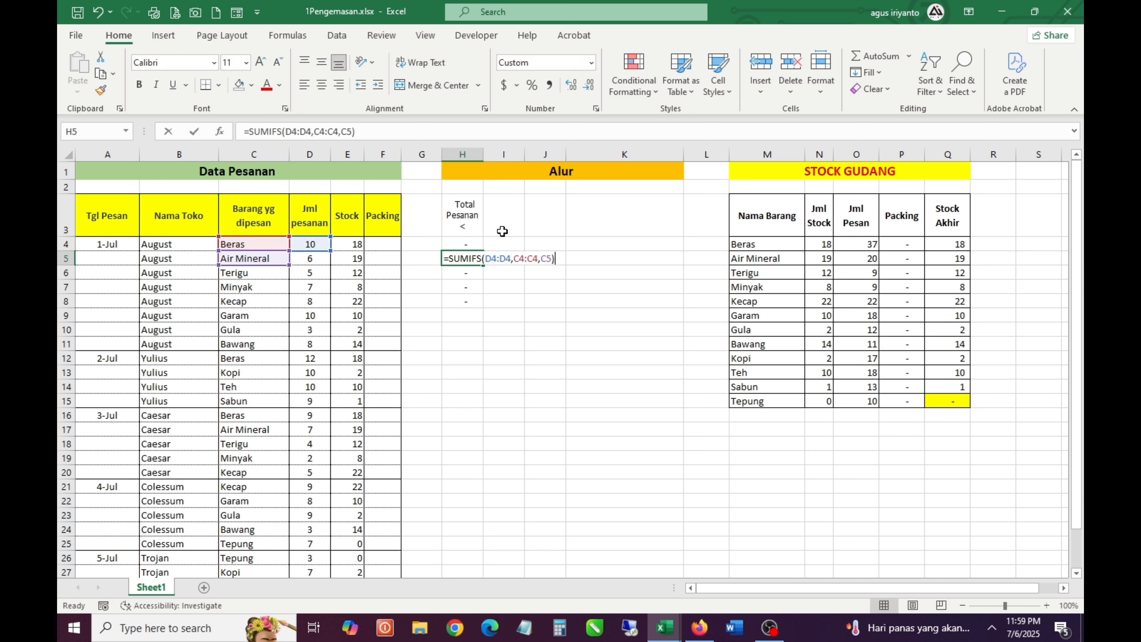
key("Return")
key("F2")
key("Return")
key("F2")
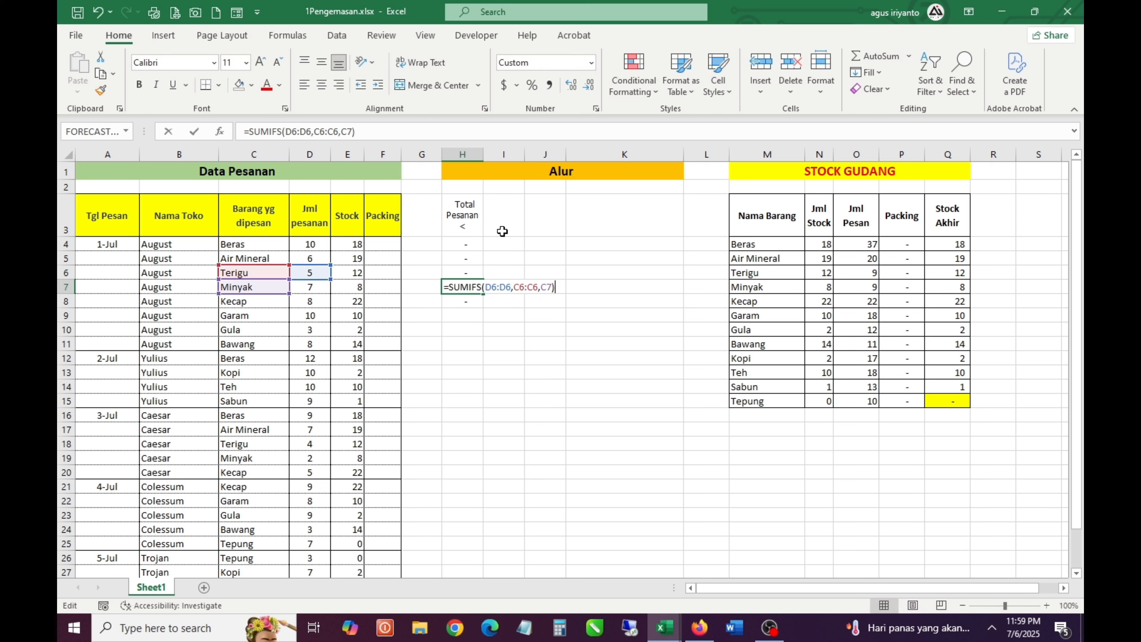
key("Return")
key("F2")
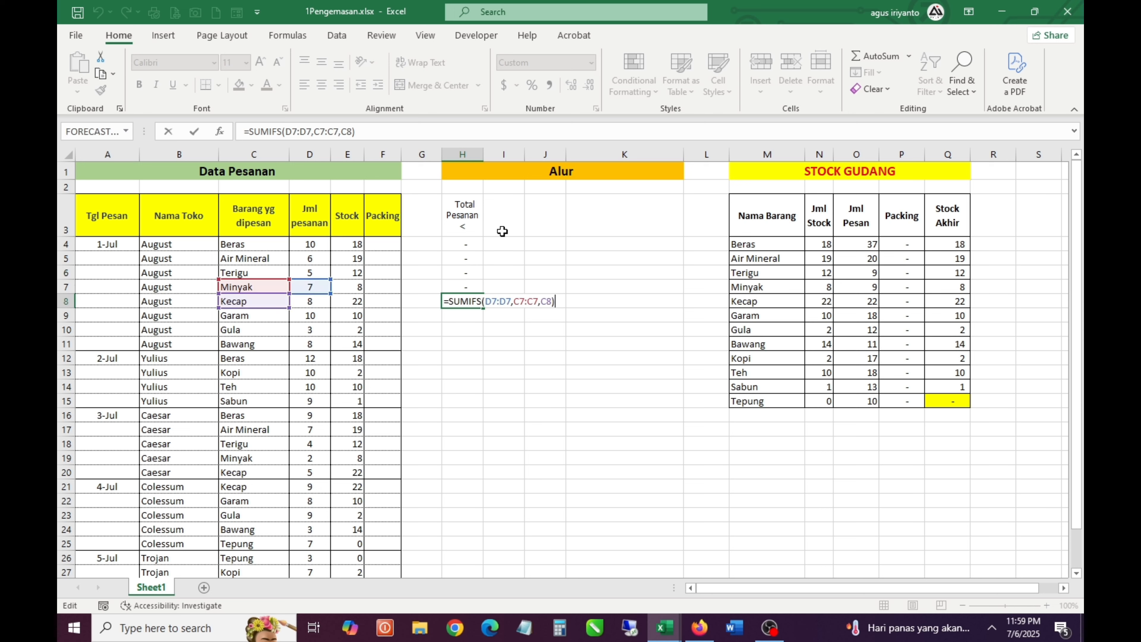
key("Return")
key("Up")
key("Up")
key("Up")
key("F2")
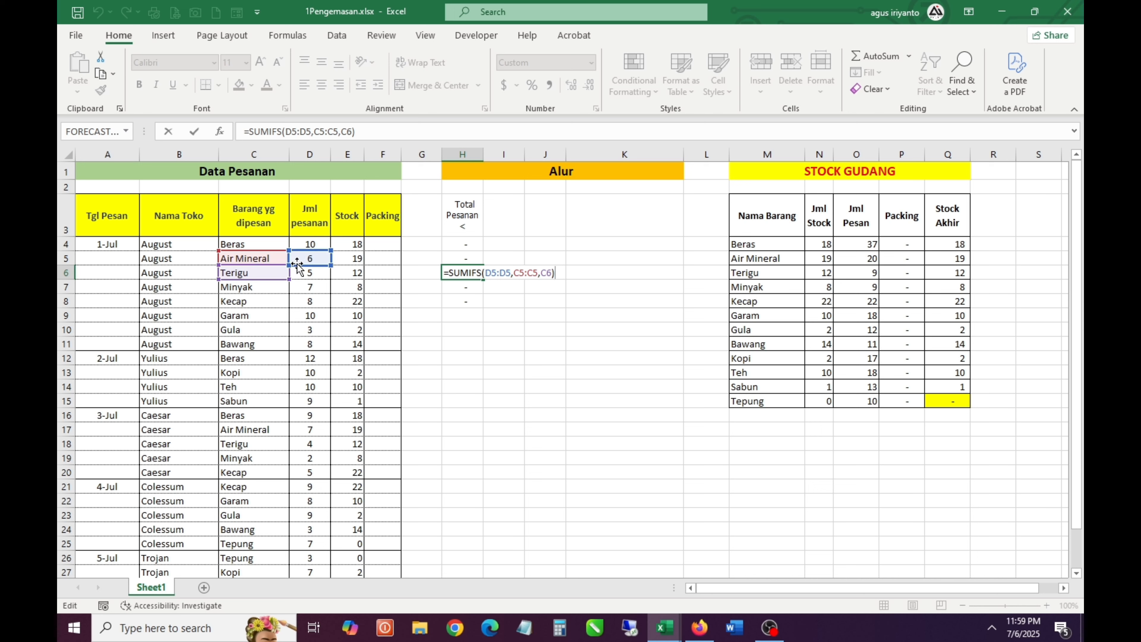
Make the starts of the sum and criteria ranges absolute in H4, giving =SUMIFS($D$3:D3,$C$3:C3,C4)
left_click(444, 246)
key("F2")
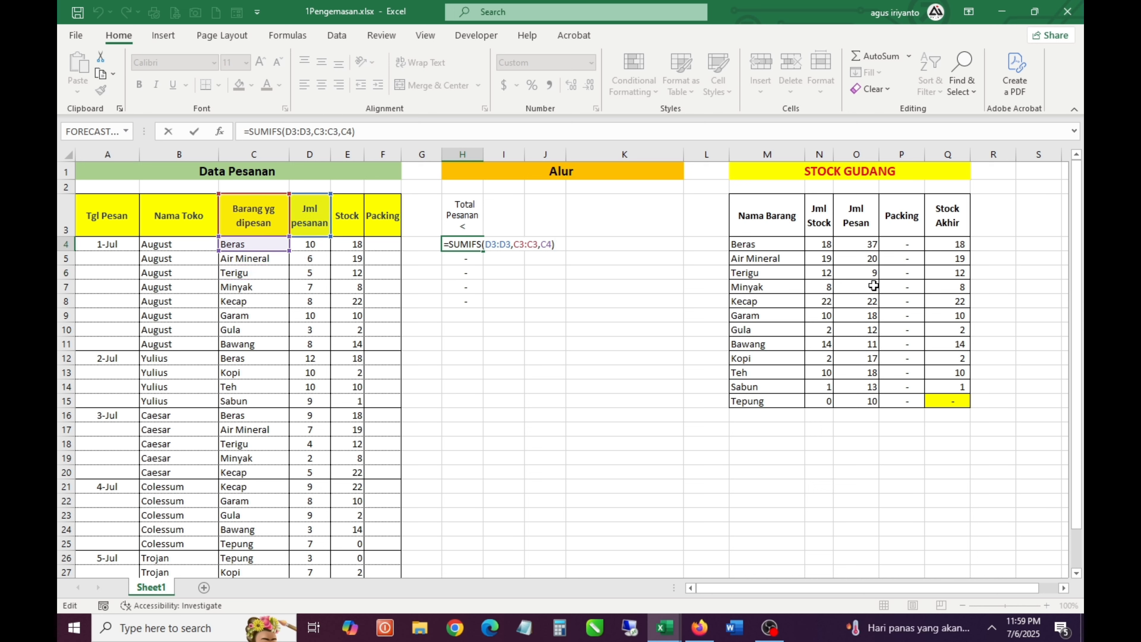
key("Left")
key("Left")
key("Left")
key("Left")
key("Left")
key("Left")
key("Left")
key("Left")
key("Left")
key("Left")
key("Left")
key("Left")
key("Left")
key("Left")
key("Left")
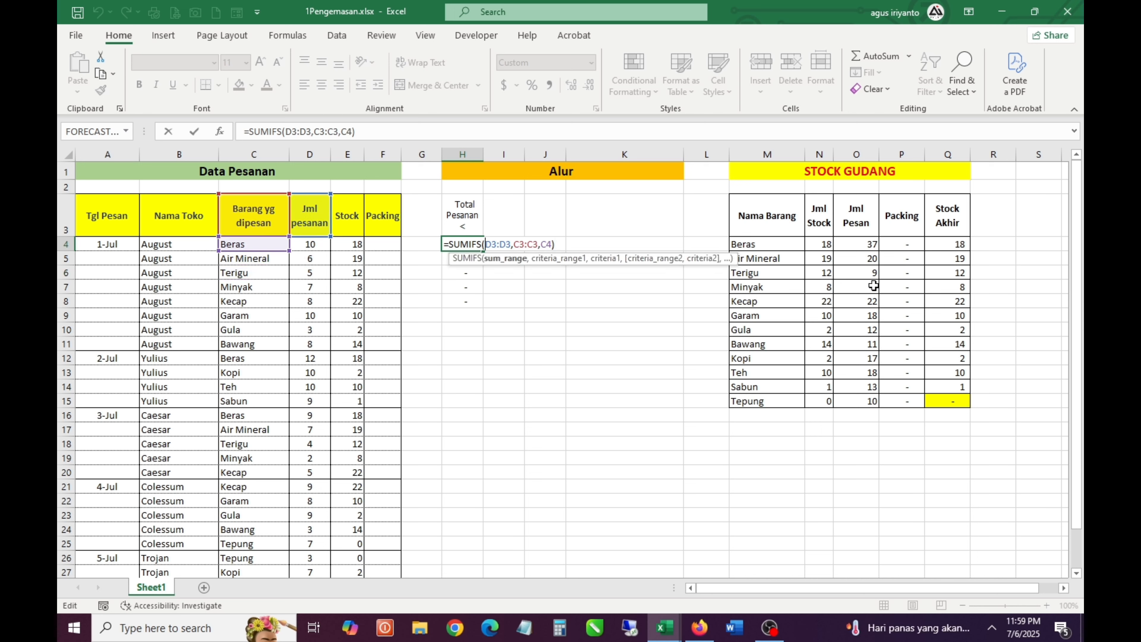
key("F4")
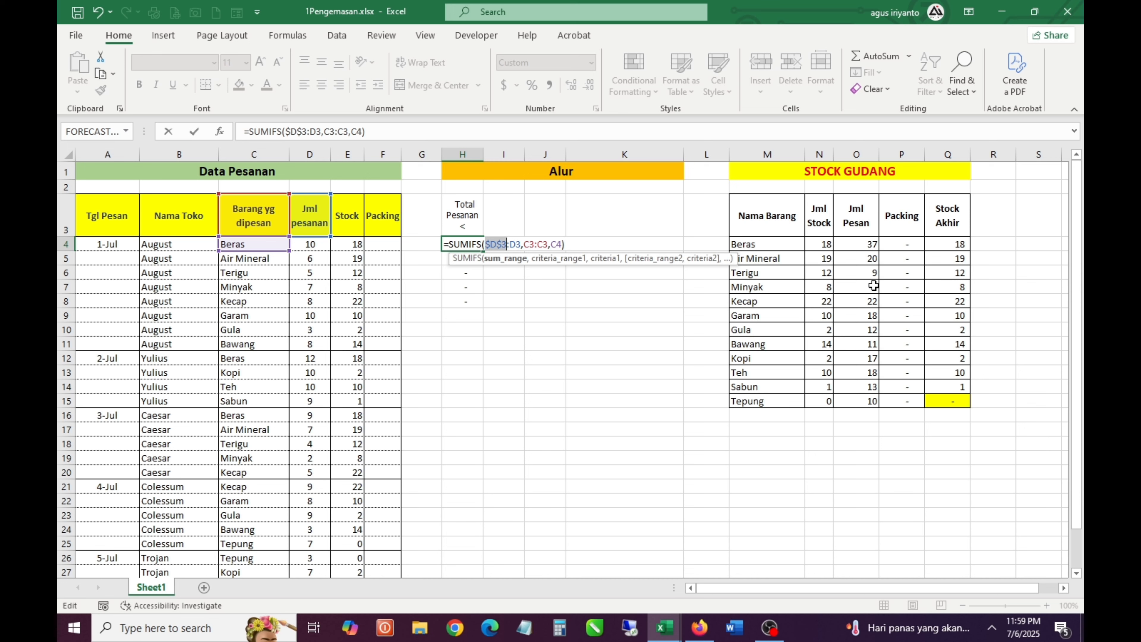
key("Right")
key("Right")
key("Right")
key("Right")
key("Right")
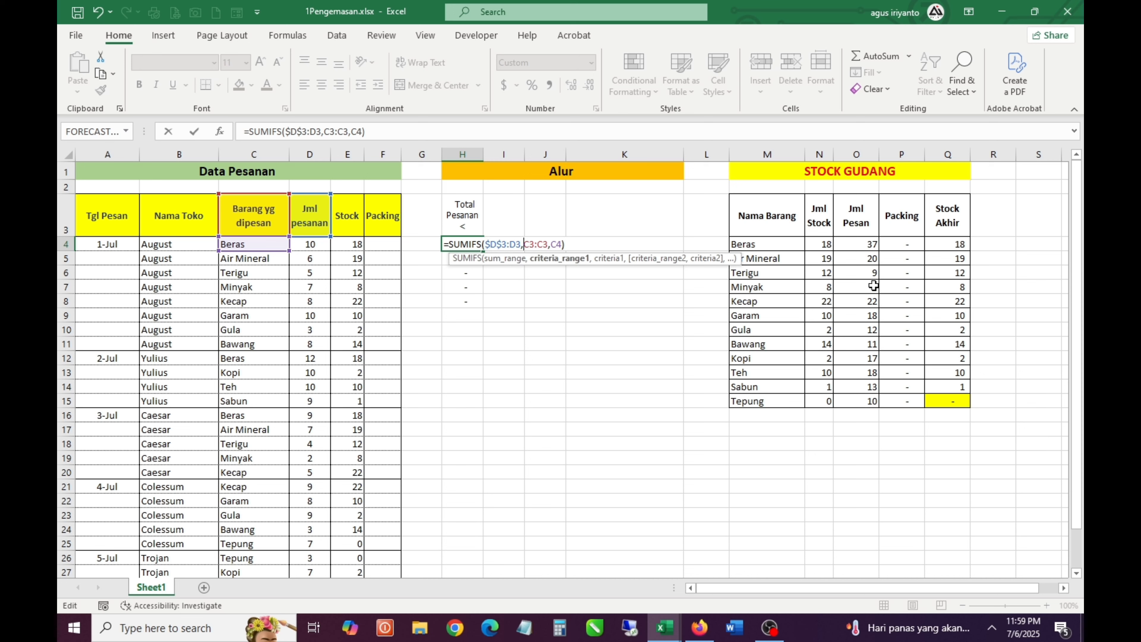
key("F4")
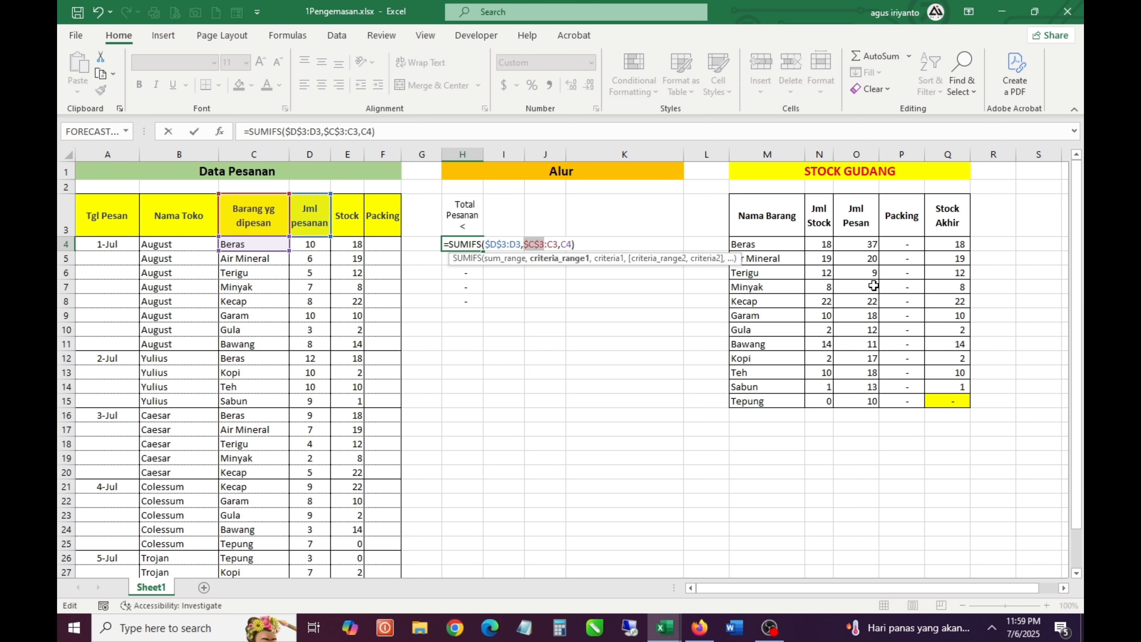
key("ctrl+Return")
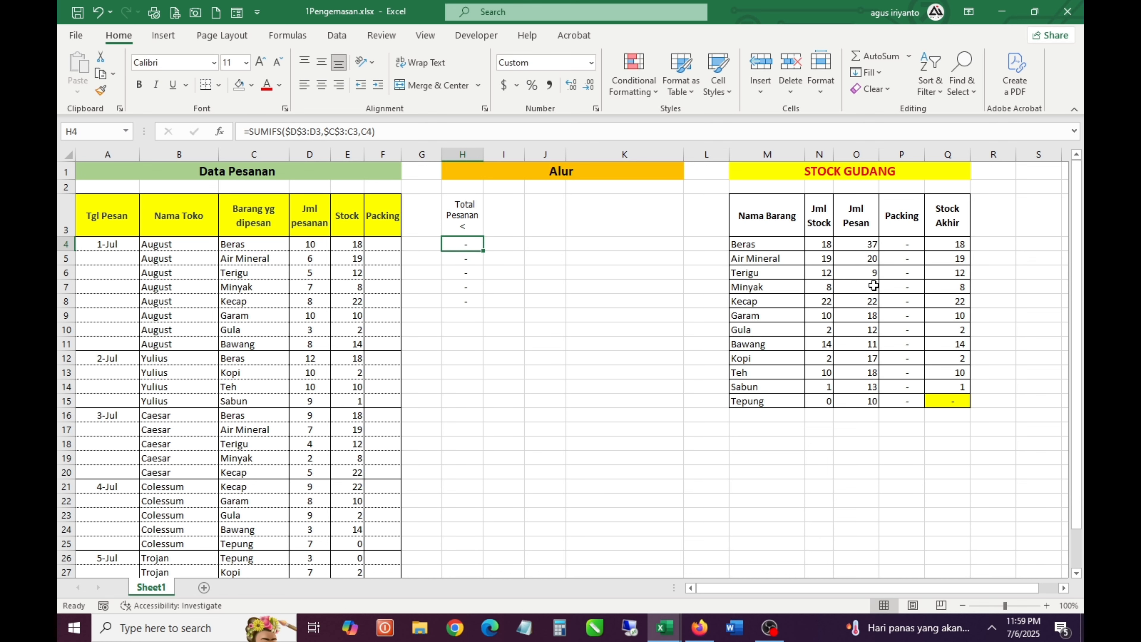
Copy the revised SUMIFS formula from H4 down to H5:H31
key("ctrl+c")
key("Down")
key("shift+Down")
key("shift+Down")
key("shift+Down")
key("shift+Down")
key("shift+Down")
key("shift+Down")
key("shift+Down")
key("shift+Down")
key("shift+Down")
key("shift+Down")
key("shift+Down")
key("shift+Down")
key("shift+Down")
key("shift+Down")
key("shift+Down")
key("shift+Down")
key("shift+Down")
key("shift+Down")
key("shift+Down")
key("shift+Down")
key("shift+Down")
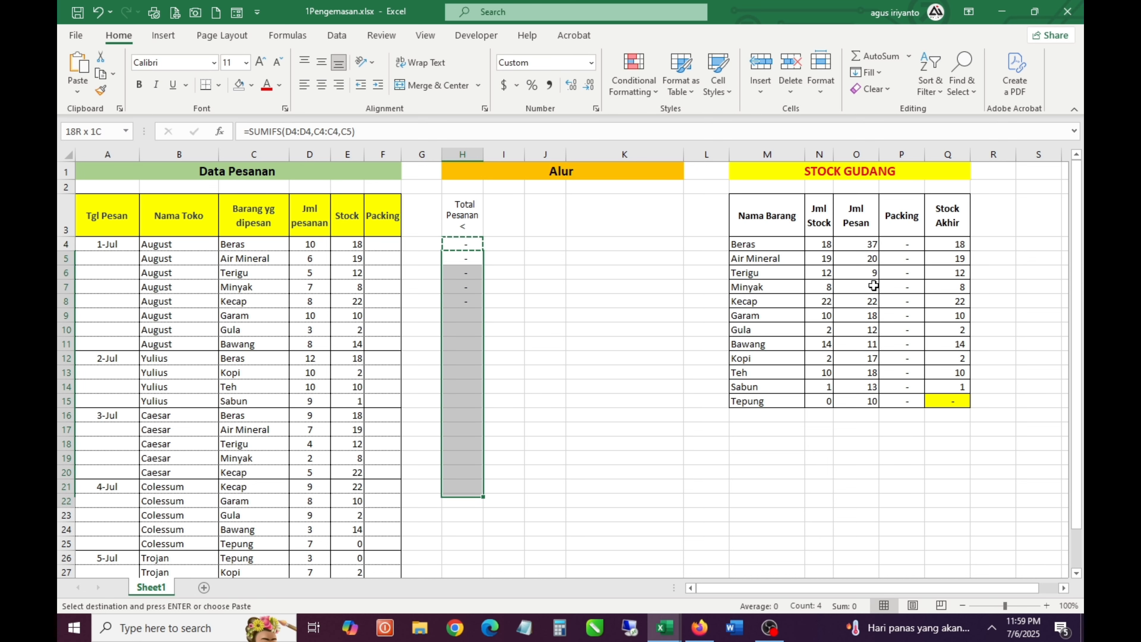
key("Return")
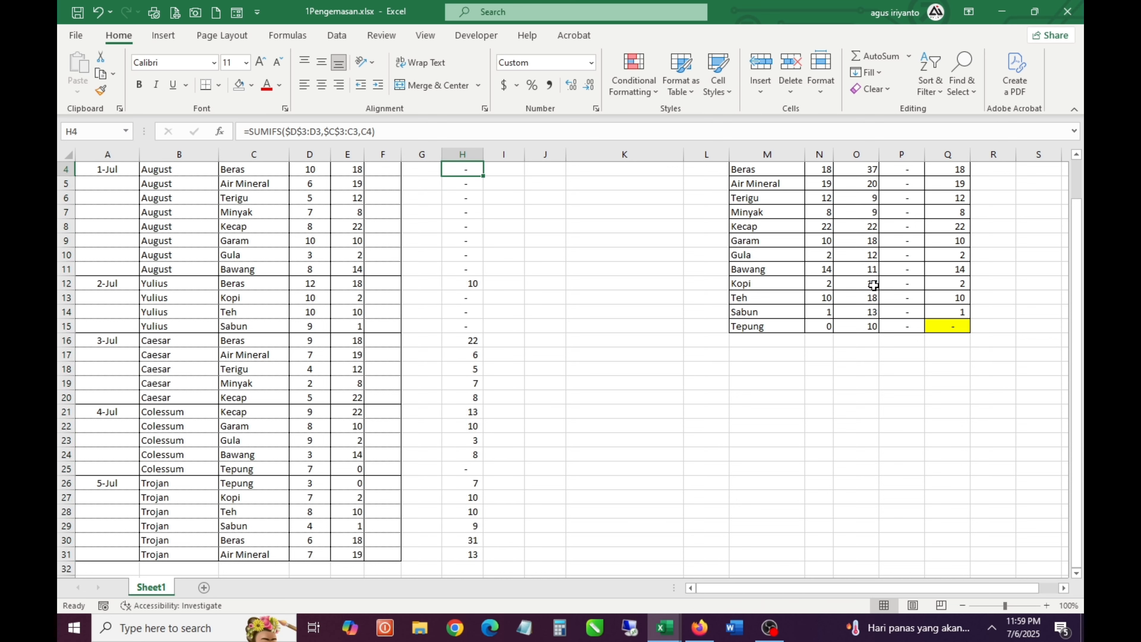
Examine how the ranges expand row by row in the SUMIFS formulas from H4 to H13
scroll(873, 285, "up", 1)
key("F2")
key("Return")
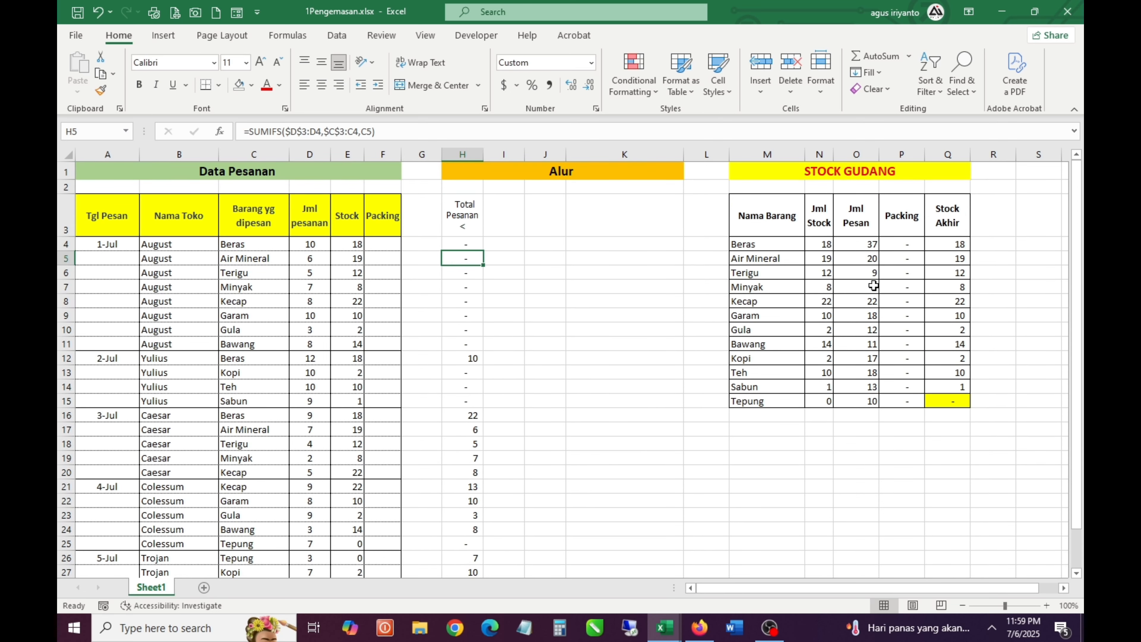
key("F2")
key("Return")
key("F2")
key("Return")
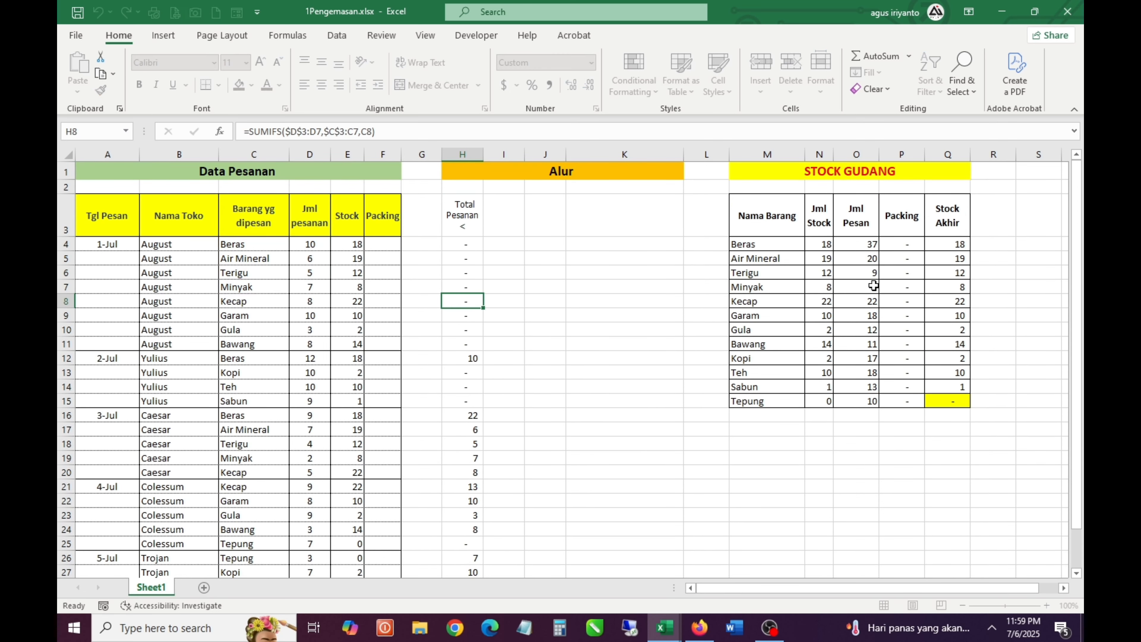
key("F2")
key("Return")
key("F2")
key("Return")
key("F2")
key("Return")
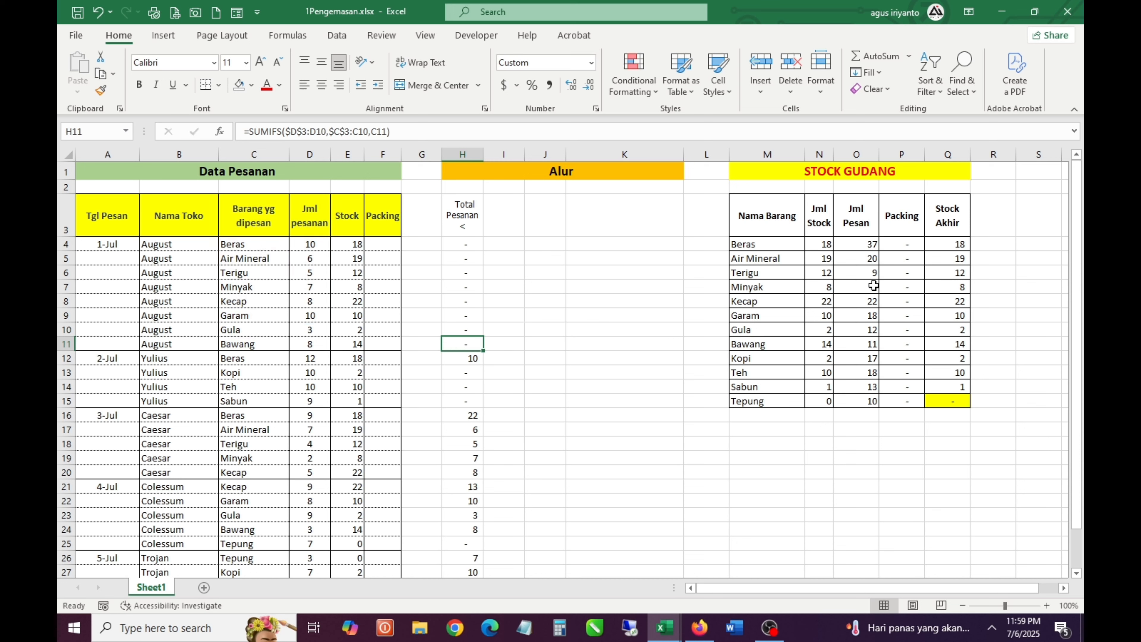
key("F2")
key("Return")
key("F2")
key("Return")
key("F2")
key("Escape")
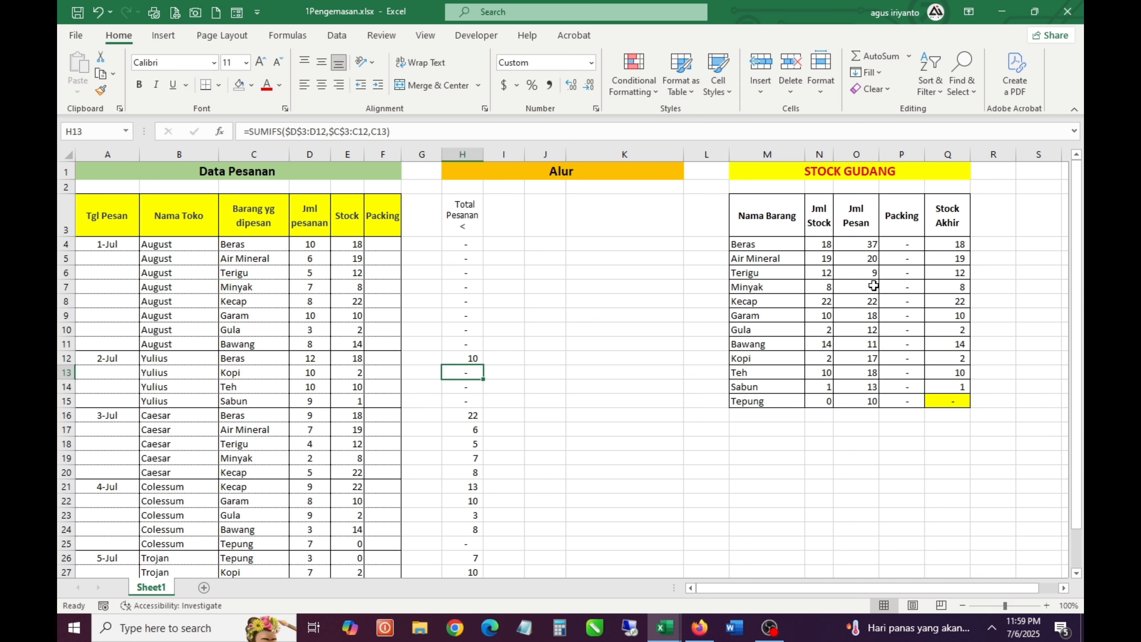
Trace the H12 formula for the 2-Jul Beras order back to the first Beras quantity in D4
key("Up")
key("F2")
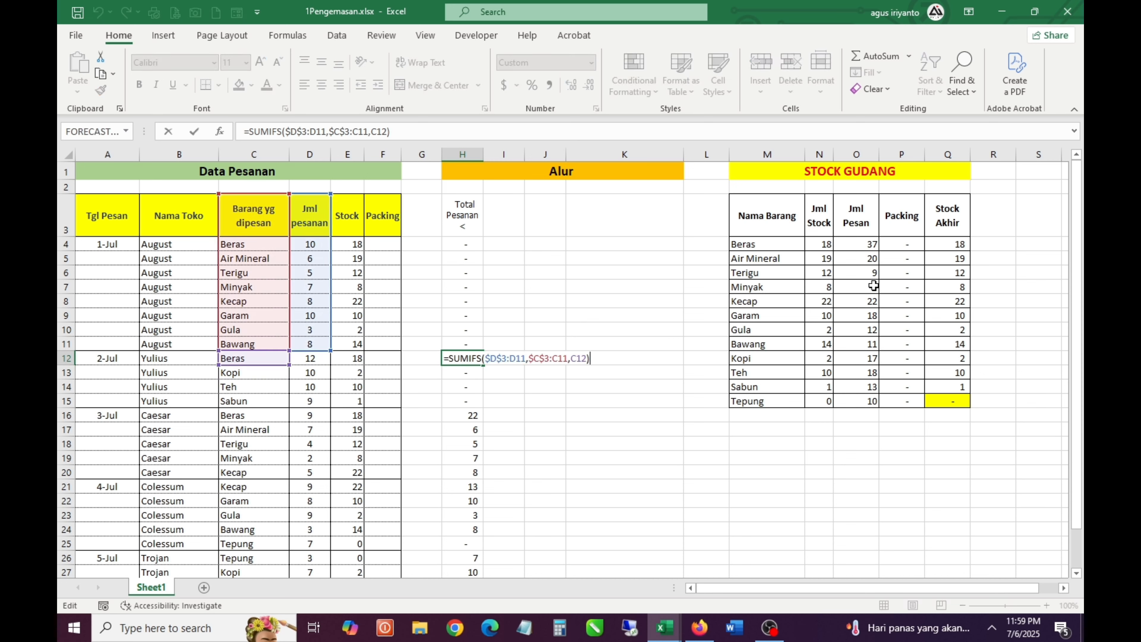
key("Escape")
key("Left")
key("Right")
key("F2")
left_click(313, 245)
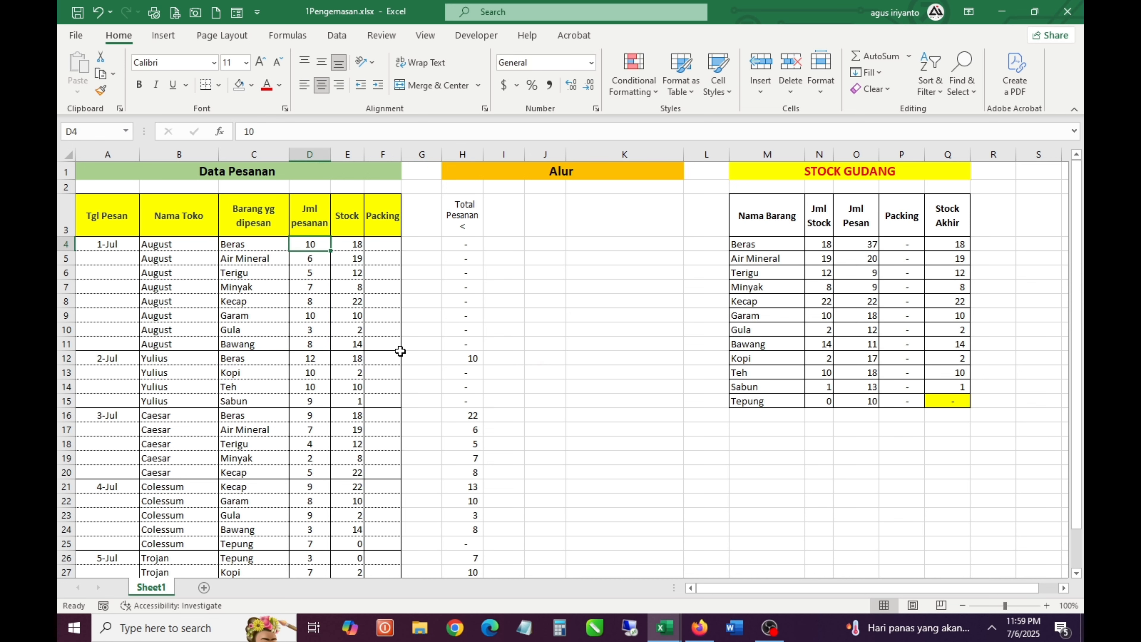
left_click(316, 357)
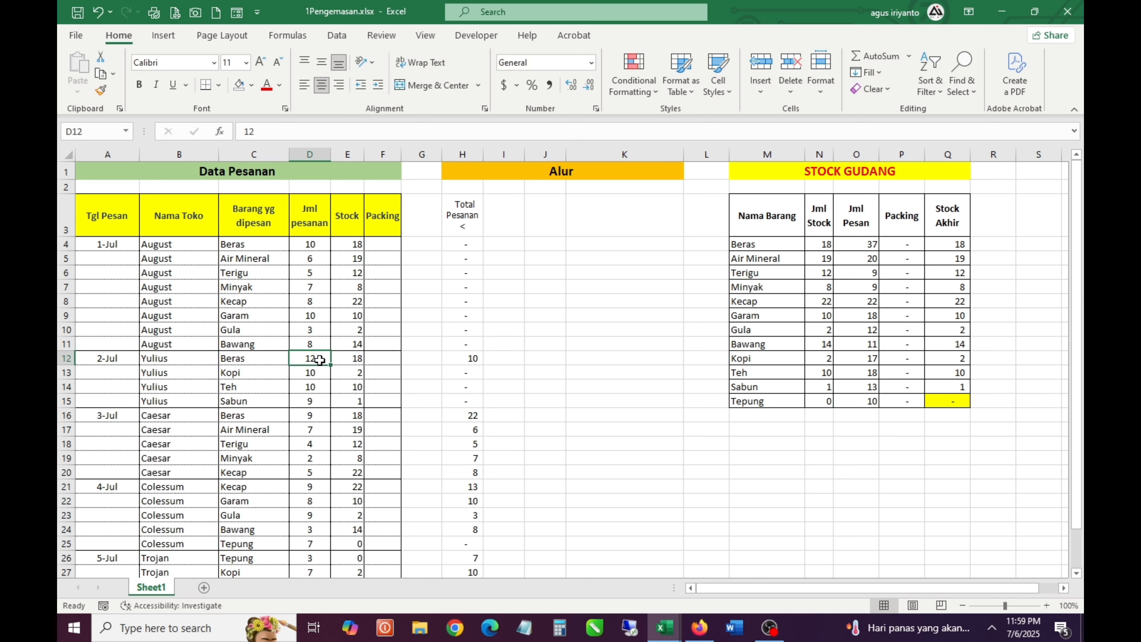
double_click(474, 359)
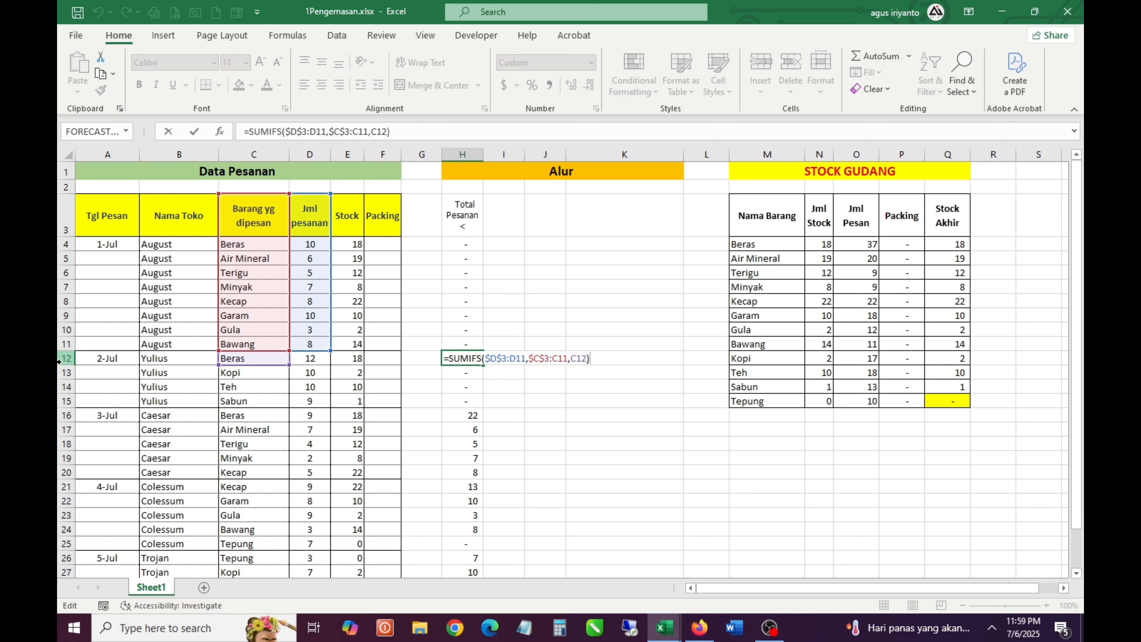
key("Escape")
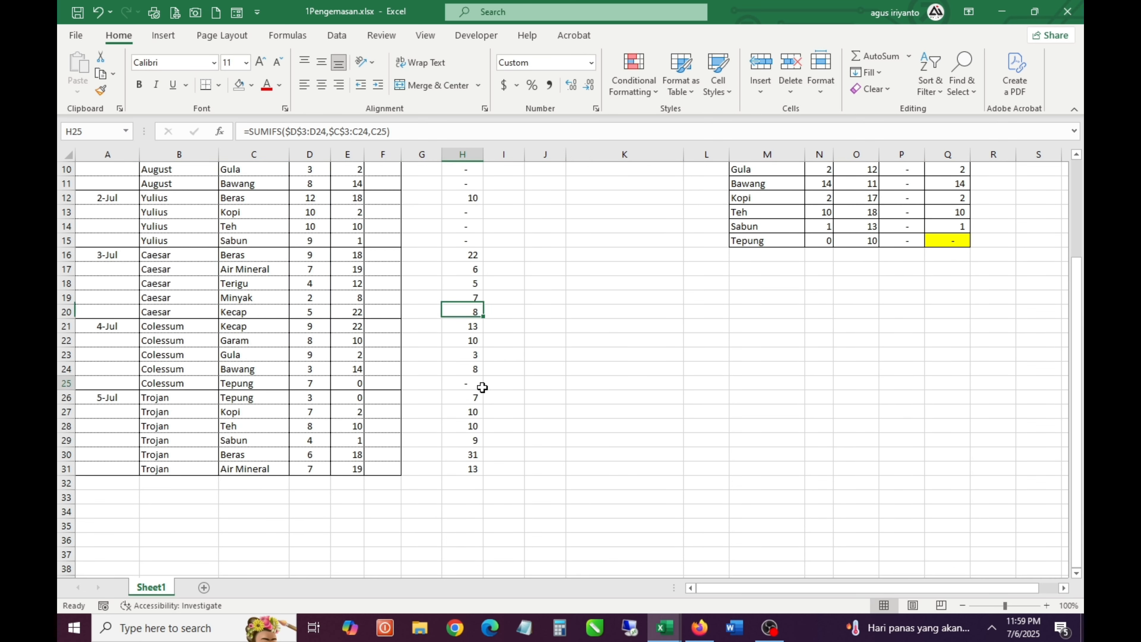
Compare the earlier-order total in H12 with the Beras order quantities in D12 and D4
scroll(476, 351, "up", 3)
left_click(462, 231)
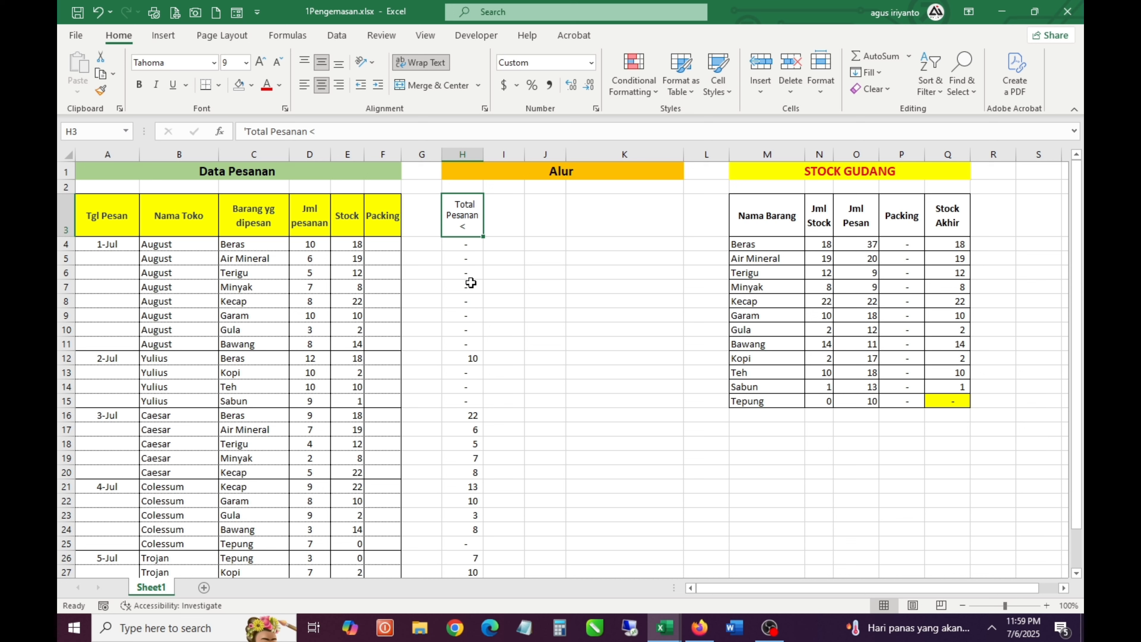
left_click(477, 355)
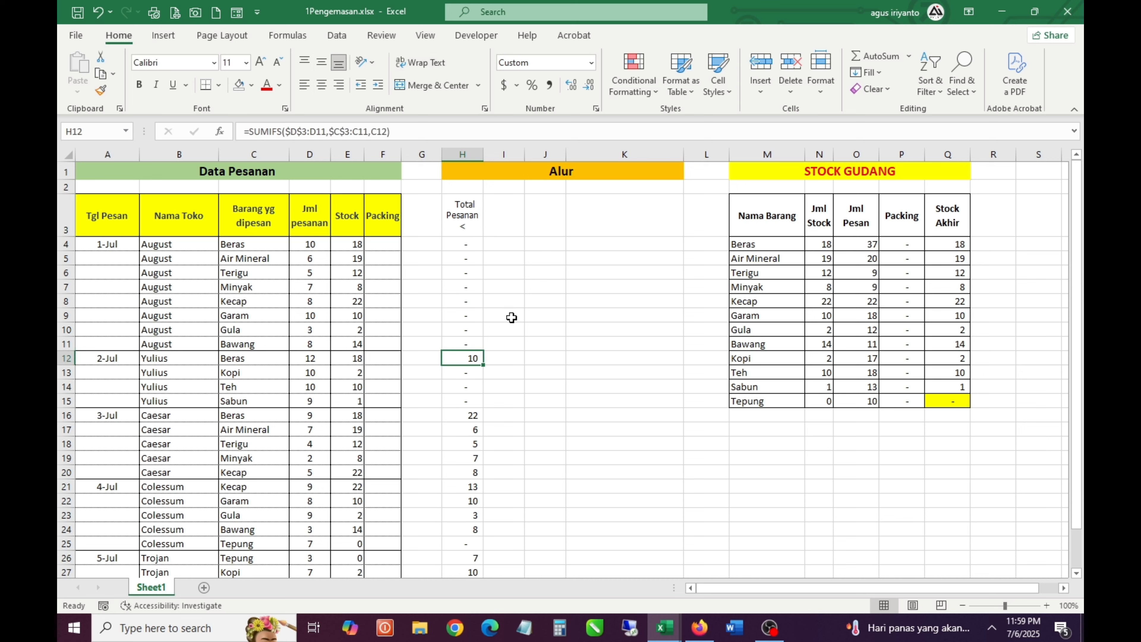
left_click(505, 223)
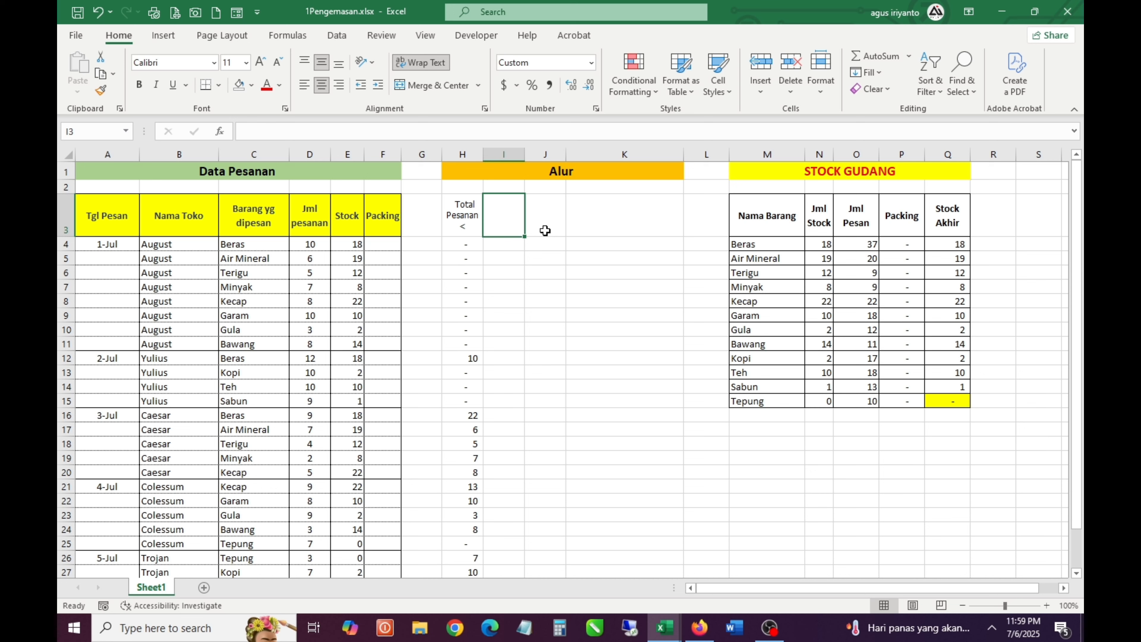
left_click(476, 360)
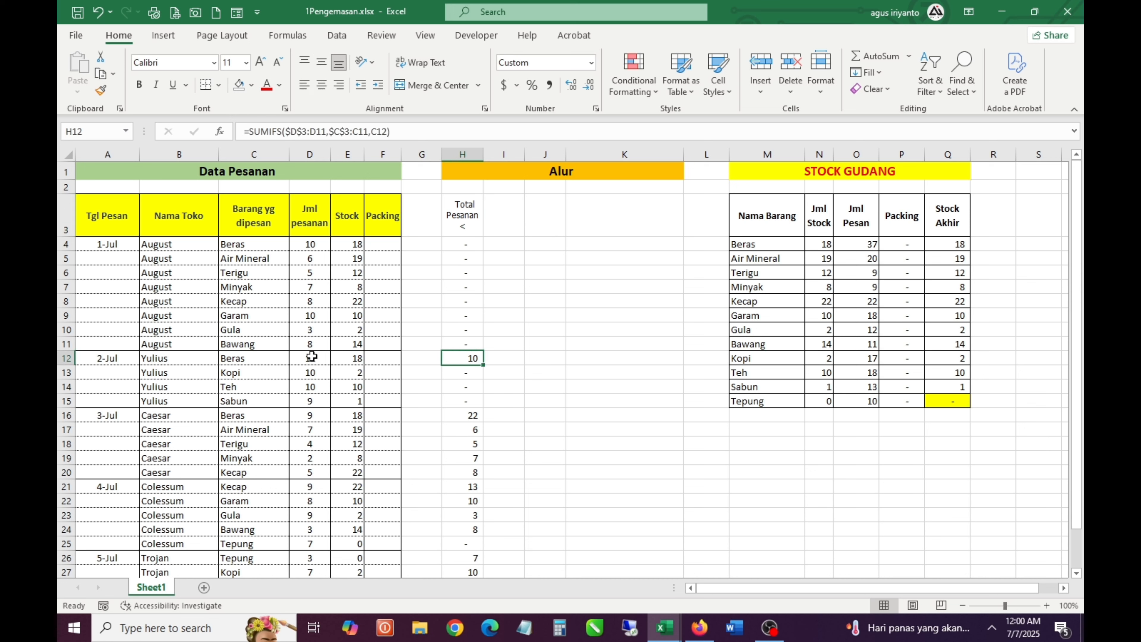
left_click(250, 361)
left_click_drag(251, 361, 315, 358)
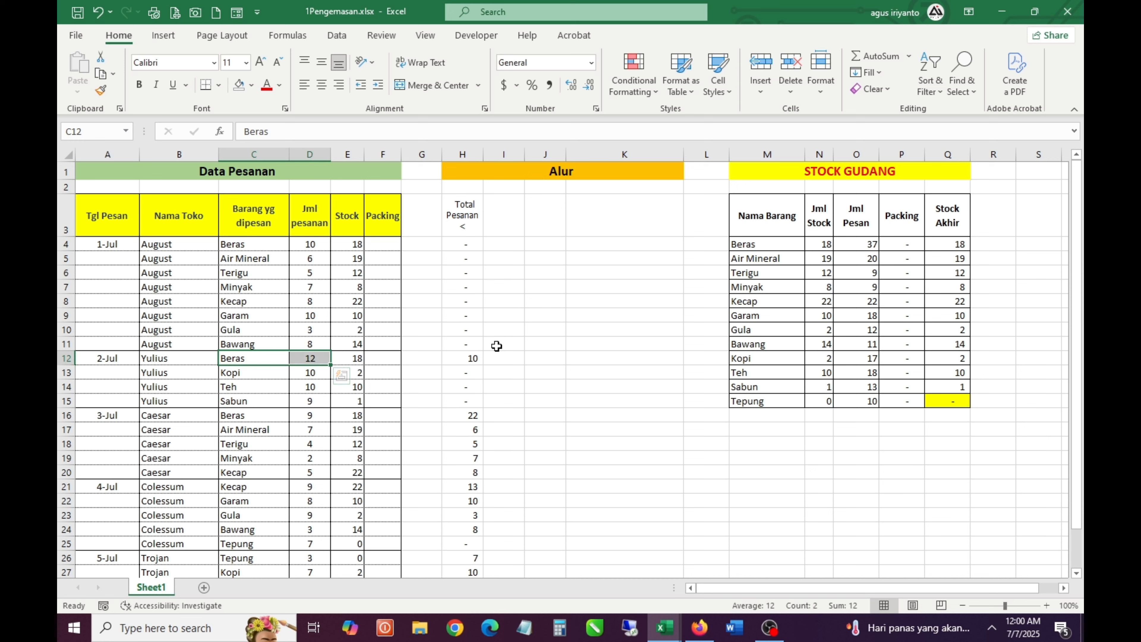
left_click(504, 358)
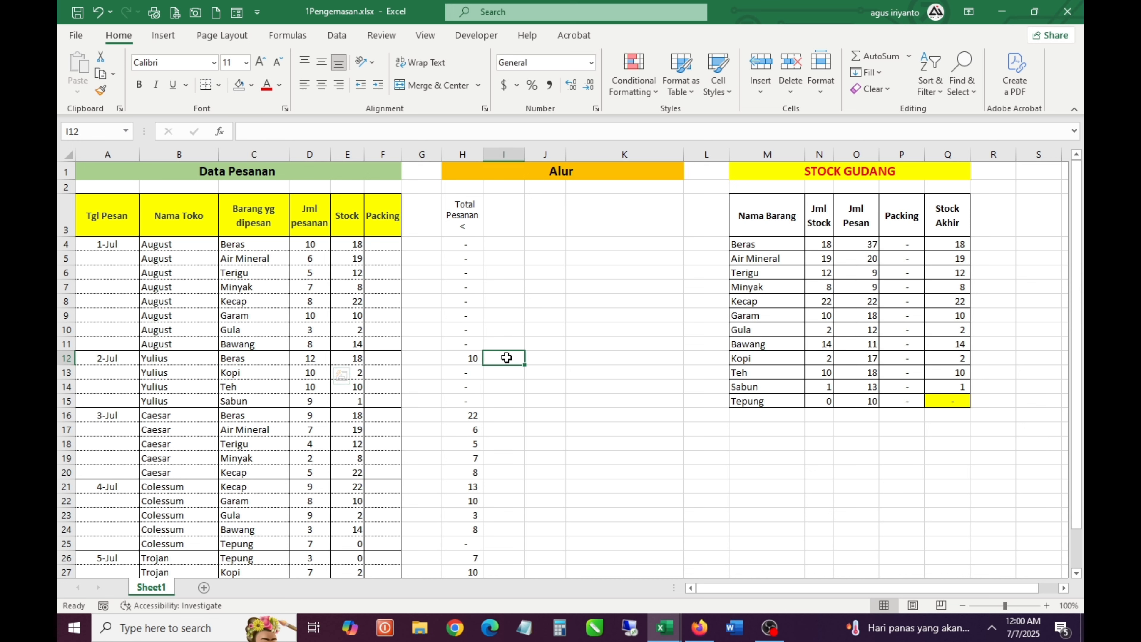
left_click(472, 360)
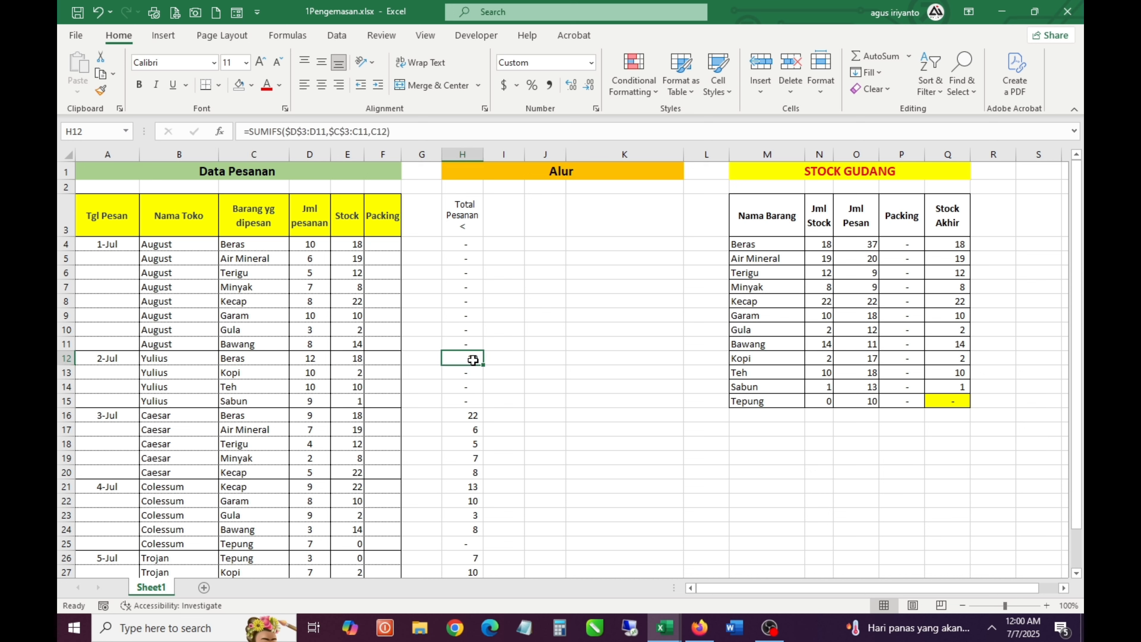
left_click(313, 242)
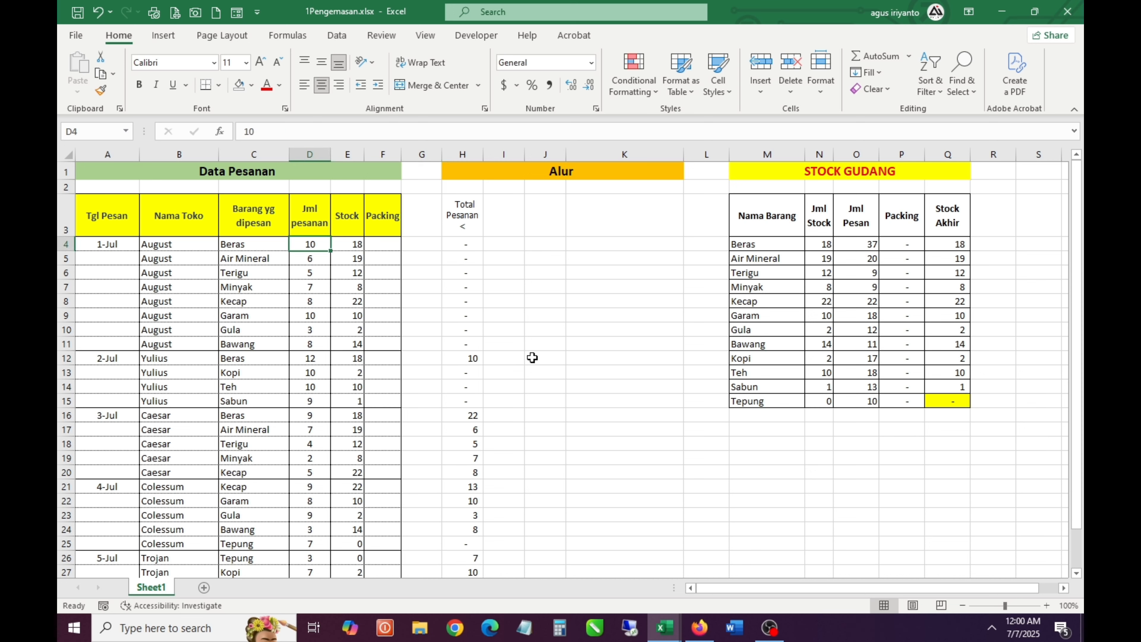
left_click(510, 357)
Enter the heading Sisa Stock in I3, beside the Total Pesanan < heading
left_click(511, 213)
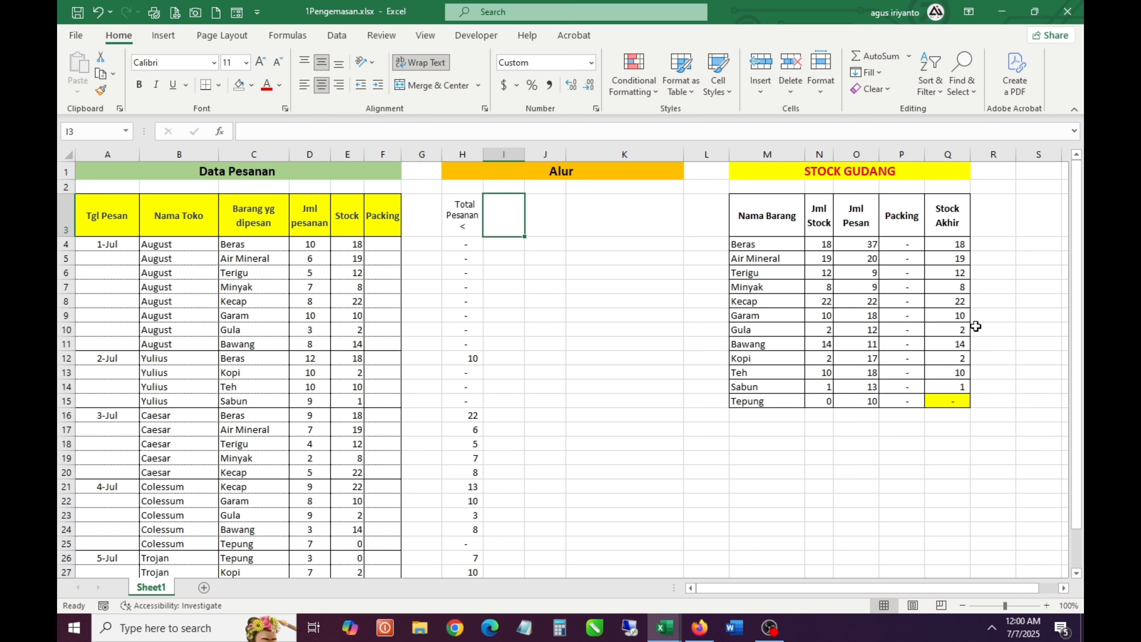
type("Sisa ")
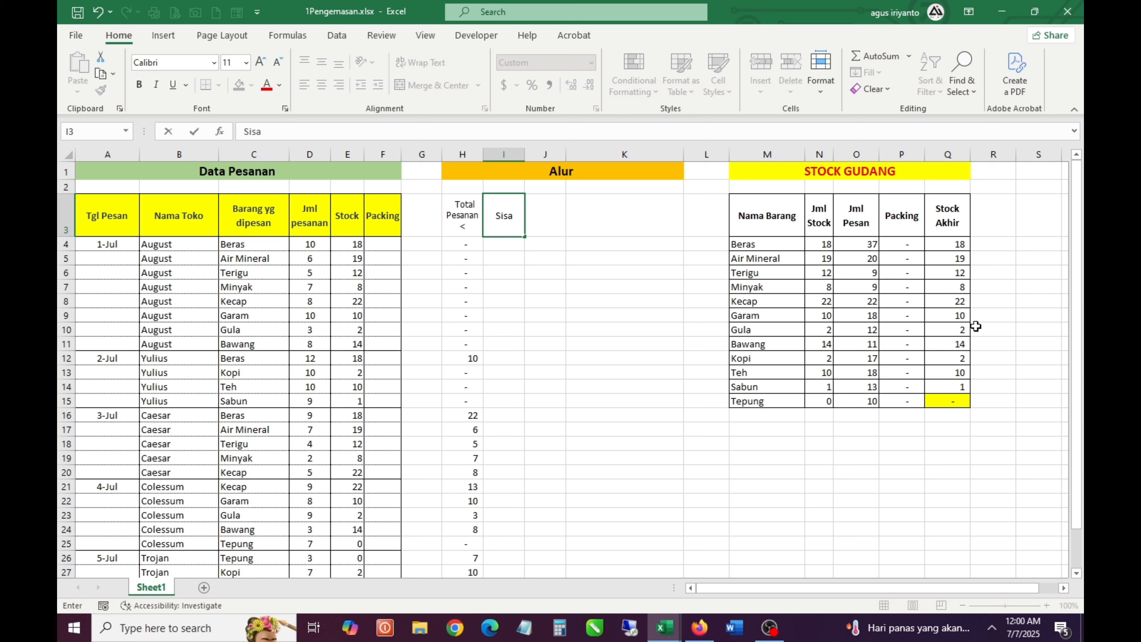
type("Stock")
key("Return")
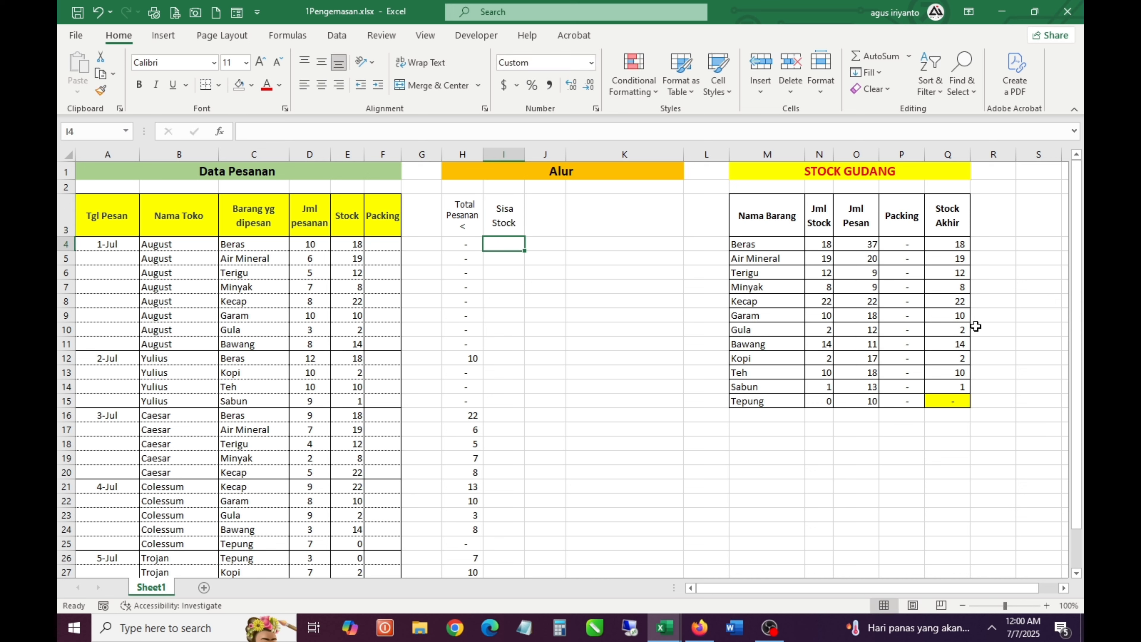
Calculate the remaining stock for the 2-Jul Beras order in I12 with the formula =E12-H12
key("Down")
key("Down")
key("Down")
key("Down")
key("Down")
key("Down")
key("Down")
key("Down")
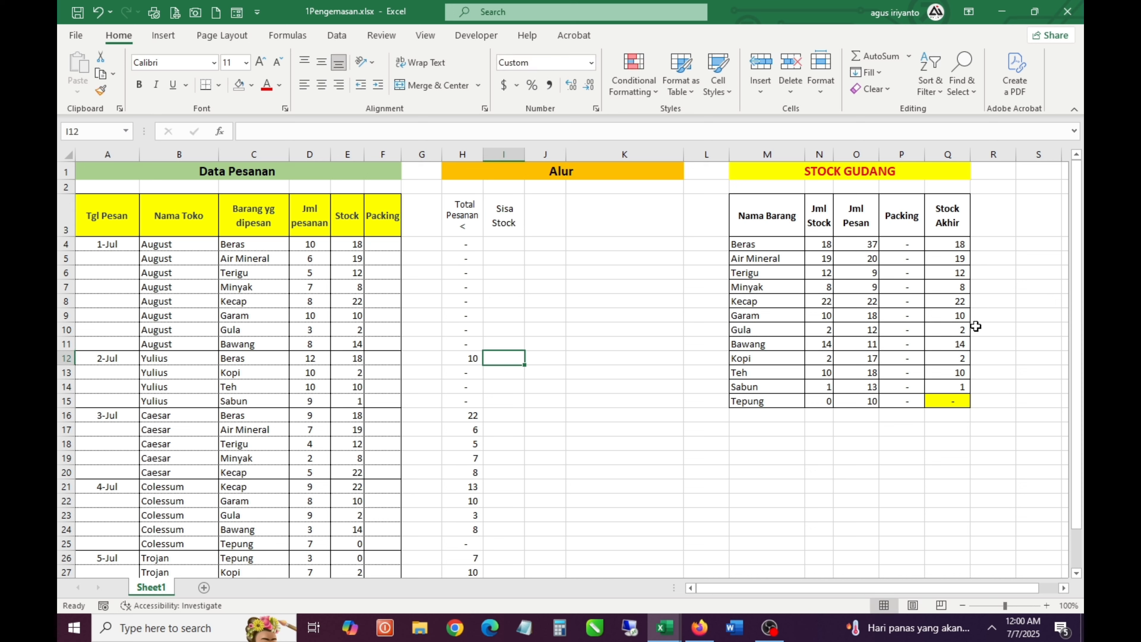
type("=")
key("Left")
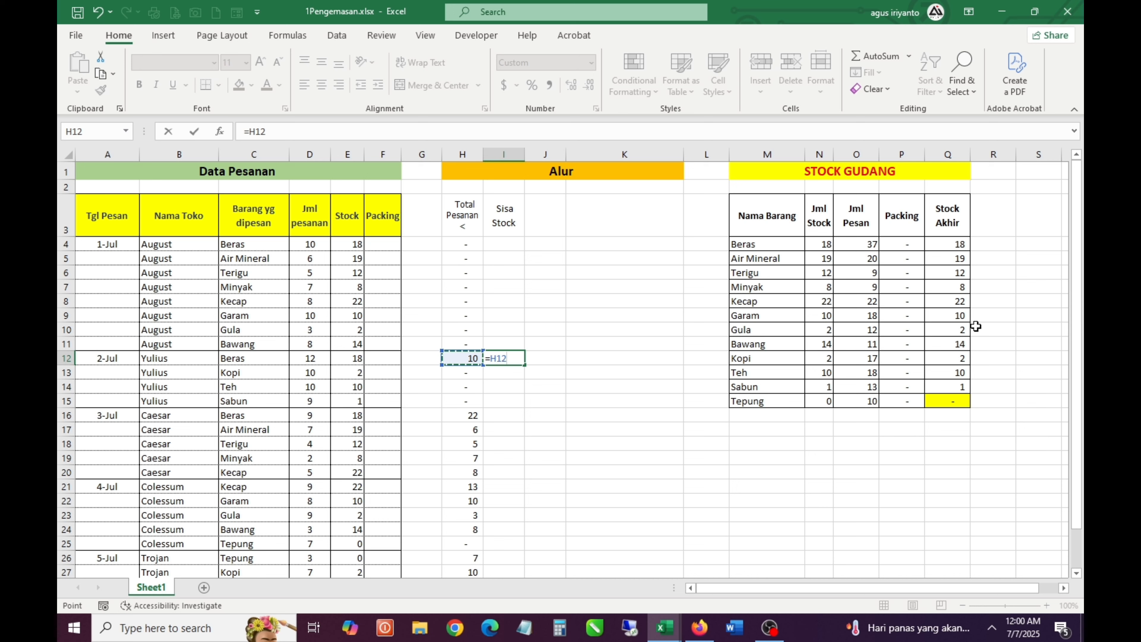
key("Left")
key("Left")
key("Left")
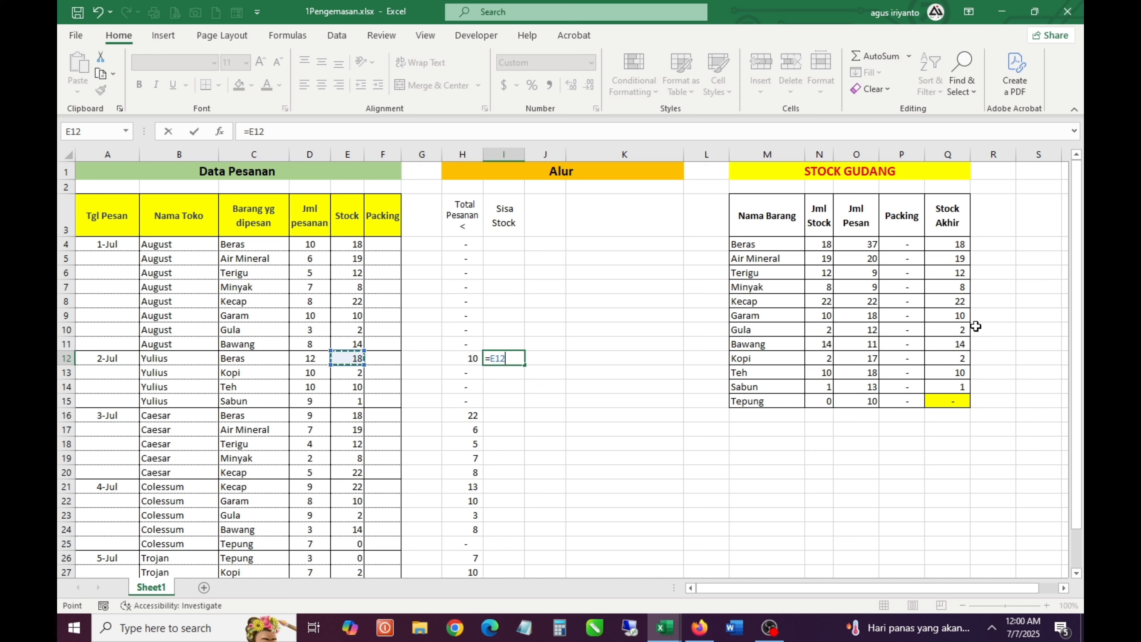
type("-")
key("Left")
key("Return")
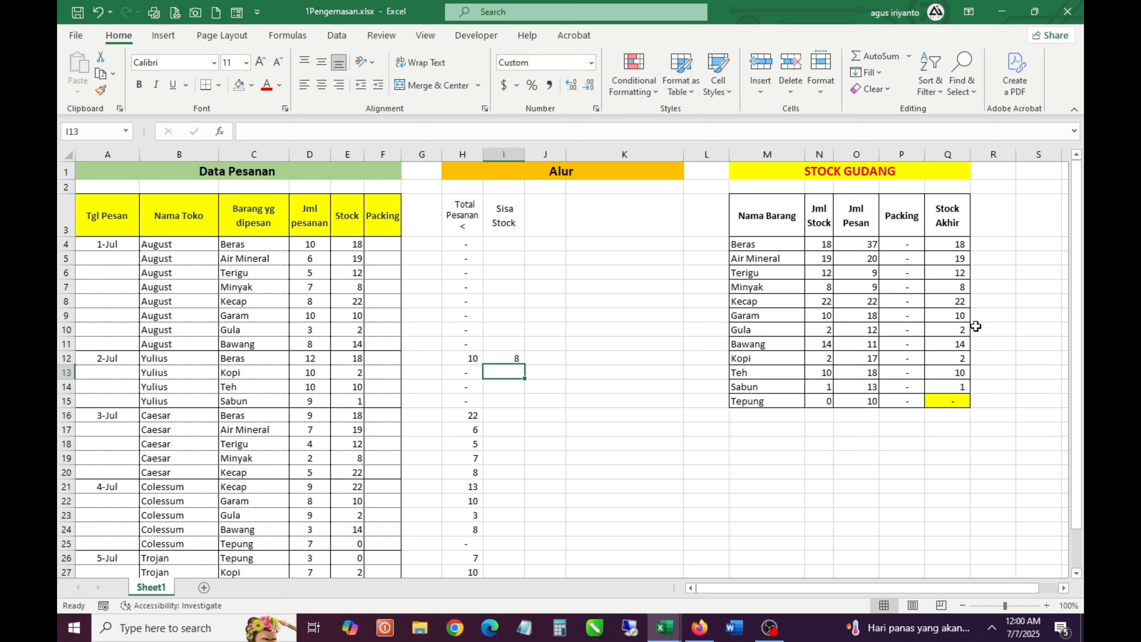
Copy the Sisa Stock formula from I12 up to the 1-Jul orders in I4:I11
key("Up")
key("ctrl+c")
key("Up")
key("shift+Up")
key("shift+Up")
key("shift+Up")
key("shift+Up")
key("shift+Up")
key("shift+Up")
key("shift+Up")
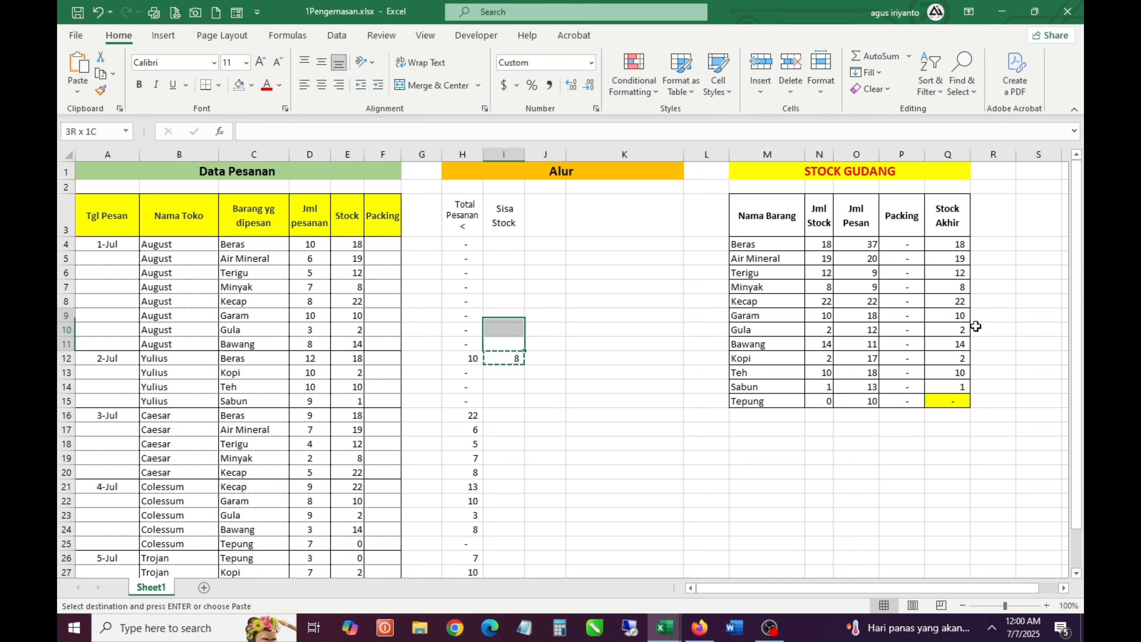
key("Return")
key("Down")
key("Down")
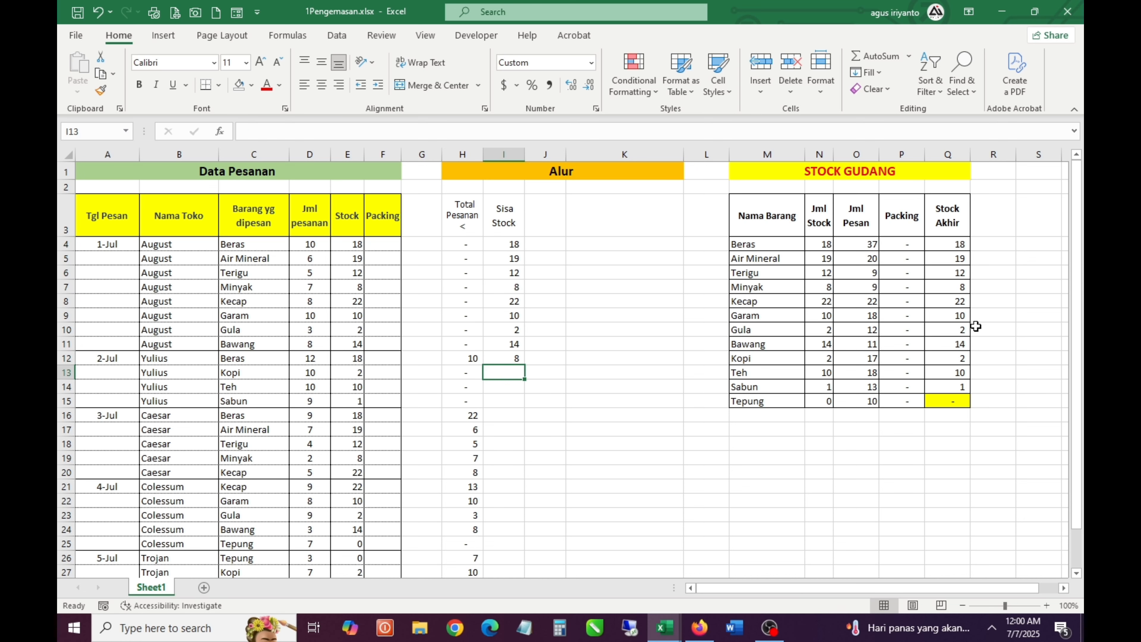
Copy the Sisa Stock formula from I12 down to the remaining orders in I13:I31
key("Up")
key("ctrl+c")
key("Left")
key("ctrl+Down")
key("Right")
key("ctrl+shift+Up")
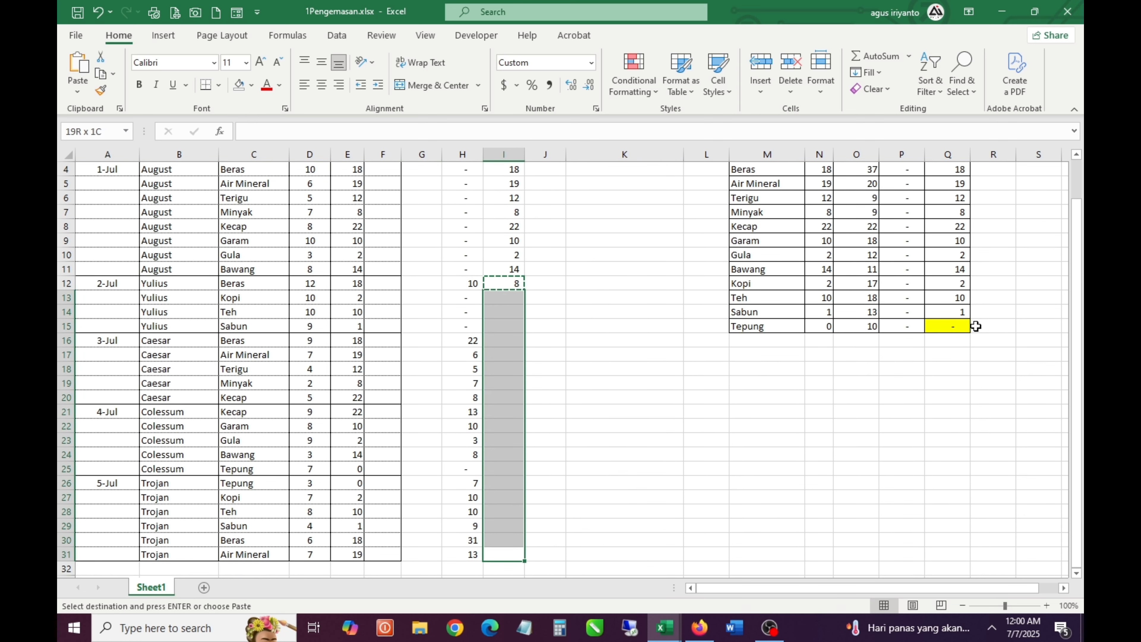
key("shift+Down")
key("Return")
Review the filled Sisa Stock column, checking the formulas for the 1-Jul orders from I4 to I8
key("ctrl+Up")
key("Down")
key("Down")
key("Up")
key("Up")
key("Up")
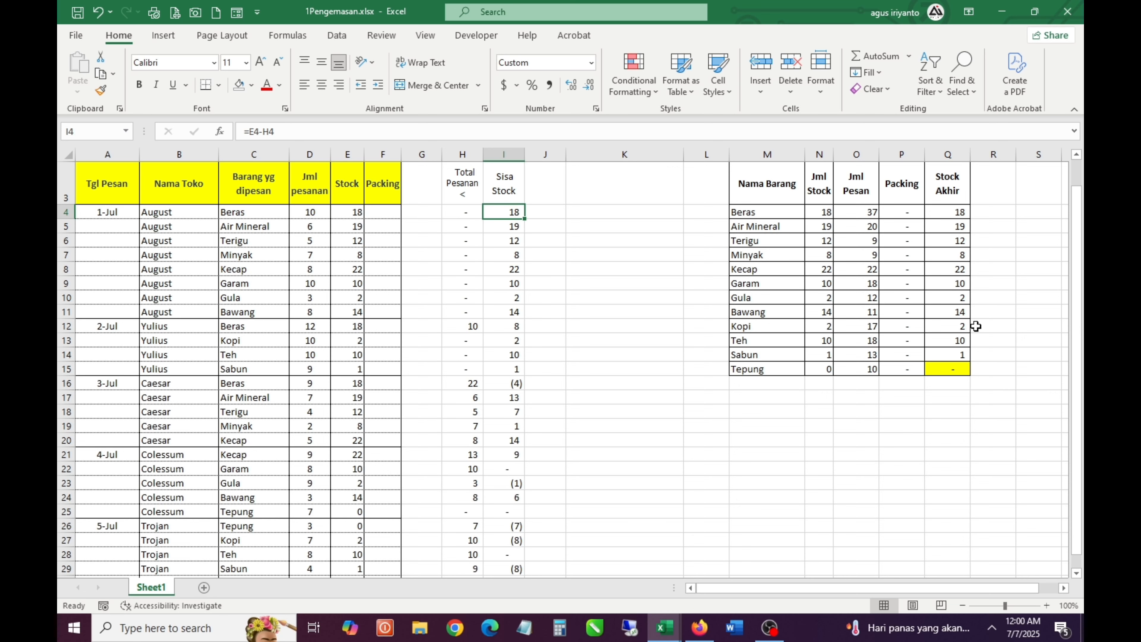
key("Down")
key("Right")
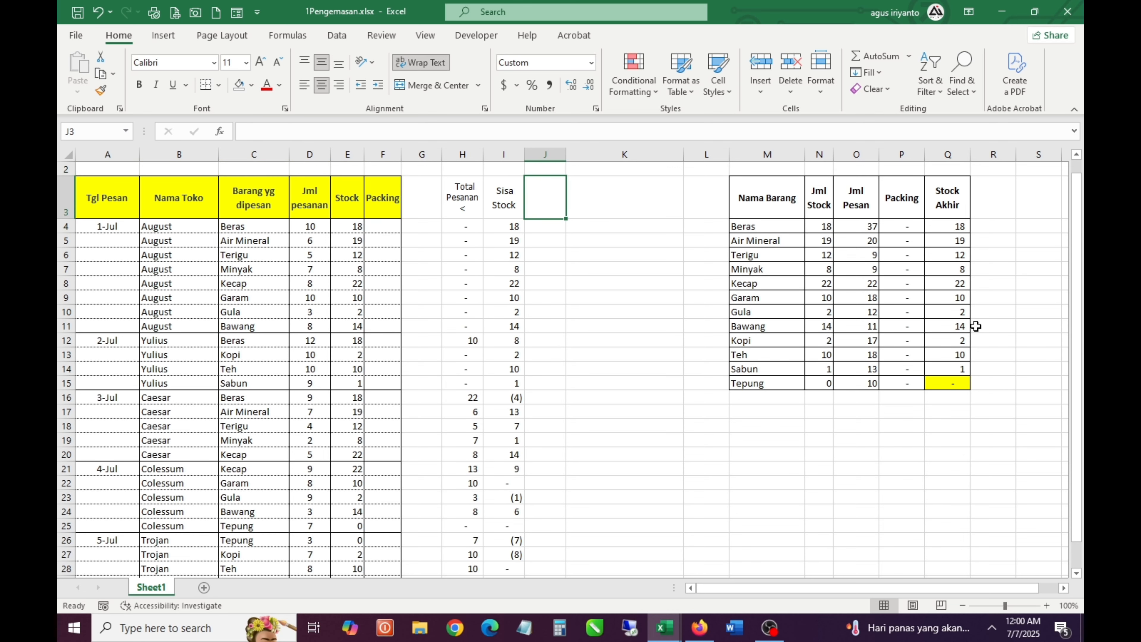
key("Left")
key("Down")
key("Down")
key("Down")
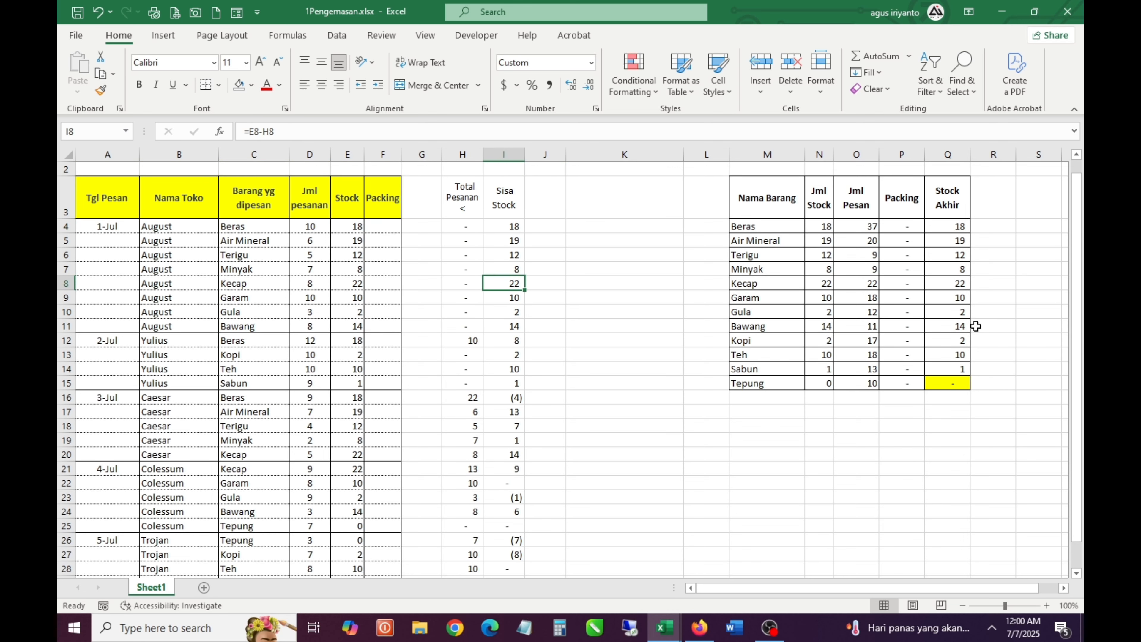
key("Up")
key("Up")
key("Up")
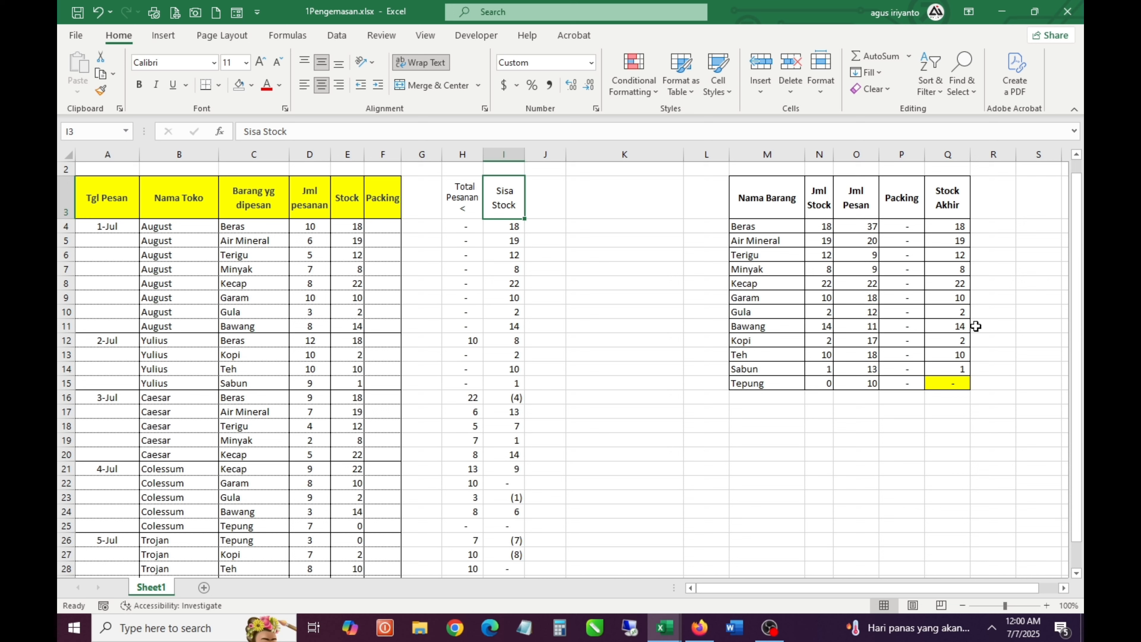
Trace which Stock and Total Pesanan < cells the formulas in I6 and I12 subtract, and check I16
key("Down")
key("Down")
key("Down")
key("F2")
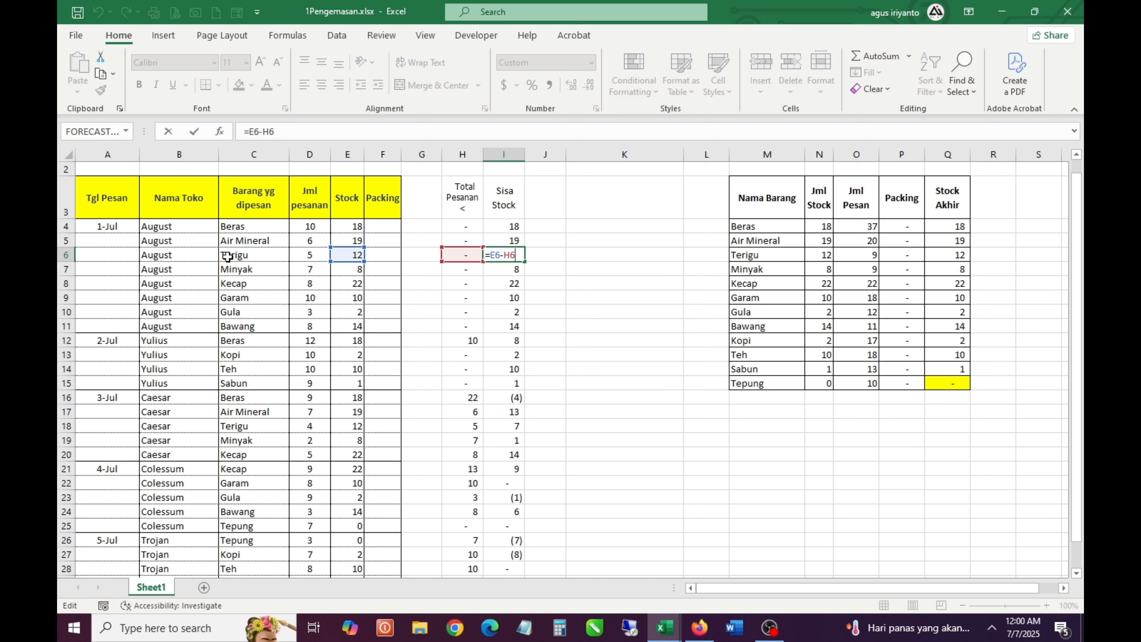
key("Escape")
left_click(513, 397)
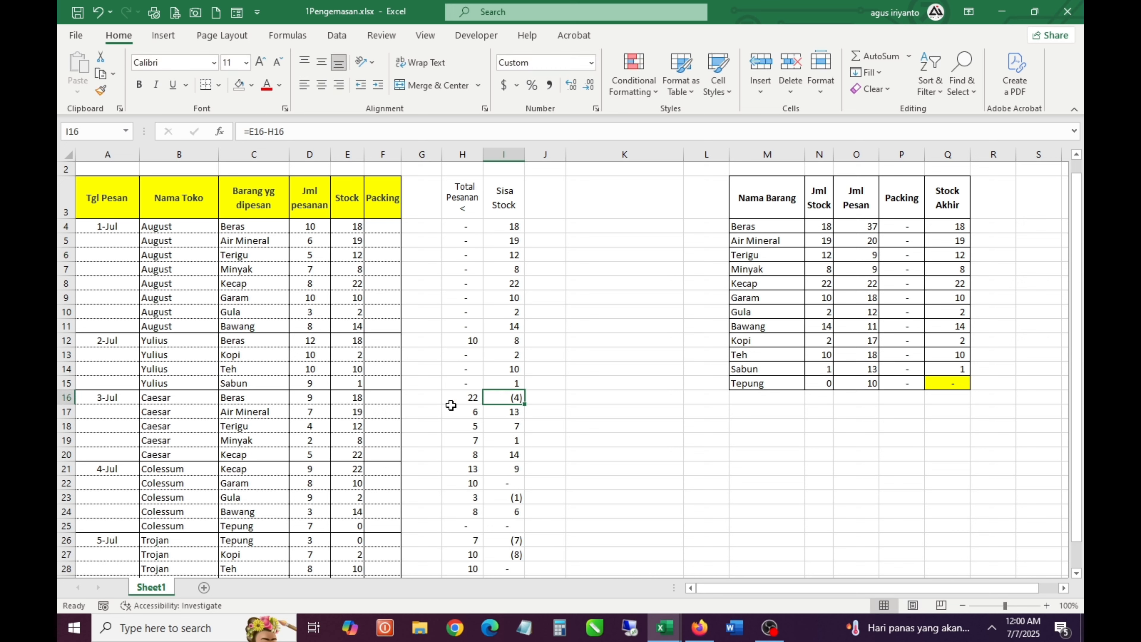
double_click(502, 340)
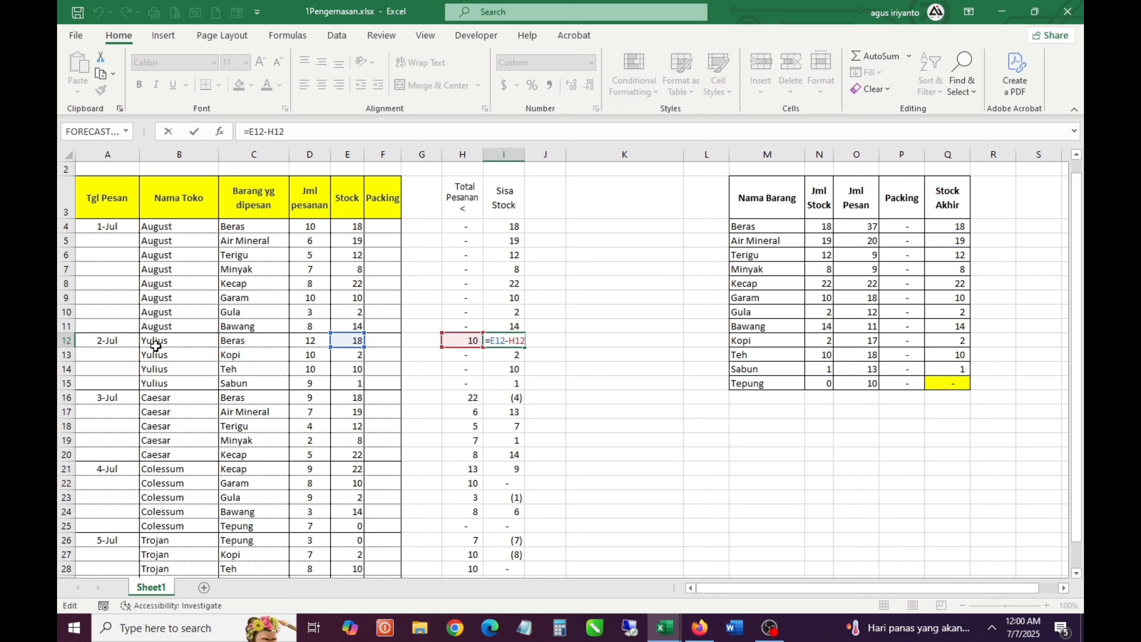
key("Return")
Examine the 3-Jul Beras remaining stock in I16 in relation to the empty Packing column
left_click(546, 199)
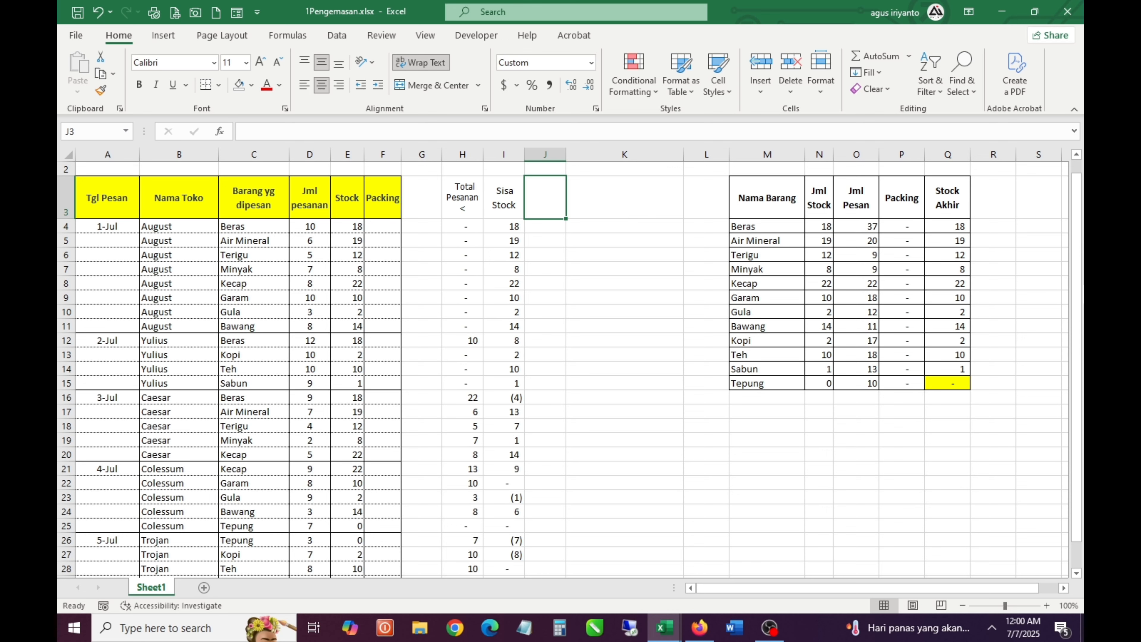
left_click(511, 398)
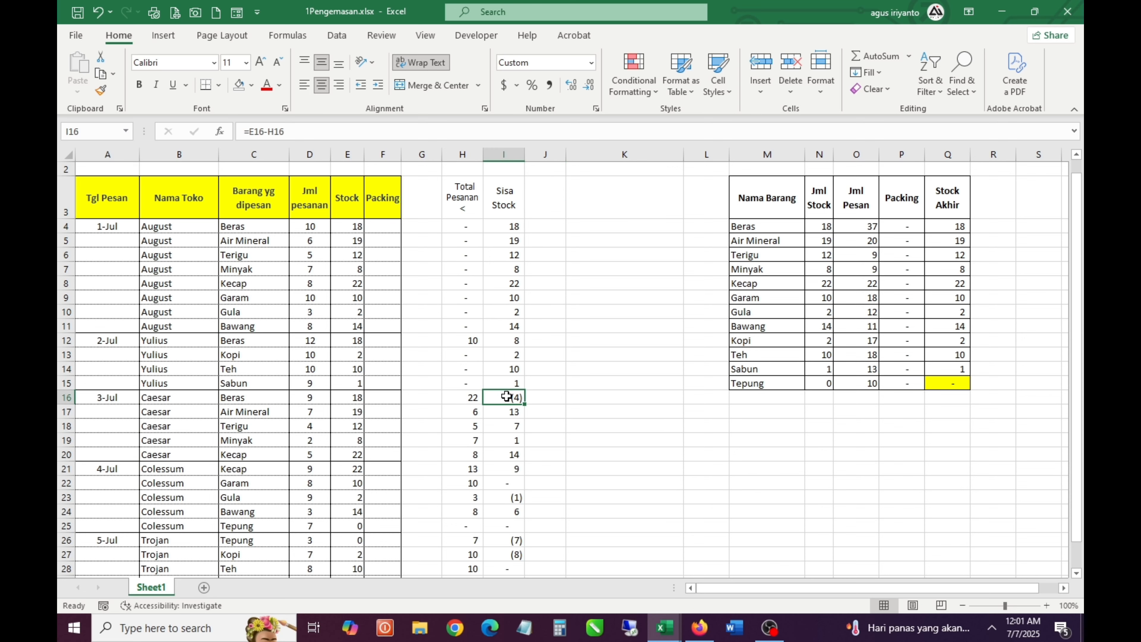
scroll(557, 406, "up", 1)
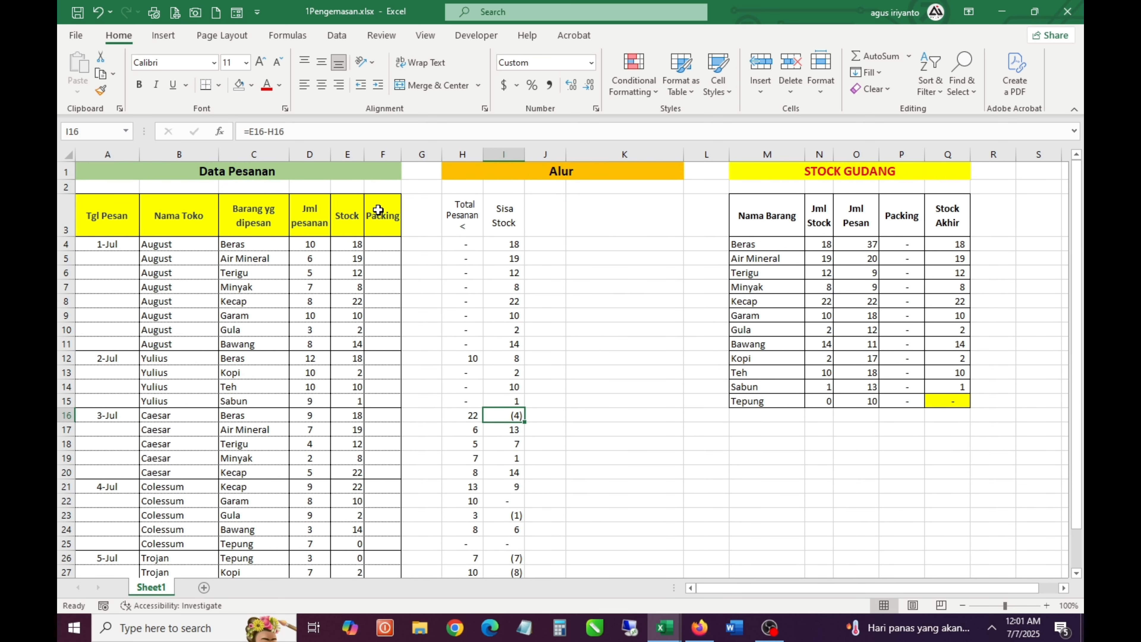
left_click_drag(378, 209, 375, 516)
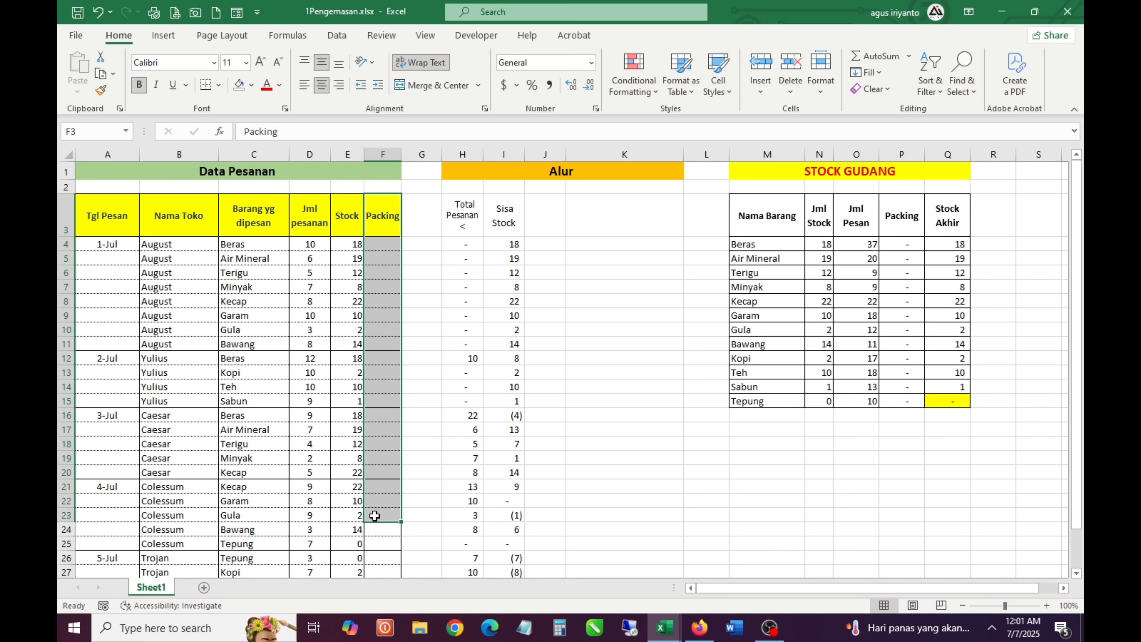
left_click(373, 302)
left_click(508, 410)
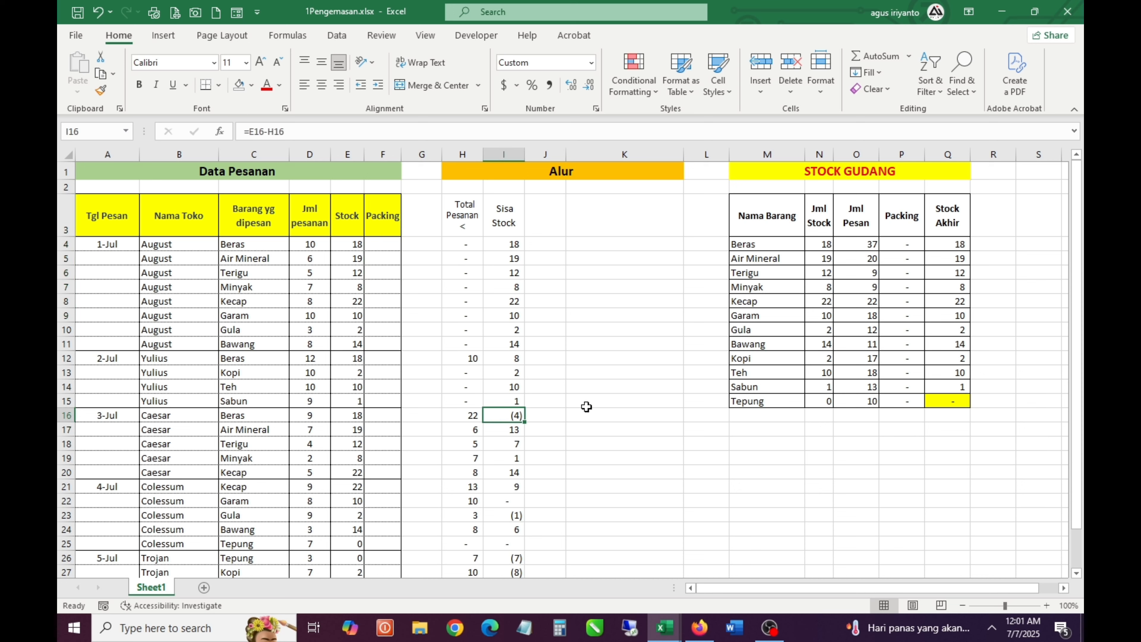
left_click(538, 415)
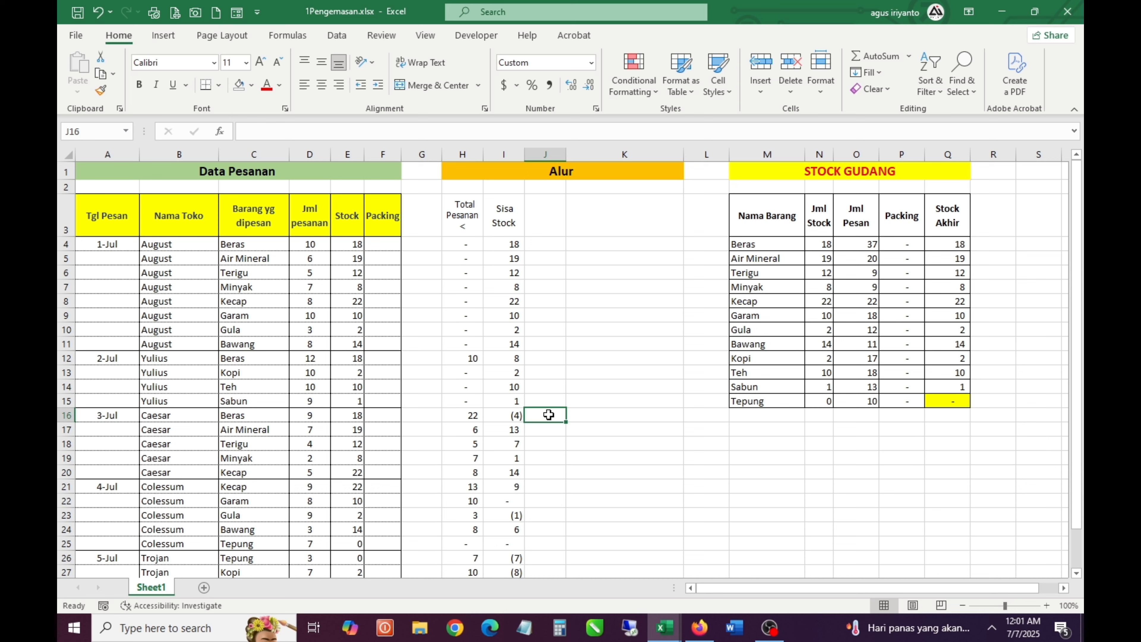
left_click(542, 225)
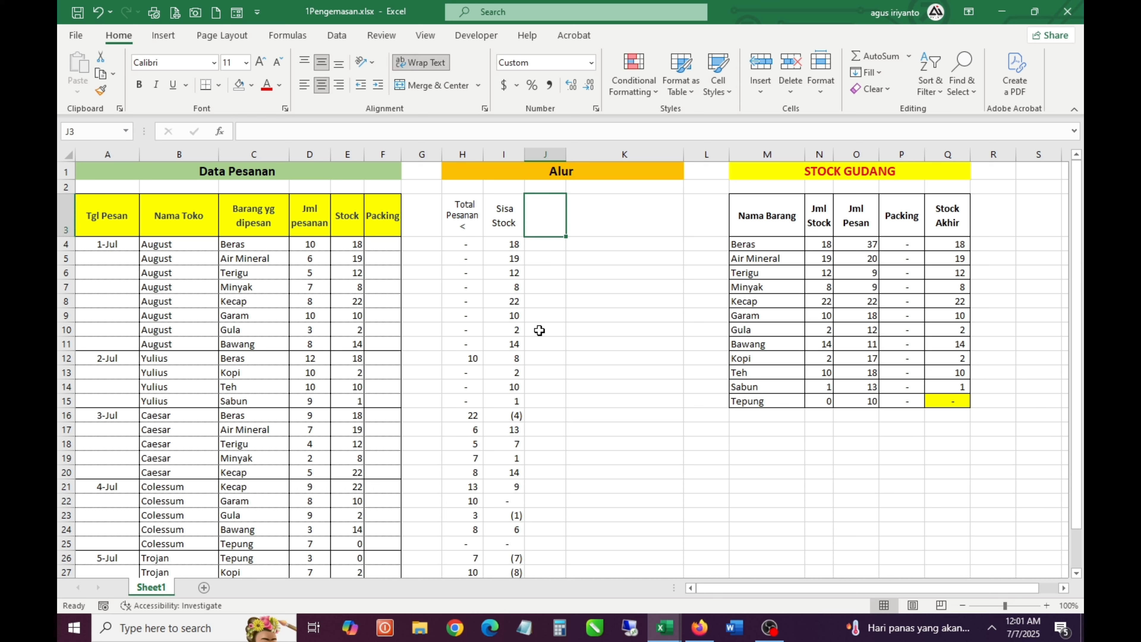
Compare the 3-Jul Beras order quantity in D16 with its remaining stock in I16
left_click(514, 414)
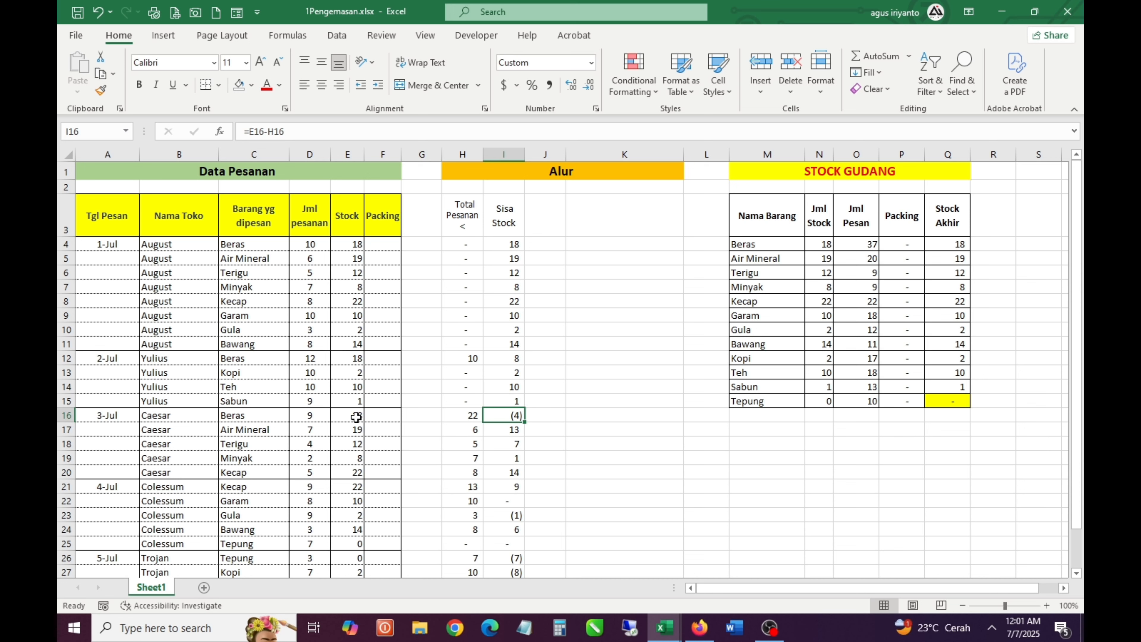
left_click(315, 419)
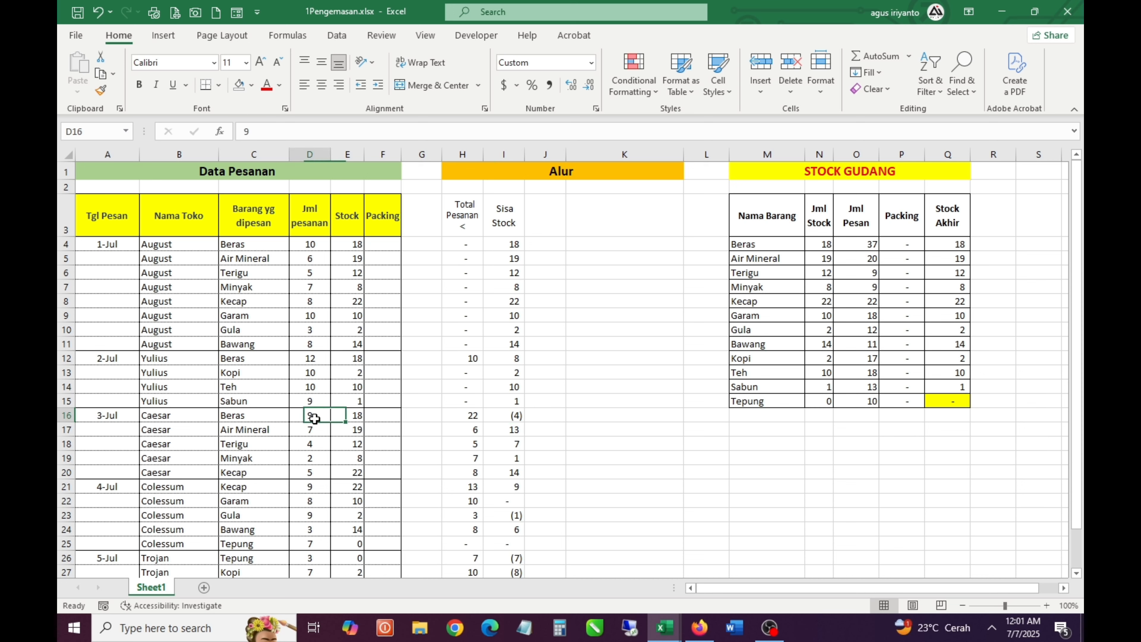
left_click(513, 420)
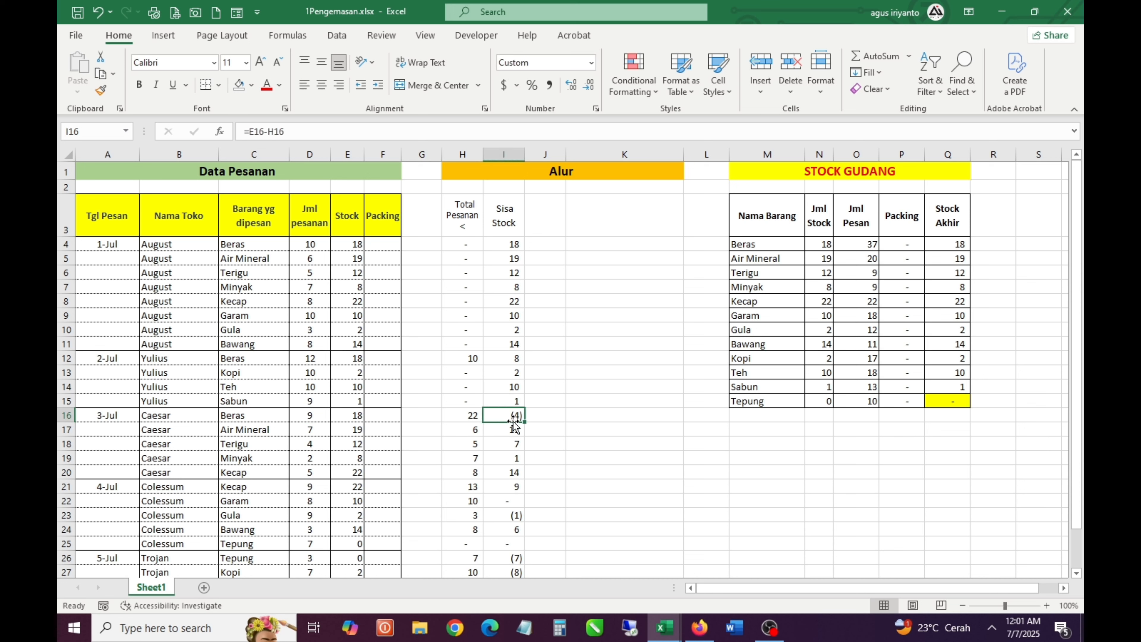
double_click(552, 415)
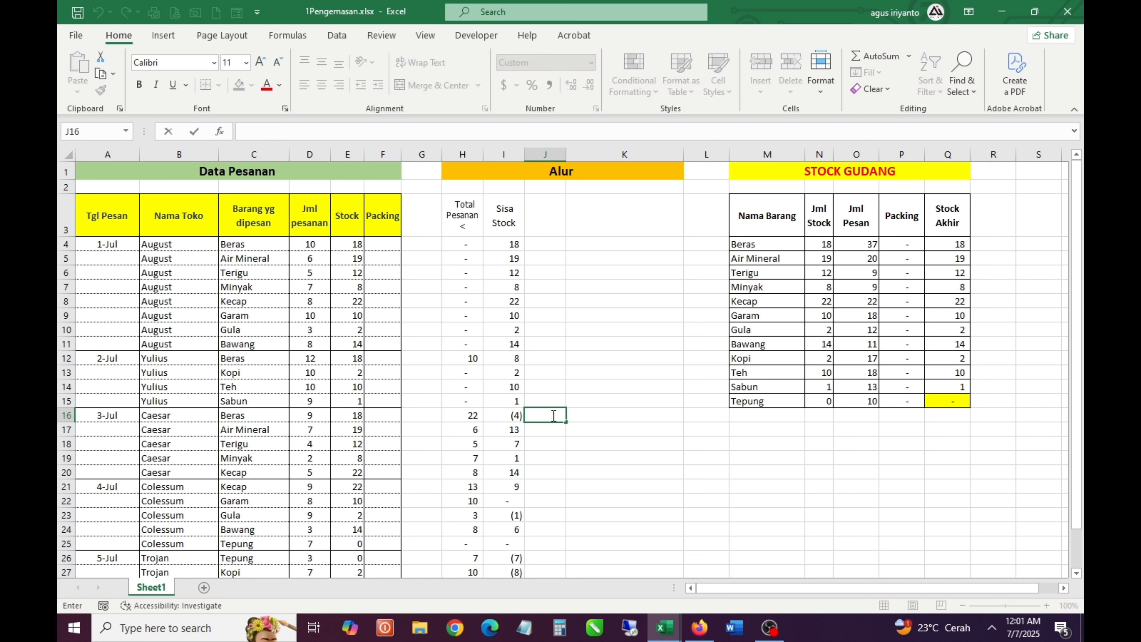
left_click(307, 414)
left_click(517, 416)
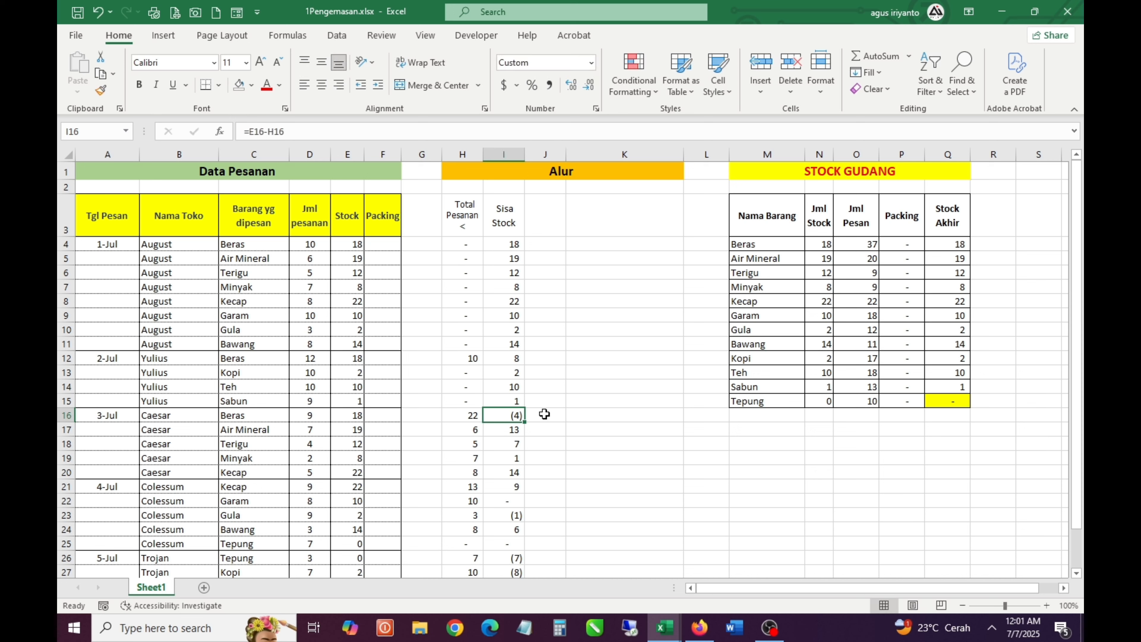
Enter the heading Pilih Ord/ Sisa in J3, beside the Sisa Stock heading
left_click(549, 230)
type("Pil")
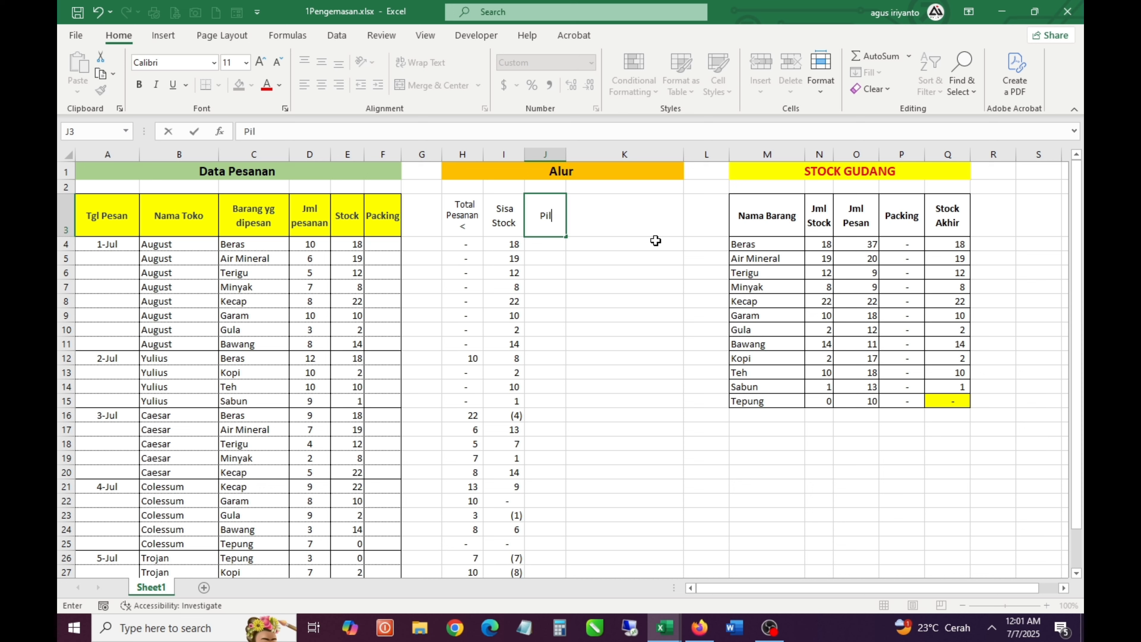
type("ih Ord/ Sisa")
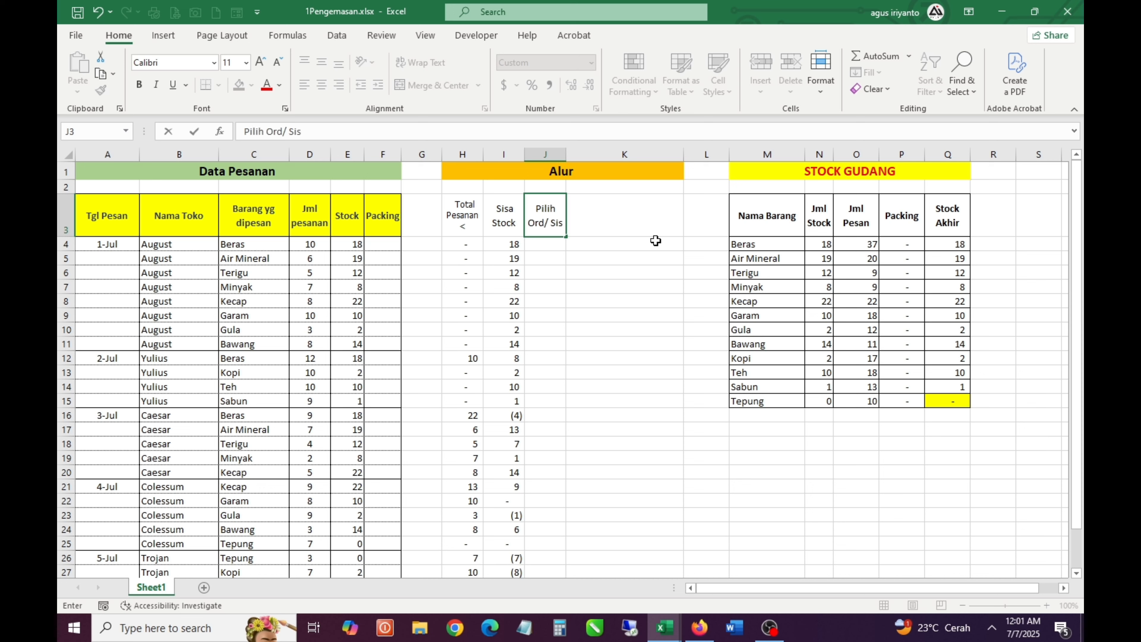
key("Return")
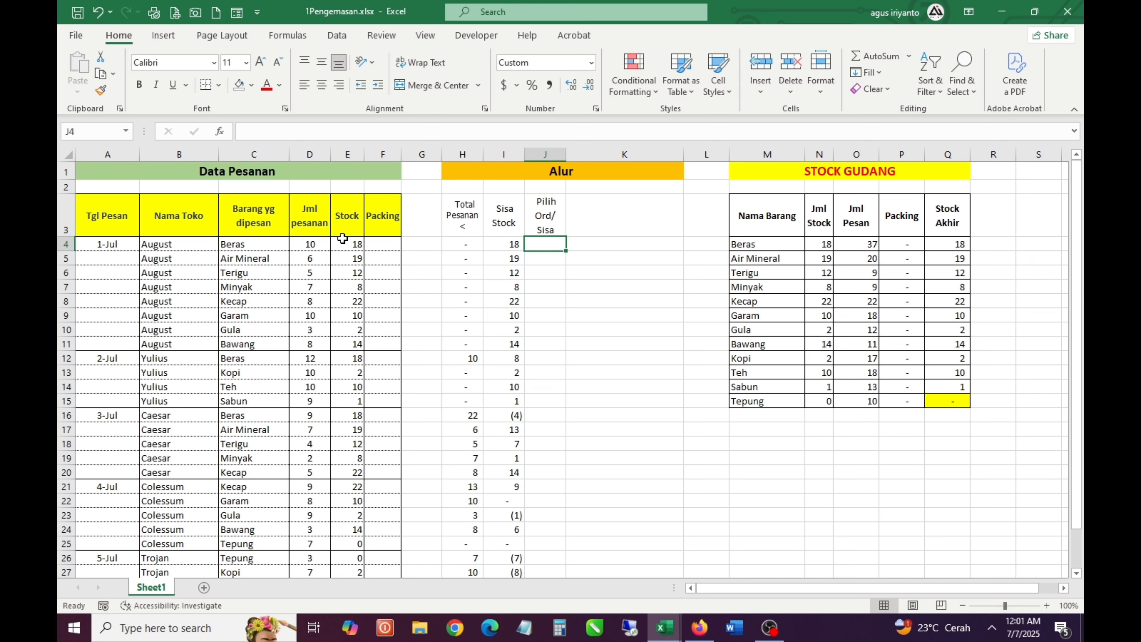
Compare the Jml pesanan quantities with the Sisa Stock values, including the 4-Jul Garam order in row 22
left_click_drag(310, 244, 310, 317)
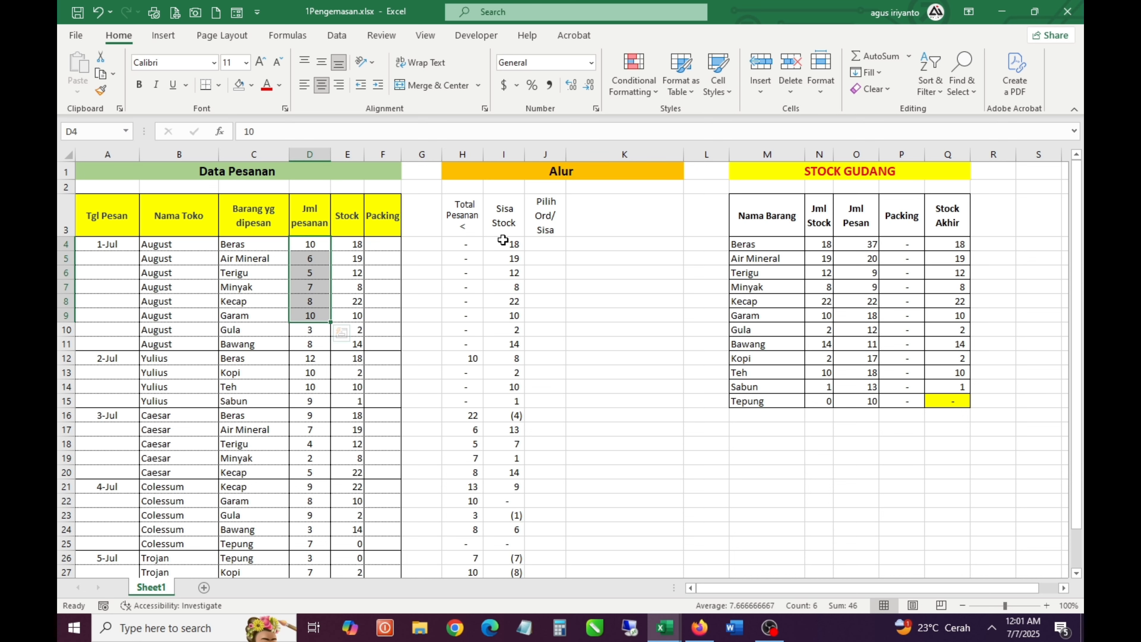
left_click_drag(504, 244, 512, 330)
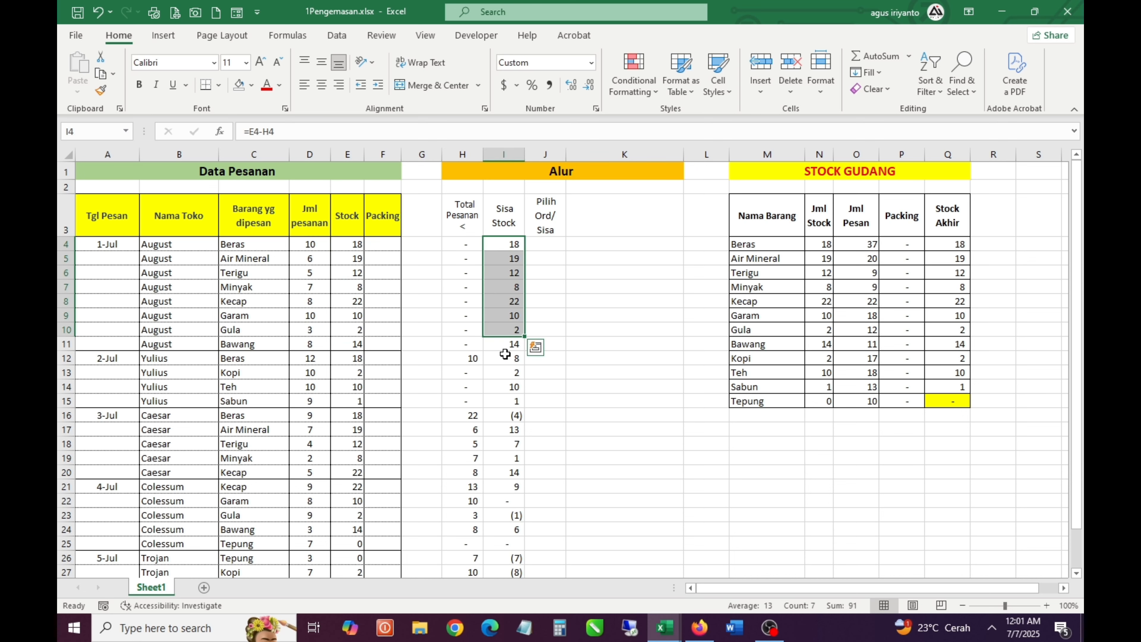
scroll(505, 354, "down", 1)
left_click(507, 425)
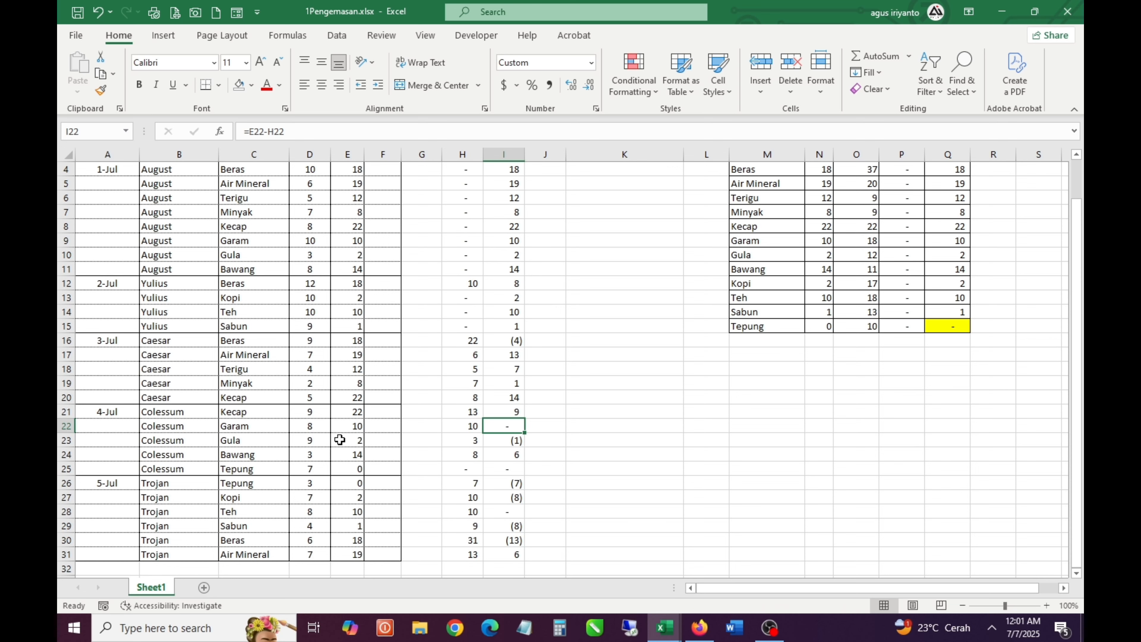
left_click(313, 427)
scroll(431, 429, "up", 1)
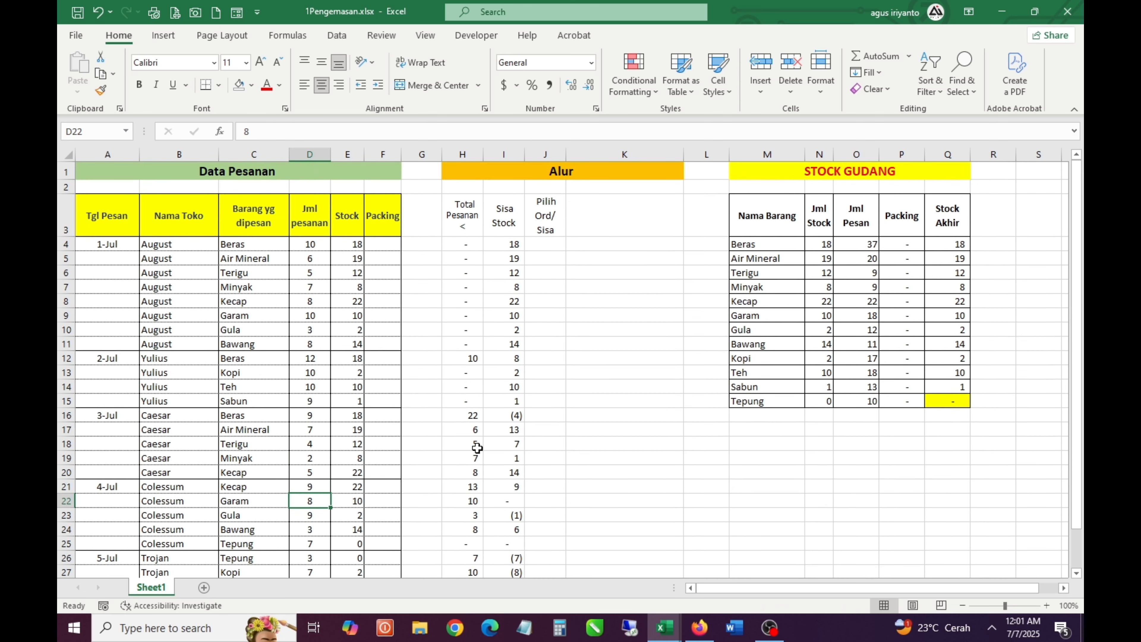
left_click(515, 502)
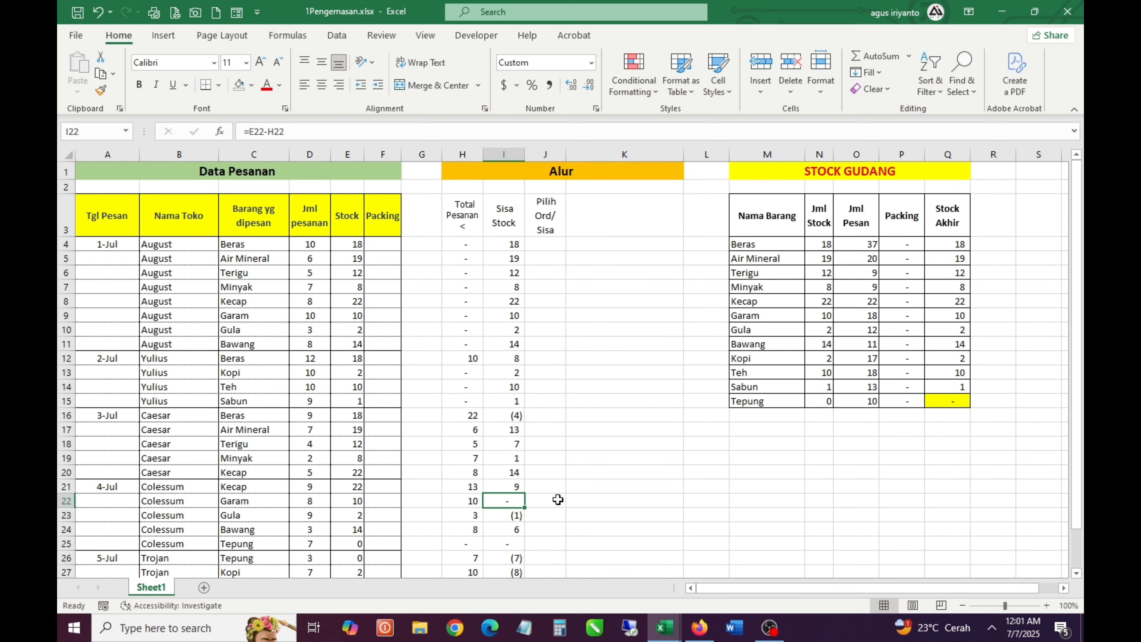
left_click(542, 500)
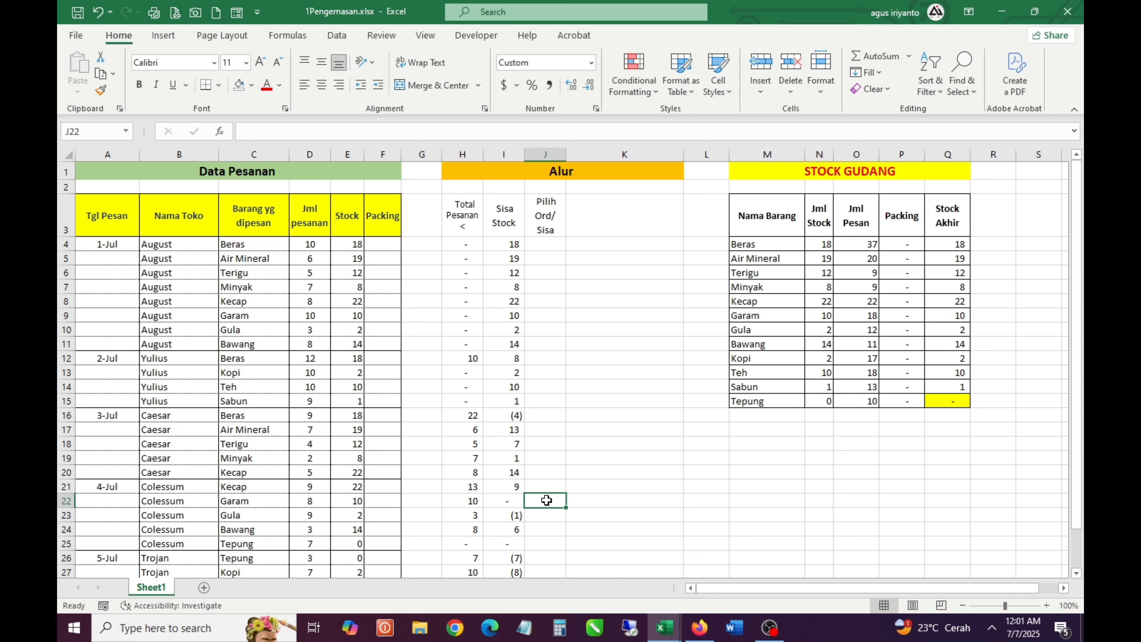
Check the 4-Jul Garam order quantity in D22 against its Sisa Stock value in I22
left_click(513, 503)
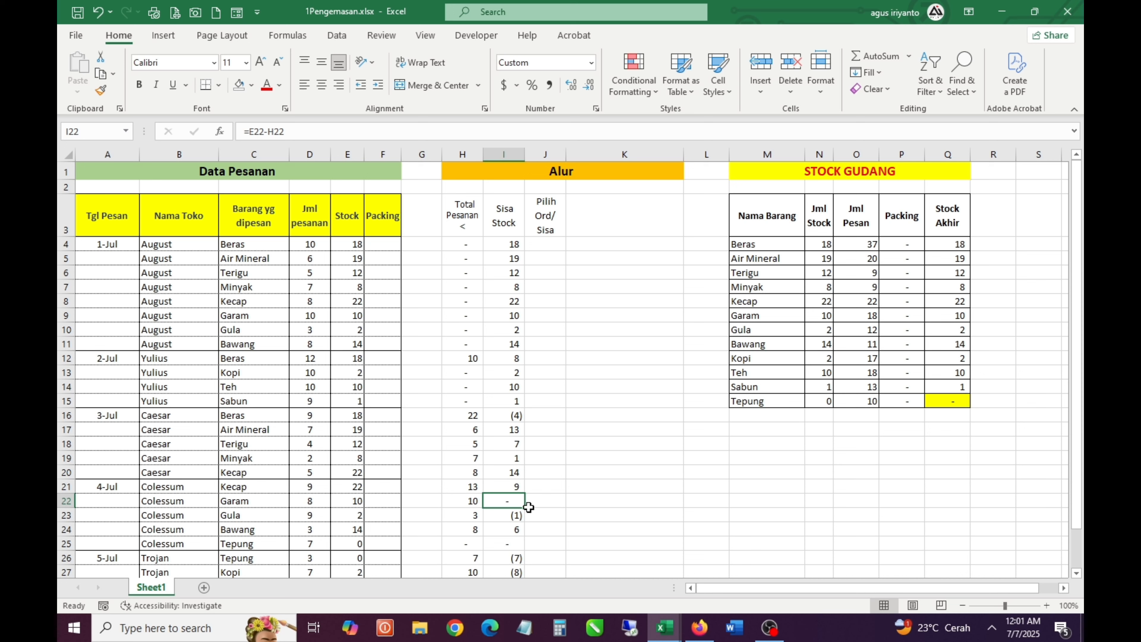
left_click(322, 501)
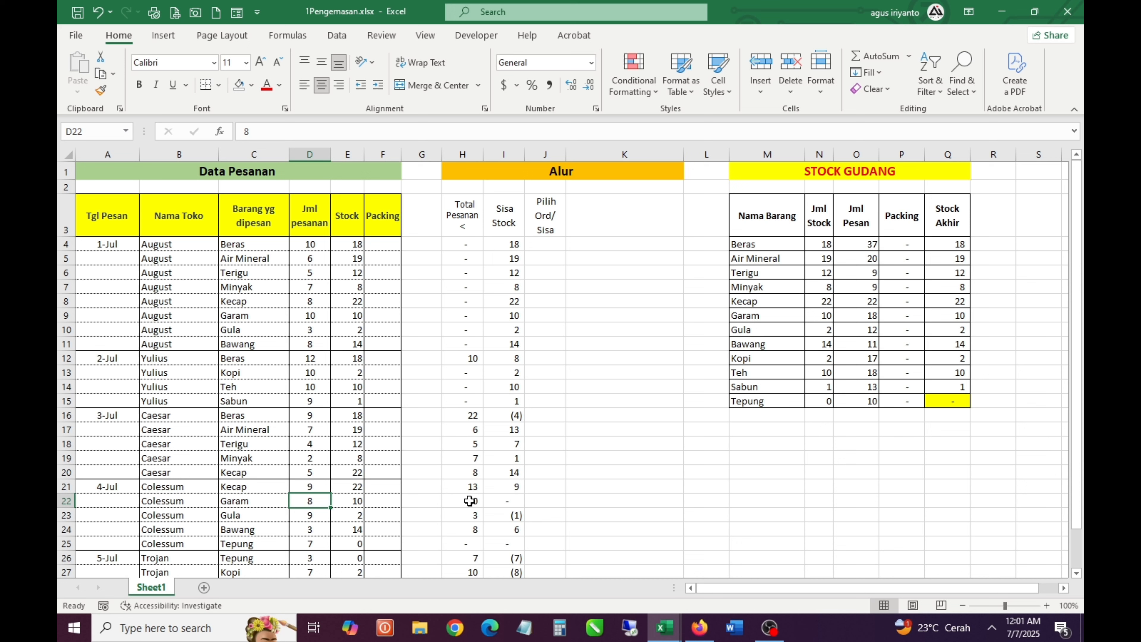
left_click(508, 503)
left_click(558, 506)
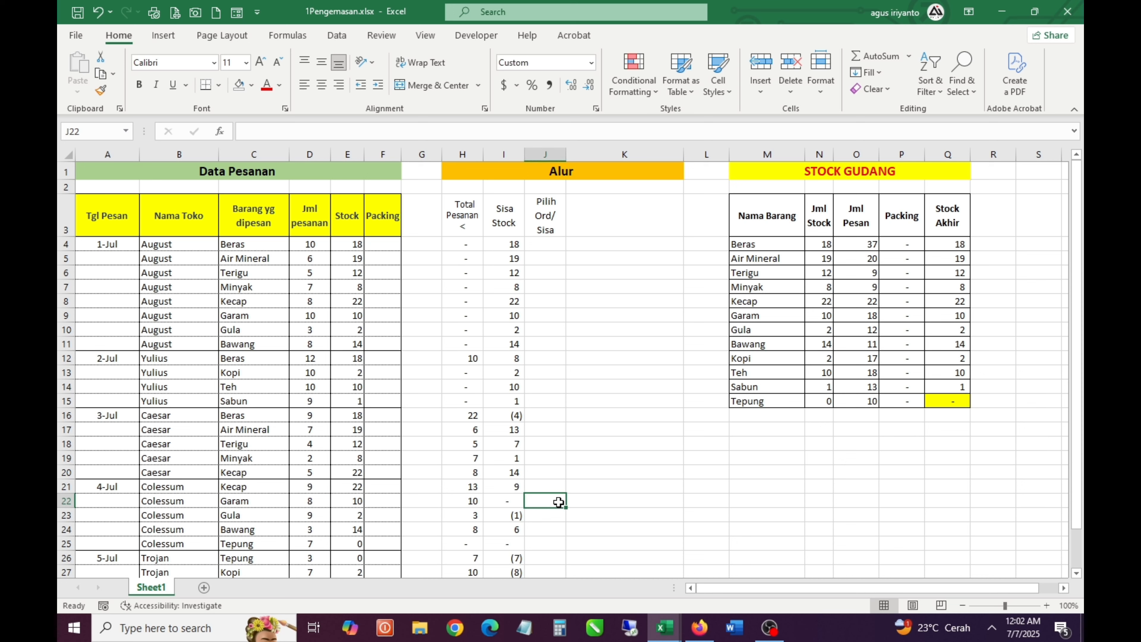
Enter the formula =MIN(D4,I4) in J4 to pick the smaller of the order quantity and remaining stock
left_click(551, 248)
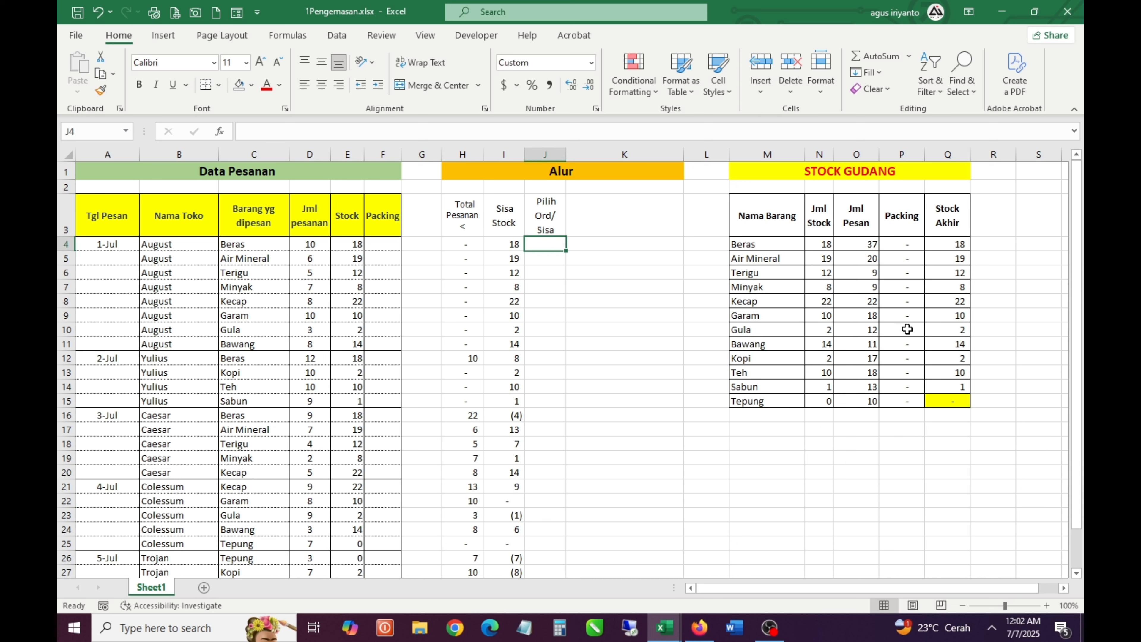
type("=")
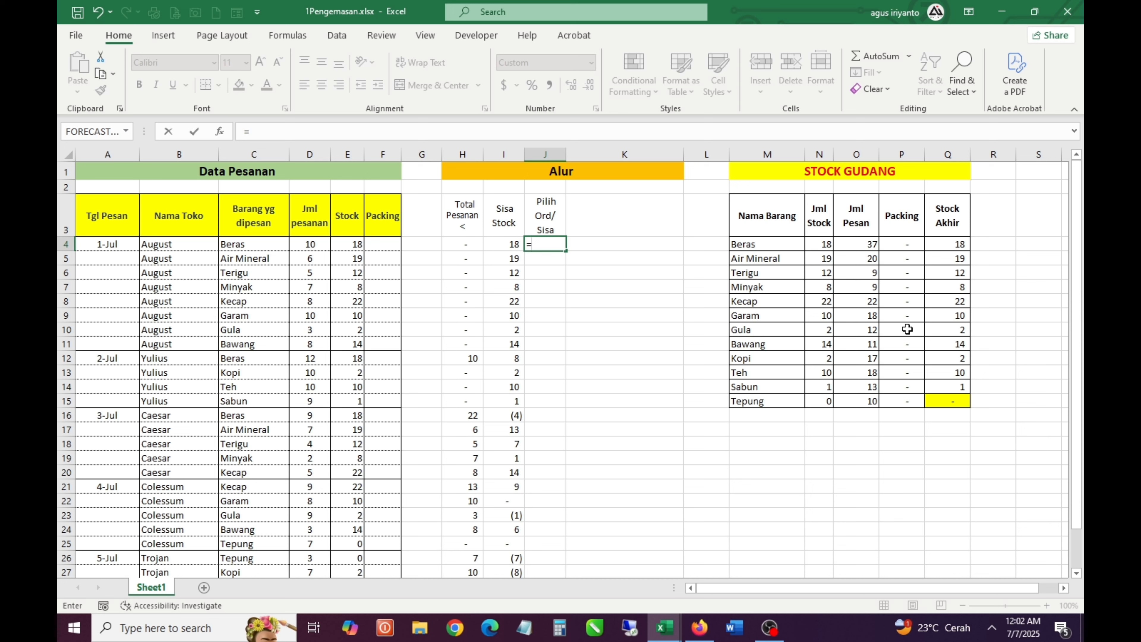
type("mi")
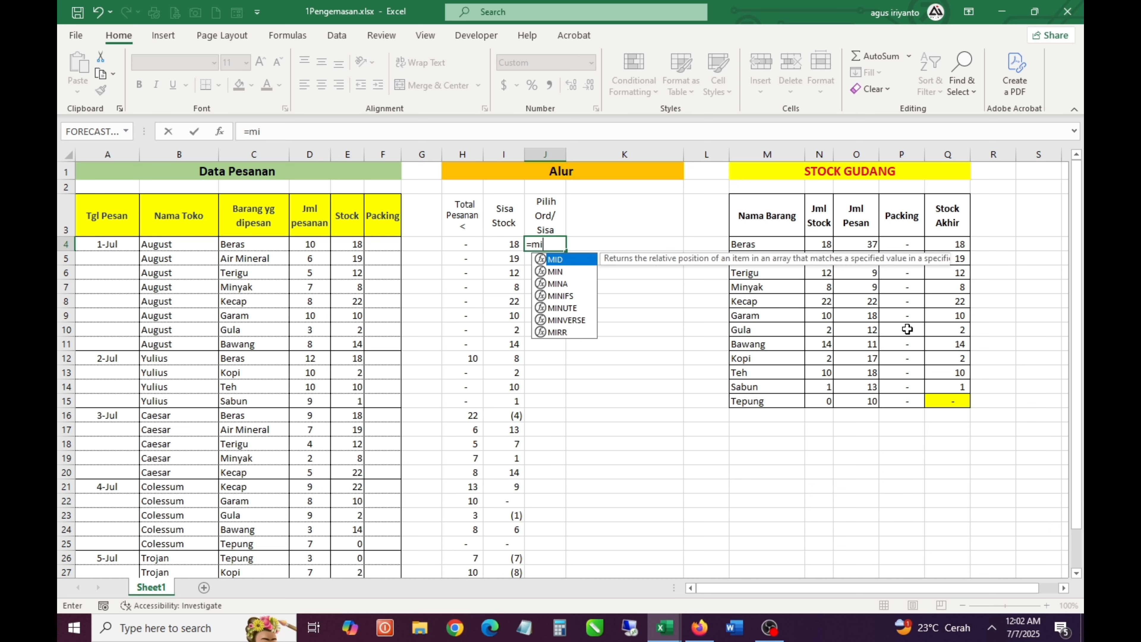
key("Tab")
key("BackSpace")
key("BackSpace")
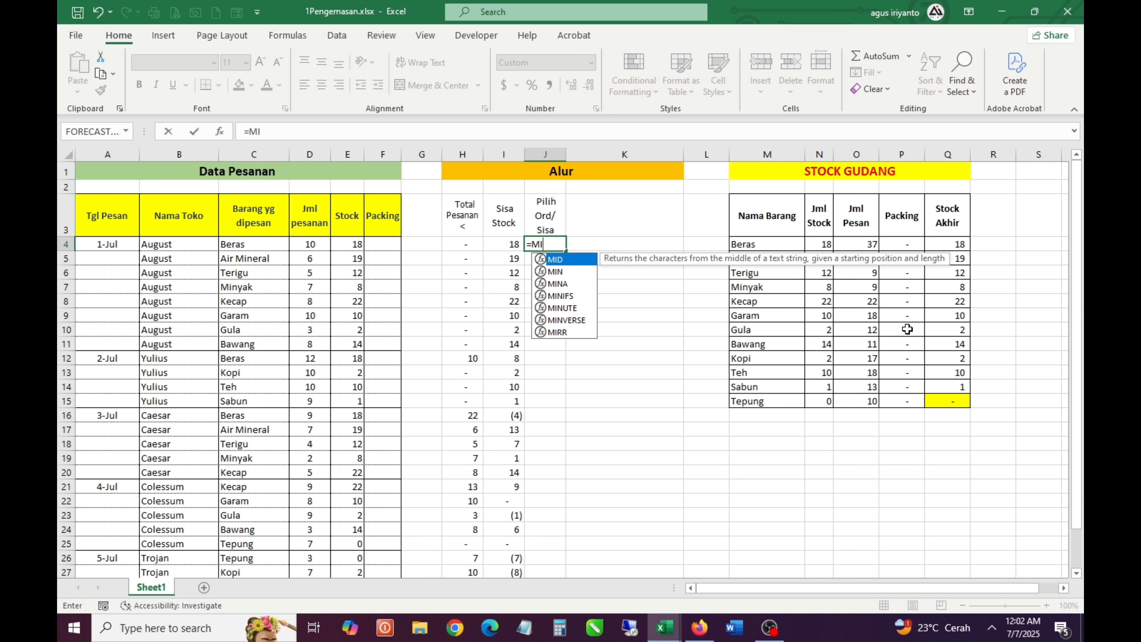
type("n")
key("Tab")
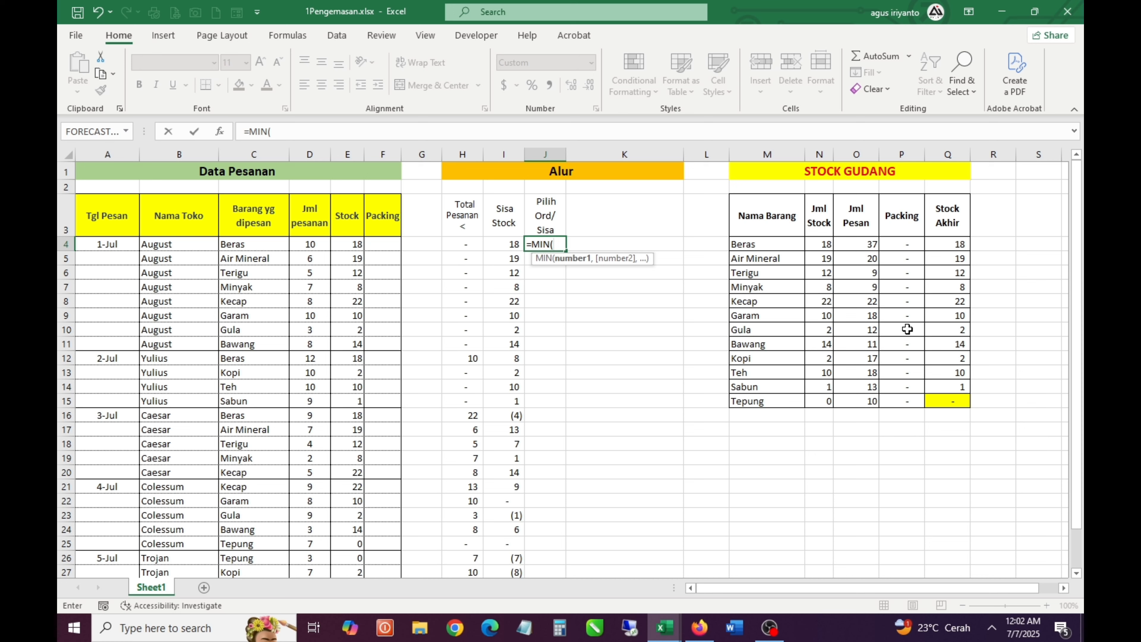
key("Left")
key("Left")
key("Left")
key("Left")
key("Left")
key("Left")
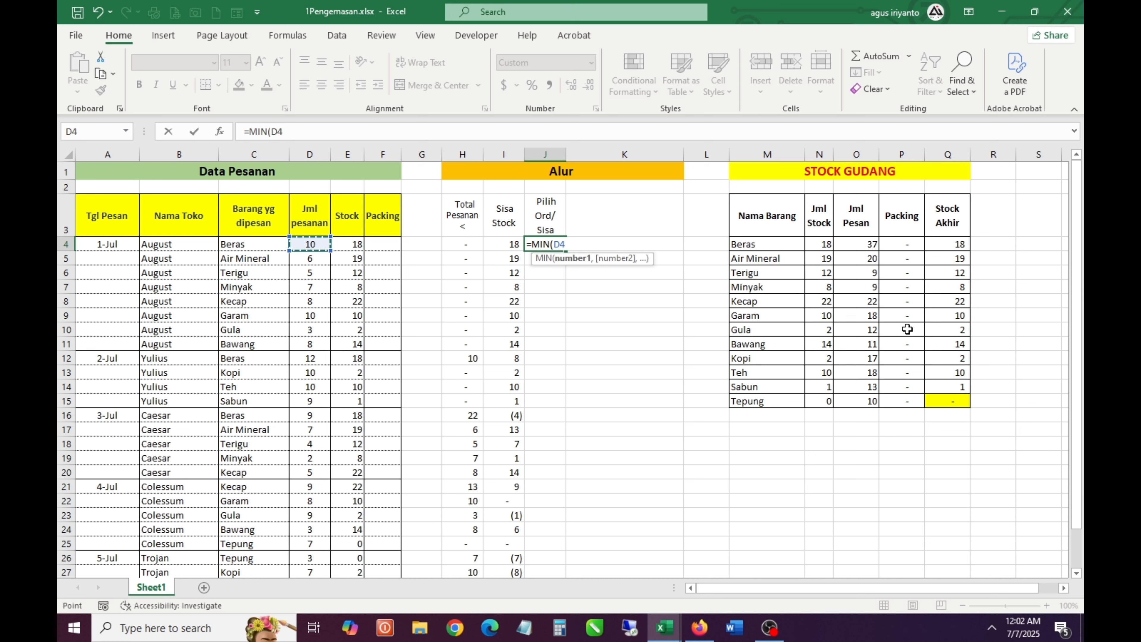
type(",")
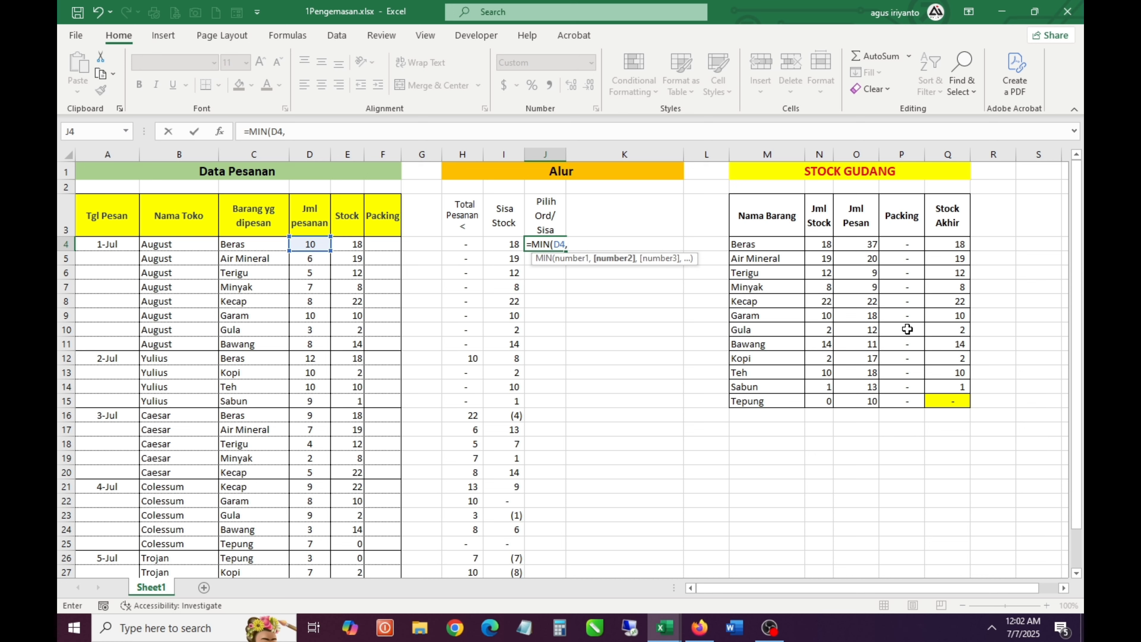
key("Left")
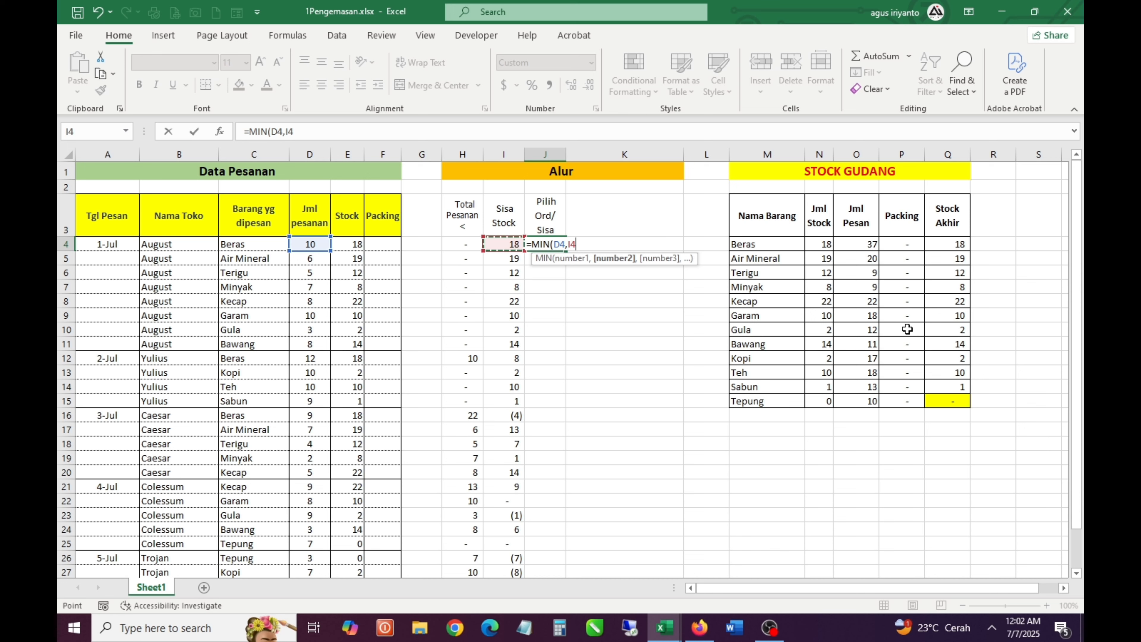
key("Return")
Fill the J4 MIN formula down the Pilih Ord/ Sisa column through J31
key("Up")
key("ctrl+c")
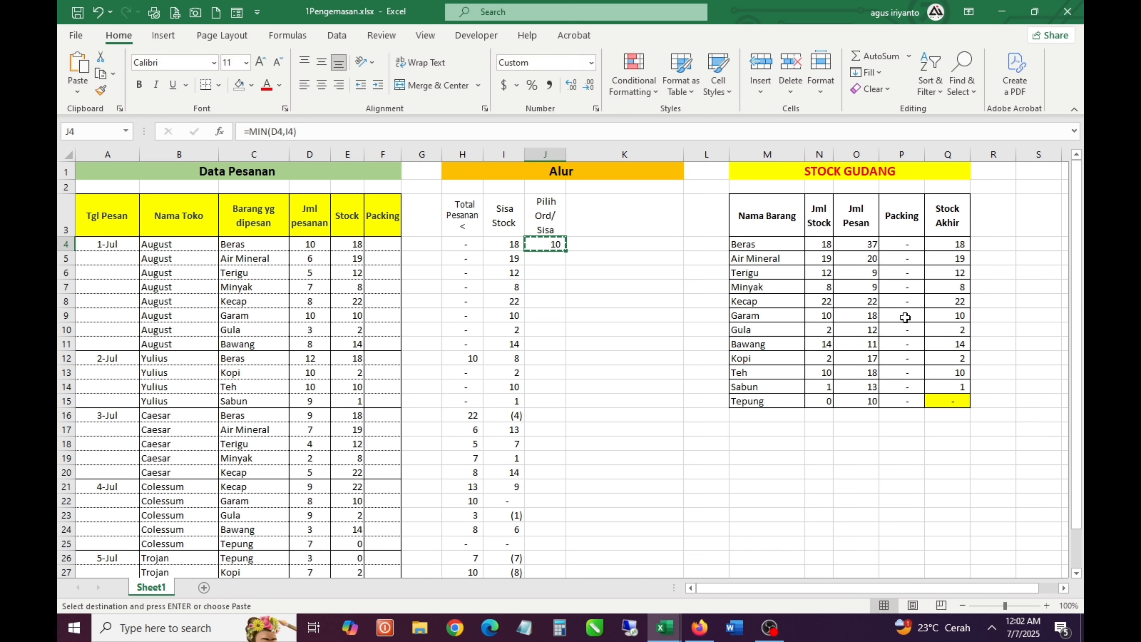
left_click(511, 244)
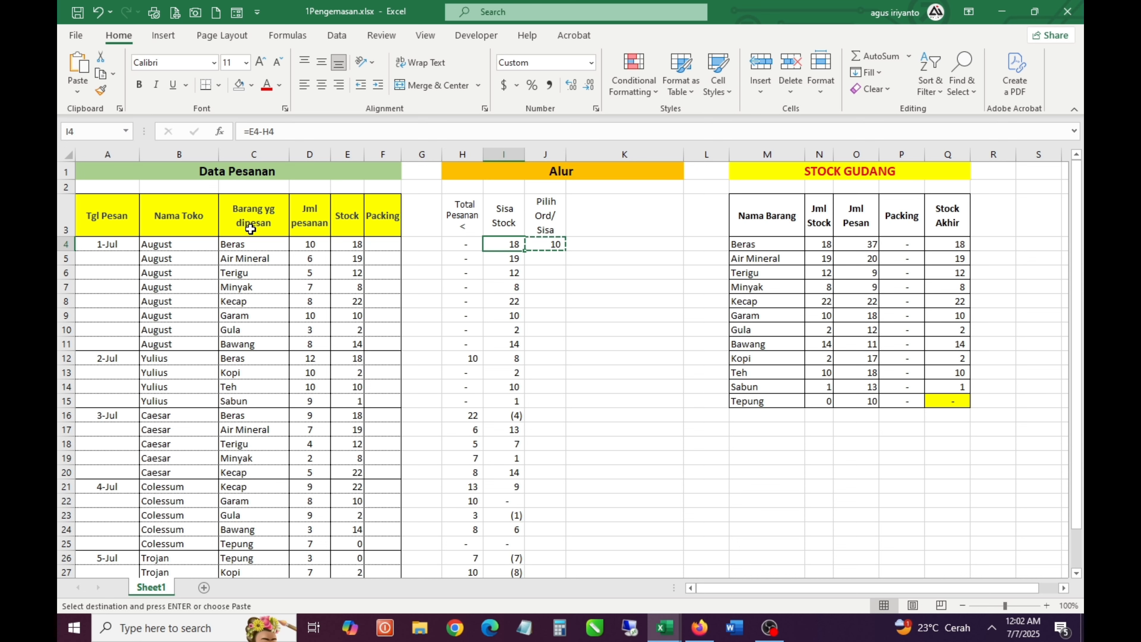
left_click(309, 243)
left_click(559, 245)
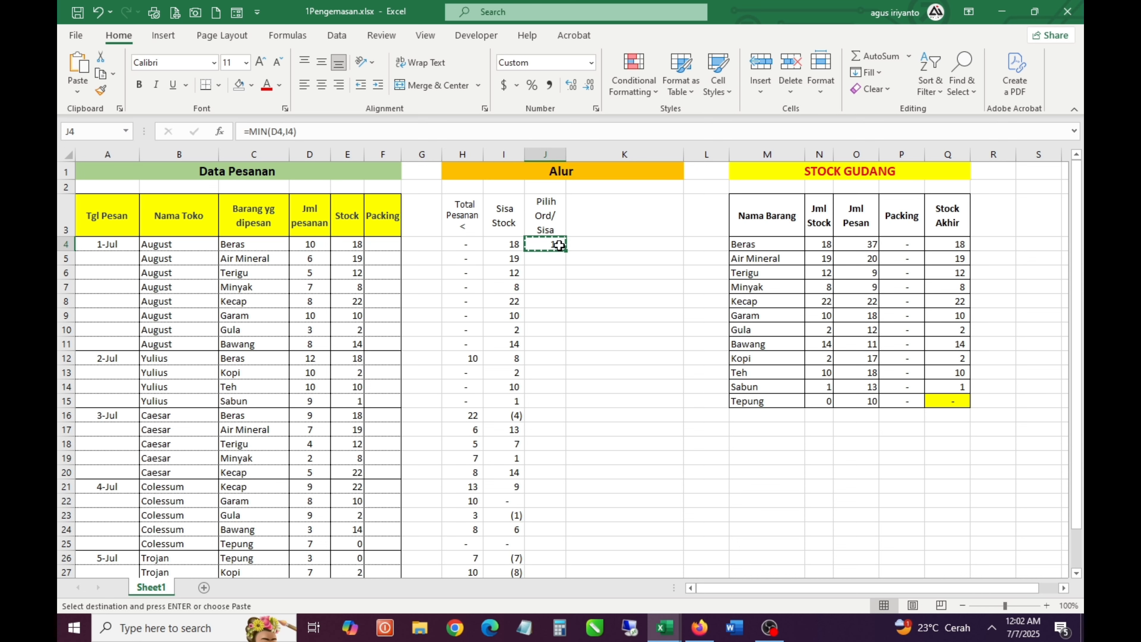
left_click_drag(567, 254, 555, 567)
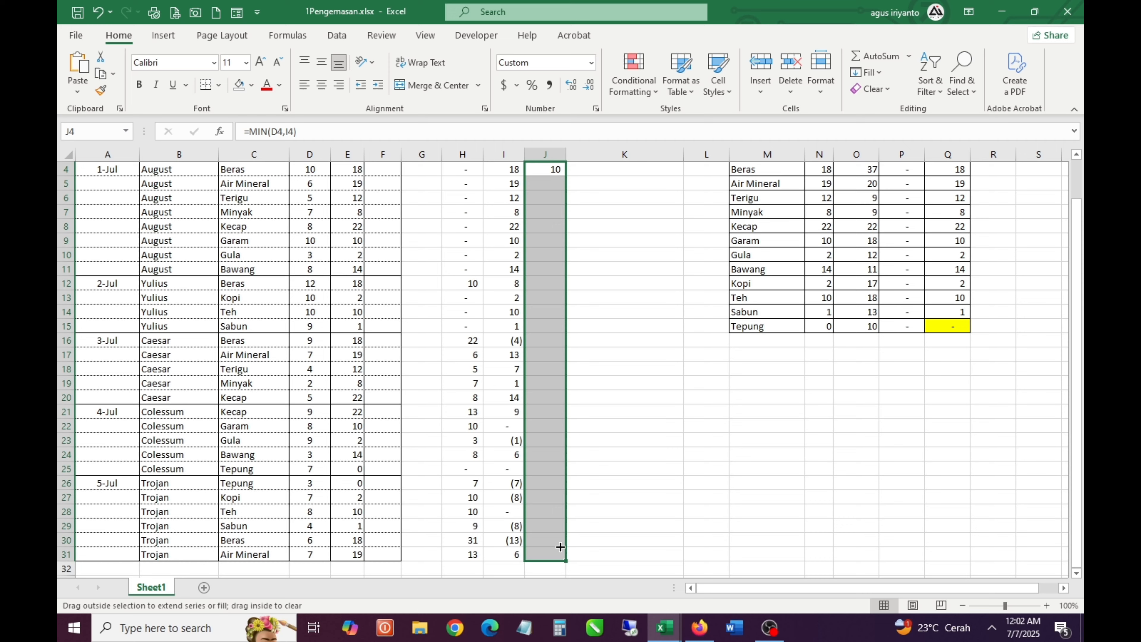
scroll(560, 408, "up", 1)
Check the Pilih Ord/ Sisa results for 3-Jul Beras in J16 and 4-Jul Garam in J22 against their inputs
left_click(548, 418)
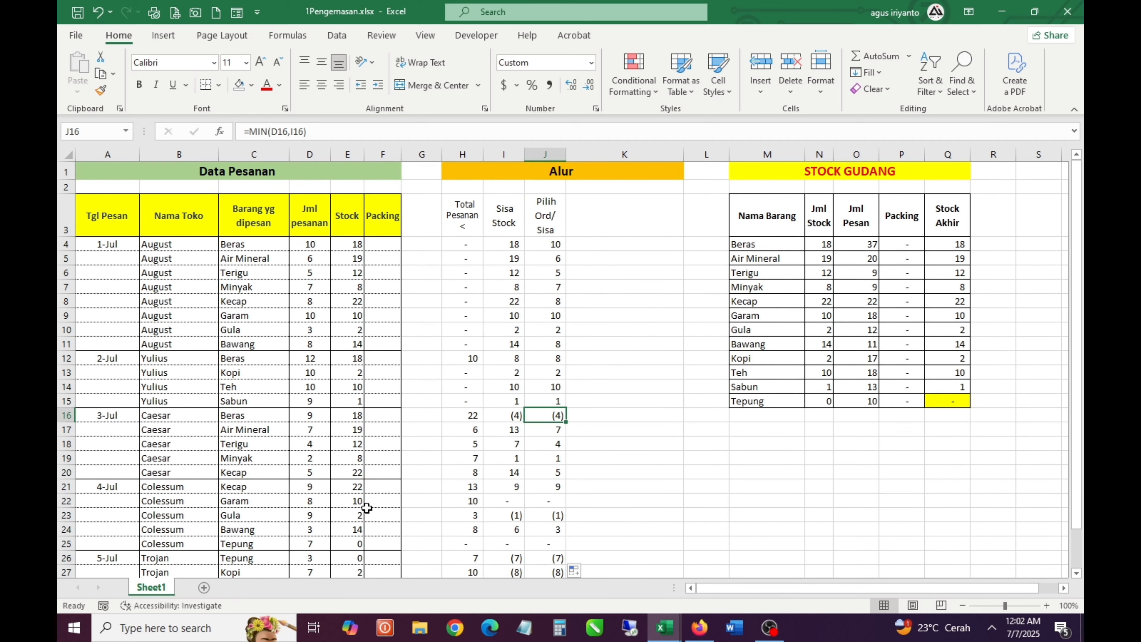
left_click(309, 502)
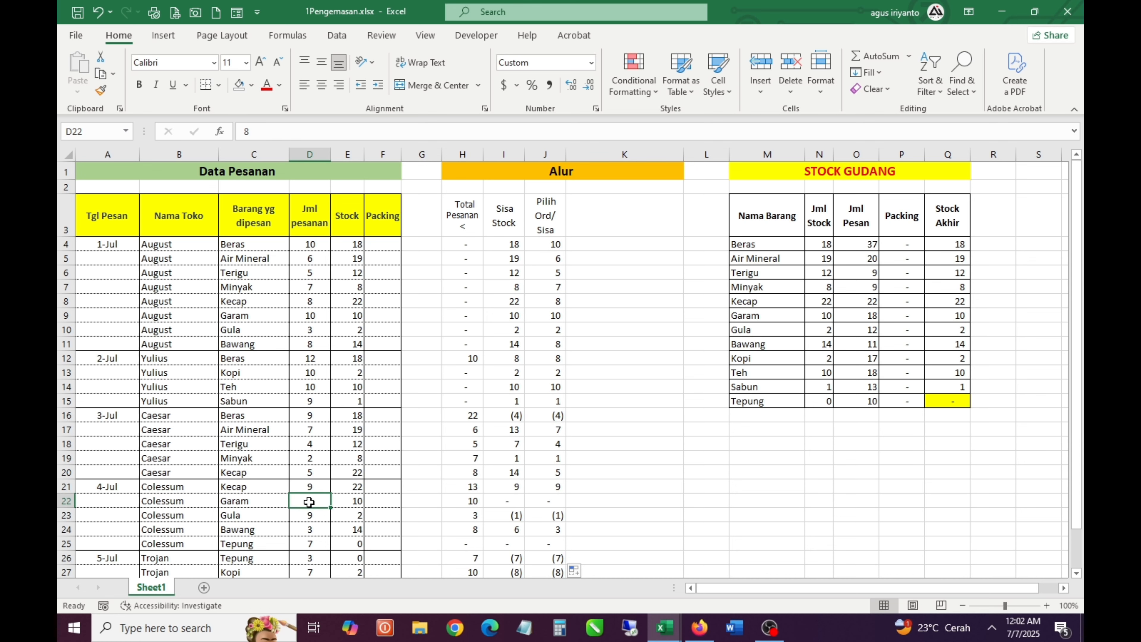
left_click(516, 503)
left_click(558, 504)
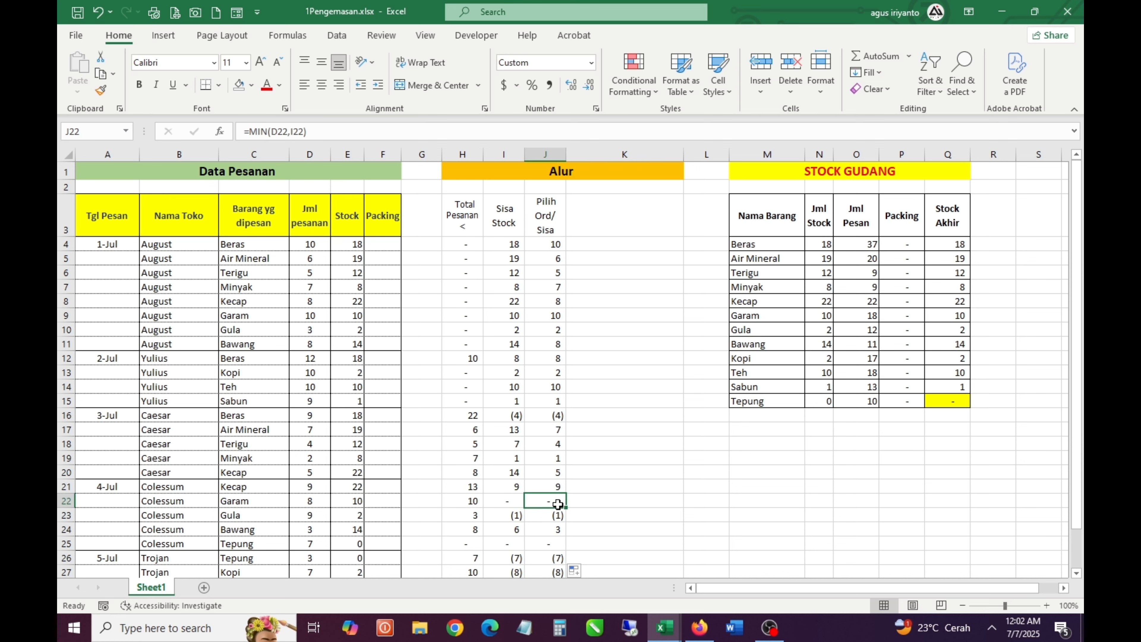
scroll(557, 505, "down", 2)
scroll(557, 502, "up", 2)
Examine the 3-Jul Beras result in J16 in relation to the empty Packing column and the blank cell K16
left_click(557, 418)
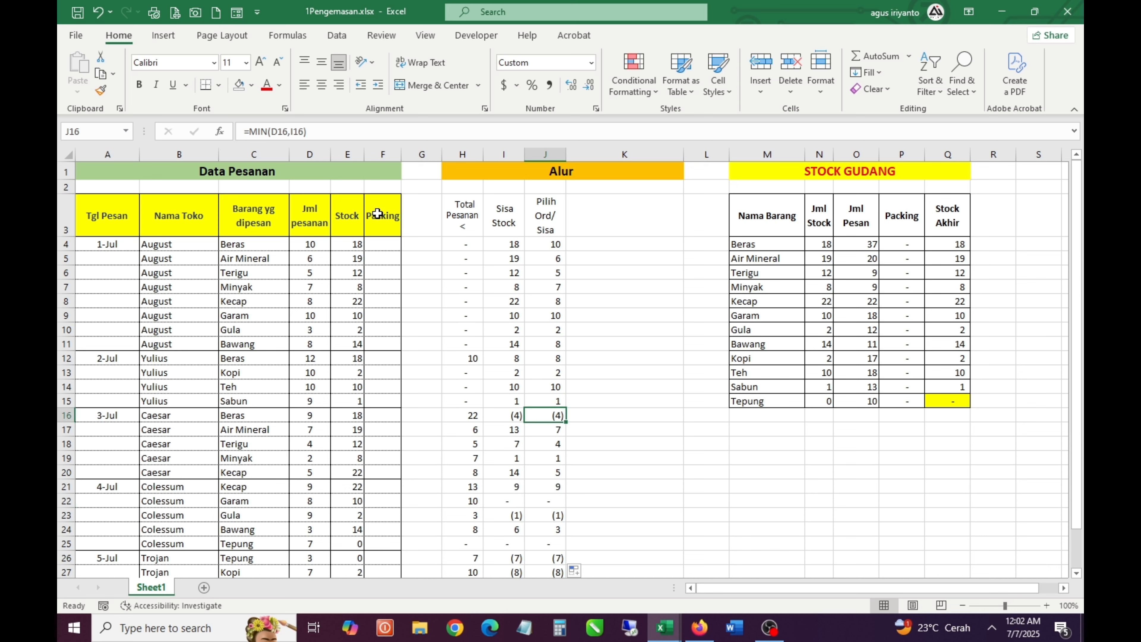
left_click_drag(378, 213, 426, 429)
left_click_drag(382, 373, 424, 387)
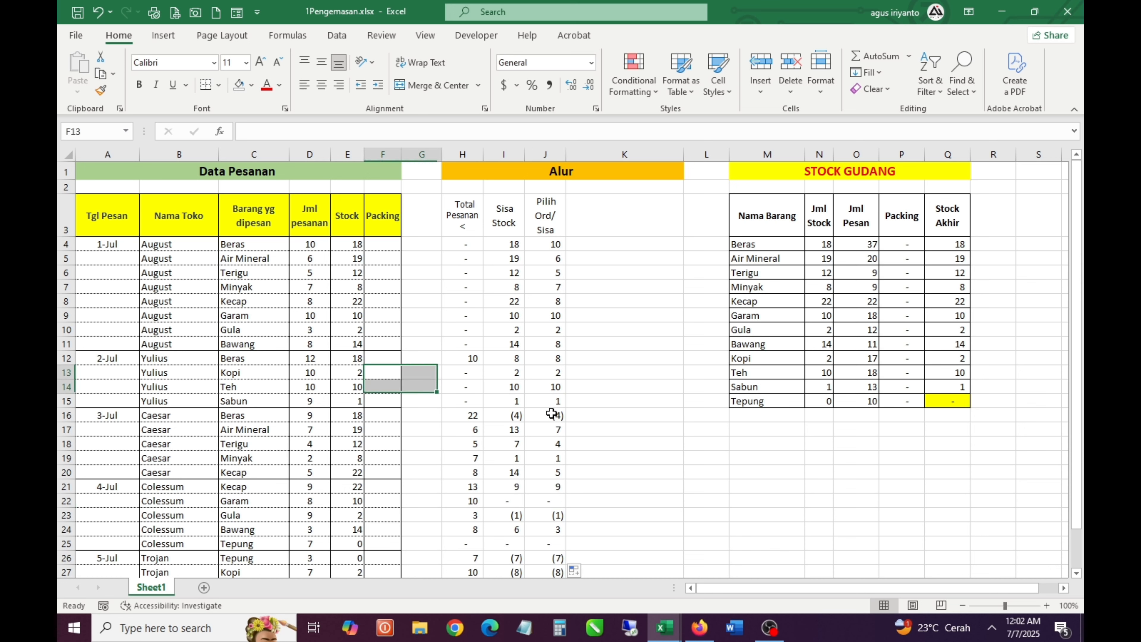
left_click(560, 415)
left_click(602, 222)
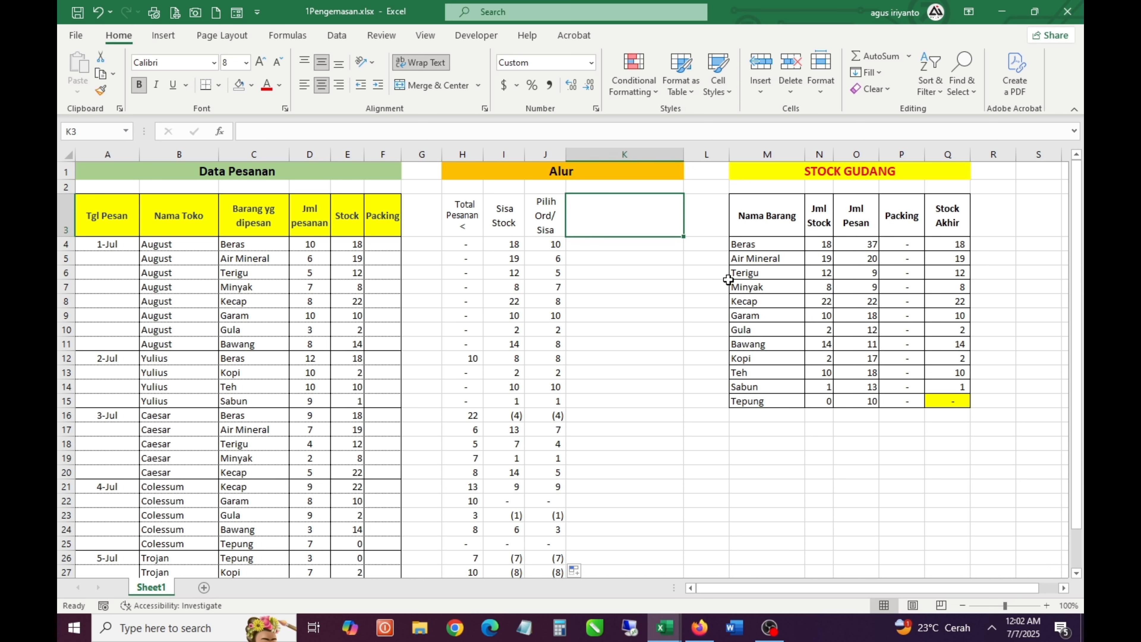
left_click(557, 415)
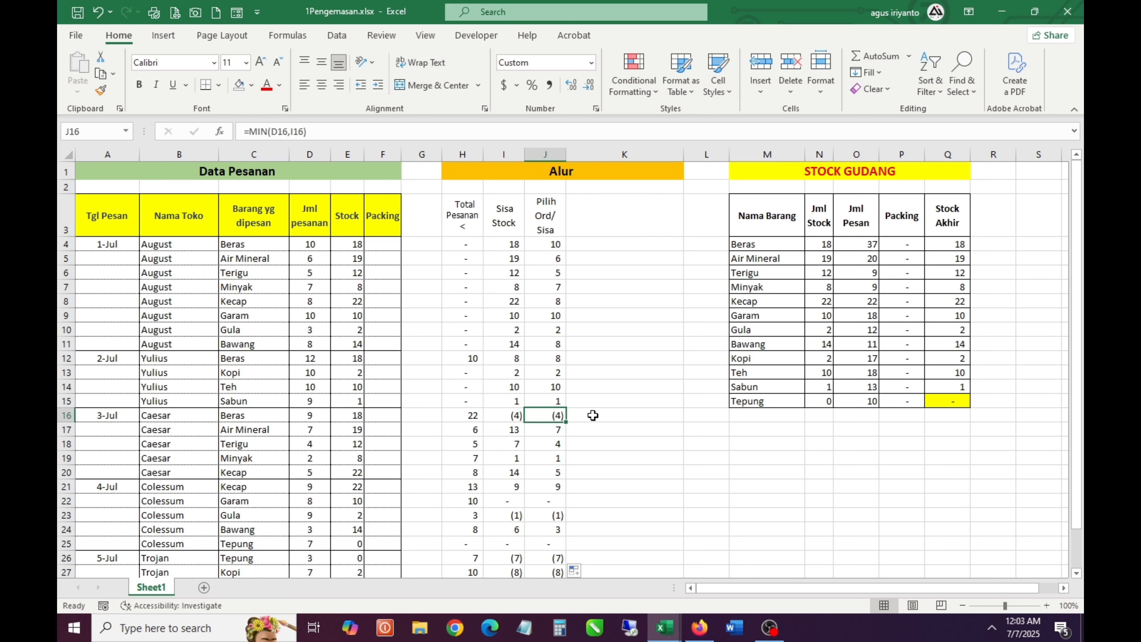
left_click(593, 415)
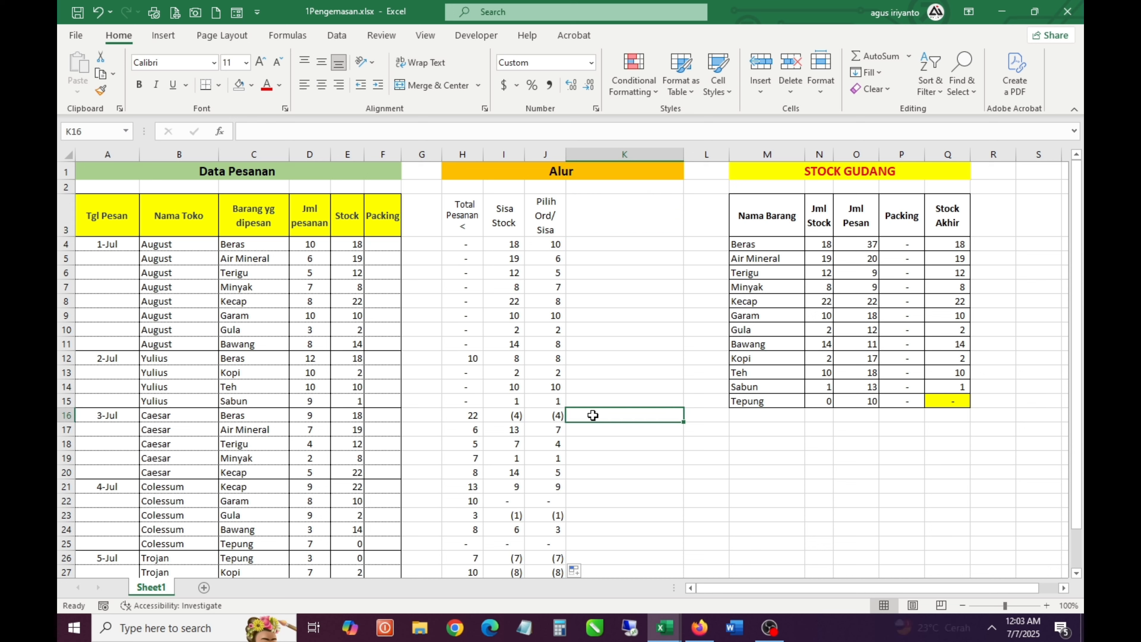
key("Left")
left_click(594, 415)
key("Left")
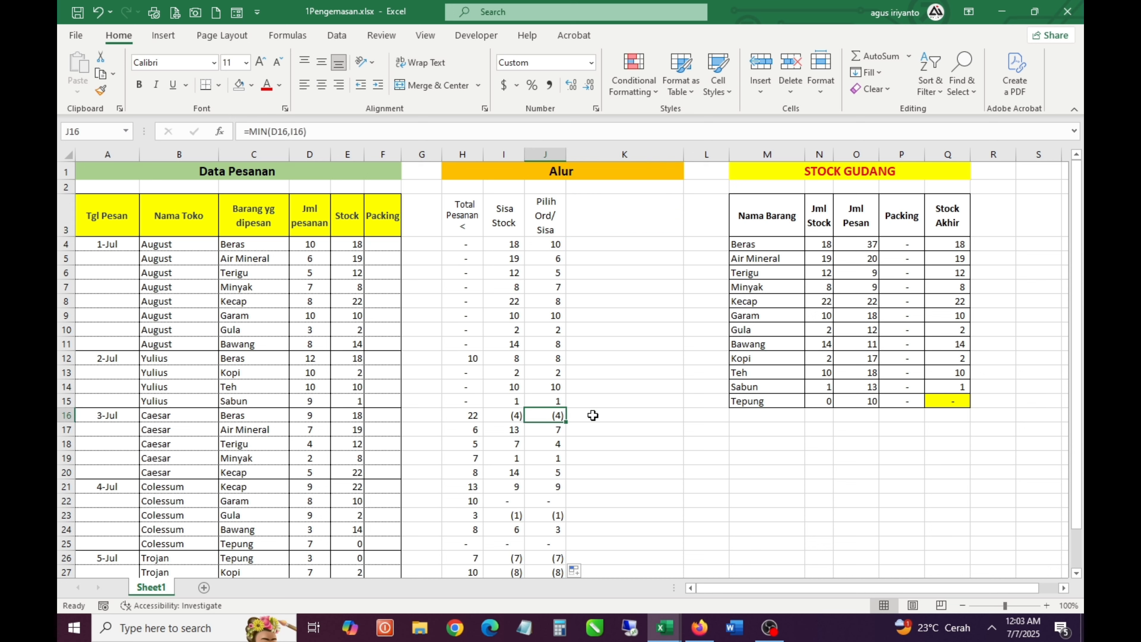
left_click(593, 415)
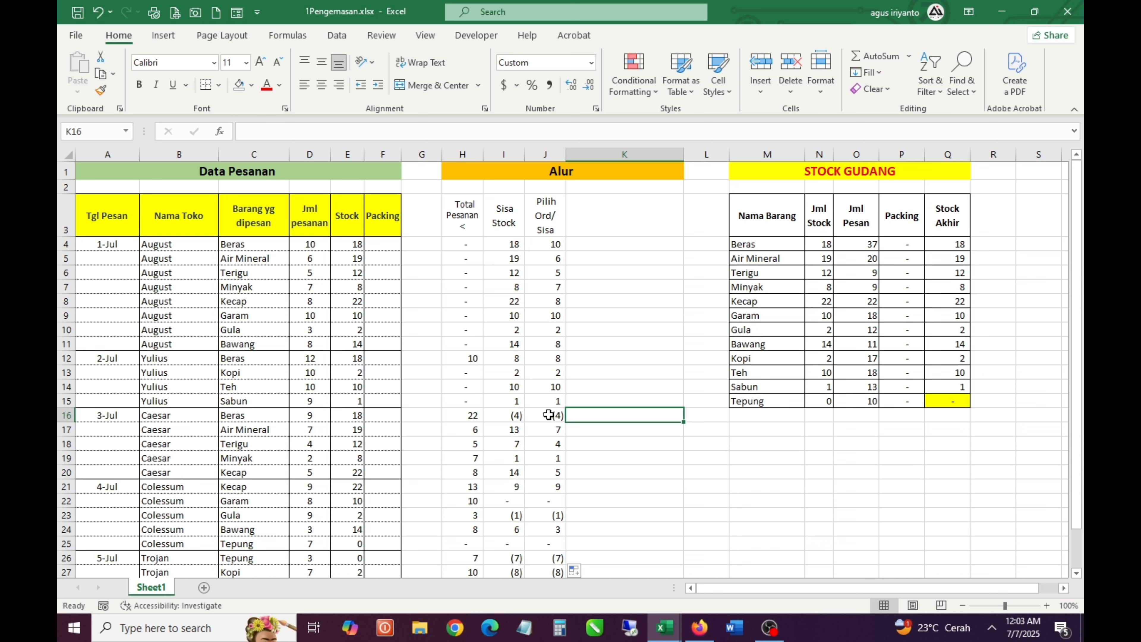
left_click(510, 413)
left_click(598, 409)
Enter the heading sisa/ Pack in K3, beside the Pilih Ord/ Sisa heading
left_click(614, 245)
key("Up")
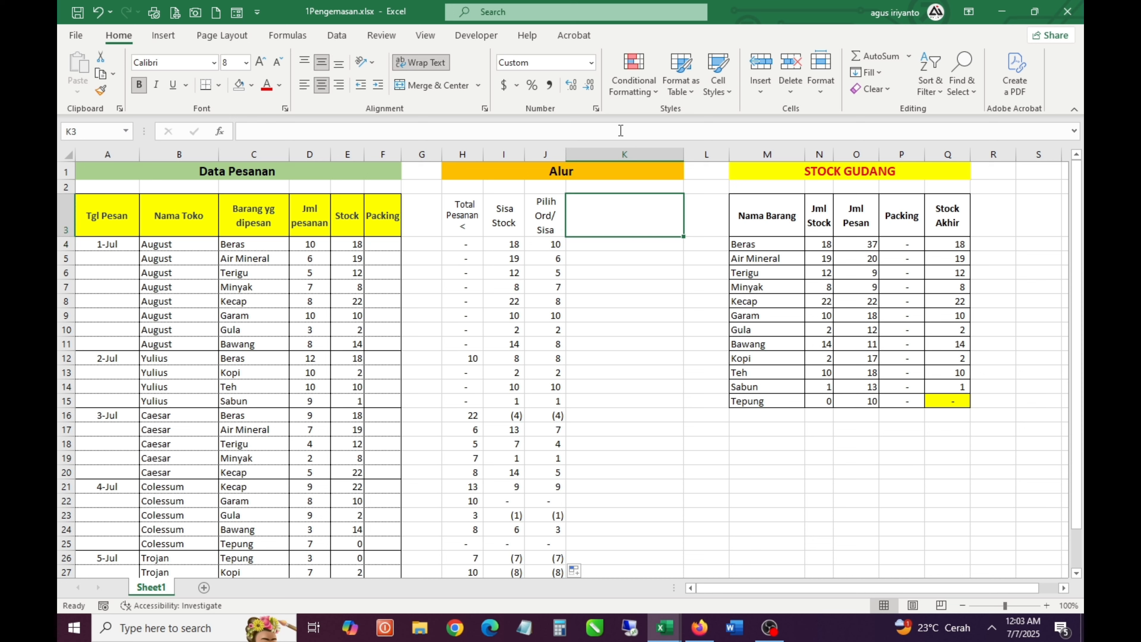
type("Sisa")
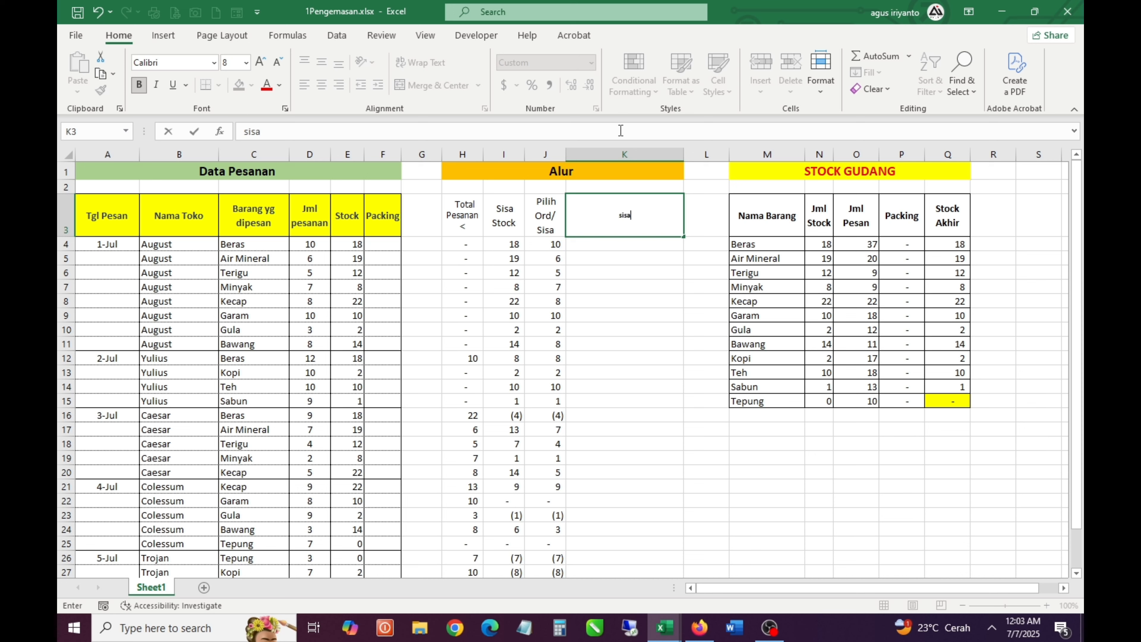
type("/ Pack")
key("Return")
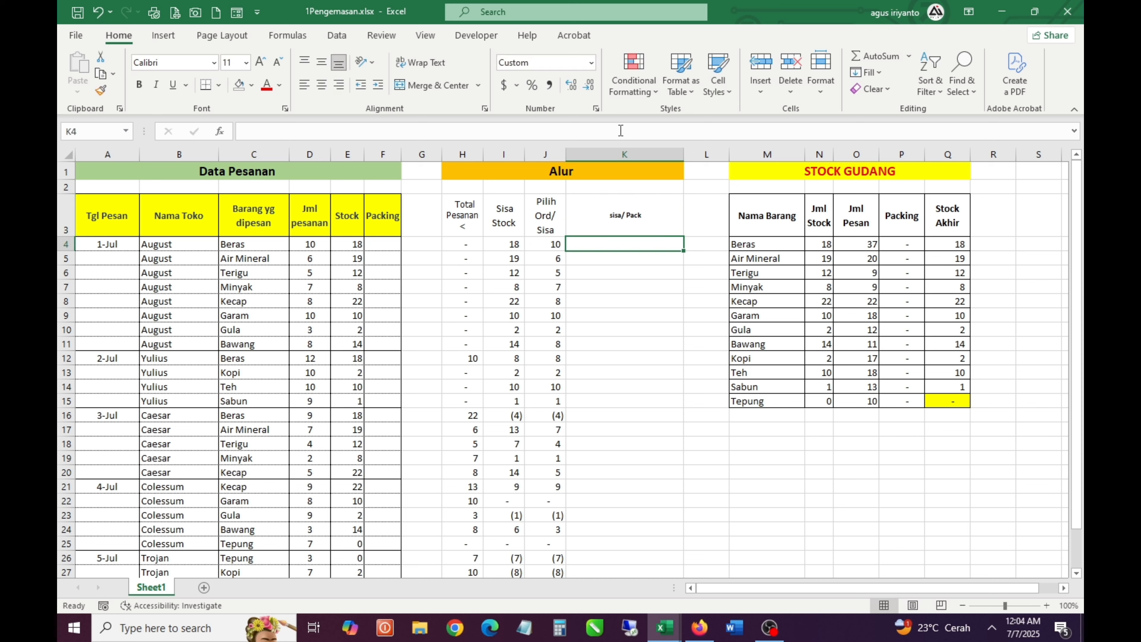
Review row 4 from the empty Packing cell across the Alur helper values to K4
key("Left")
key("Left")
key("Left")
key("Left")
key("Left")
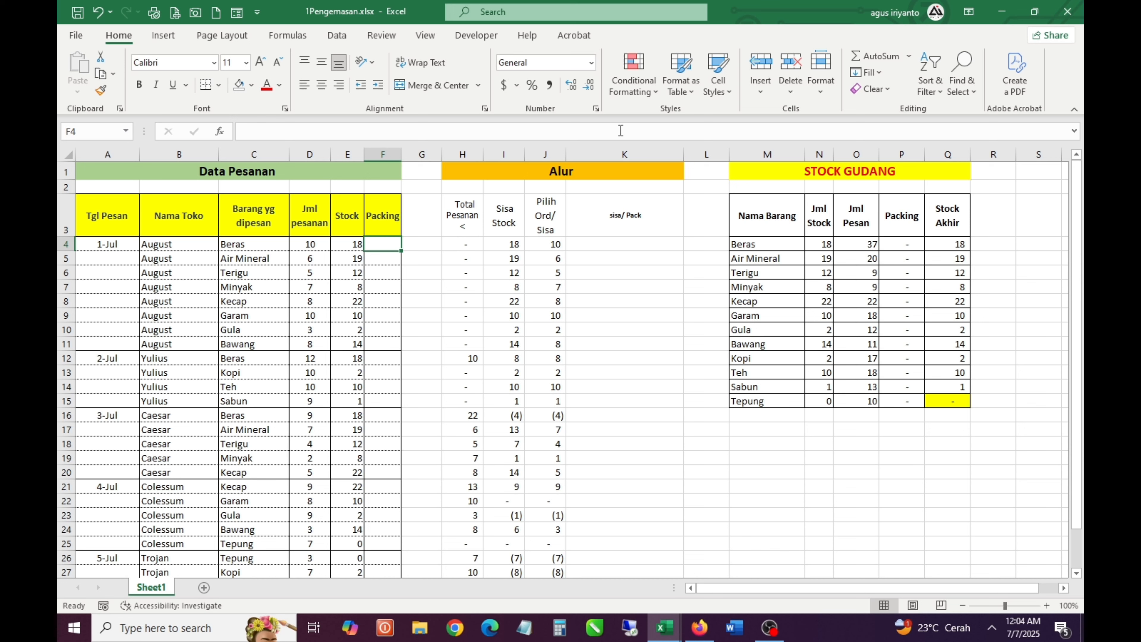
key("Right")
key("Right")
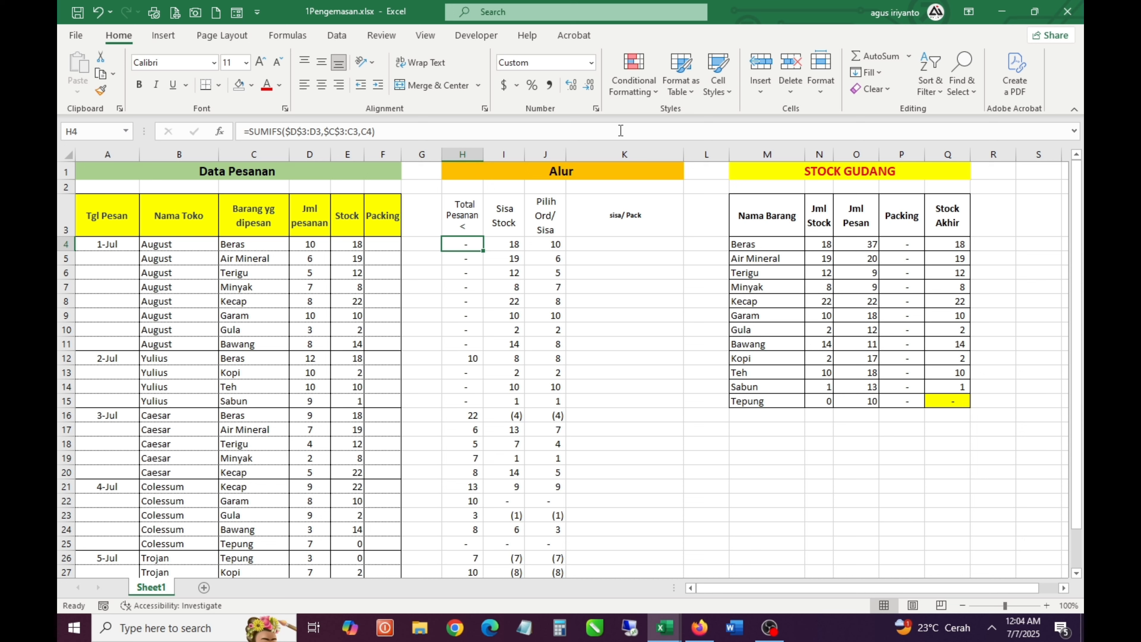
key("Right")
key("Right")
key("Right")
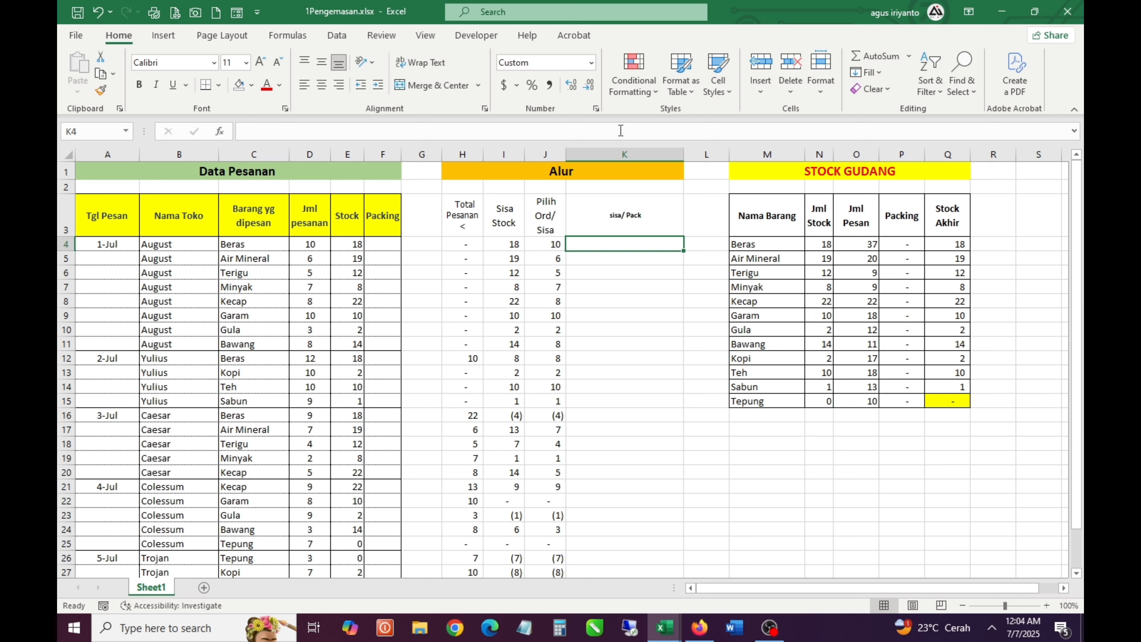
type("=")
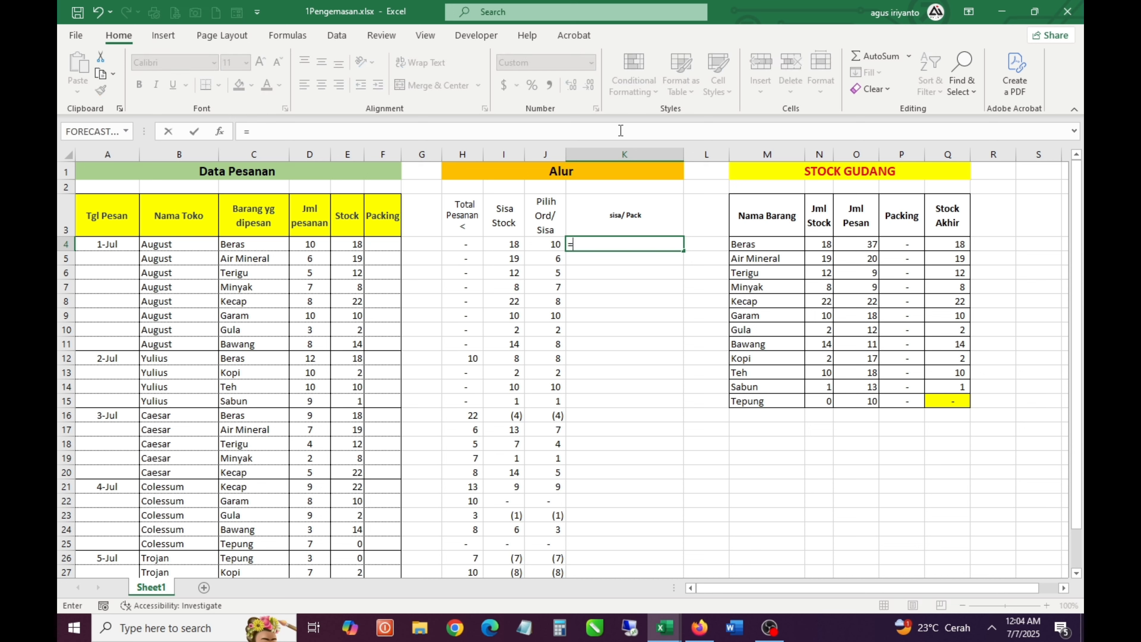
key("Escape")
key("Left")
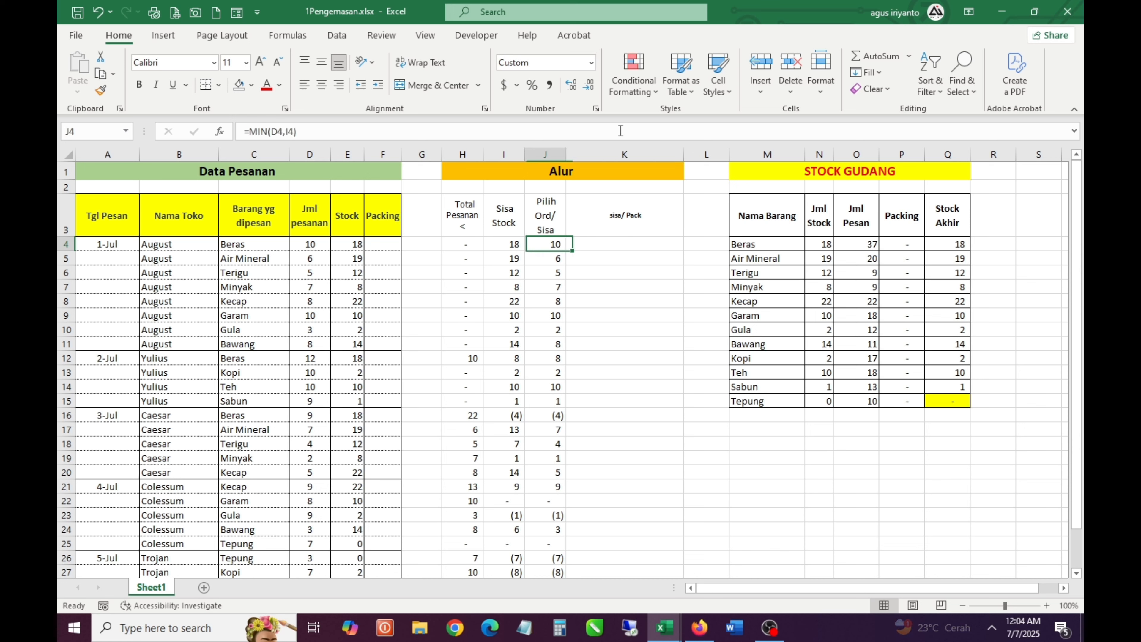
Enter the formula =MAX(0,J4) in K4 under sisa/ Pack so the packing quantity never falls below zero
key("Right")
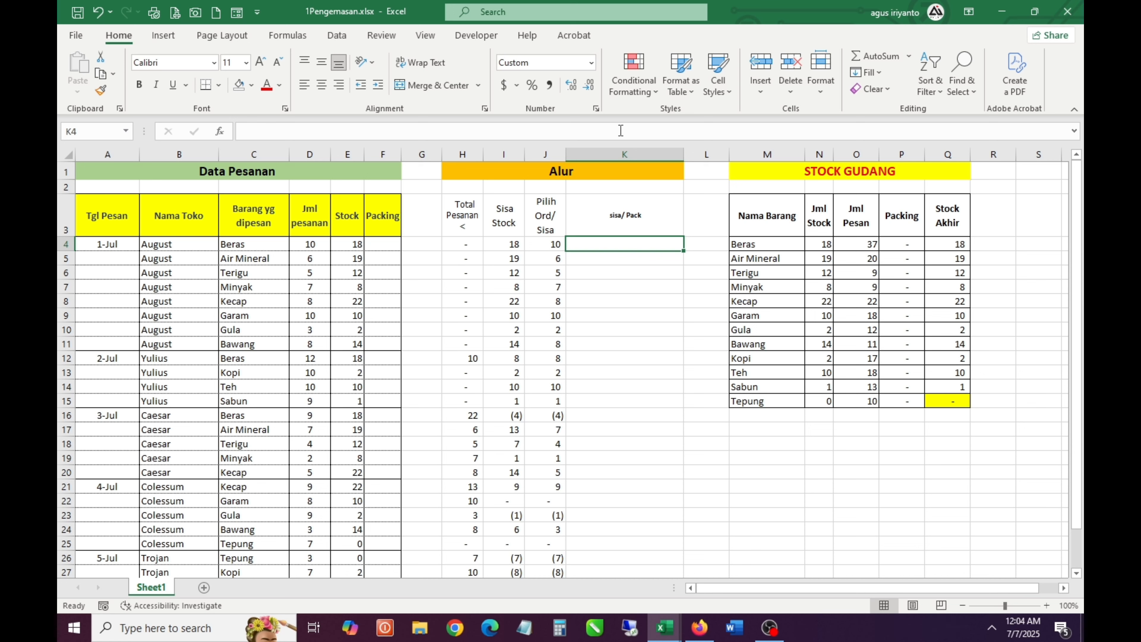
type("=")
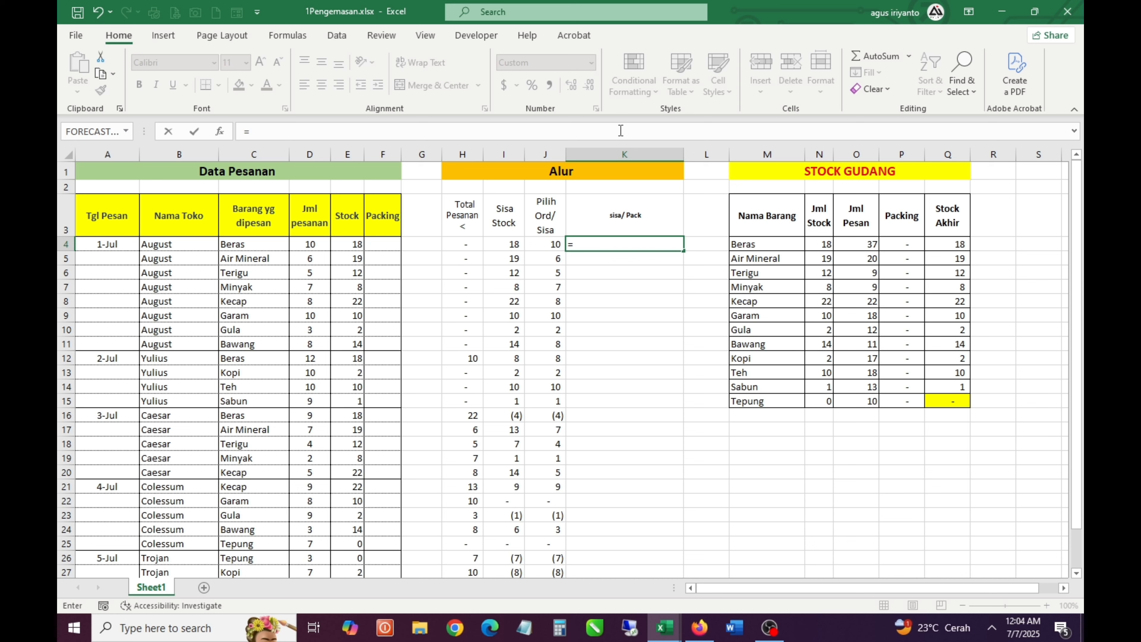
type("ma")
key("Down")
key("Tab")
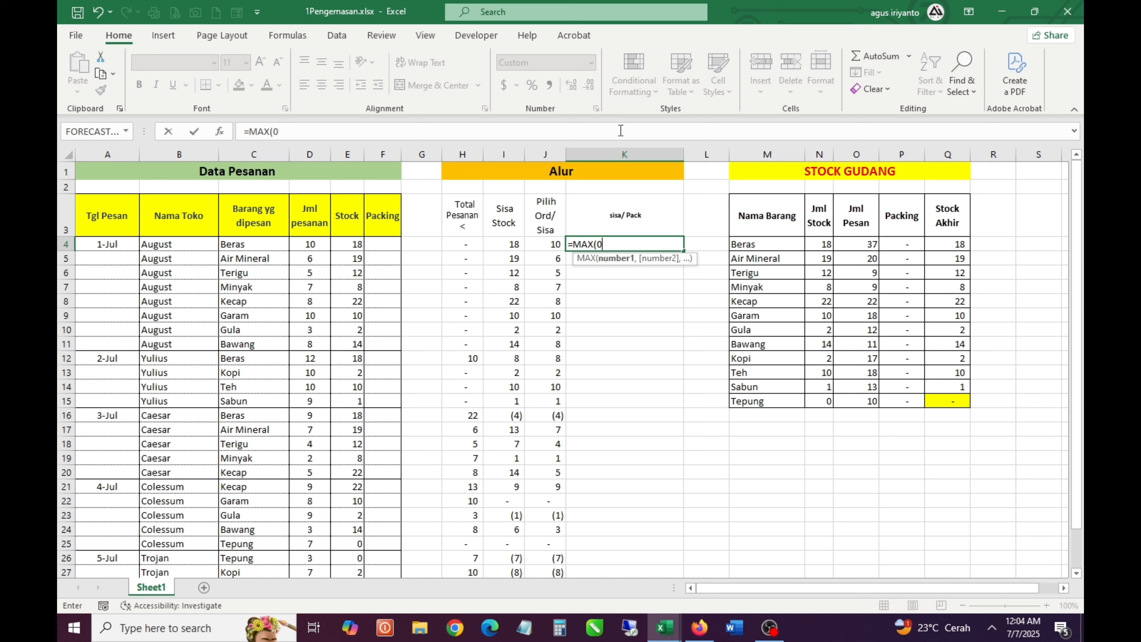
type("0,")
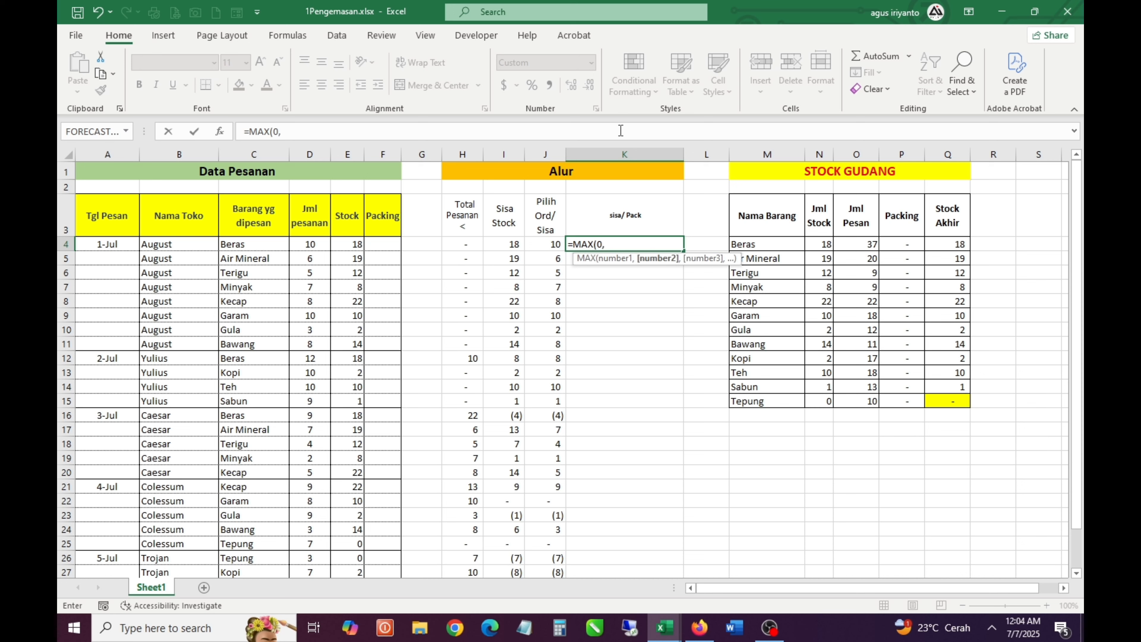
key("Left")
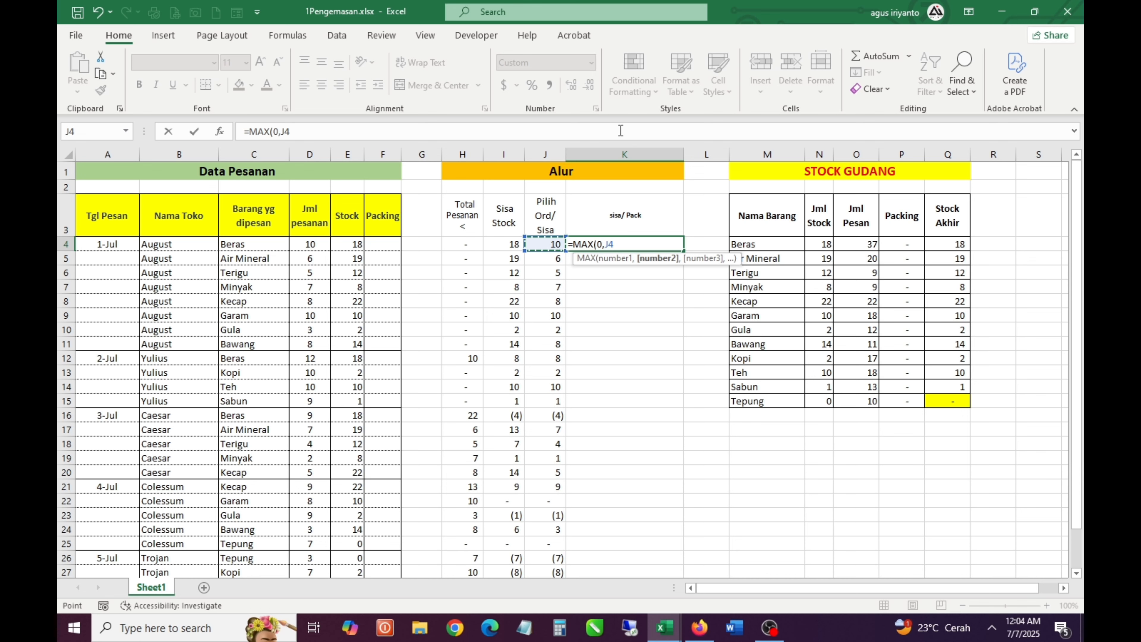
type(")")
key("Return")
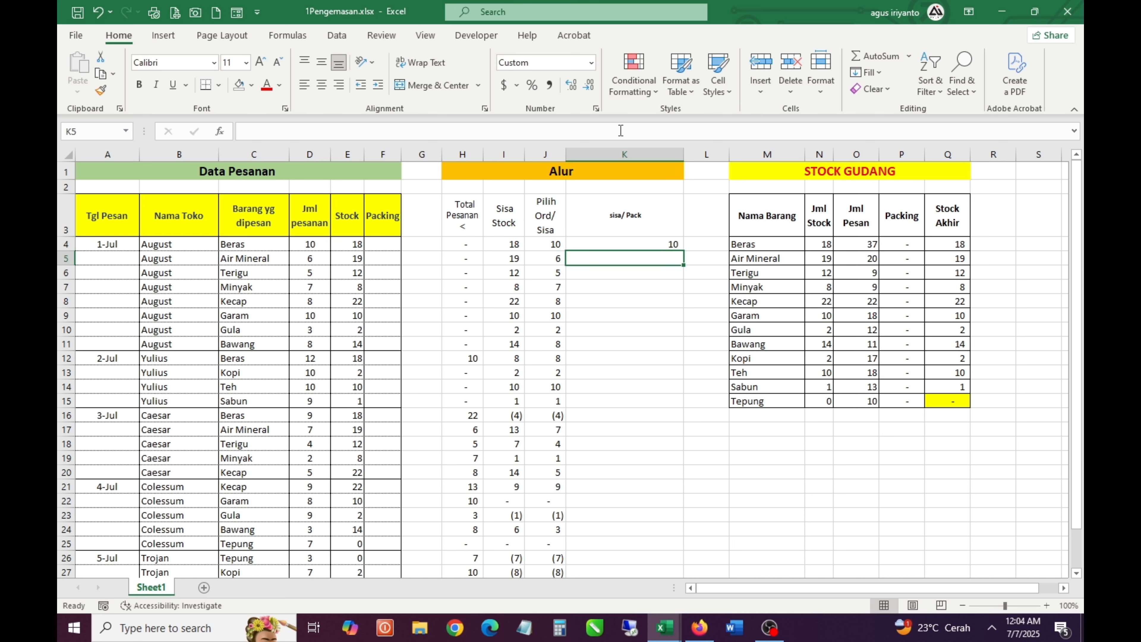
Copy the MAX formula from K4 down the sisa/ Pack column through K31
key("Up")
key("ctrl+c")
key("Down")
key("shift+Down")
key("shift+Down")
key("shift+Down")
key("shift+Down")
key("shift+Down")
key("shift+Down")
key("shift+Down")
key("shift+Down")
key("shift+Down")
key("shift+Down")
key("shift+Down")
key("shift+Down")
key("shift+Down")
key("shift+Down")
key("shift+Down")
key("shift+Down")
key("shift+Down")
key("shift+Down")
key("shift+Down")
key("shift+Down")
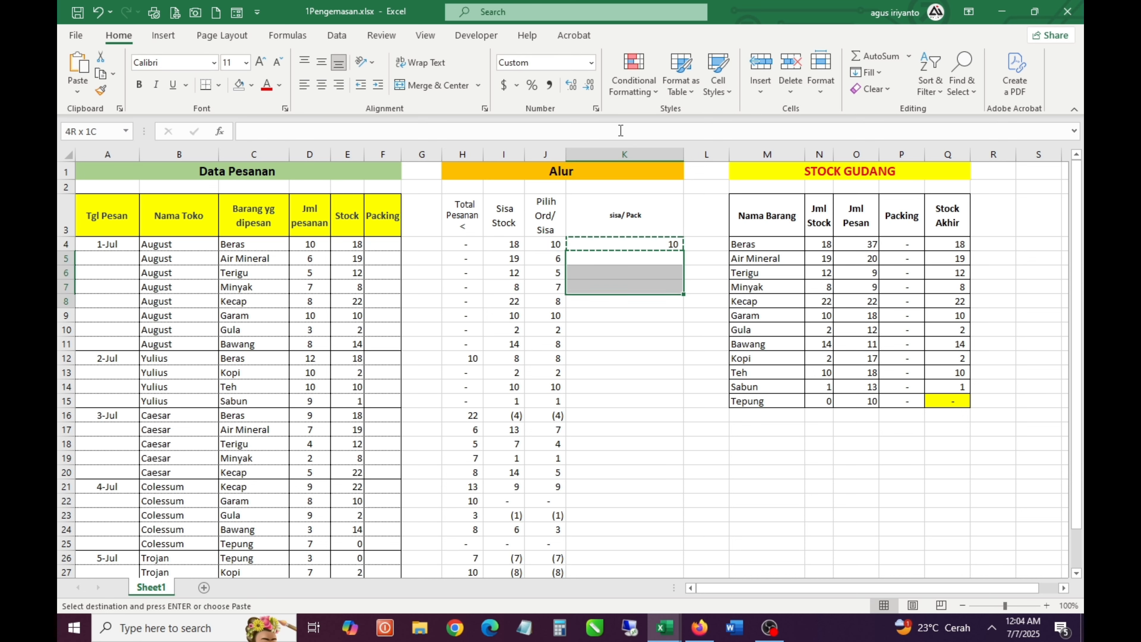
key("Return")
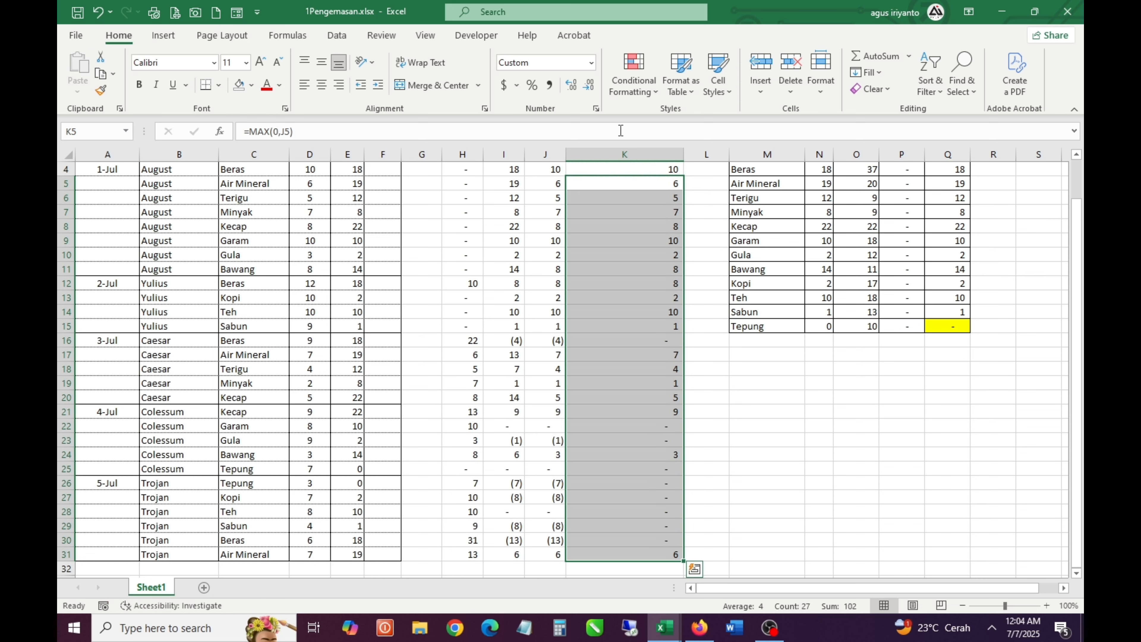
key("Up")
scroll(629, 270, "up", 1)
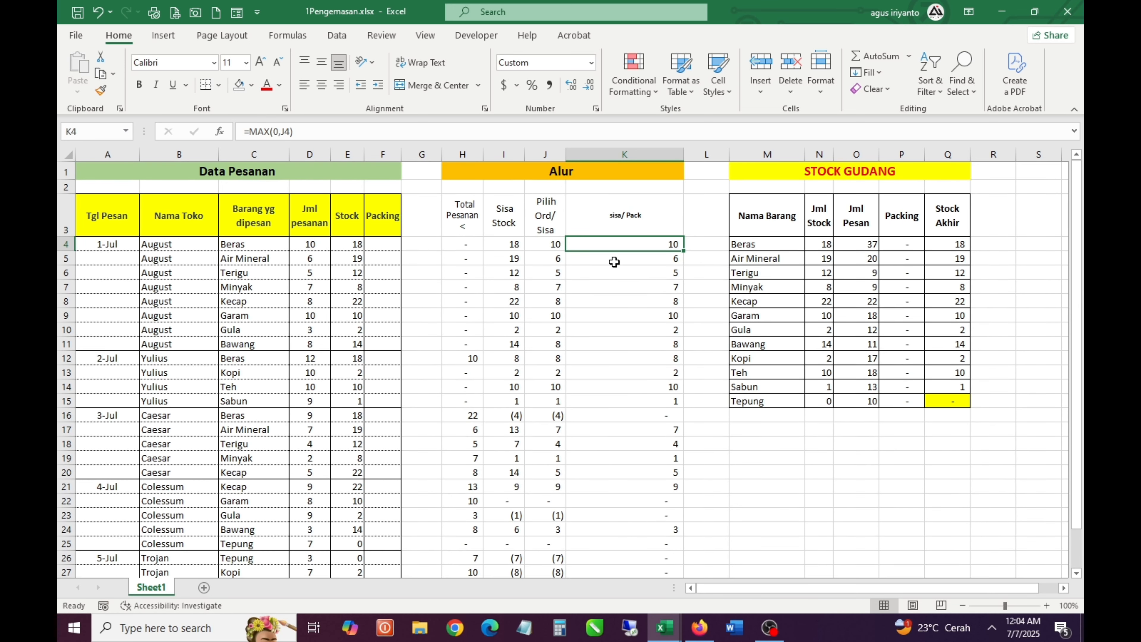
Examine the sisa/ Pack results and the Packing and Stock Akhir formulas in the STOCK GUDANG table
left_click(670, 273)
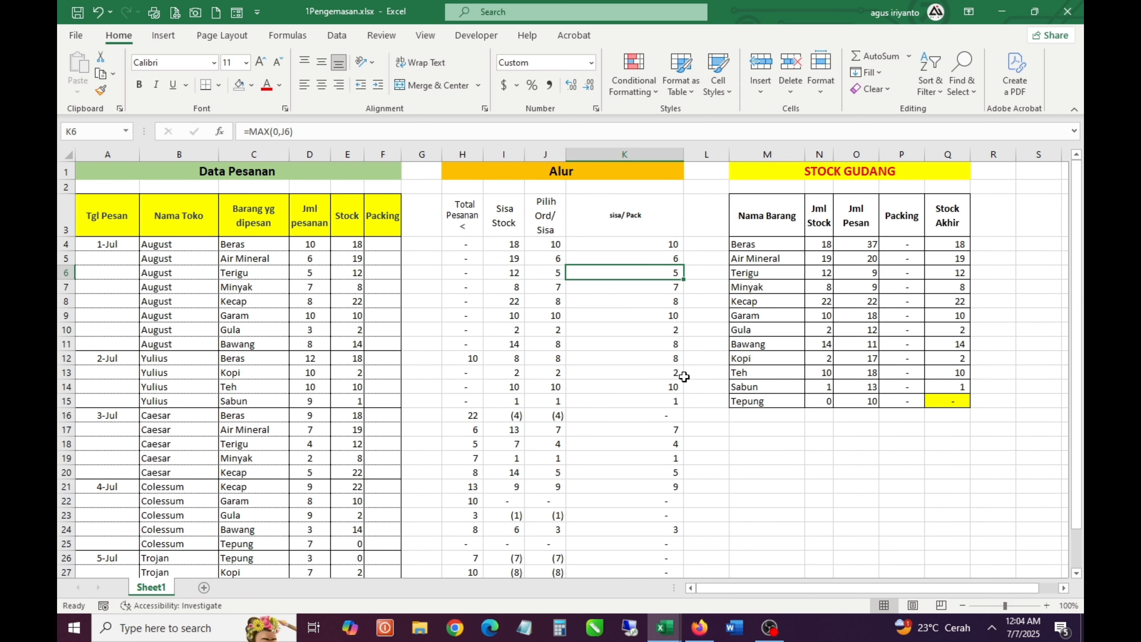
left_click_drag(917, 250, 915, 372)
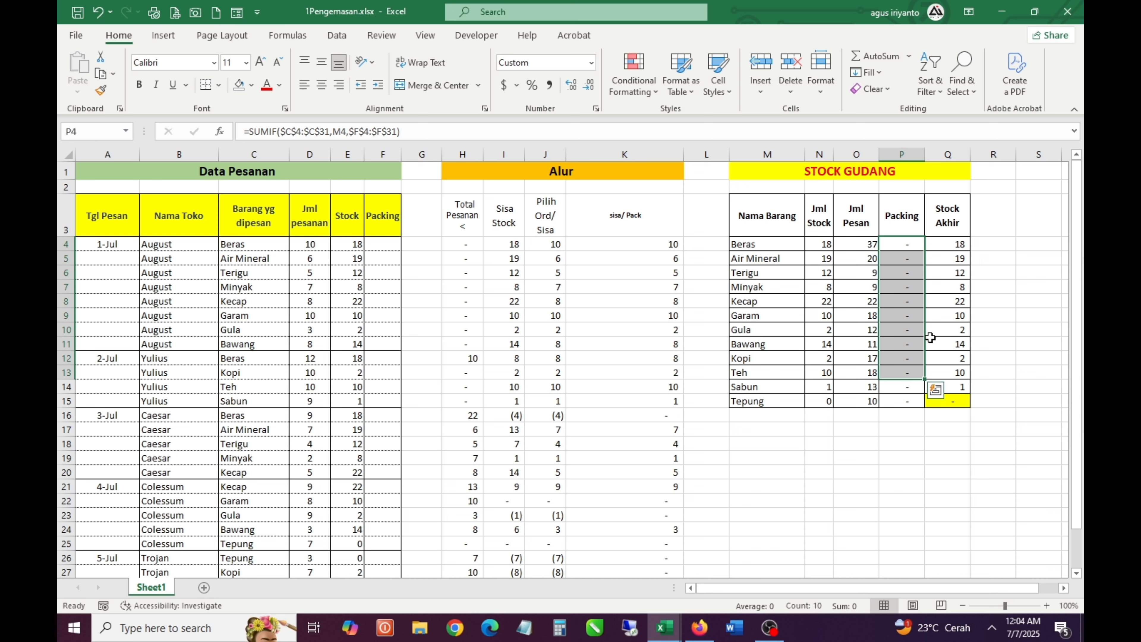
left_click(944, 301)
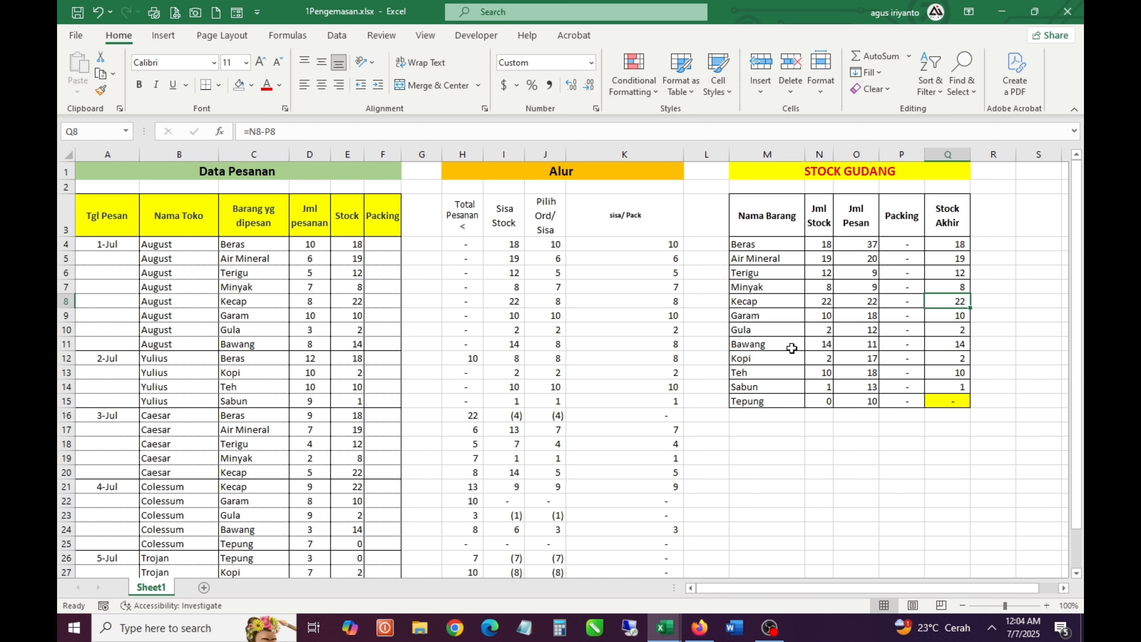
left_click(902, 299)
left_click(908, 246)
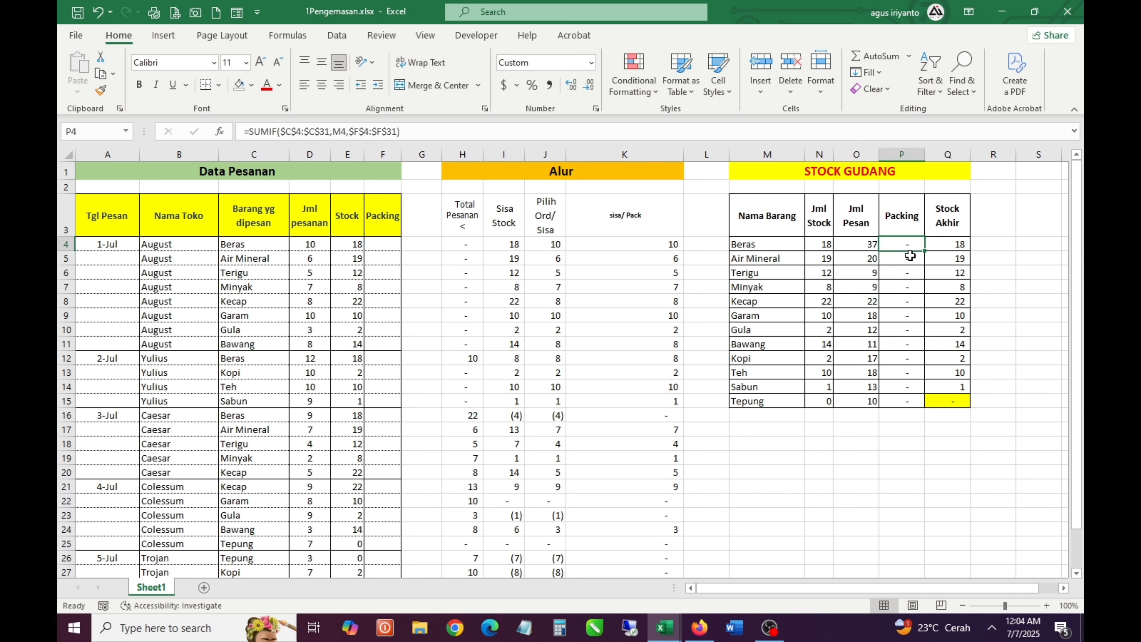
left_click(910, 257)
double_click(908, 272)
key("Escape")
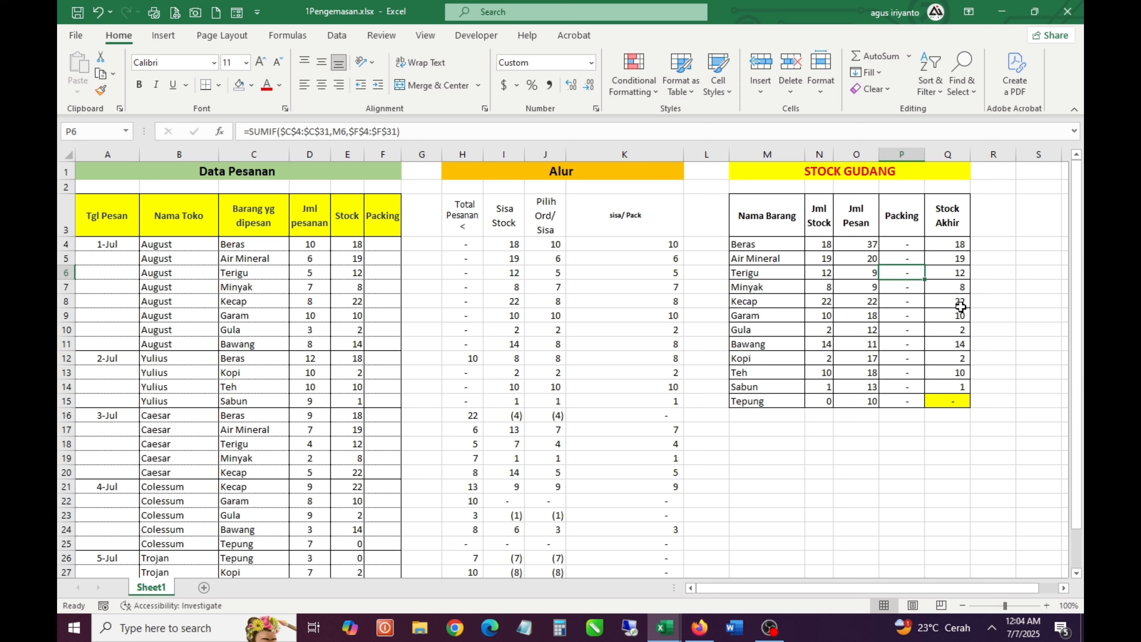
Change the sum range of the Beras Packing SUMIF in P4 to the sisa/ Pack cells $K$4:$K$31
left_click(913, 246)
double_click(916, 250)
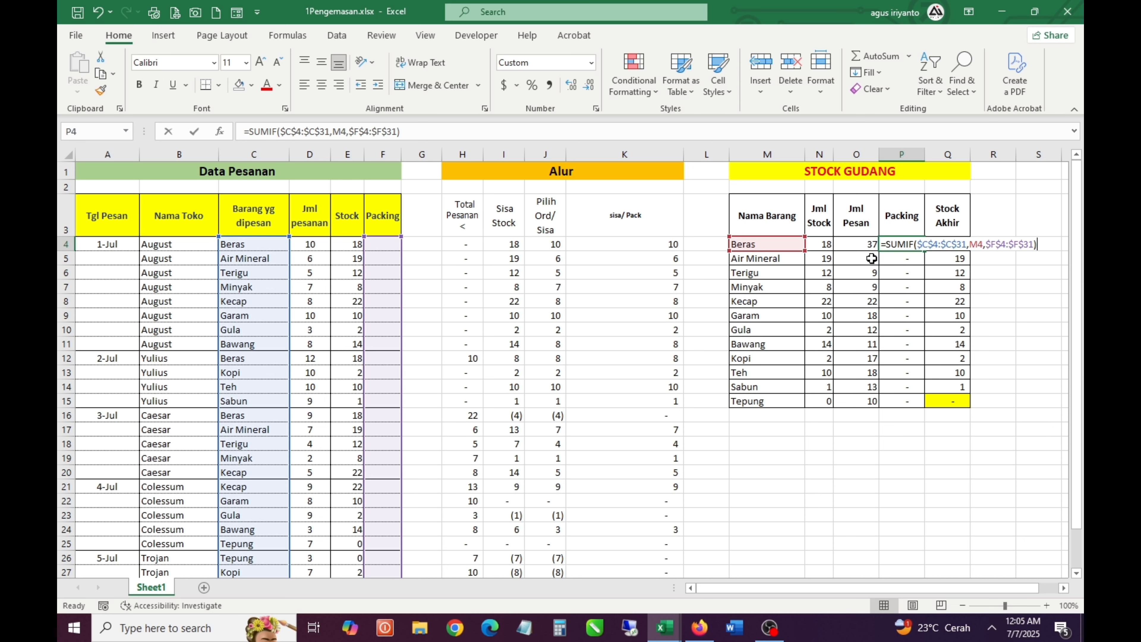
left_click_drag(406, 272, 649, 273)
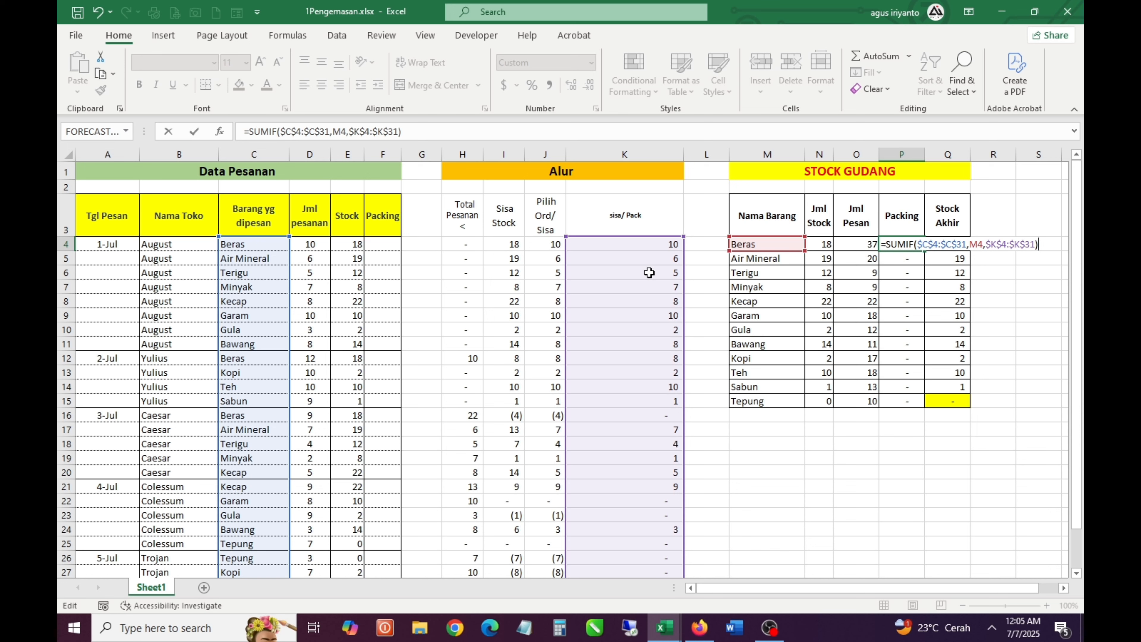
key("Return")
Copy the revised SUMIF from P4 to the remaining STOCK GUDANG Packing cells, P5:P15
left_click(918, 245)
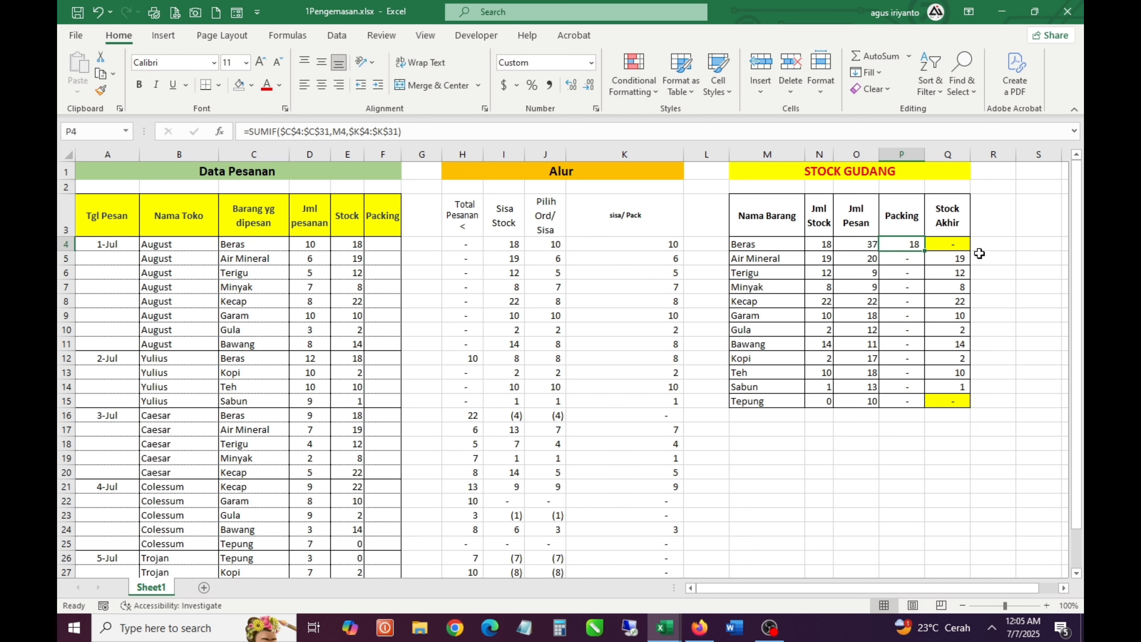
key("ctrl+c")
key("Down")
key("ctrl+shift+Down")
key("ctrl+v")
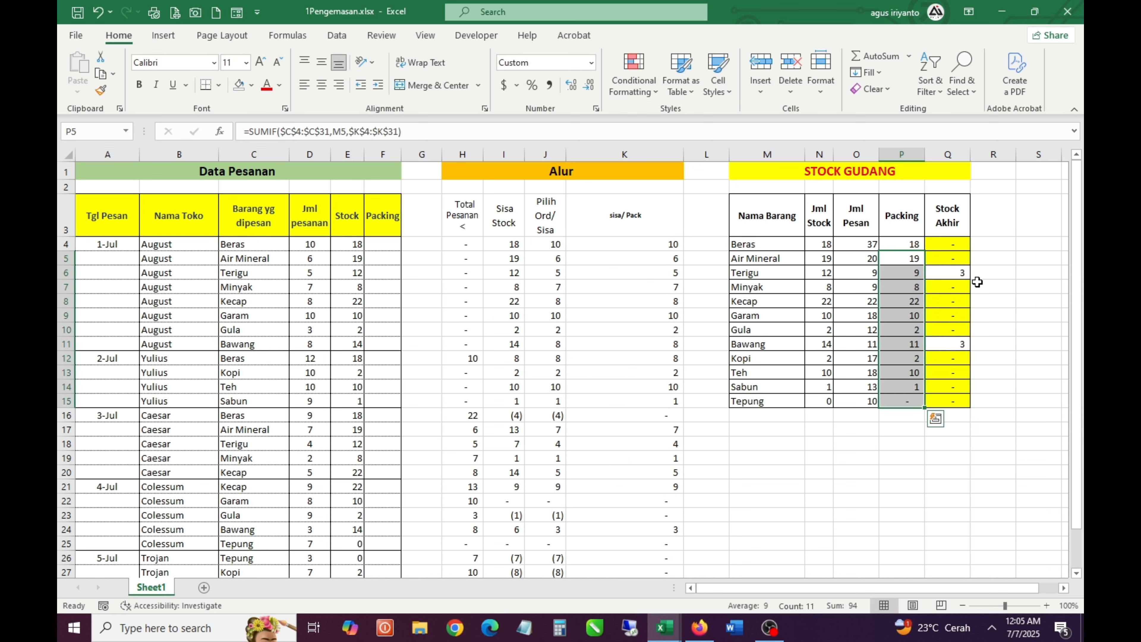
Review the Stock Akhir values in Q4:Q15 and compare the Bawang stock row with the empty Packing column in Data Pesanan
left_click(962, 306)
left_click_drag(961, 246, 960, 412)
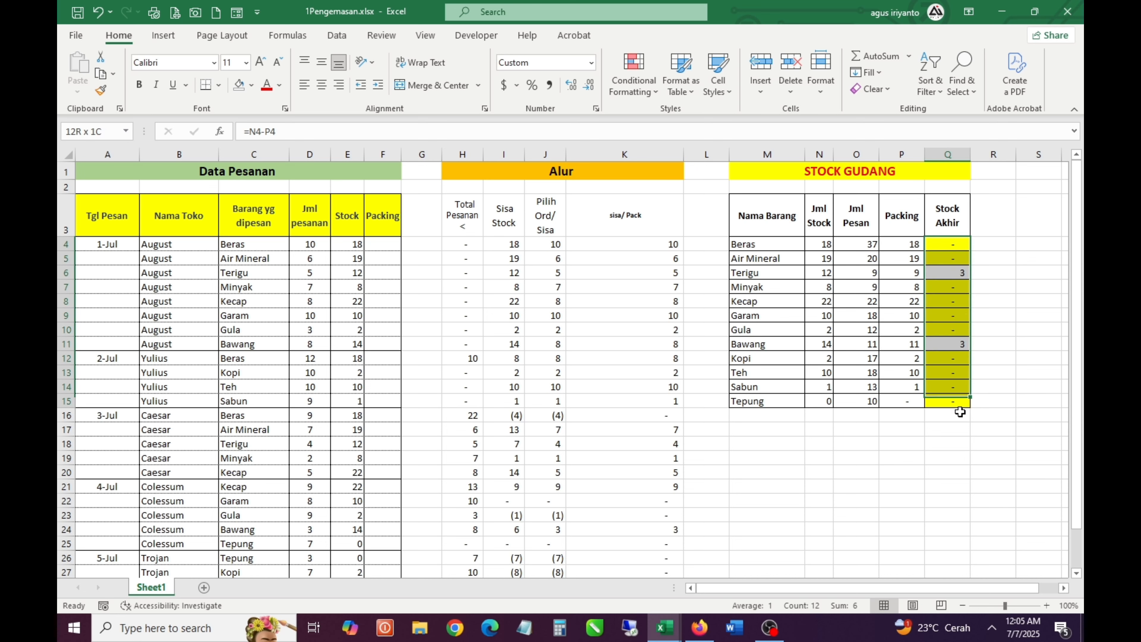
left_click(944, 319)
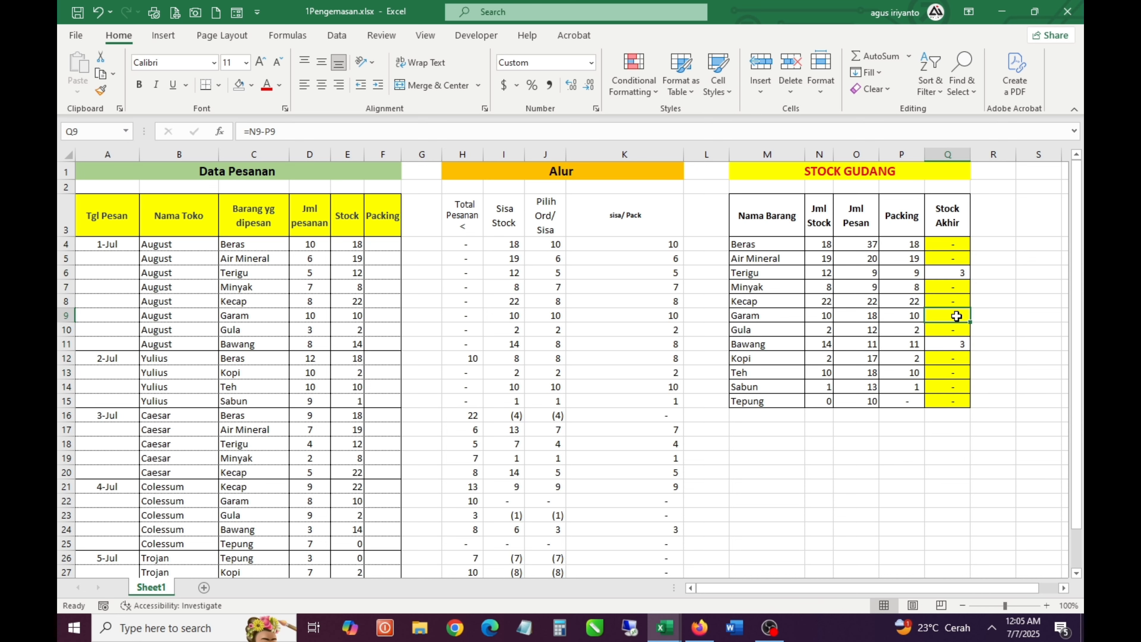
scroll(958, 316, "down", 2)
scroll(960, 316, "up", 2)
left_click(963, 271)
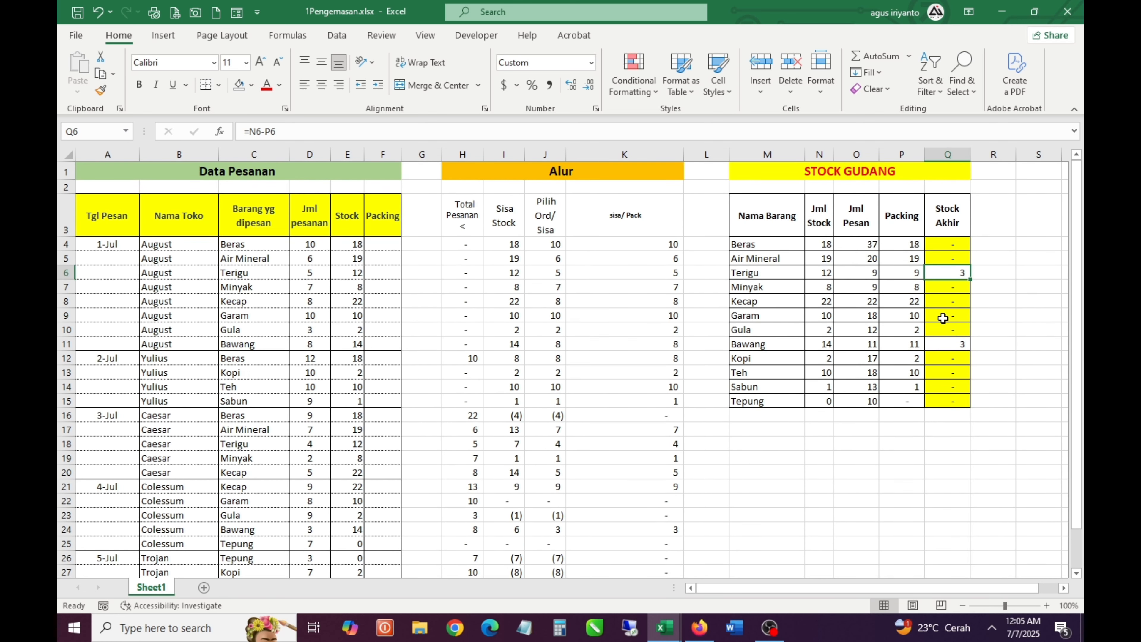
left_click(381, 299)
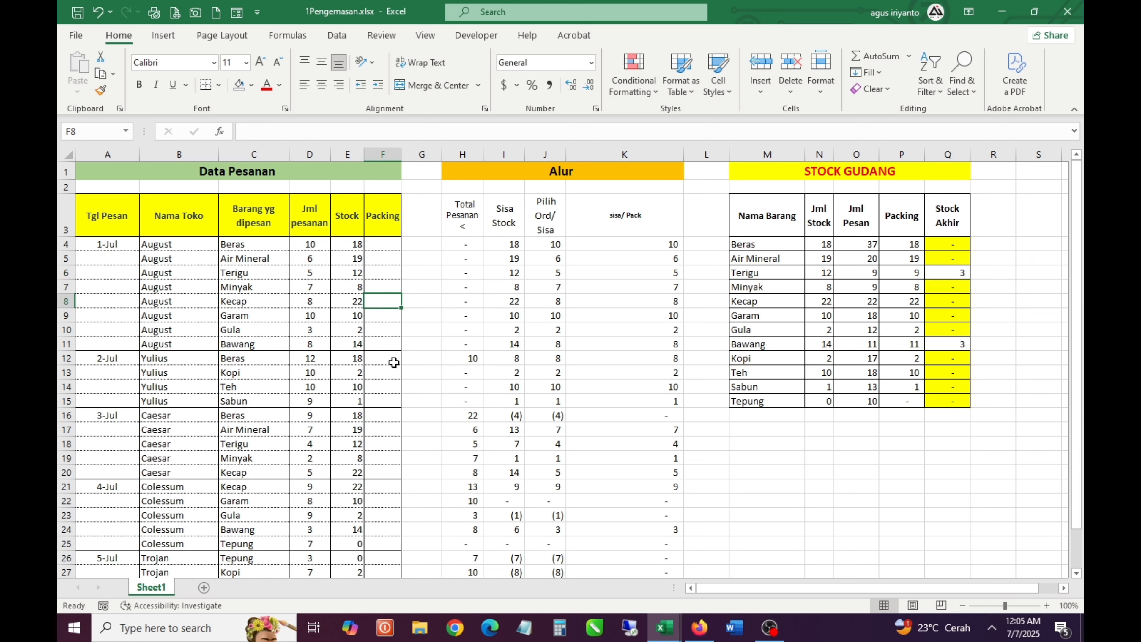
scroll(394, 364, "down", 1)
scroll(394, 364, "up", 1)
left_click(870, 350)
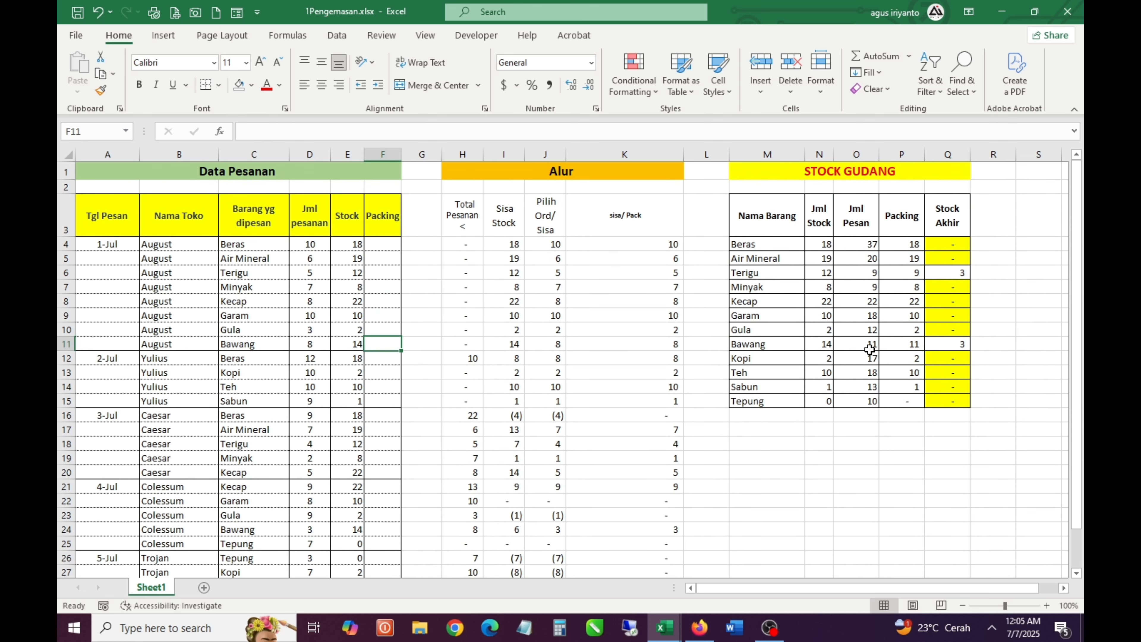
left_click(923, 349)
Compare the sisa/ Pack results with the warehouse Packing totals and the Stock Akhir of Air Mineral, Terigu and Minyak
left_click(641, 246)
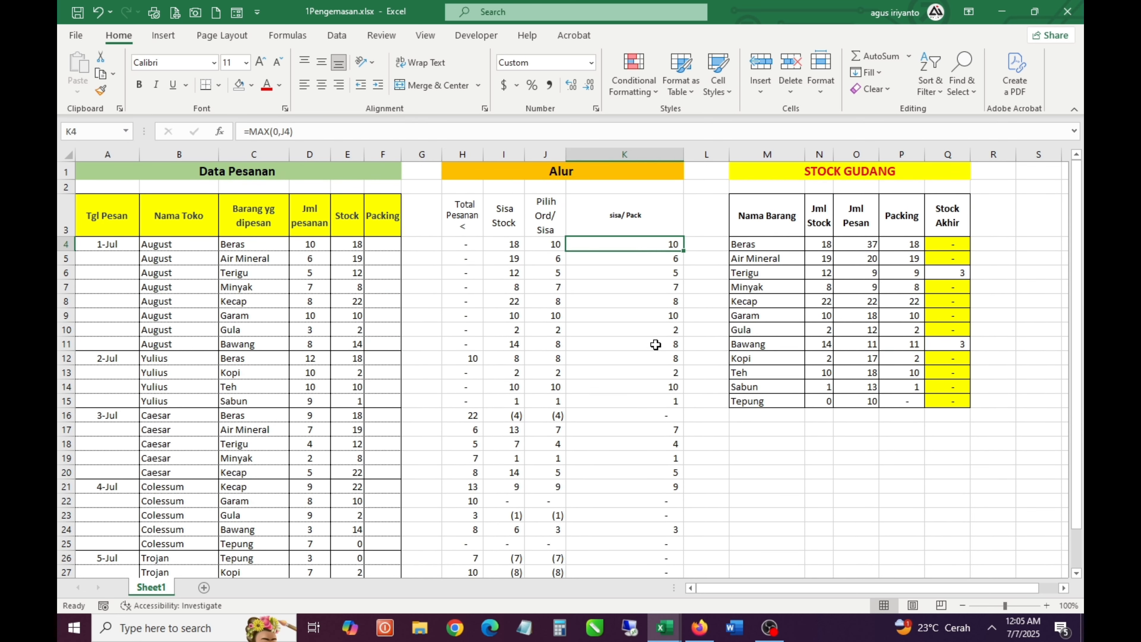
scroll(655, 348, "down", 2)
scroll(656, 348, "up", 2)
left_click_drag(907, 245, 903, 372)
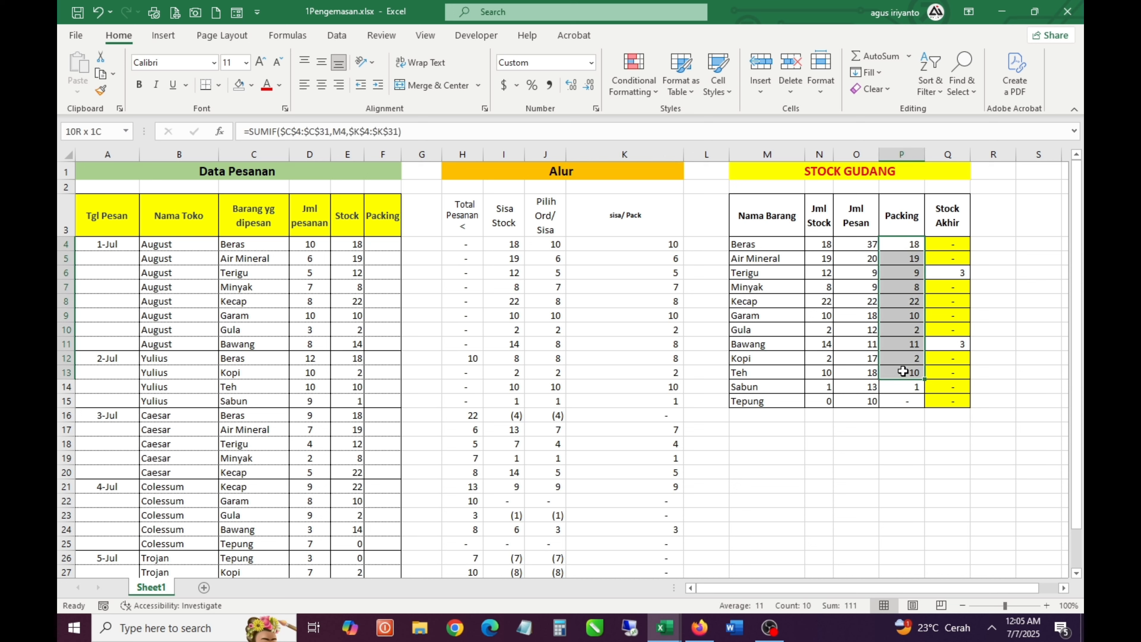
left_click(959, 259)
left_click(955, 273)
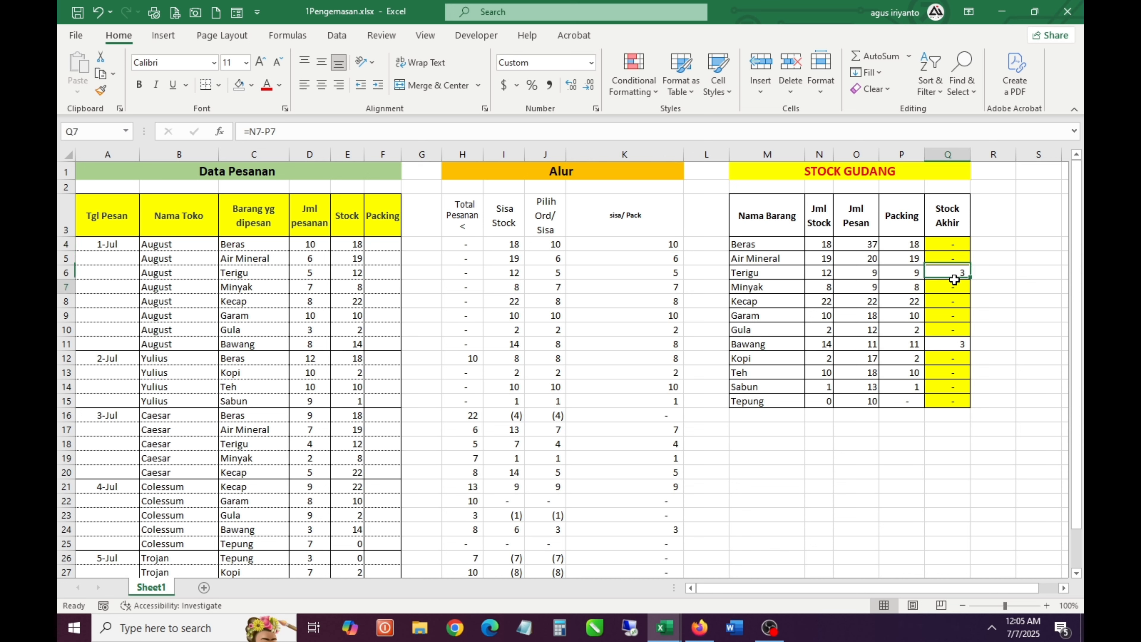
left_click(961, 287)
left_click(945, 276)
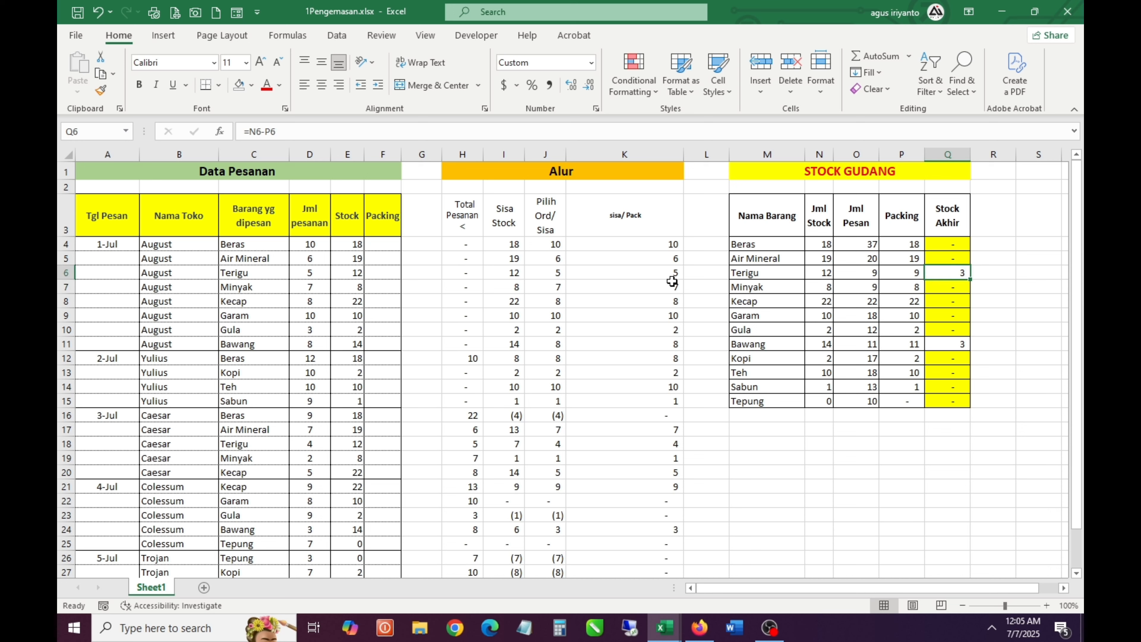
Review the four Alur helper headings in H3:K3 in relation to the empty Packing cell F4
left_click(658, 259)
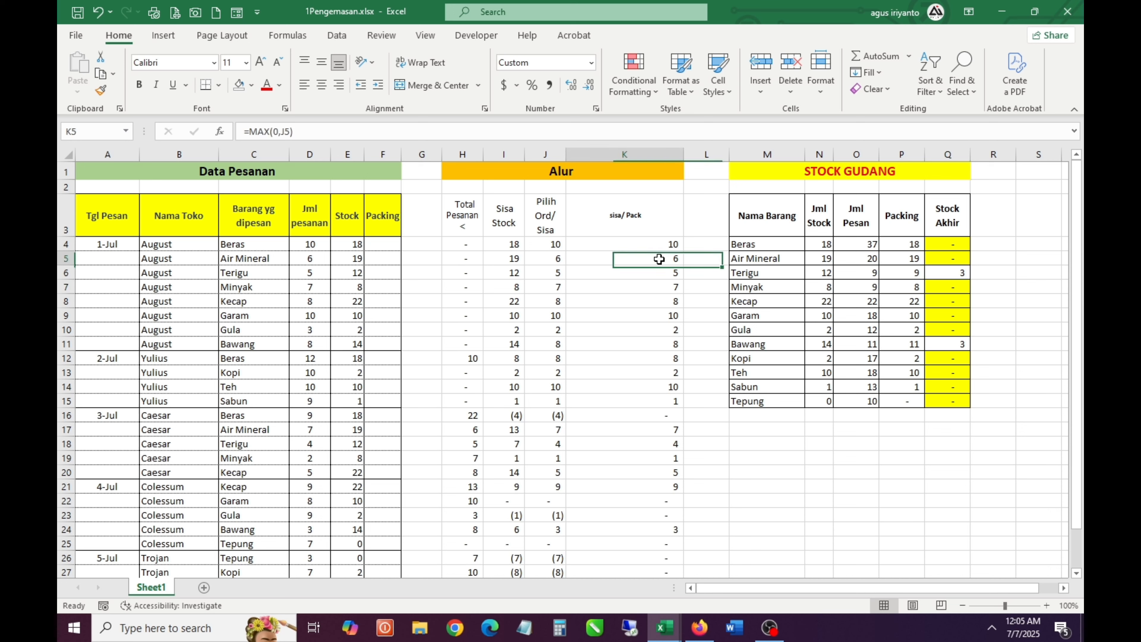
left_click(459, 215)
left_click(383, 249)
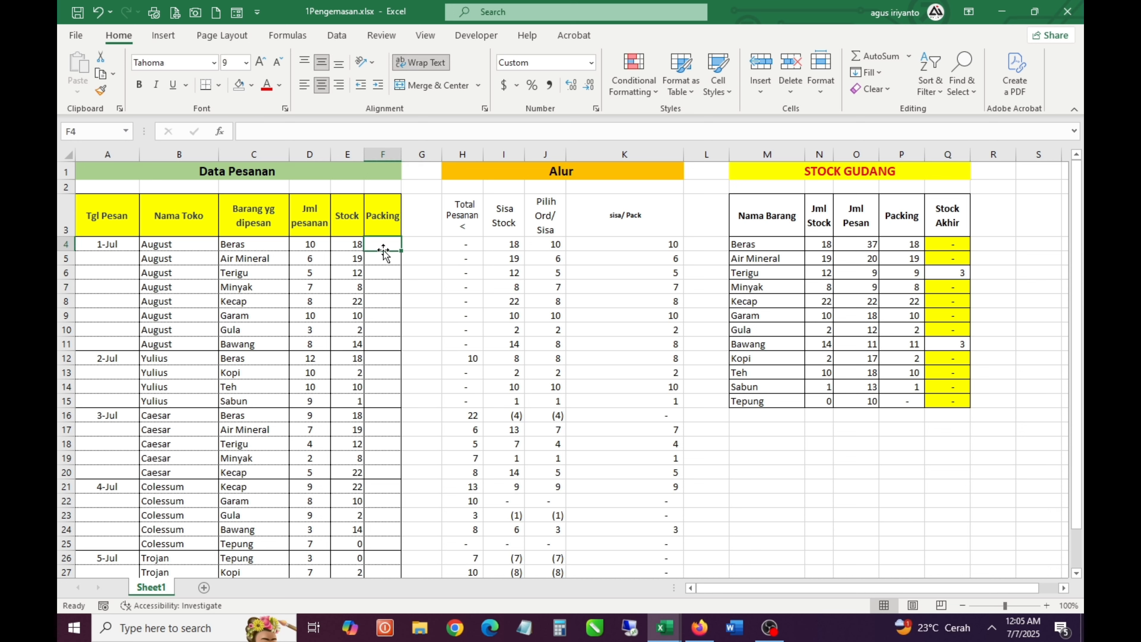
left_click(469, 214)
left_click_drag(482, 215, 647, 225)
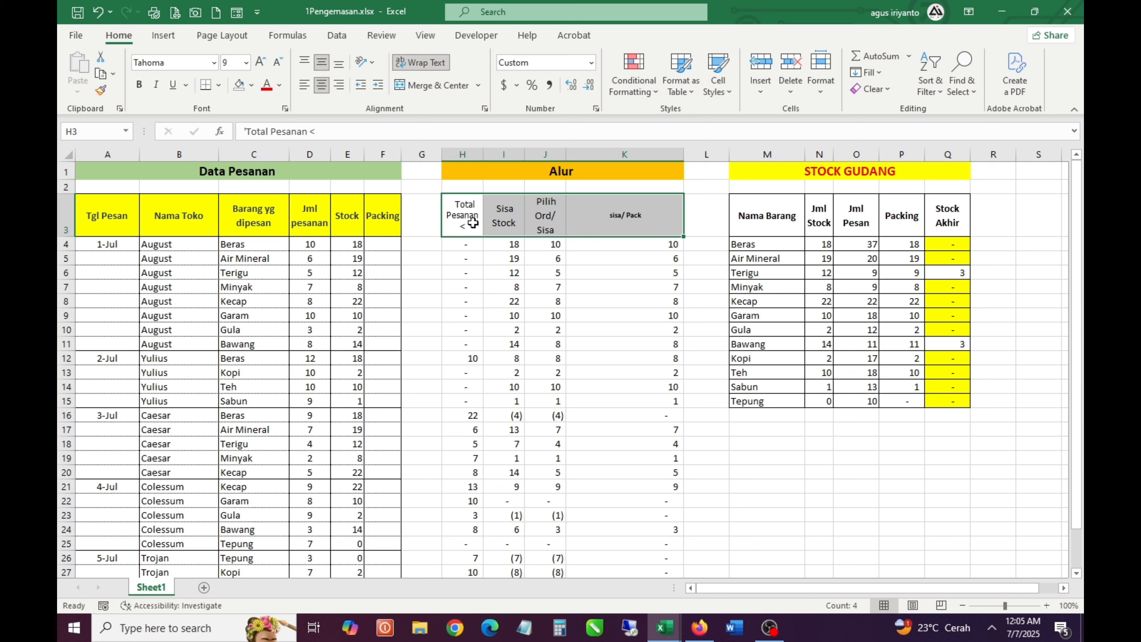
left_click_drag(469, 219, 635, 233)
left_click(502, 247)
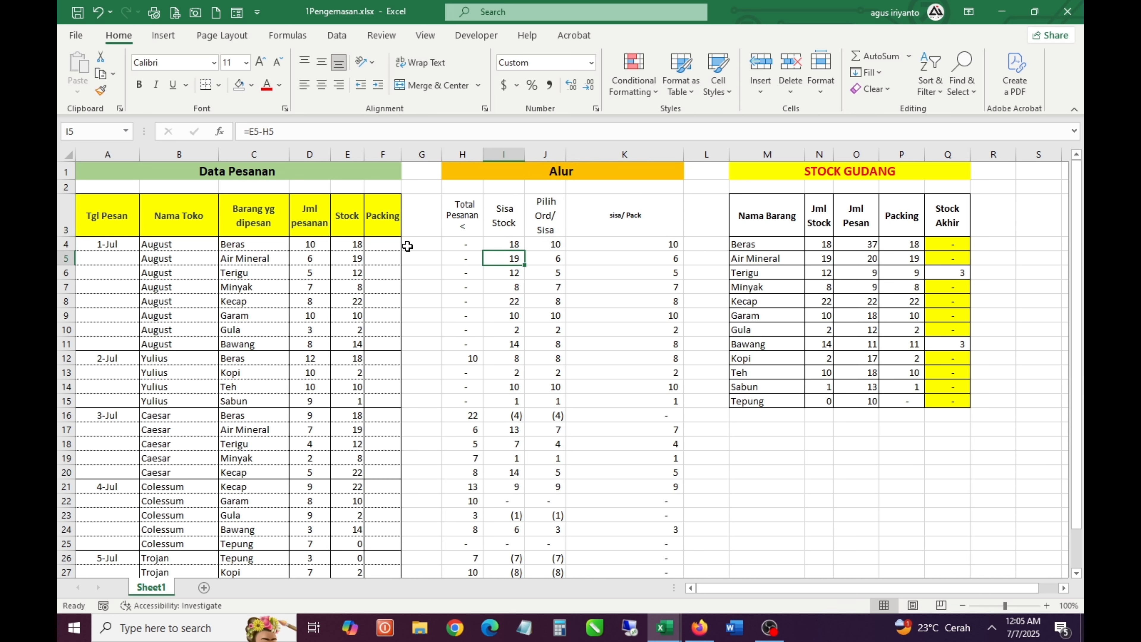
Widen the Packing column in Data Pesanan and check the row 4 Alur formulas in H4 and K4
left_click(394, 248)
left_click_drag(401, 154, 422, 155)
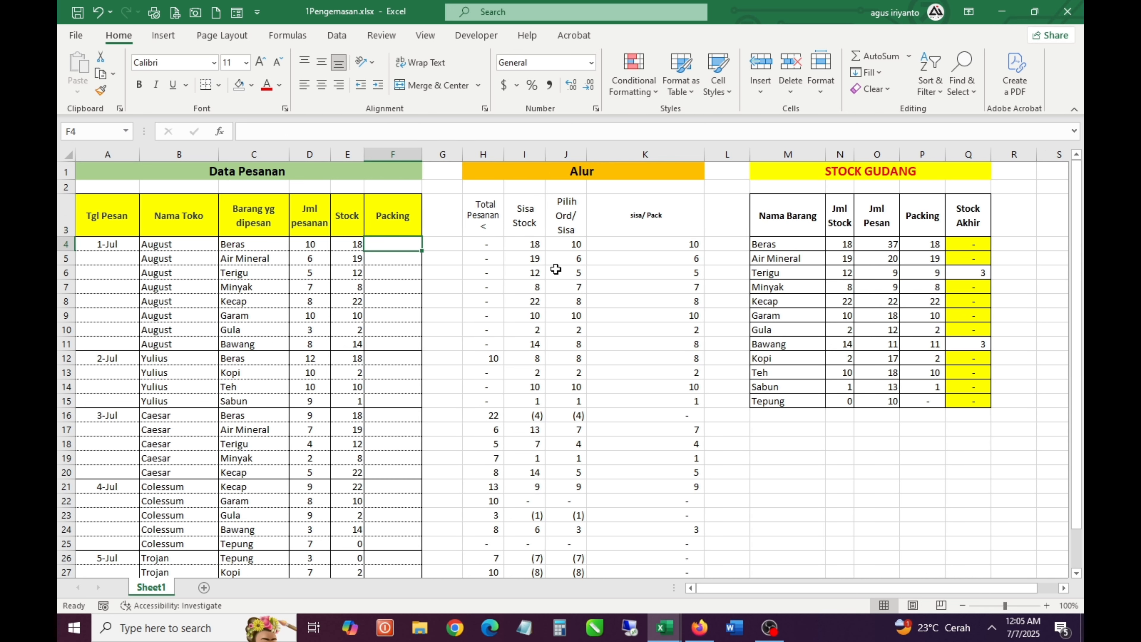
left_click(663, 245)
left_click(481, 247)
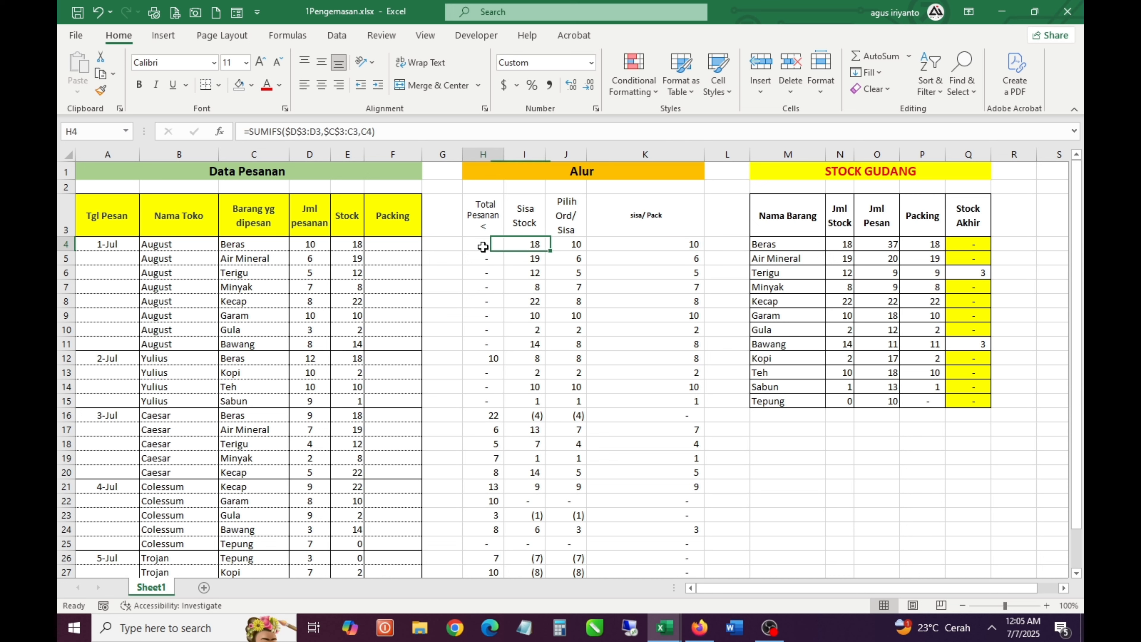
left_click(656, 245)
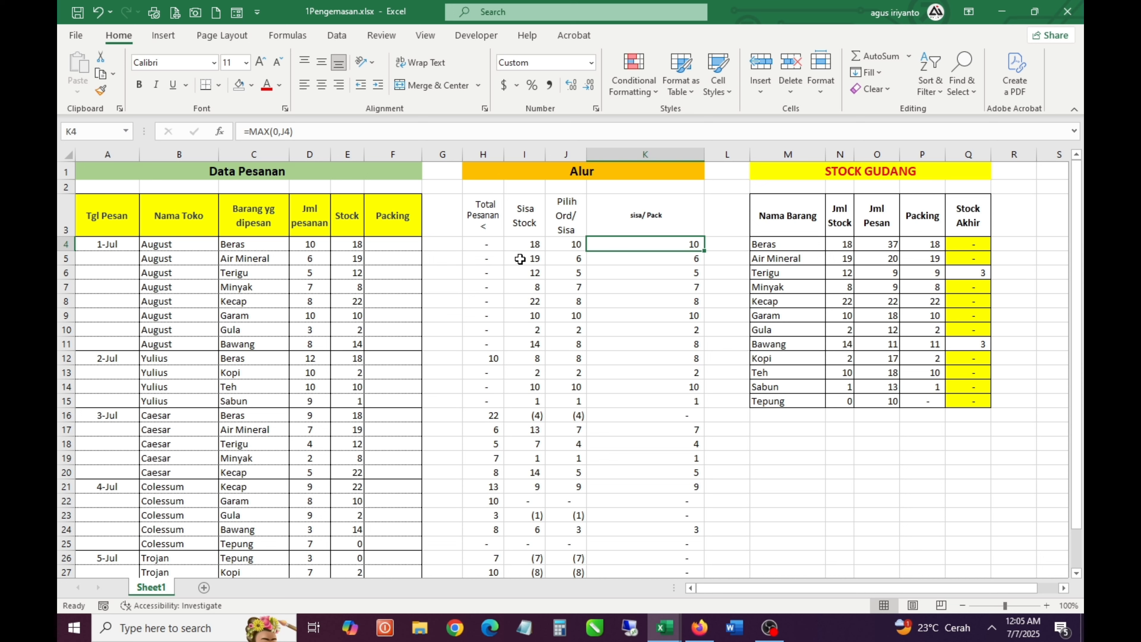
left_click(492, 245)
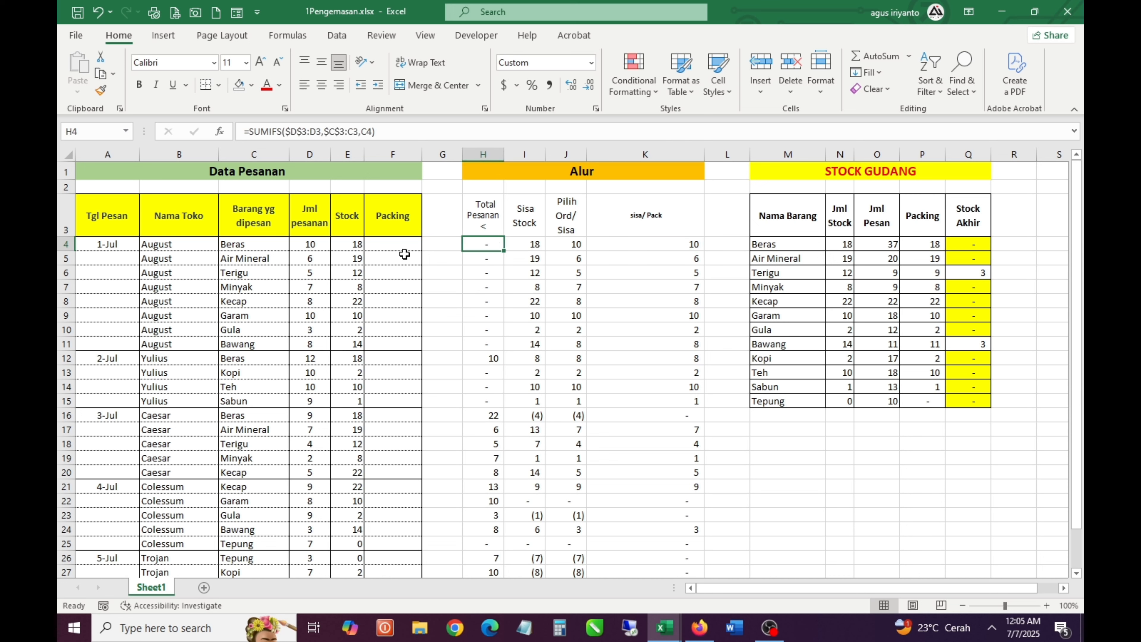
Copy the Total Pesanan formula from H4 into the Packing cell F4 as =SUMIFS($D$3:D3,$C$3:C3,C4)
left_click(395, 246)
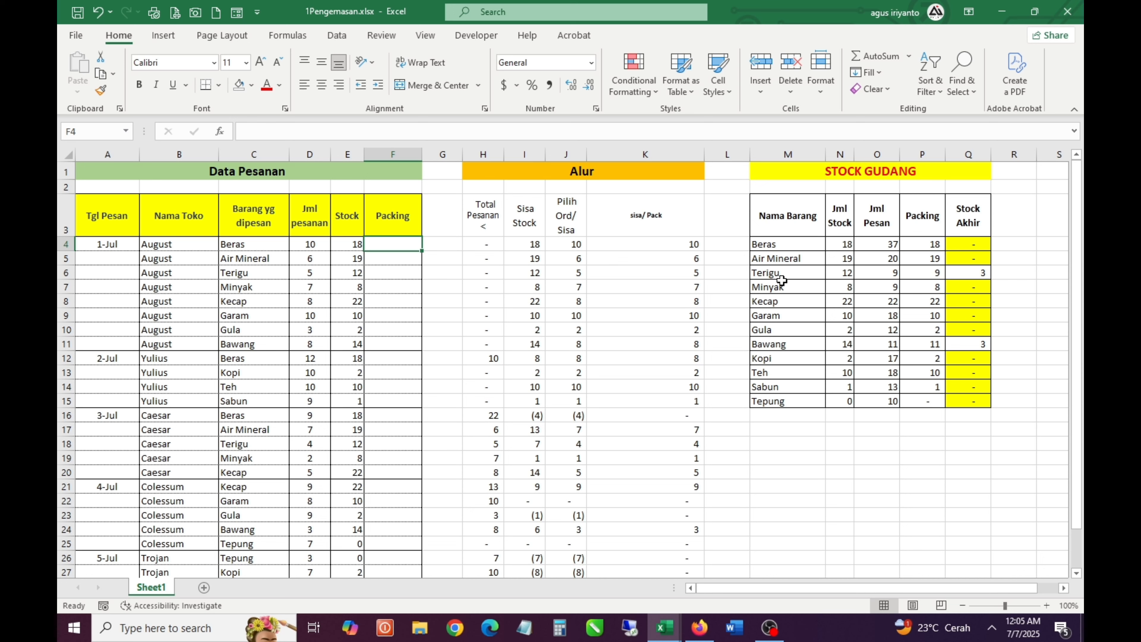
left_click(477, 243)
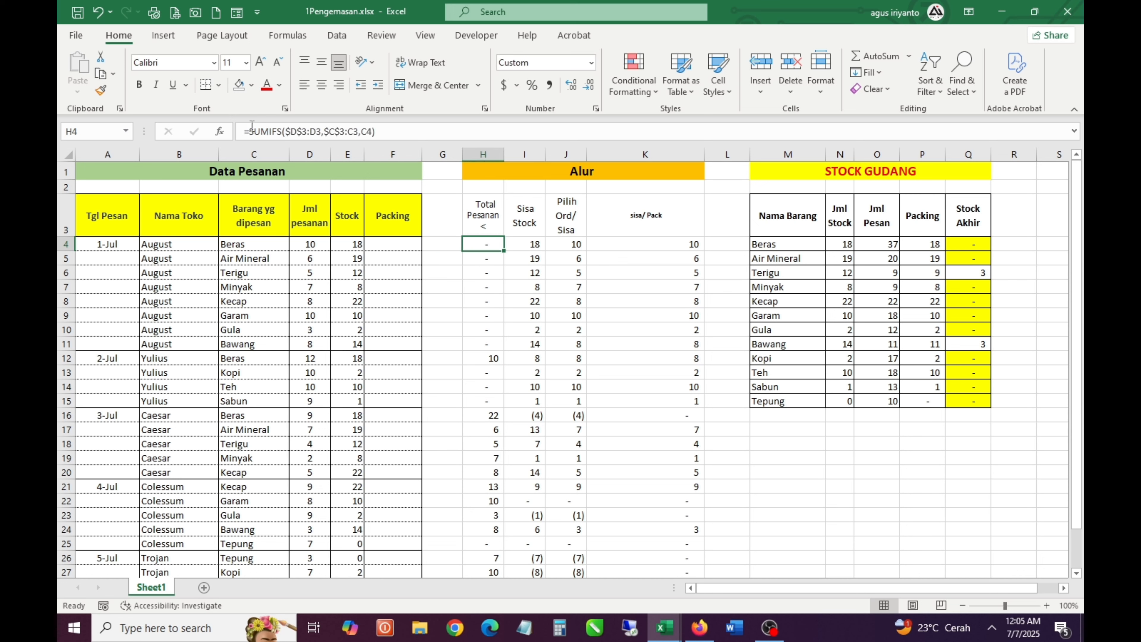
triple_click(273, 132)
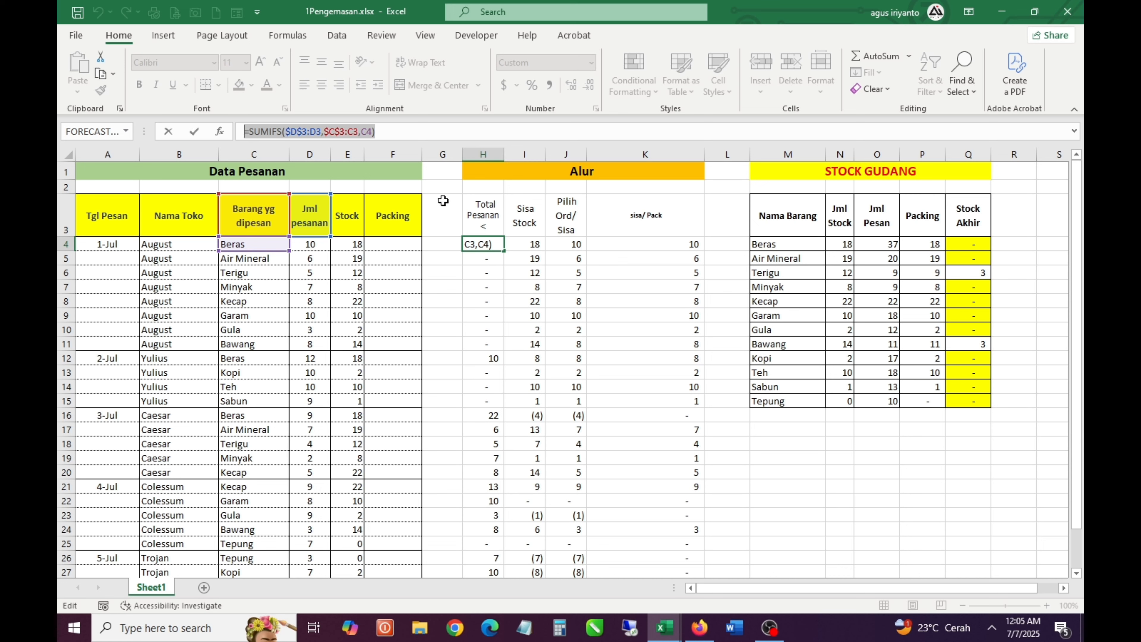
key("ctrl+c")
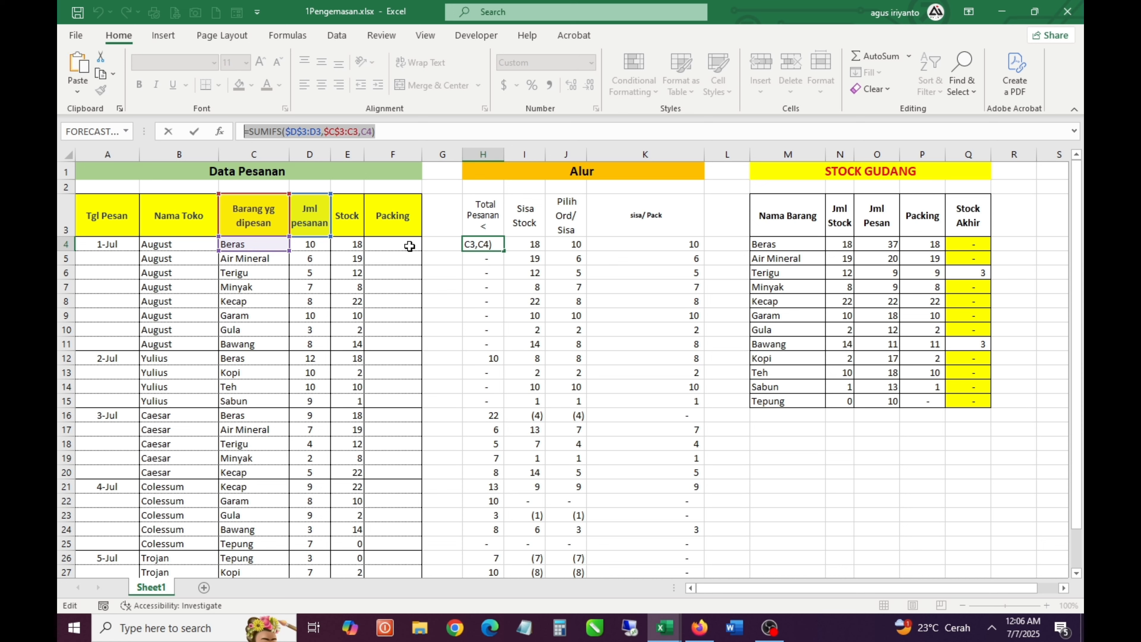
left_click(409, 245)
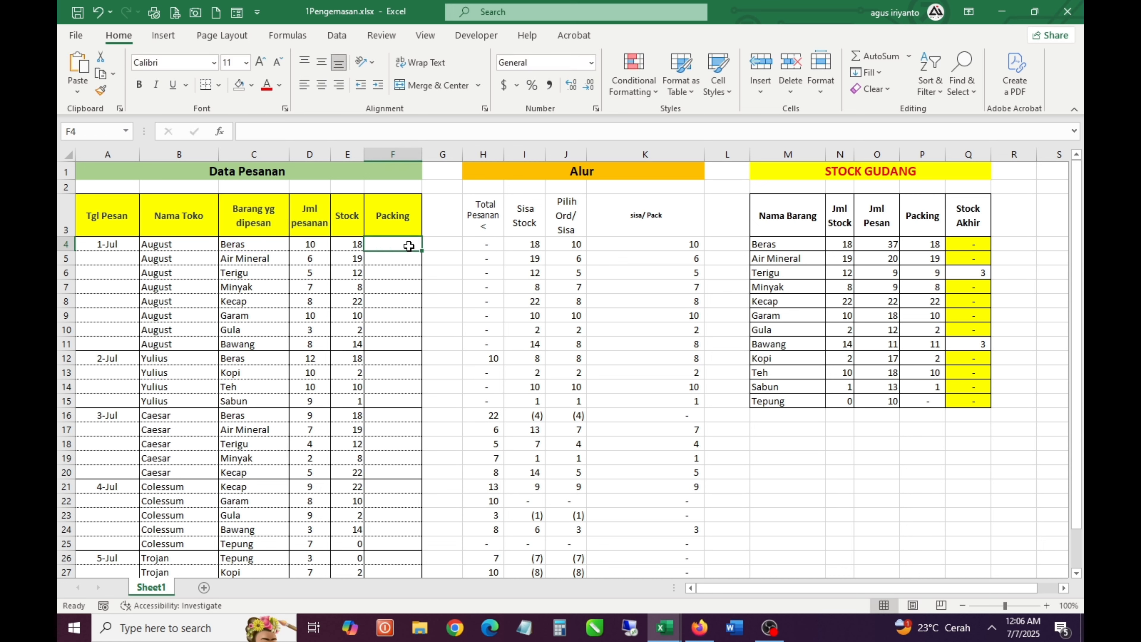
type("=")
key("ctrl+v")
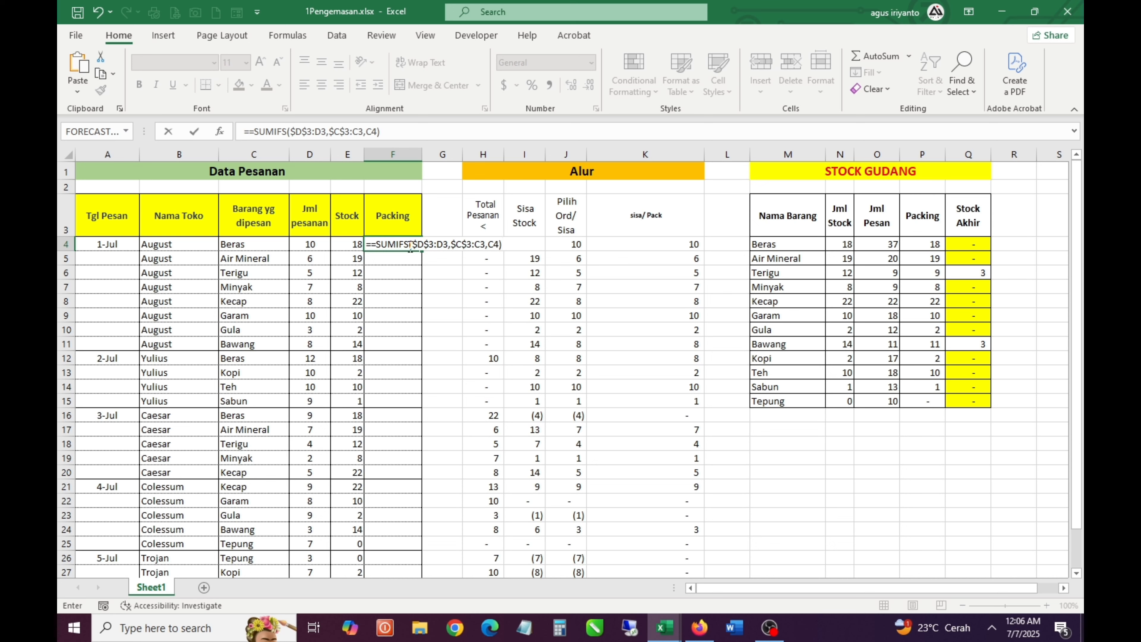
key("Return")
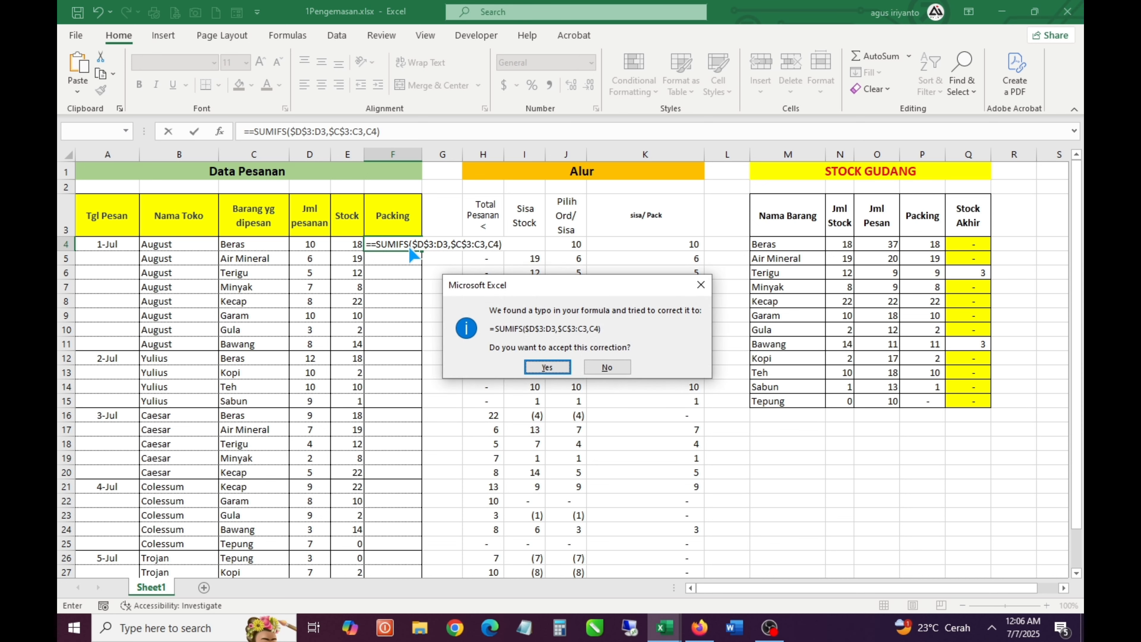
key("Return")
Check the SUMIFS formula in Packing cell F4 and the Sisa Stock formula in I4
key("Right")
key("Right")
key("Right")
key("Right")
key("Right")
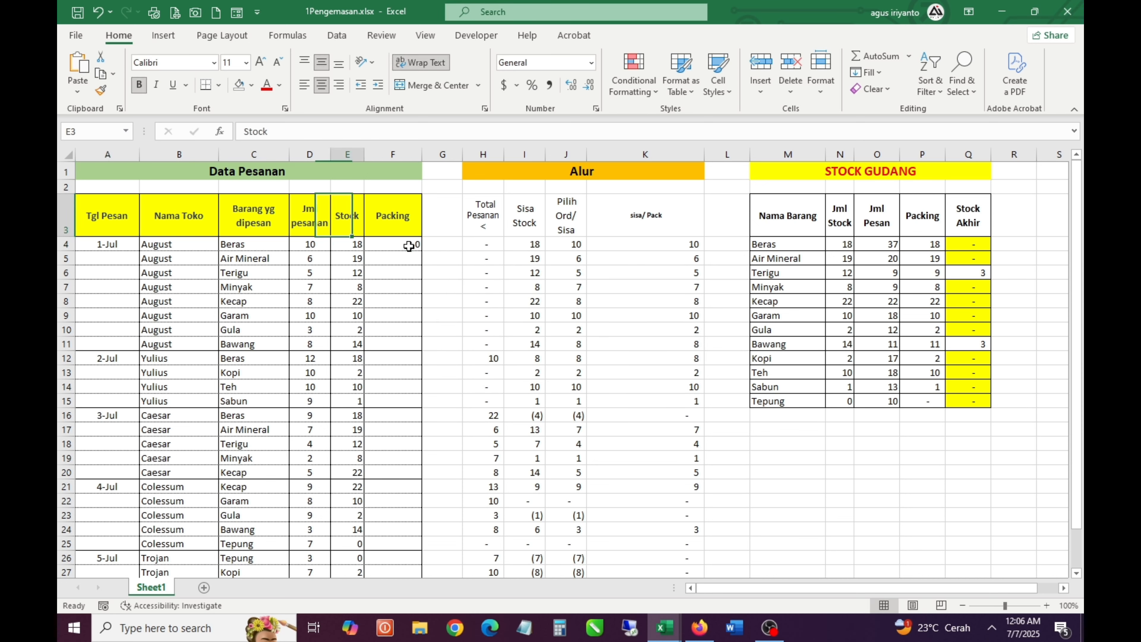
key("F2")
key("Escape")
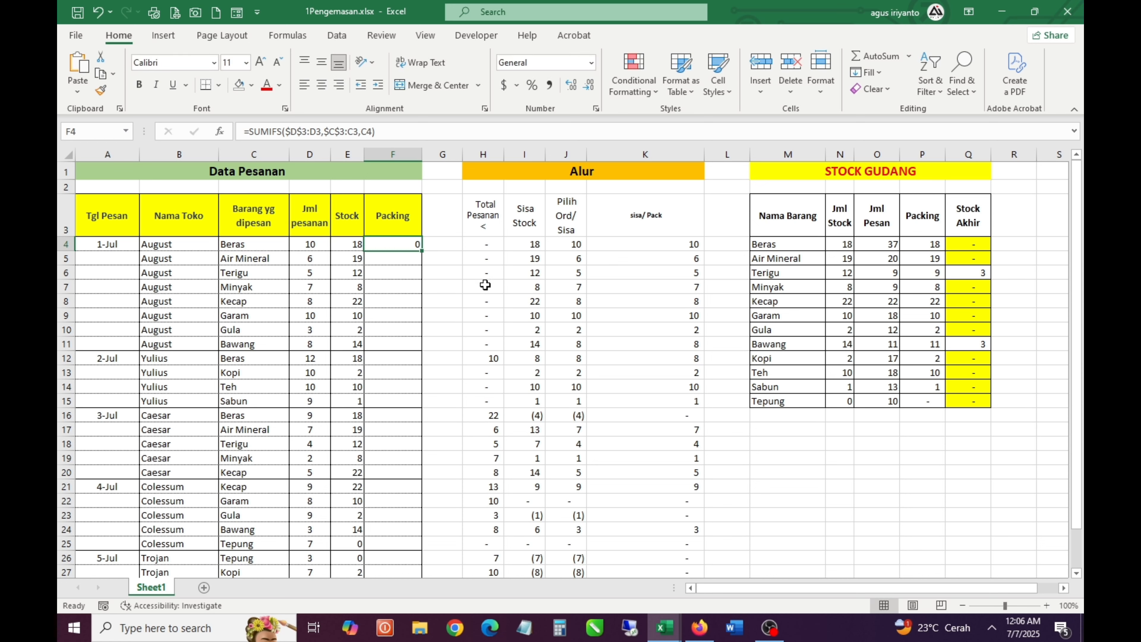
key("F2")
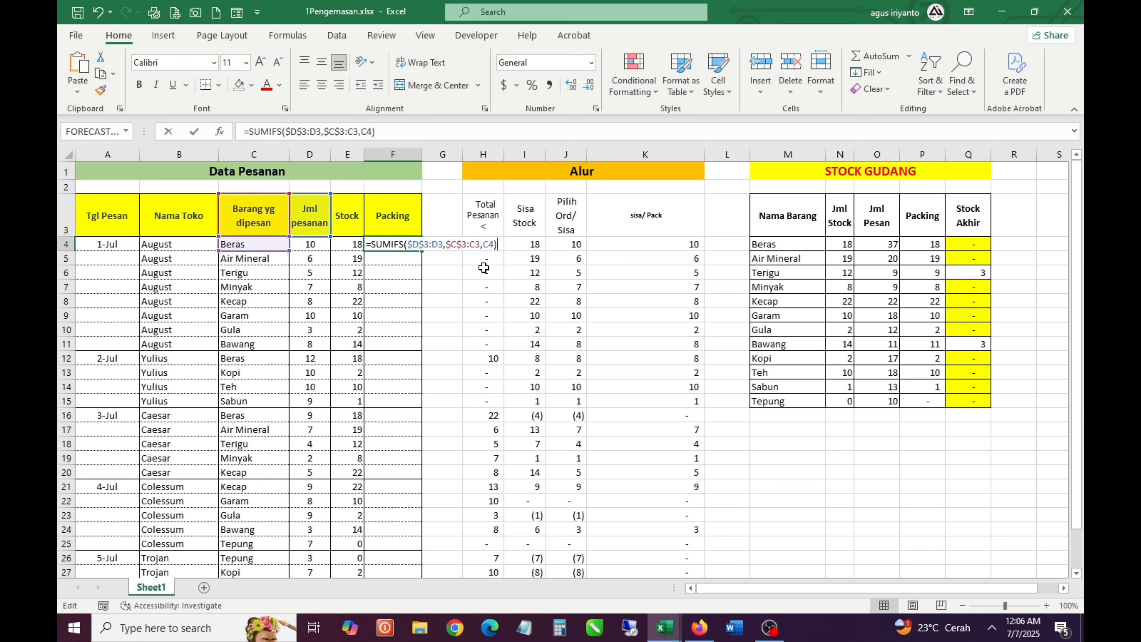
key("Escape")
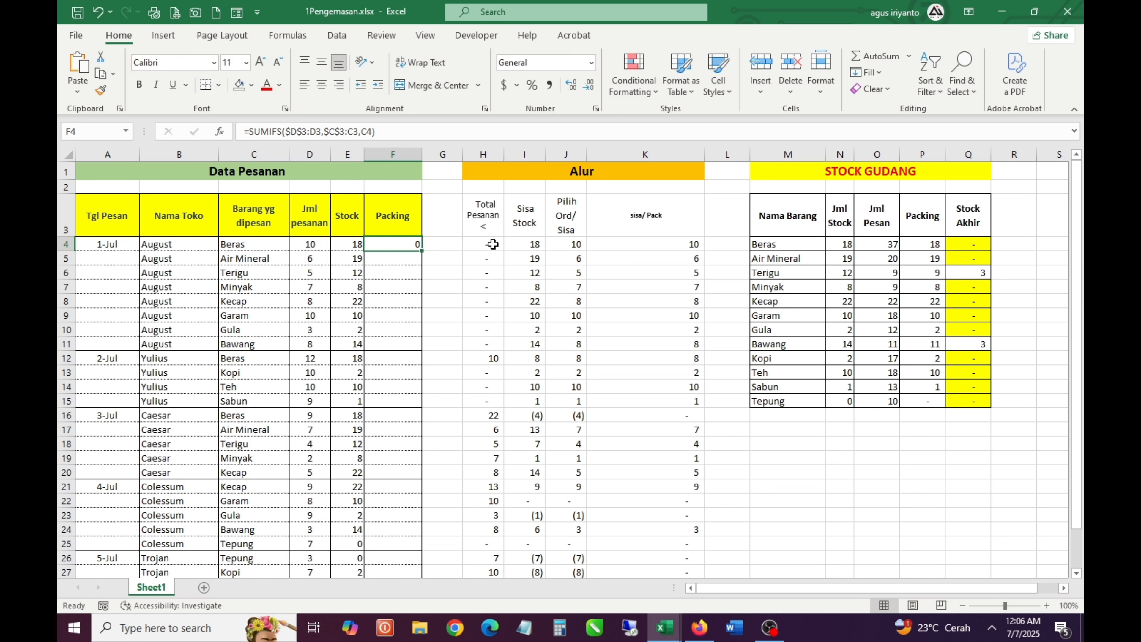
left_click(527, 247)
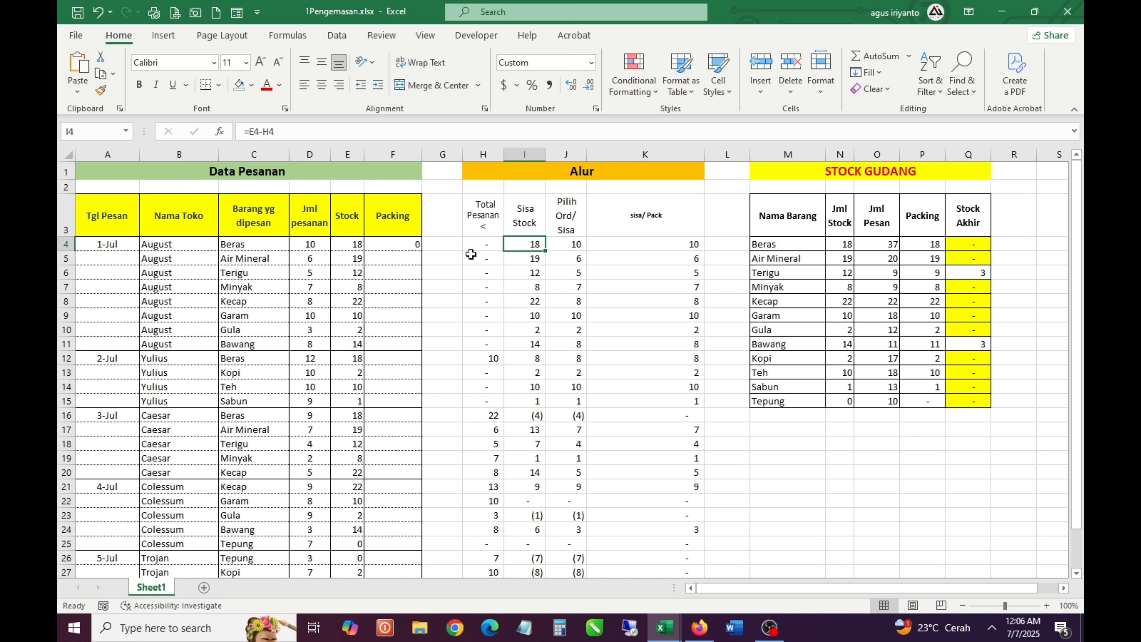
key("F2")
key("Escape")
Subtract the SUMIFS total from the stock in Packing cell F4, giving =E4-SUMIFS($D$3:D3,$C$3:C3,C4)
left_click(416, 246)
left_click(250, 133)
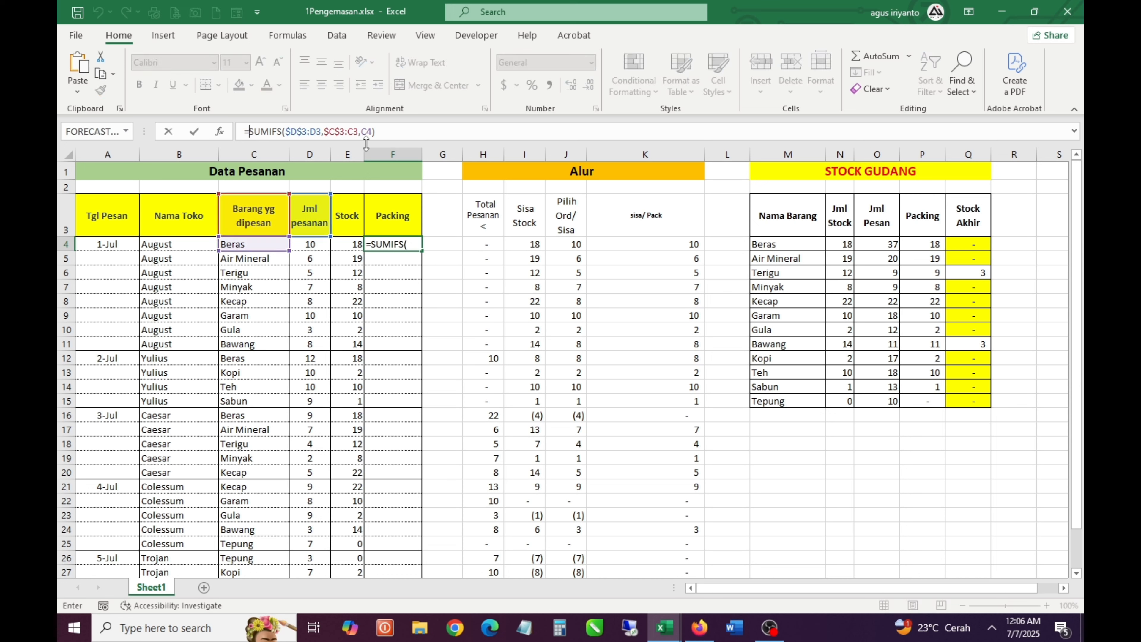
key("Left")
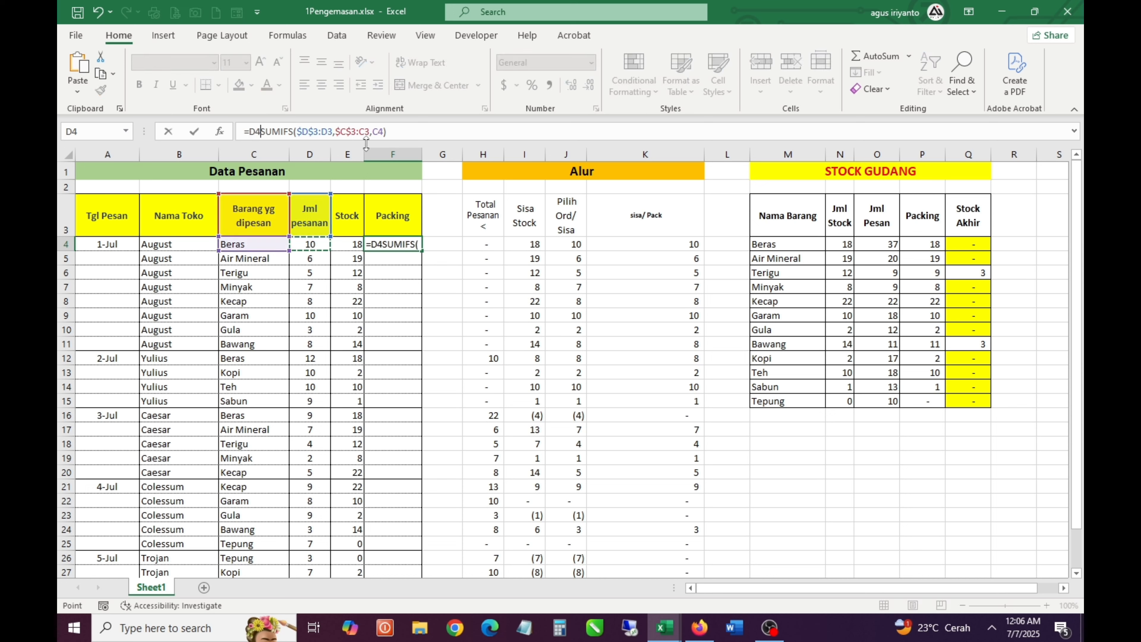
type("-")
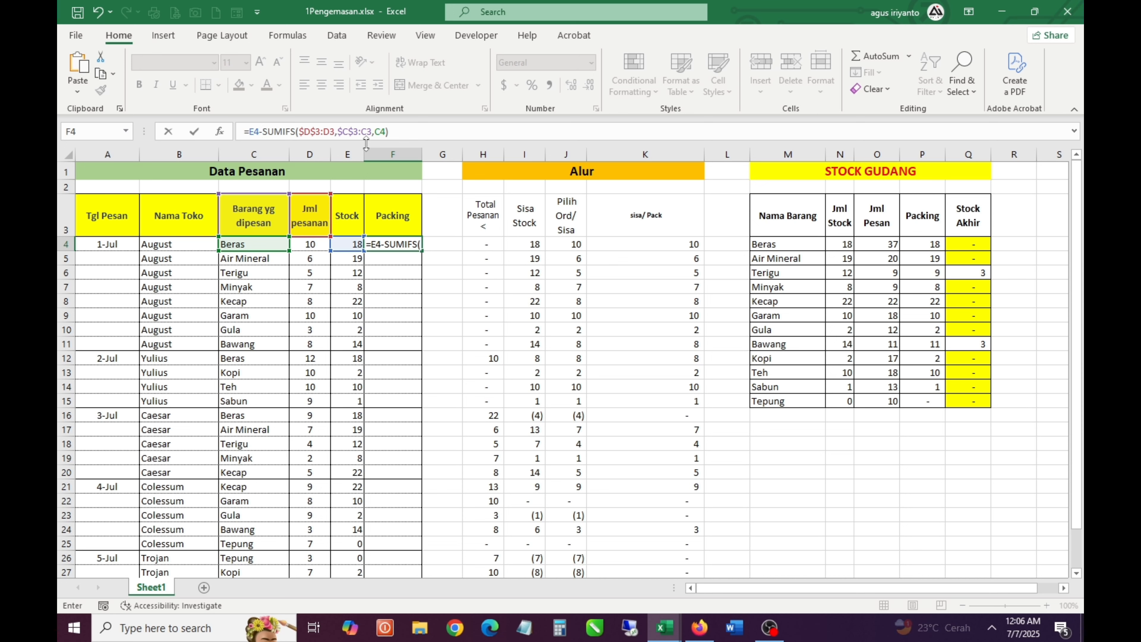
key("Return")
key("Up")
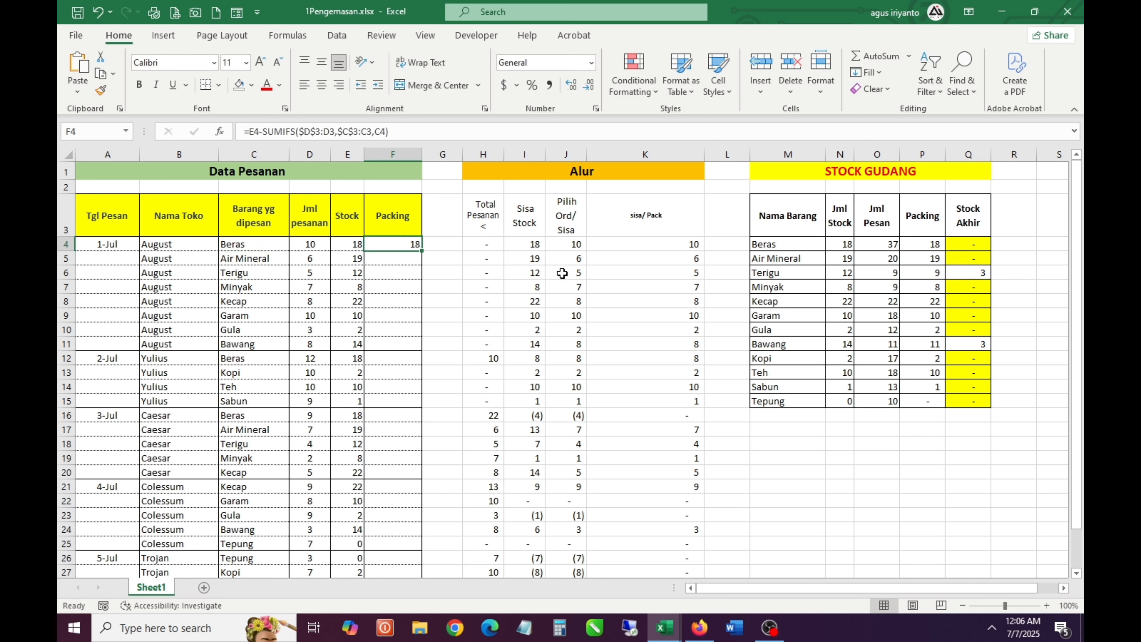
Compare the Pilih Ord/ Sisa formula in J4 with the Packing formula in F4
left_click(543, 248)
left_click(570, 249)
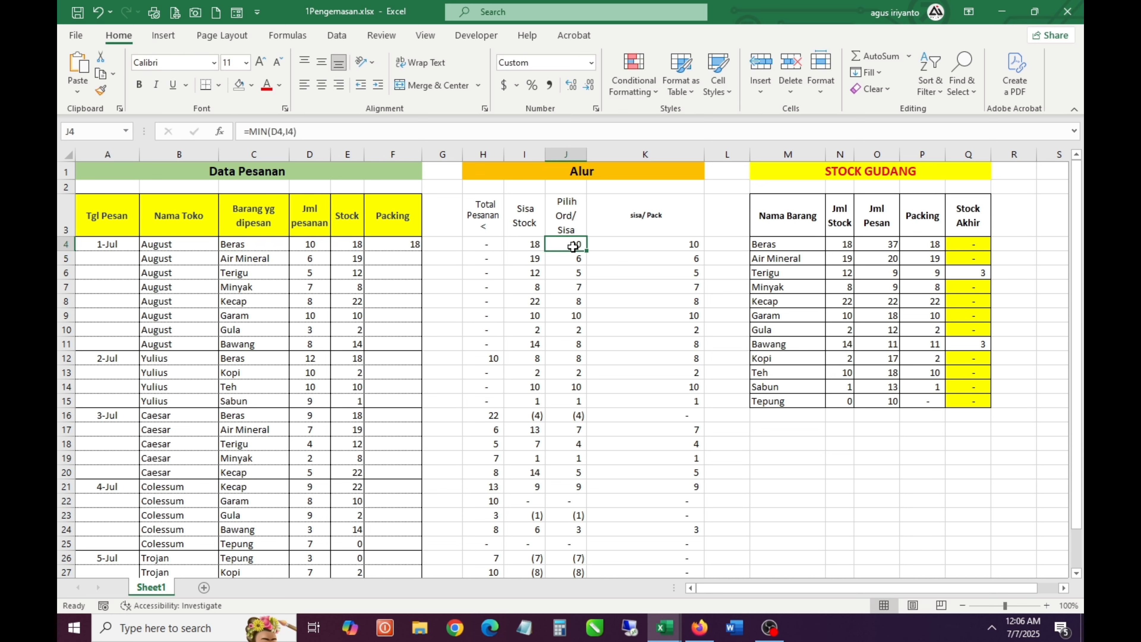
left_click(413, 244)
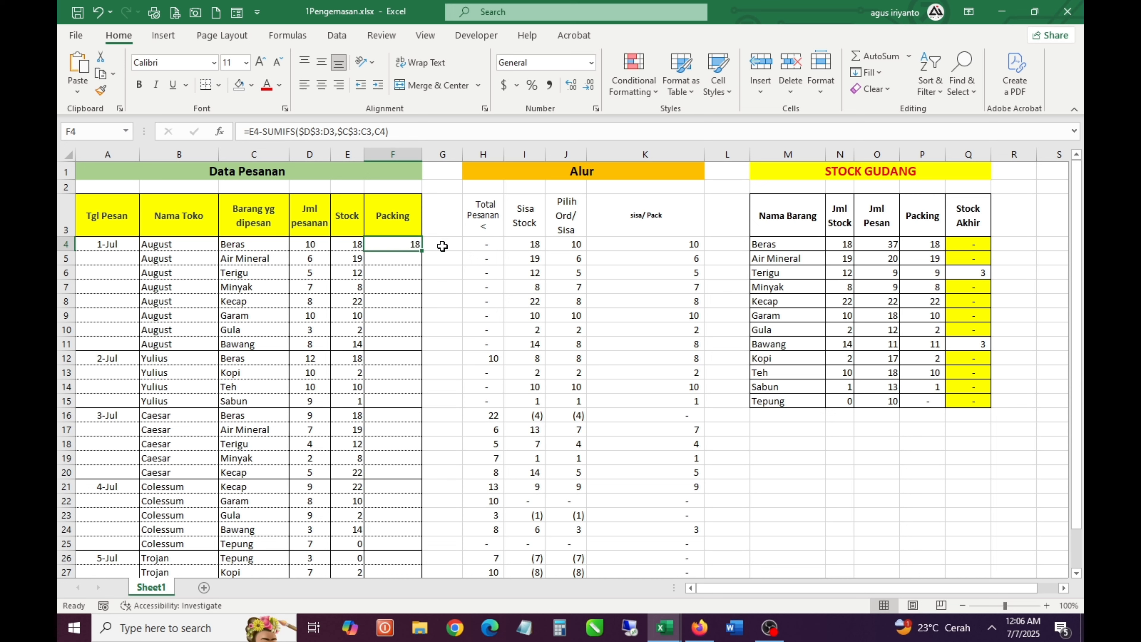
left_click(576, 247)
left_click(413, 243)
left_click(252, 132)
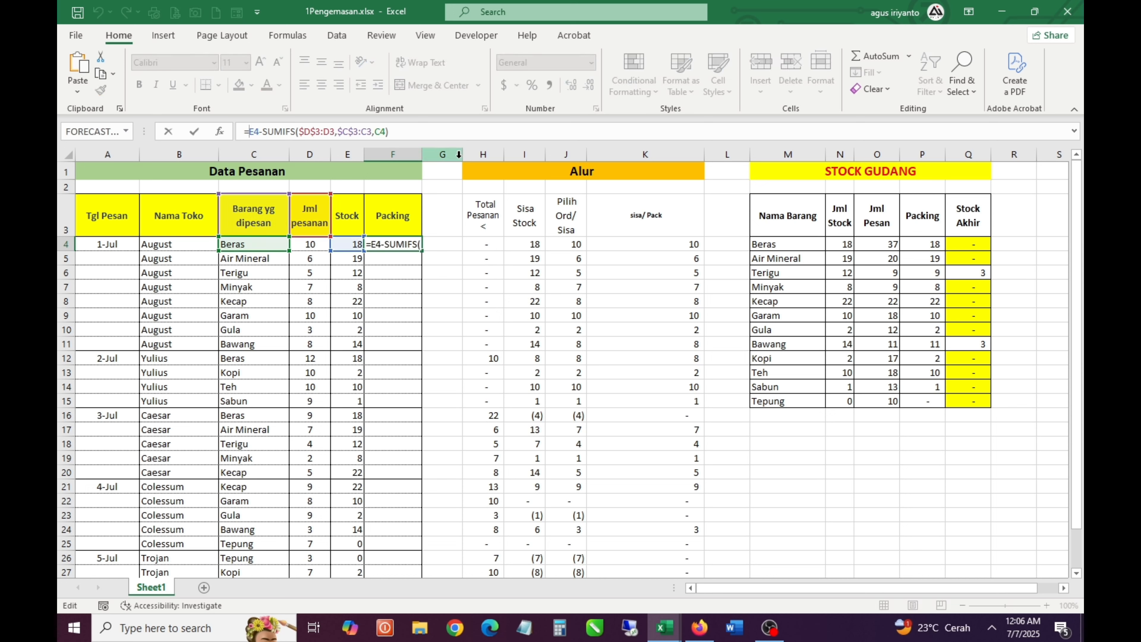
type("min")
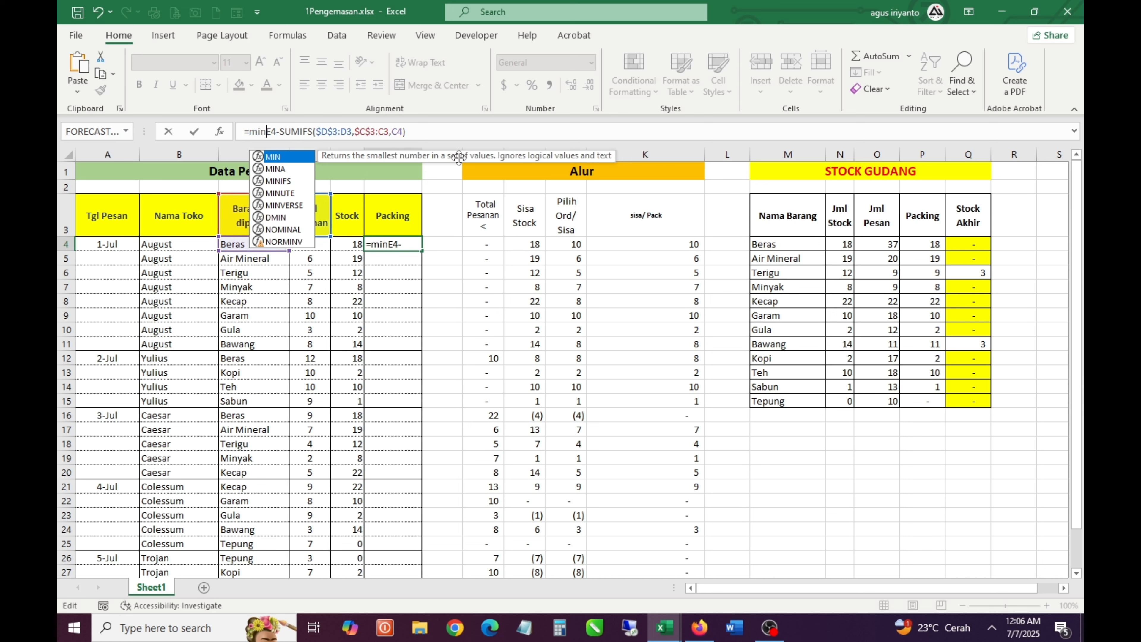
key("Tab")
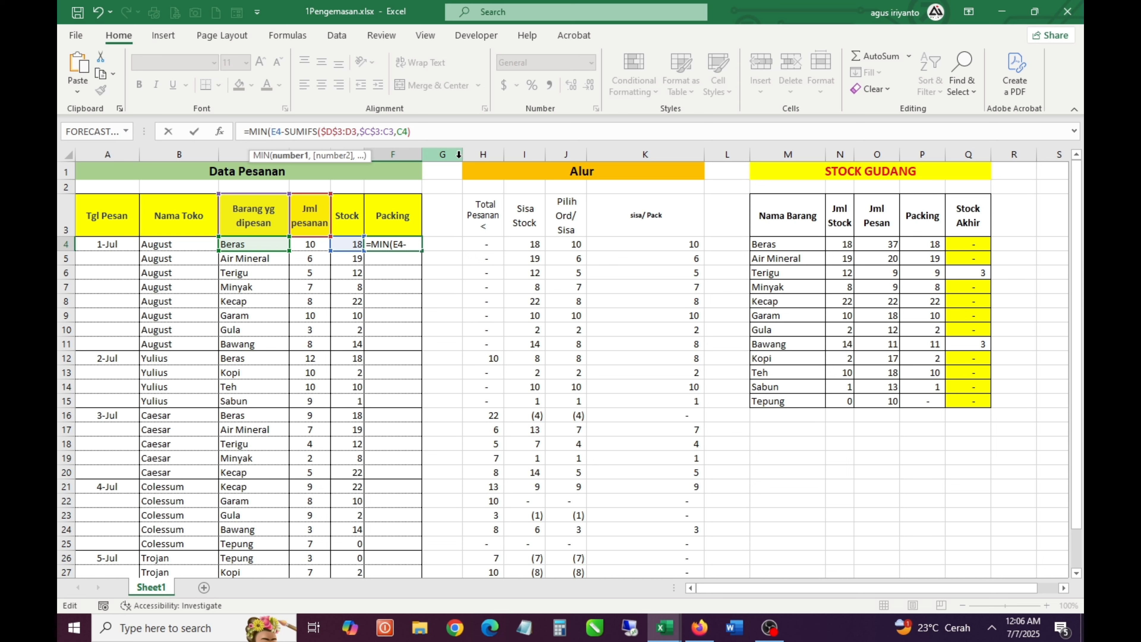
key("Escape")
Following J4's formula, wrap Packing cell F4 in MIN with the order quantity: =MIN(E4-SUMIFS($D$3:D3,$C$3:C3,C4),D4)
left_click(543, 243)
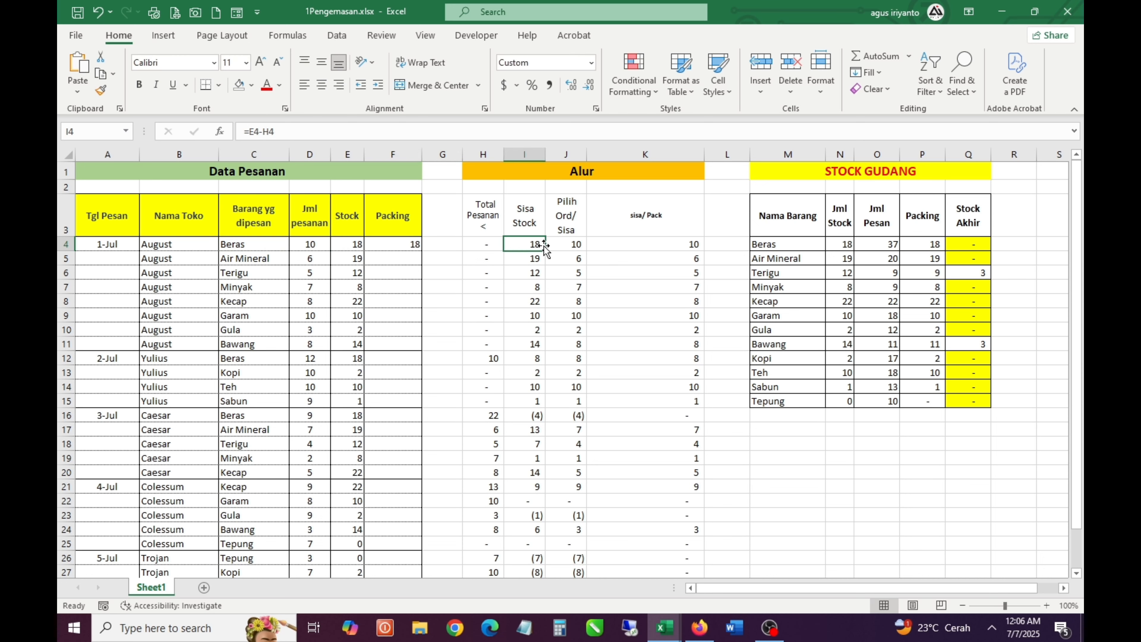
left_click(580, 246)
key("F2")
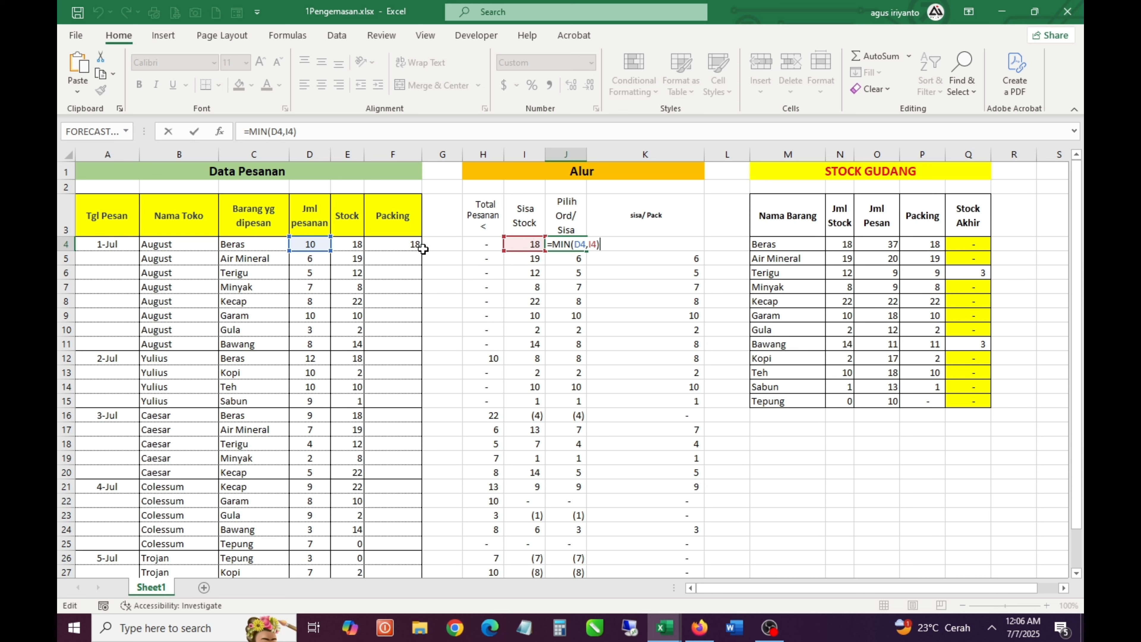
left_click(402, 246)
key("F2")
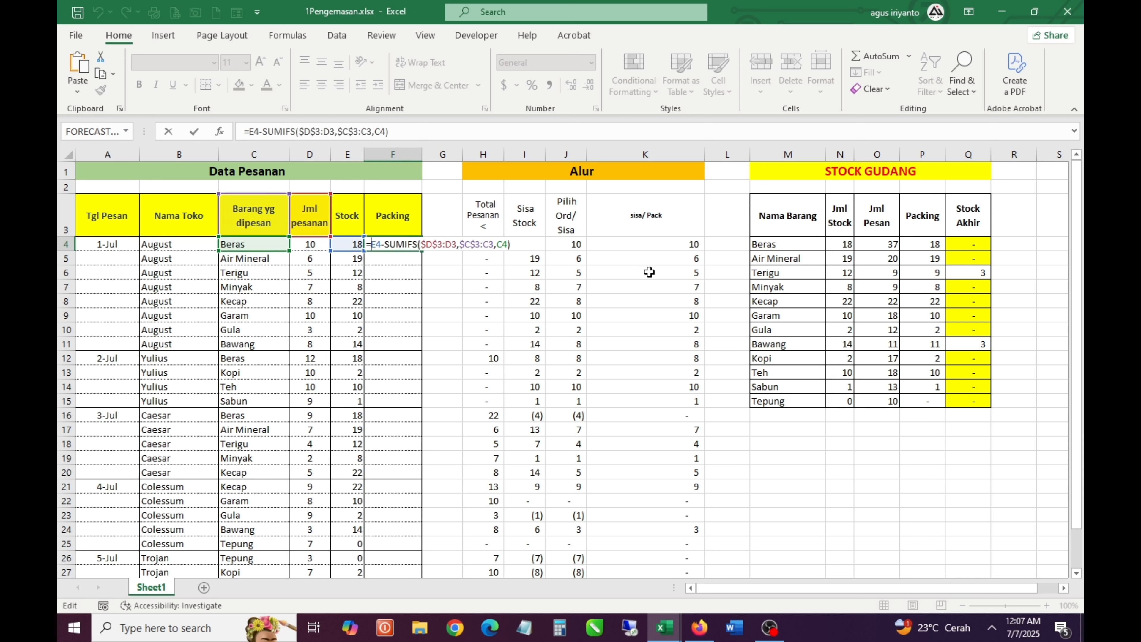
type("MIN(")
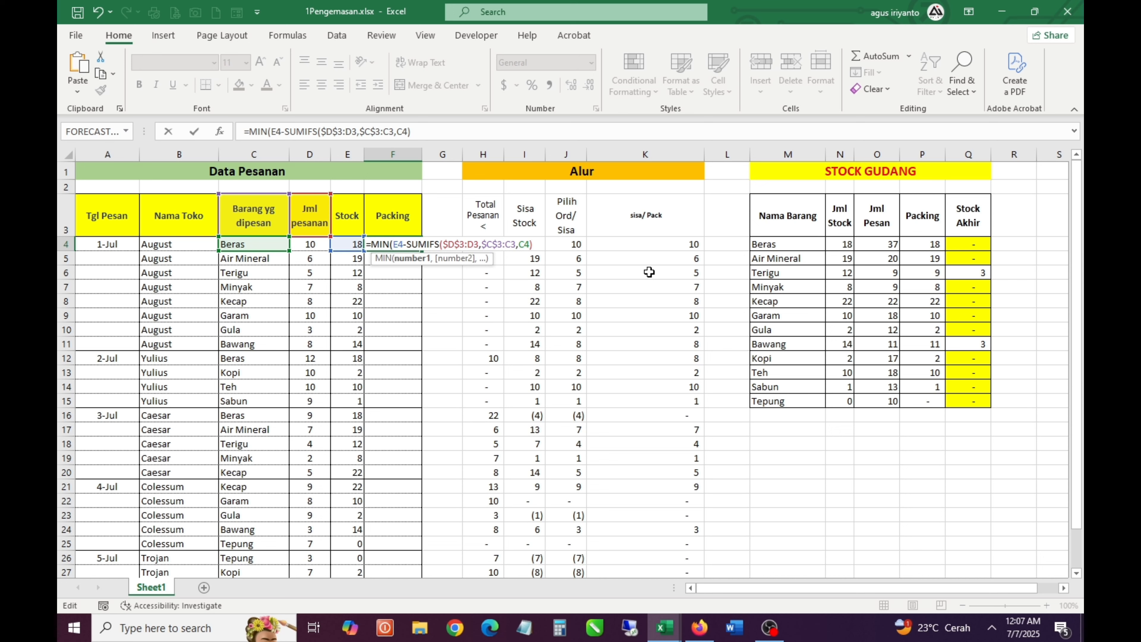
type(",")
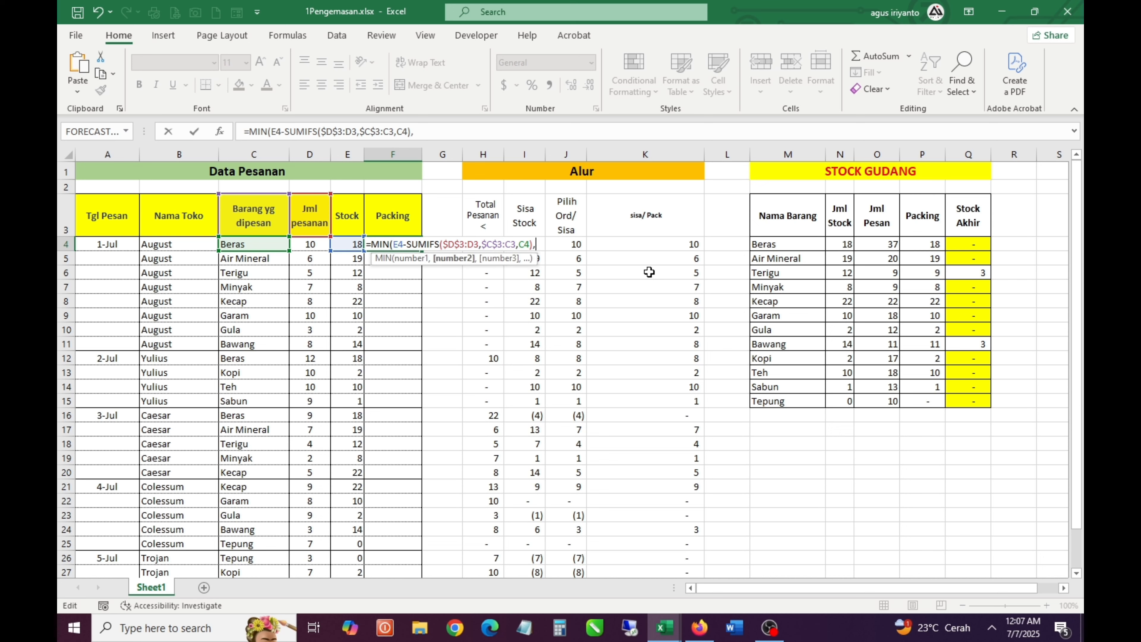
key("Left")
key("Left")
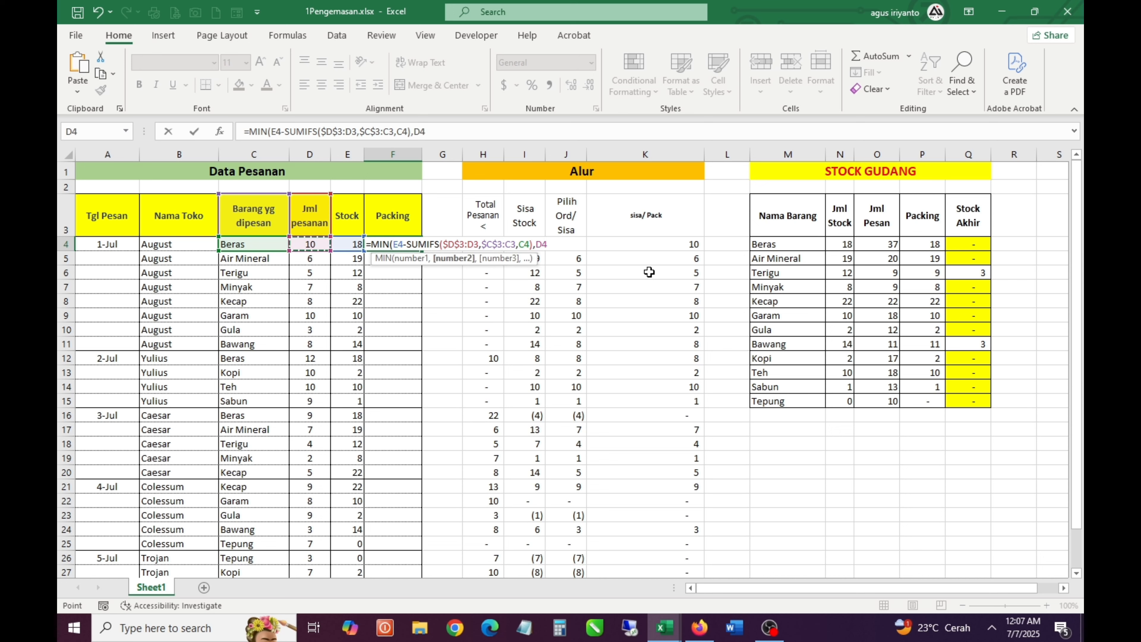
type(")")
key("ctrl+Return")
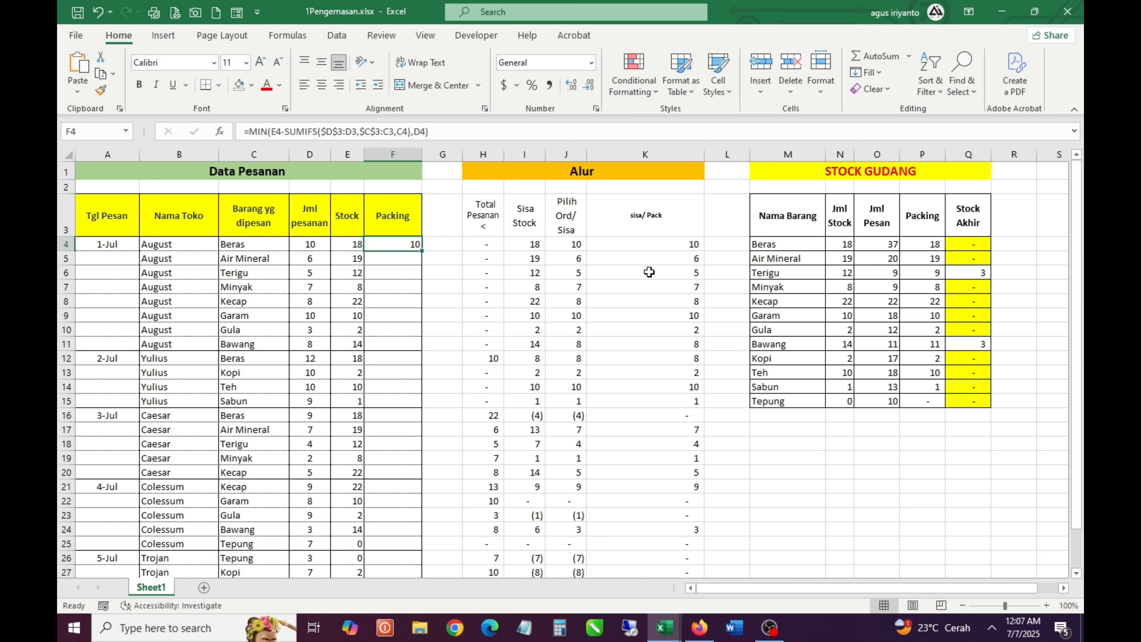
Following K4's formula, wrap Packing cell F4 in MAX with 0: =MAX(0,MIN(E4-SUMIFS($D$3:D3,$C$3:C3,C4),D4))
left_click(675, 249)
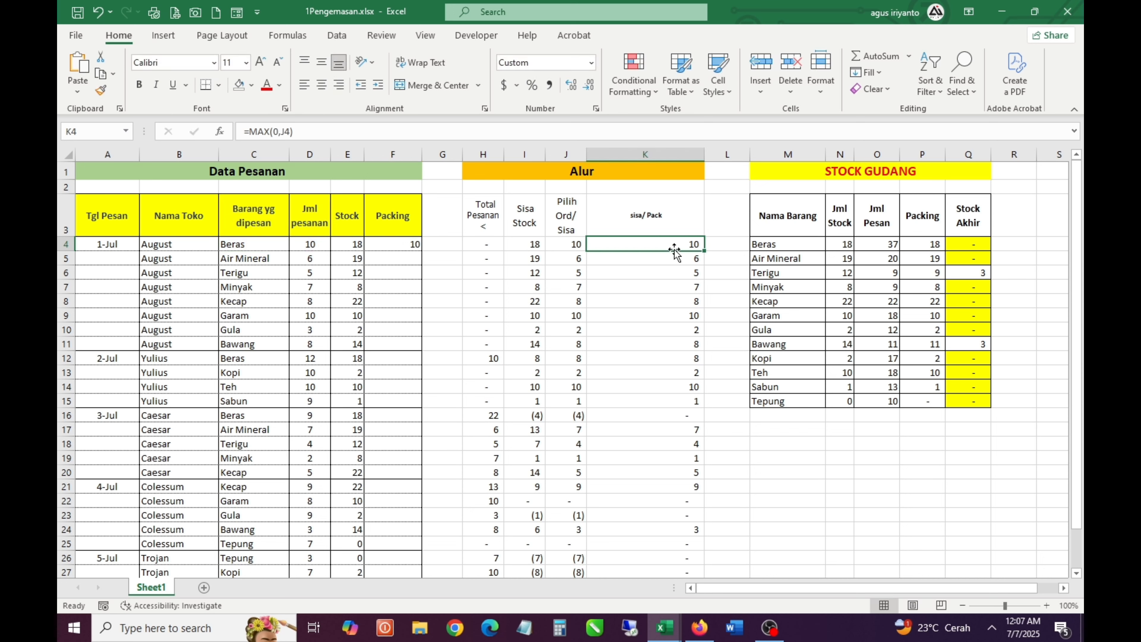
left_click(412, 243)
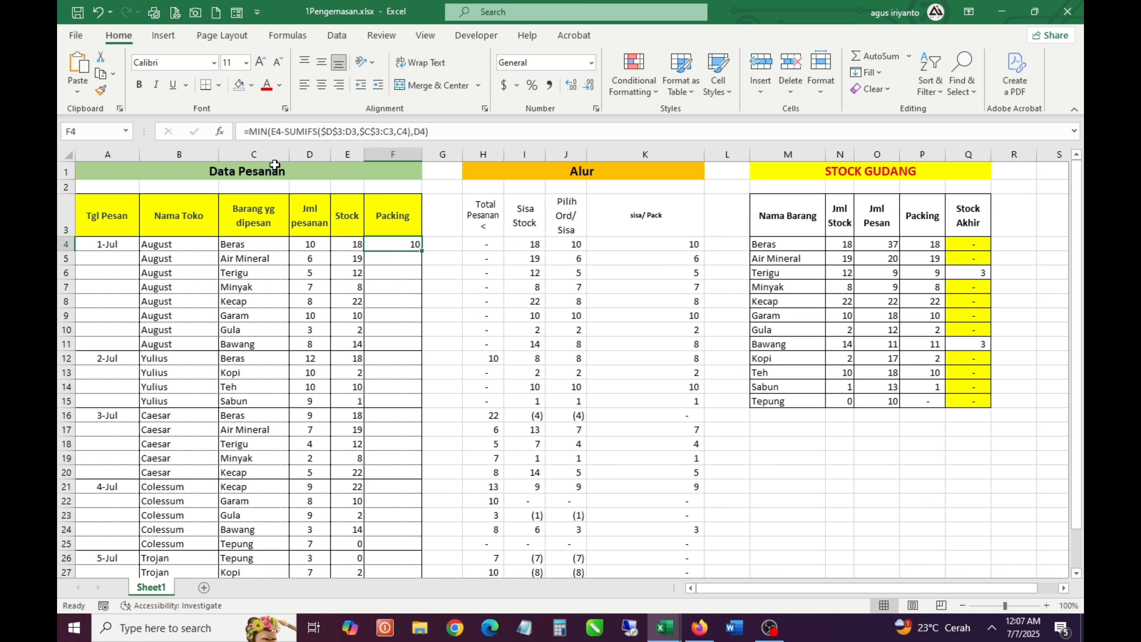
left_click(254, 135)
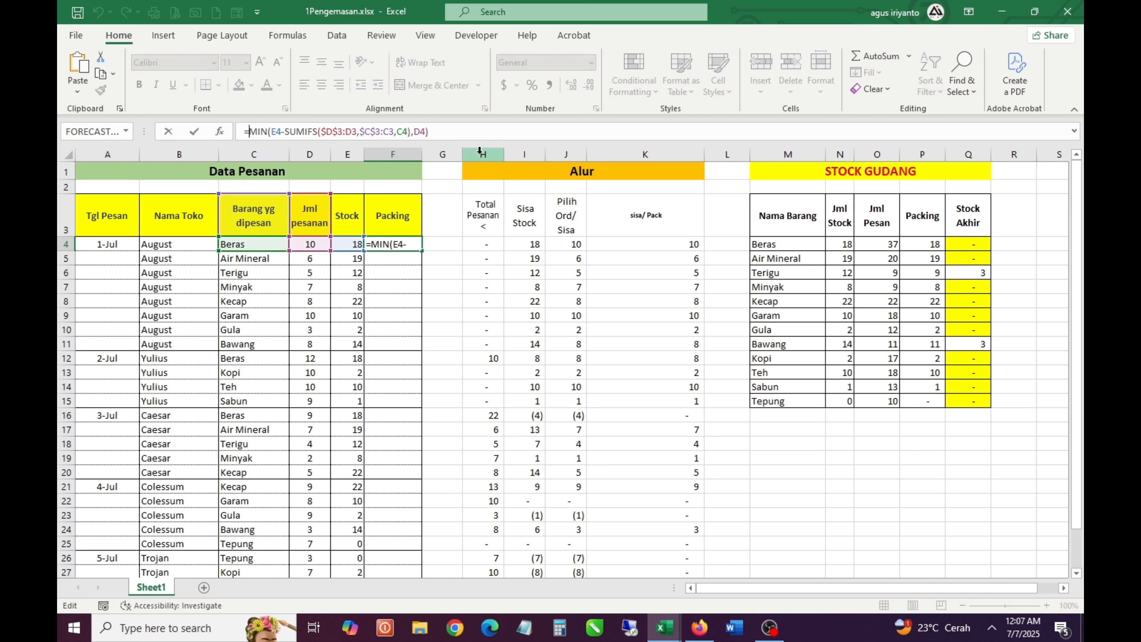
type("max")
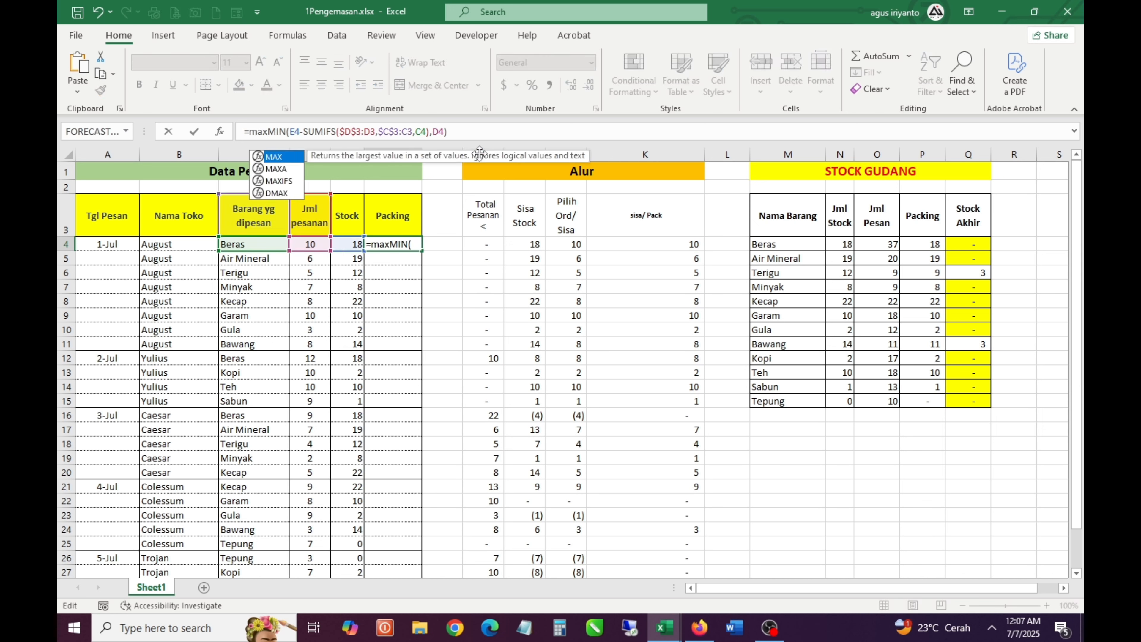
key("Tab")
type("0")
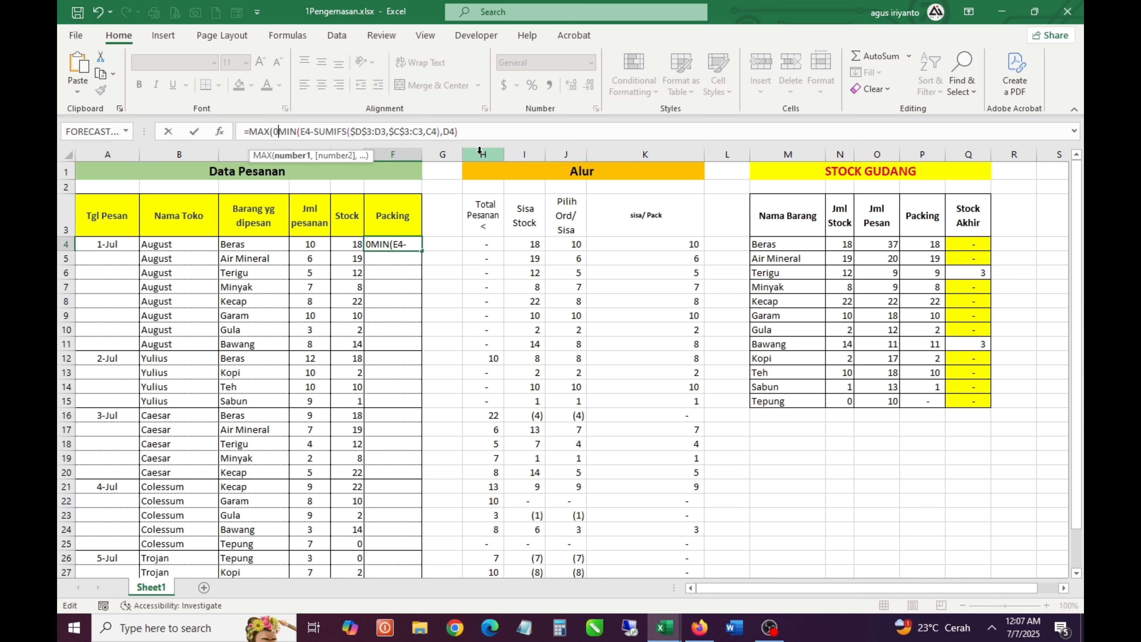
type(",")
key("End")
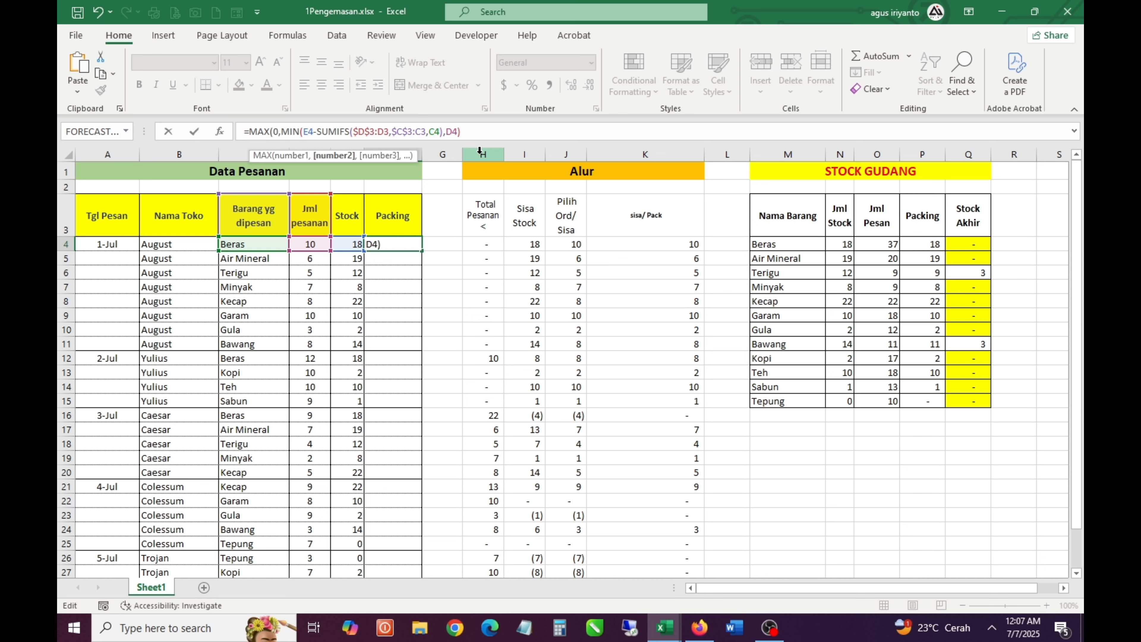
type(")")
key("ctrl+Return")
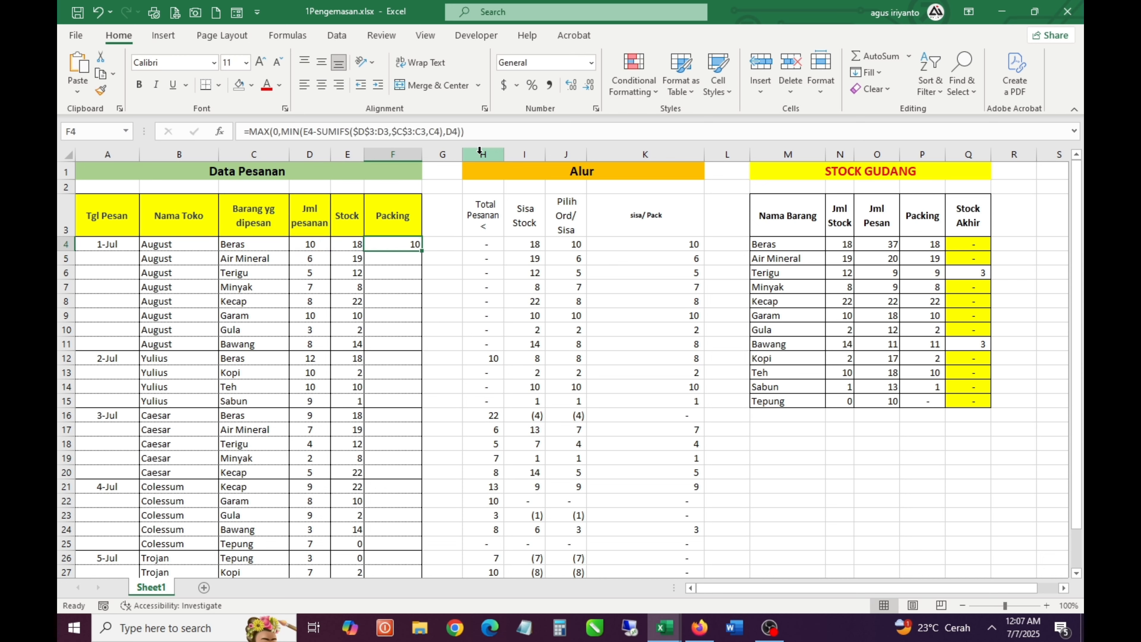
Fill the Packing formula from F4 down through F31 in the Data Pesanan table
left_click_drag(421, 250, 403, 563)
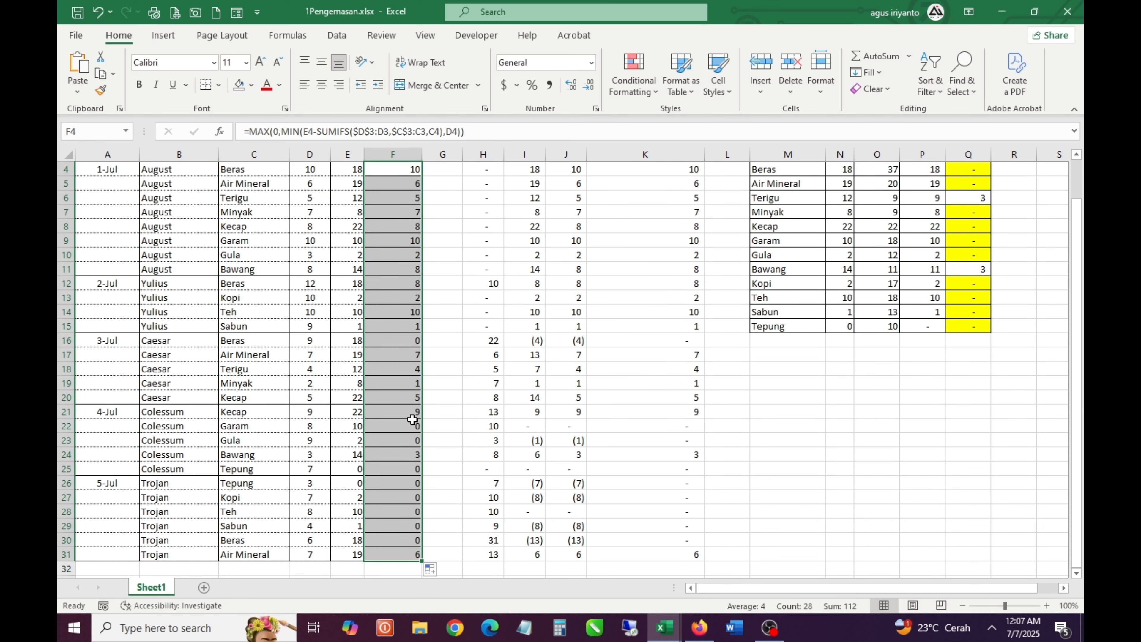
scroll(409, 418, "up", 1)
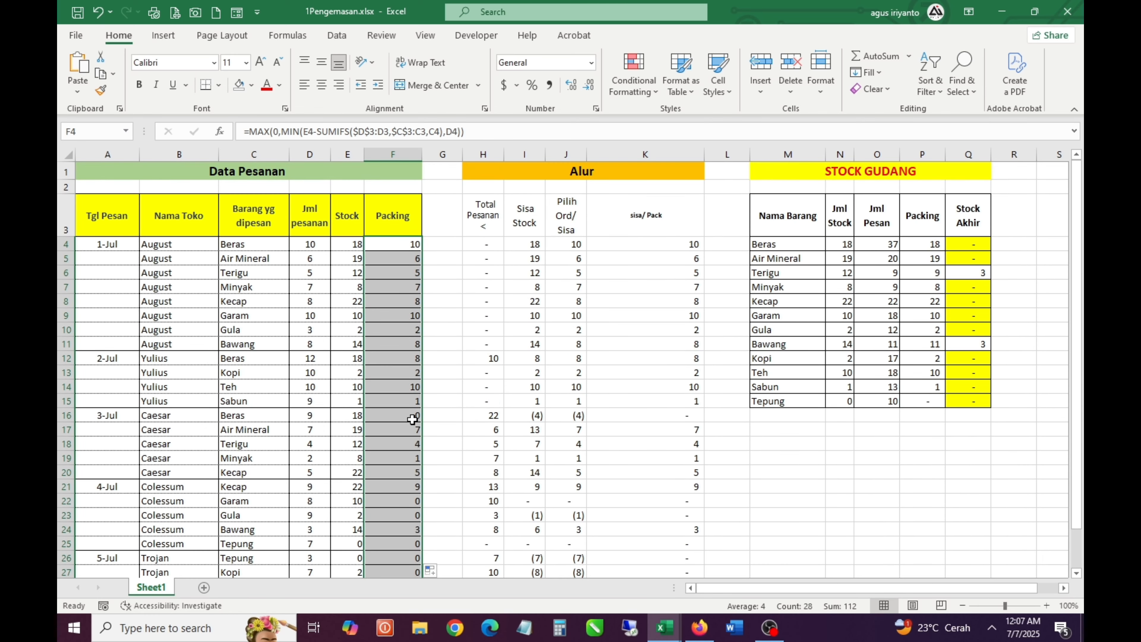
Change the SUMIF sum range in STOCK GUDANG Packing cell P4 to the Data Pesanan Packing column, $F$4:$F$31
double_click(933, 241)
left_click_drag(588, 288, 415, 292)
key("Return")
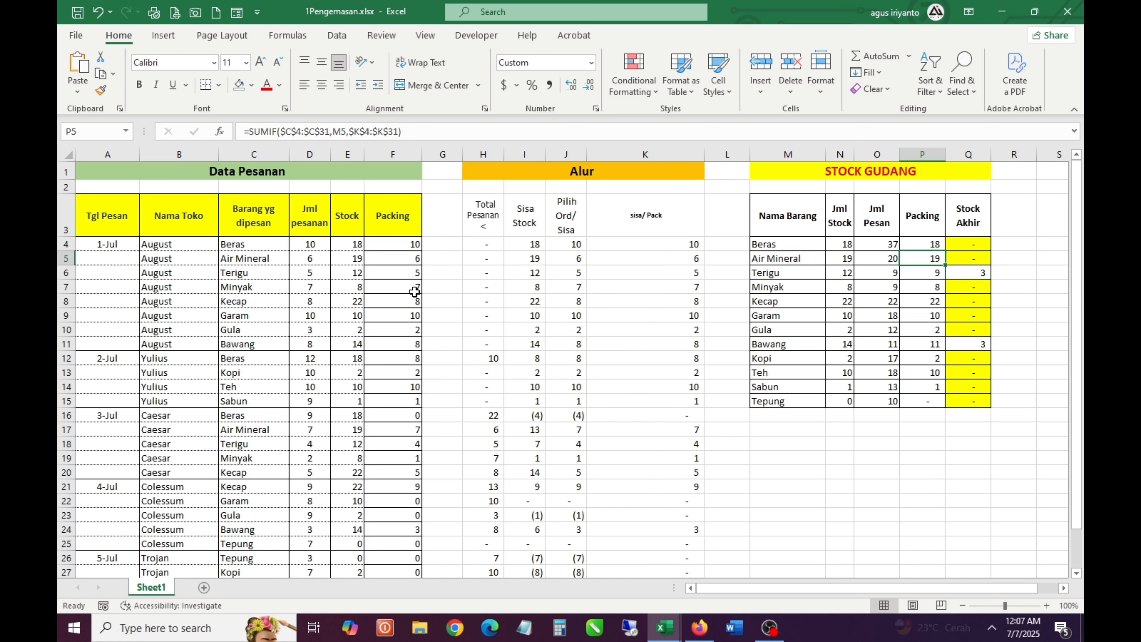
Copy the updated SUMIF formula from P4 to the remaining STOCK GUDANG Packing cells, P5:P15
key("Up")
key("ctrl+c")
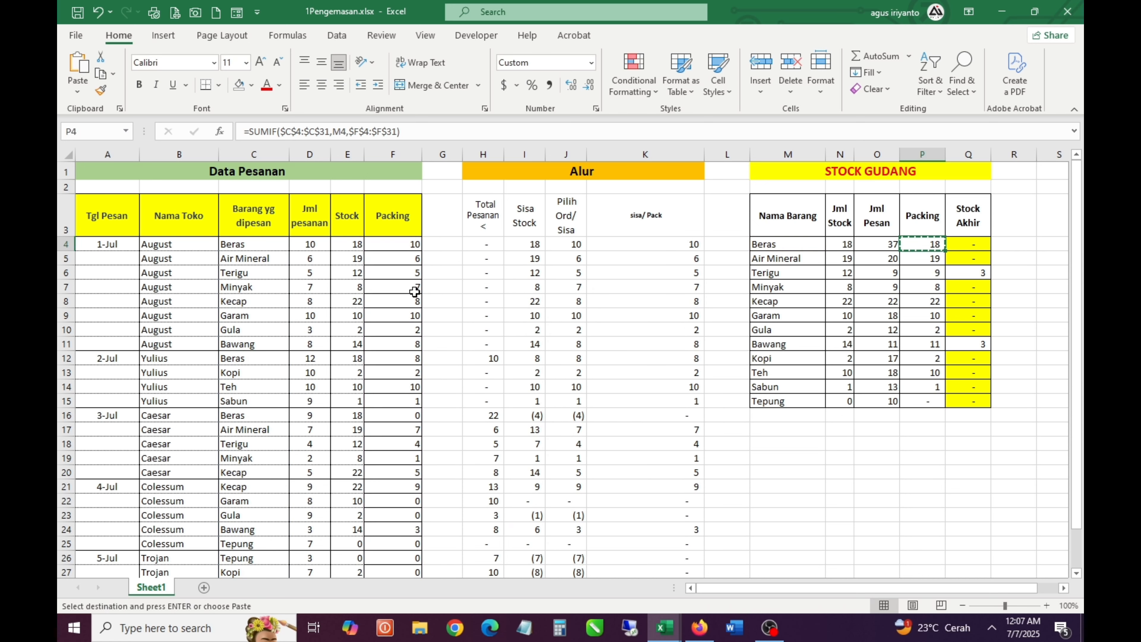
key("ctrl+Down")
key("Up")
key("ctrl+Up")
key("Down")
key("Down")
key("ctrl+shift+Down")
key("Return")
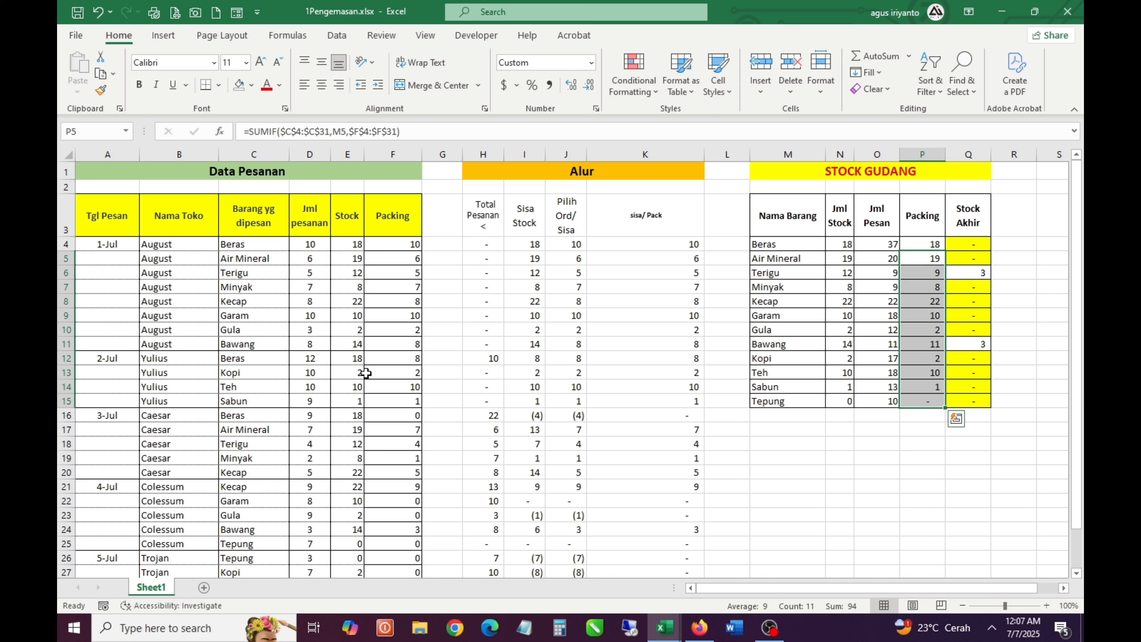
Examine the full combined MAX/MIN/SUMIFS formula in Packing cell F7
left_click(367, 373)
left_click(414, 288)
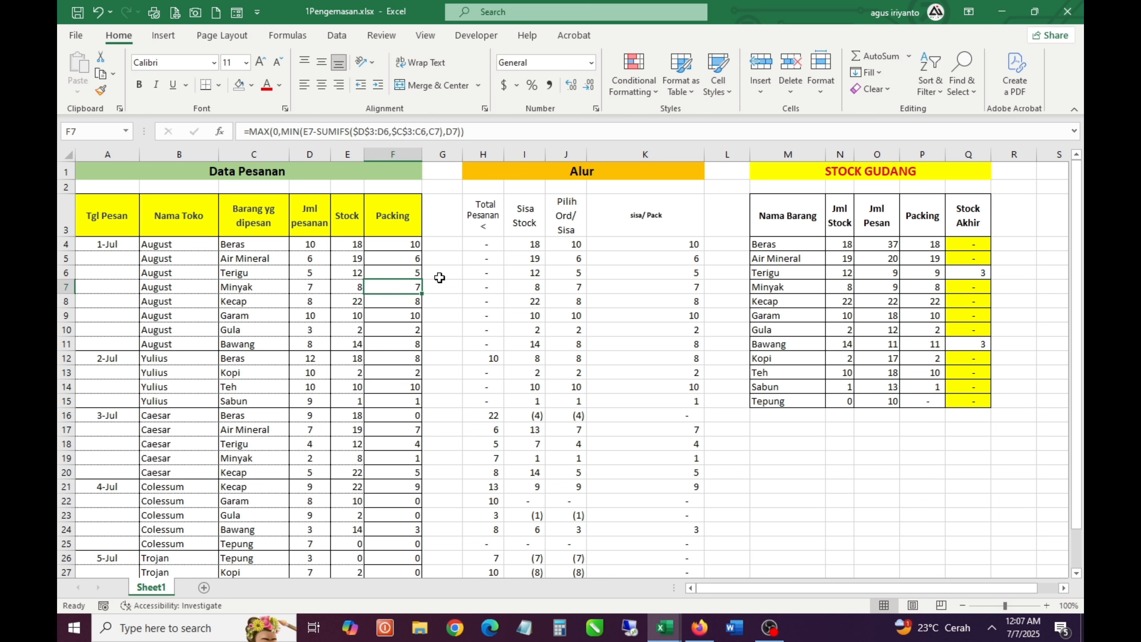
left_click_drag(485, 132, 169, 142)
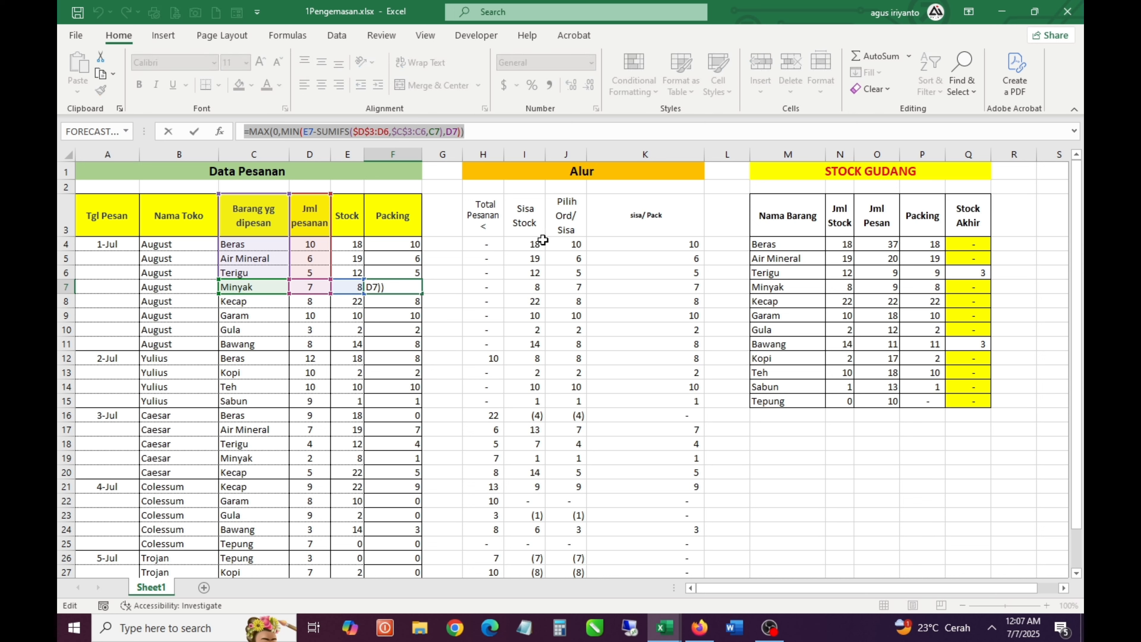